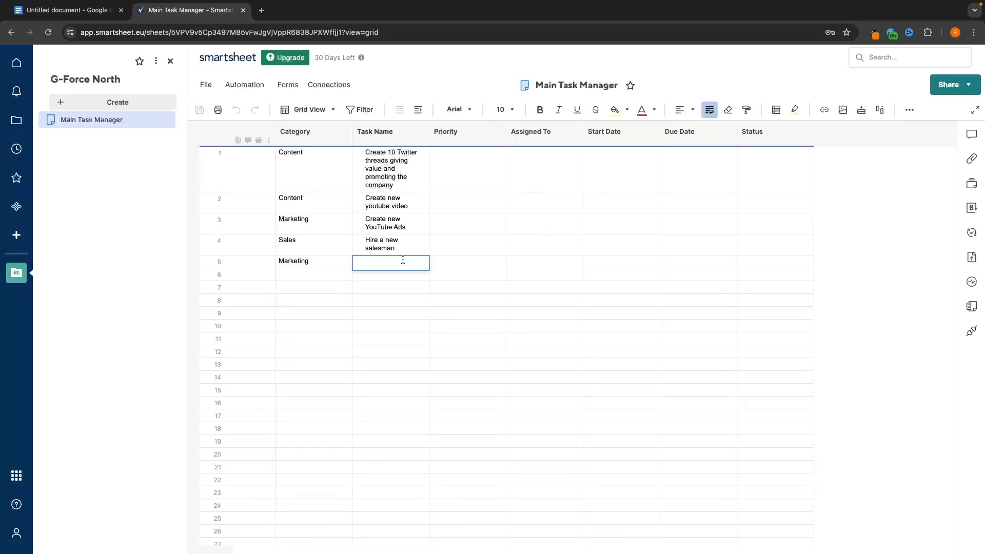
- Set row 2's Due Date to 07/24/24 and show the tasks as a board by assignee
text(C)
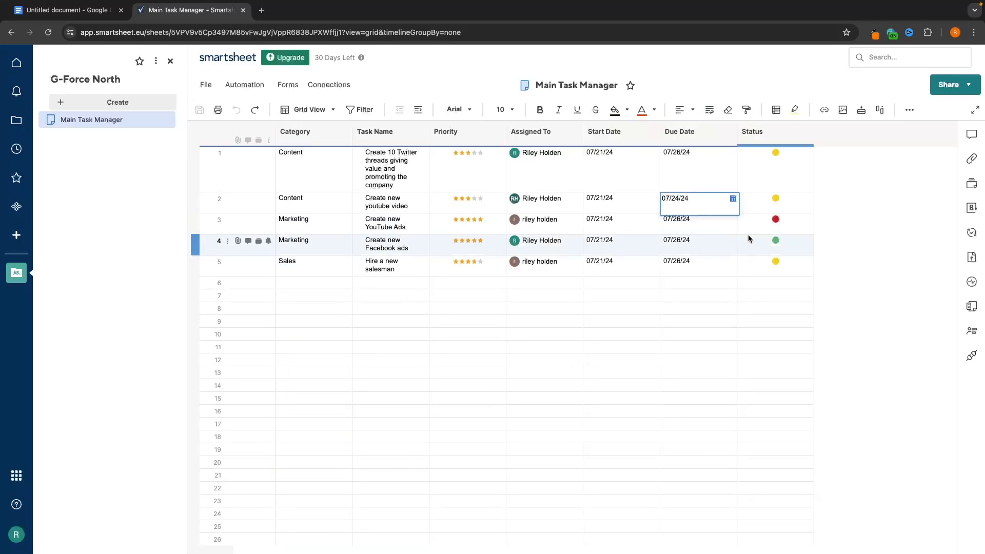
key(Return)
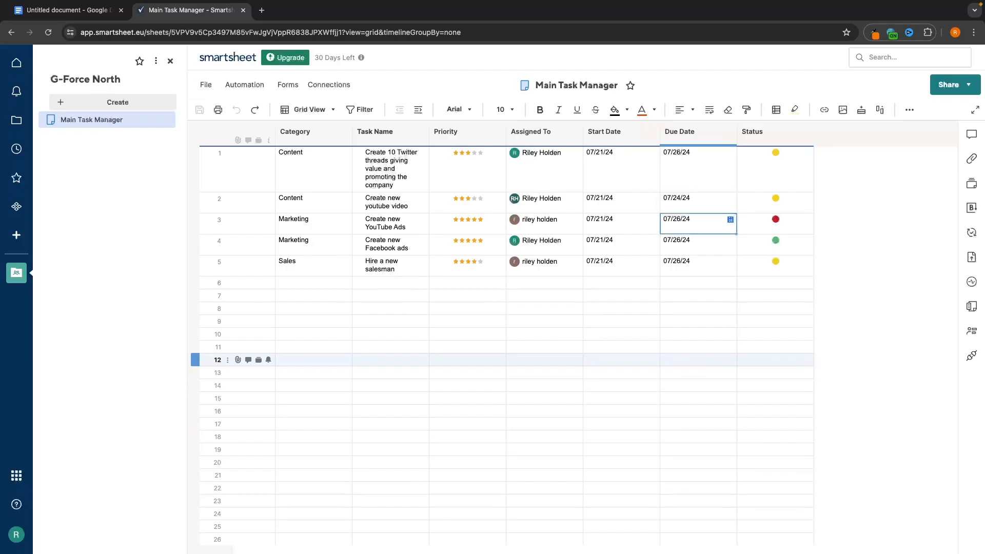
click(329, 104)
click(318, 149)
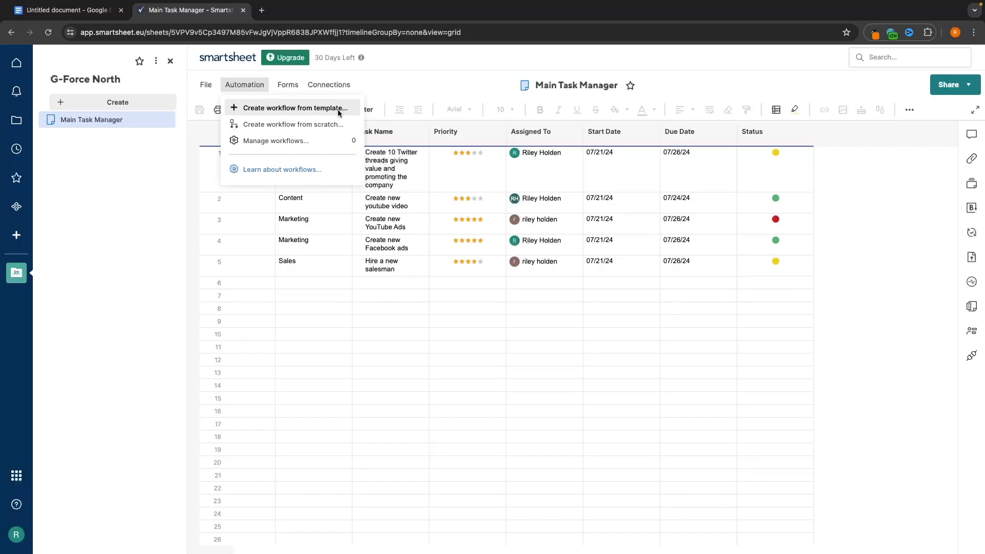
- Start a new workflow from a template and advance the report setup to filter criteria
click(338, 108)
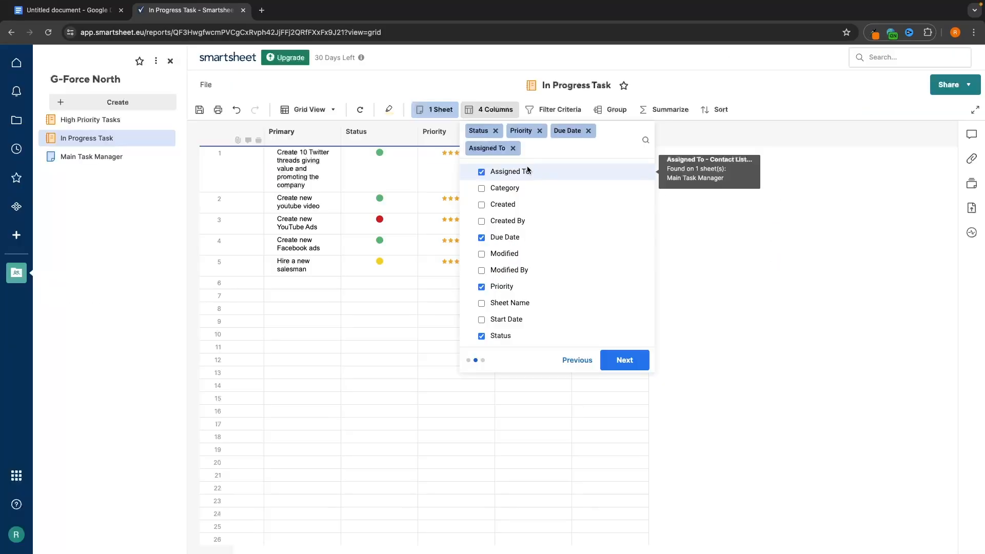
click(627, 359)
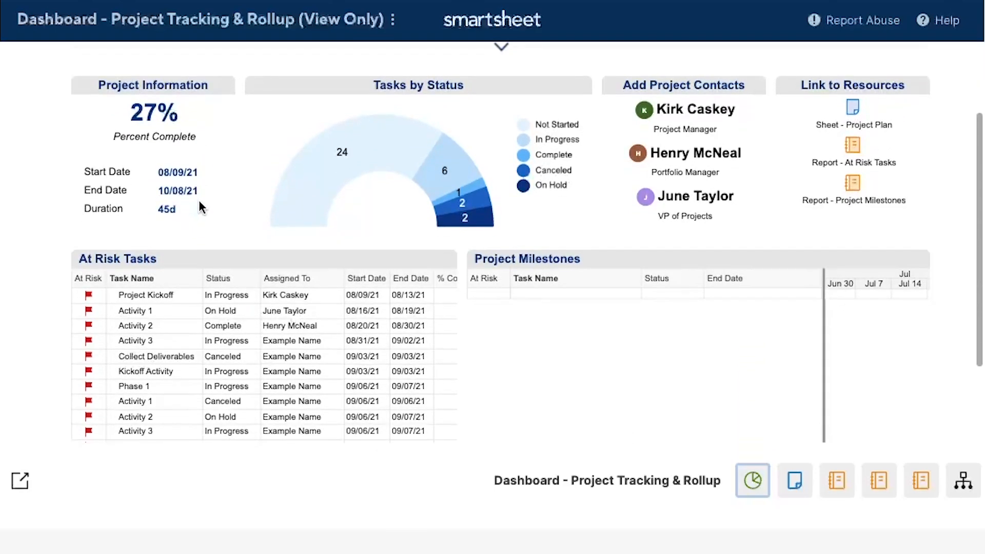
scroll(253, 253, down, 4)
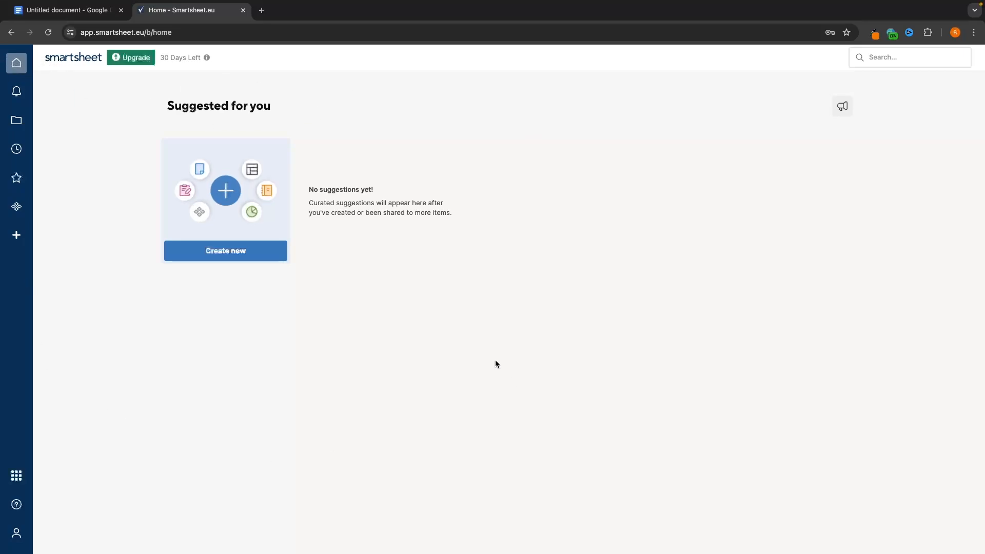
- Check the notifications, then view the empty Workspaces list in Browse
click(25, 94)
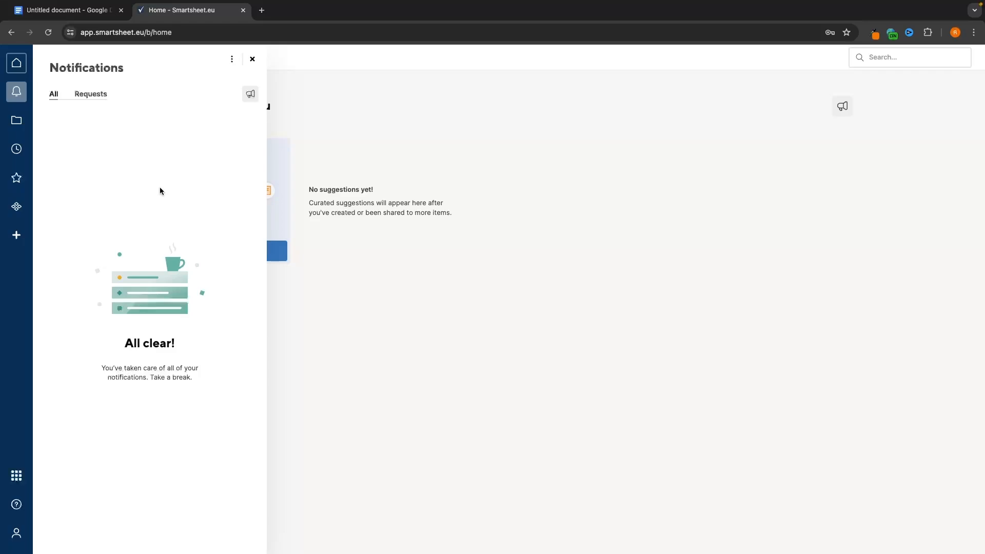
click(17, 126)
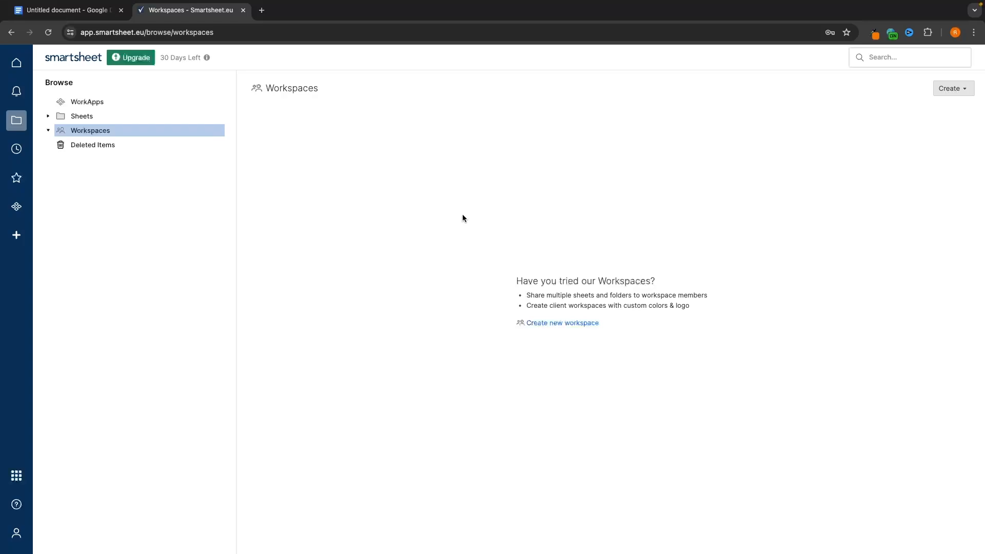
- Look at Recents and the empty Favorites, then go to the empty WorkApps page
click(17, 148)
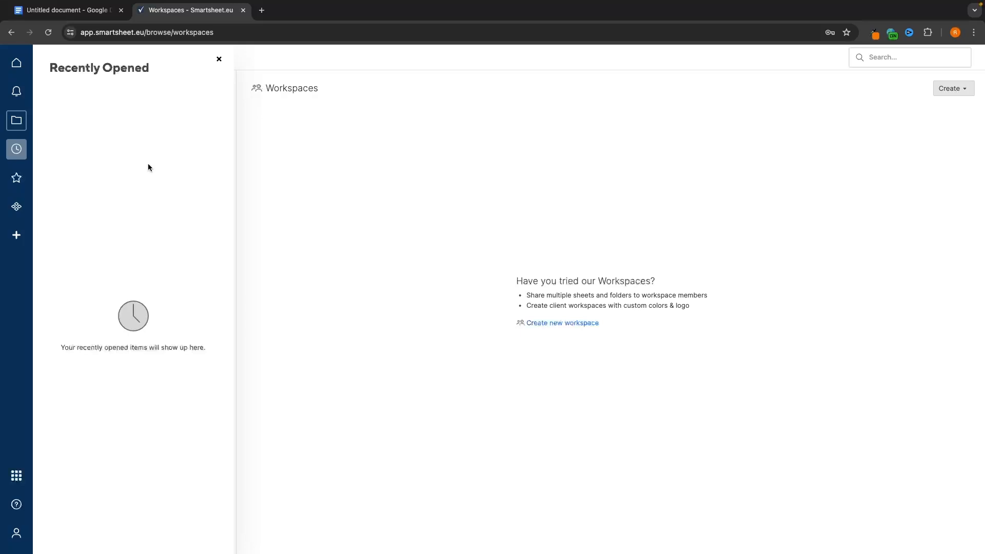
click(17, 170)
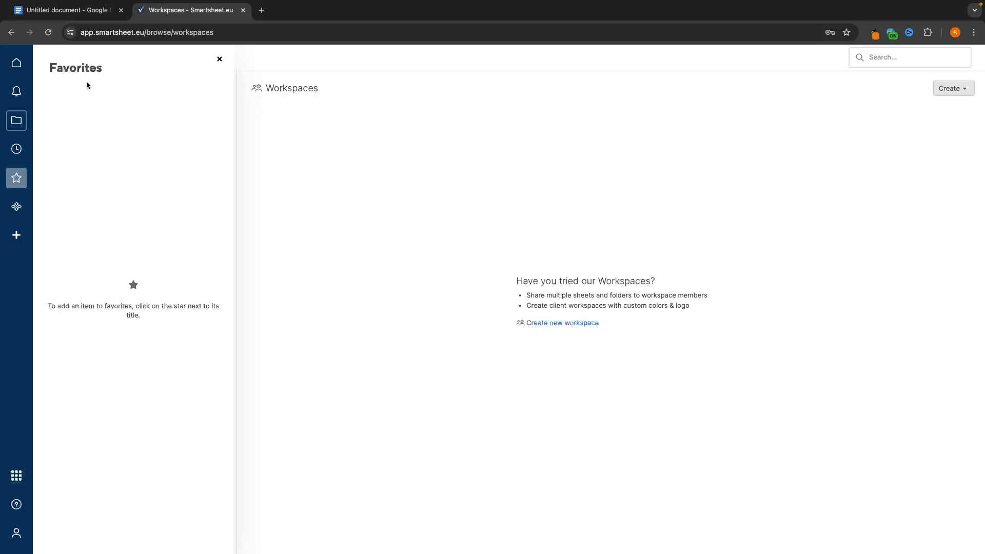
click(16, 206)
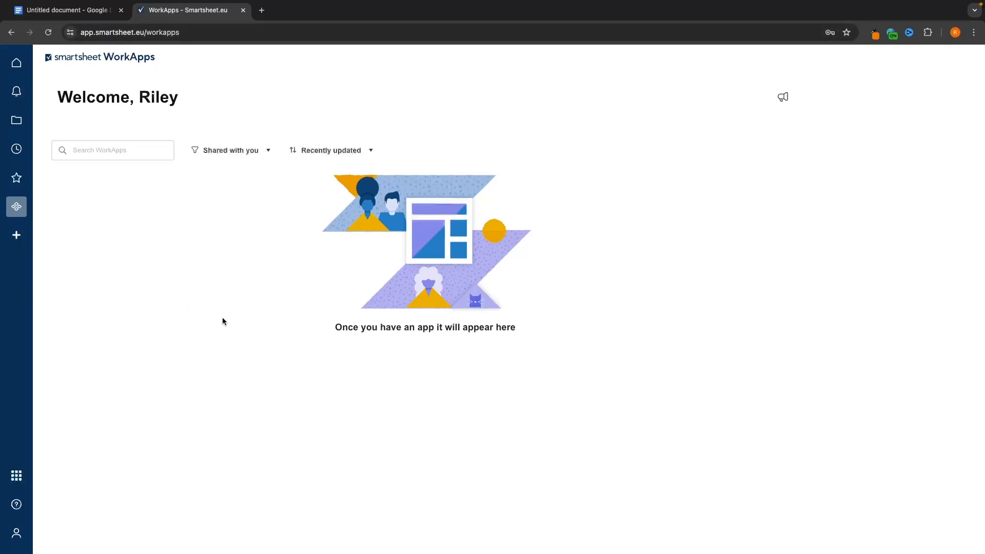
- Open the template gallery and scroll through the available solution templates
click(18, 236)
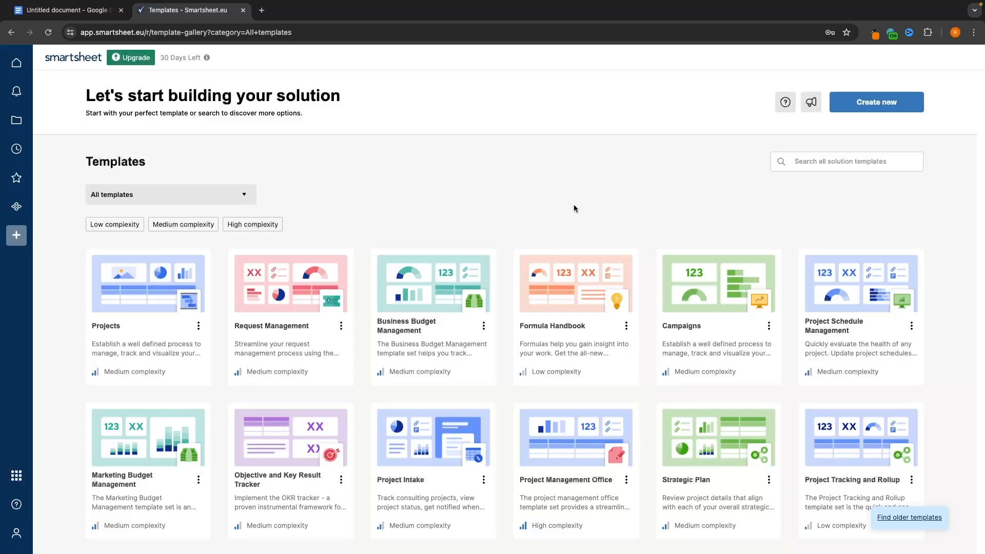
scroll(615, 194, down, 2)
scroll(615, 193, up, 1)
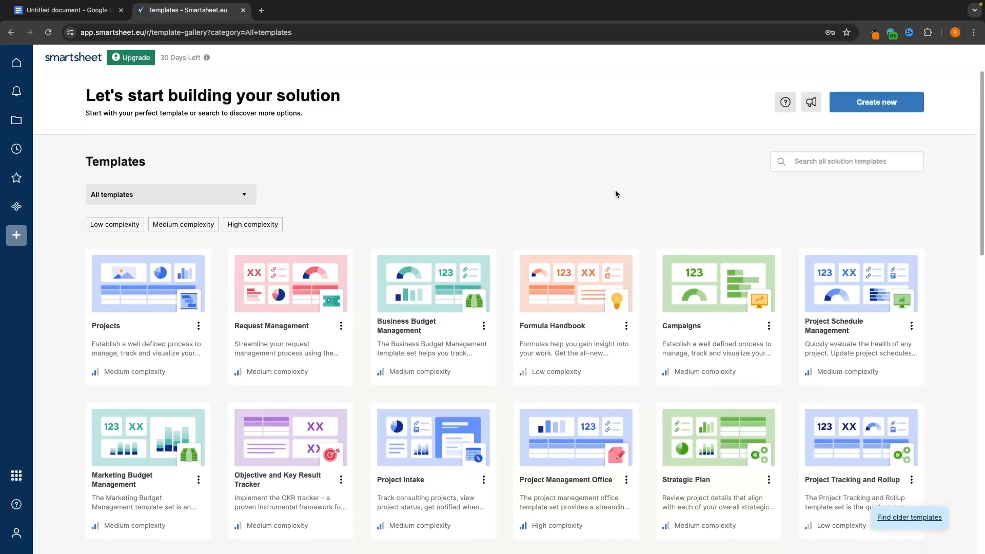
scroll(367, 307, down, 12)
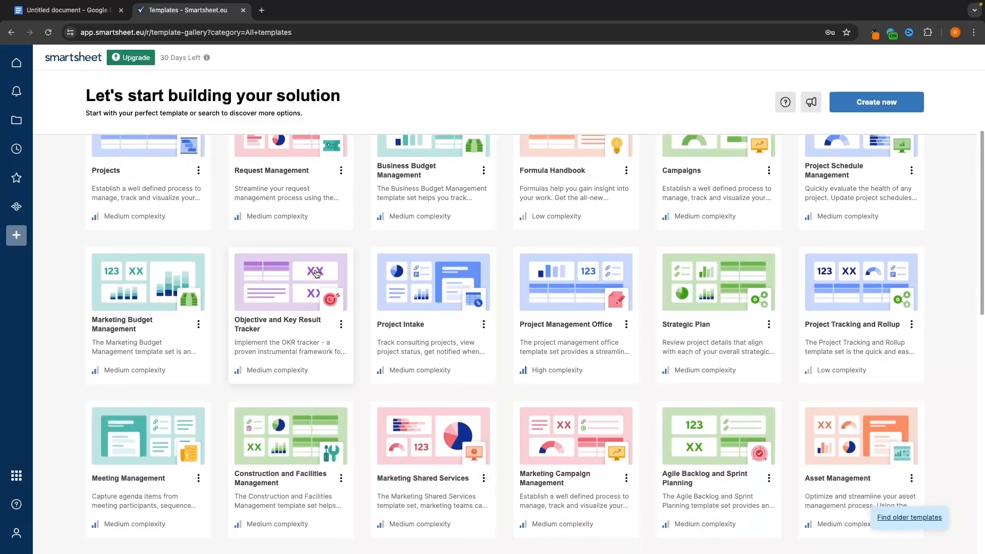
scroll(368, 305, down, 2)
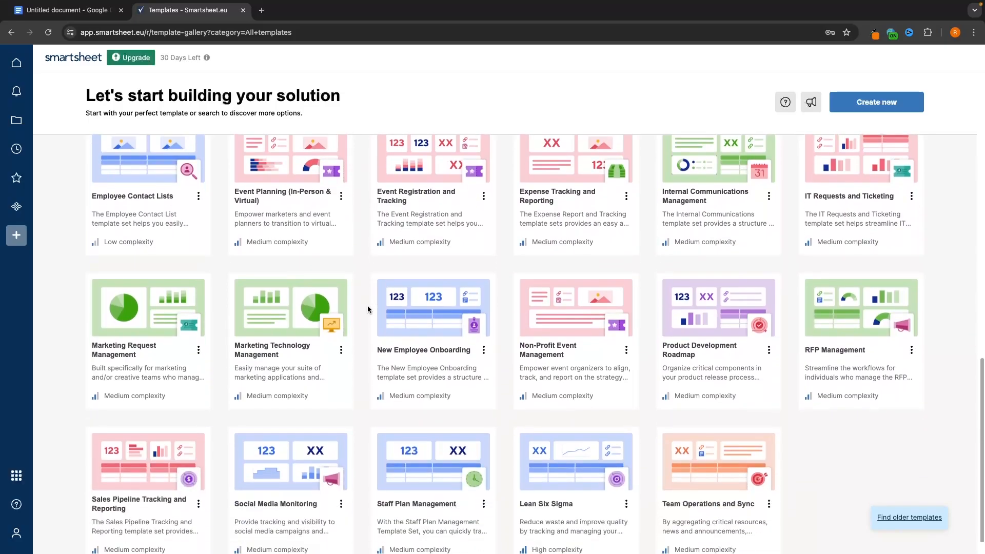
scroll(717, 404, up, 3)
scroll(717, 404, up, 9)
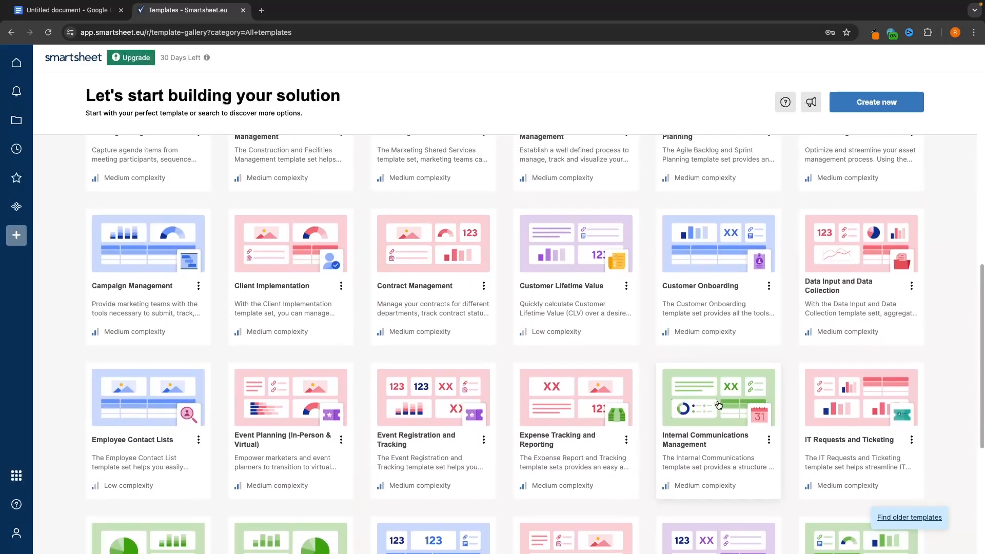
scroll(719, 346, up, 3)
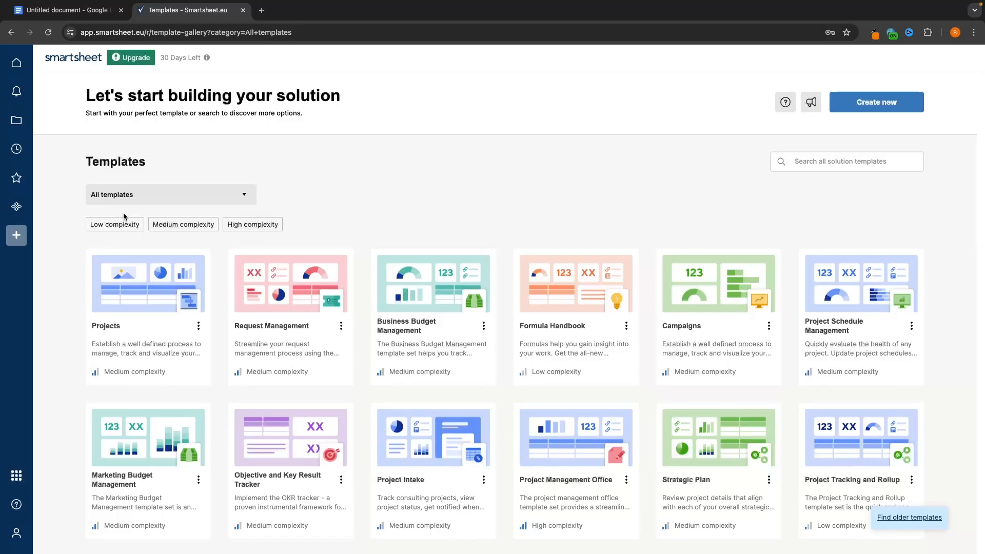
- Try the Low, Medium and High complexity filters, preview Lean Six Sigma, then return to the gallery
click(122, 223)
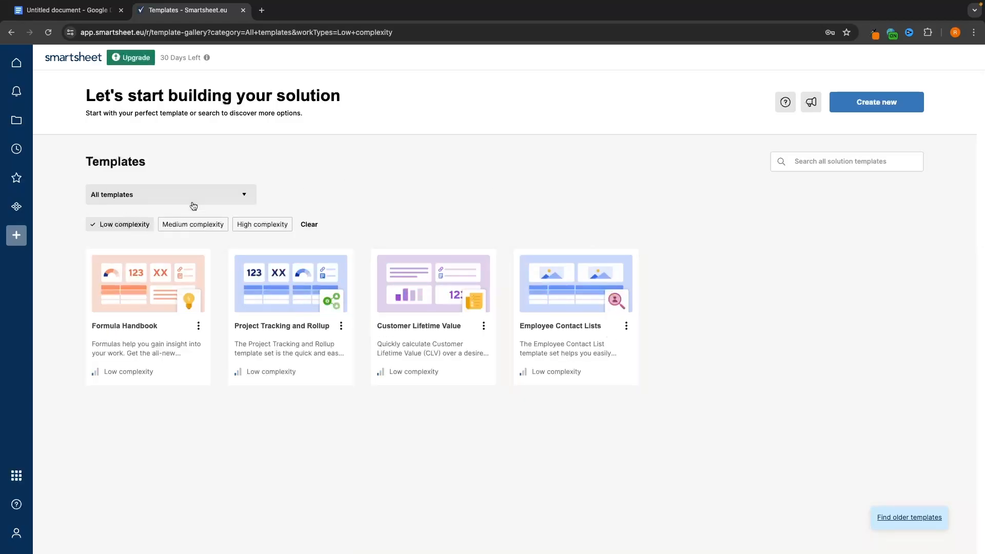
click(208, 224)
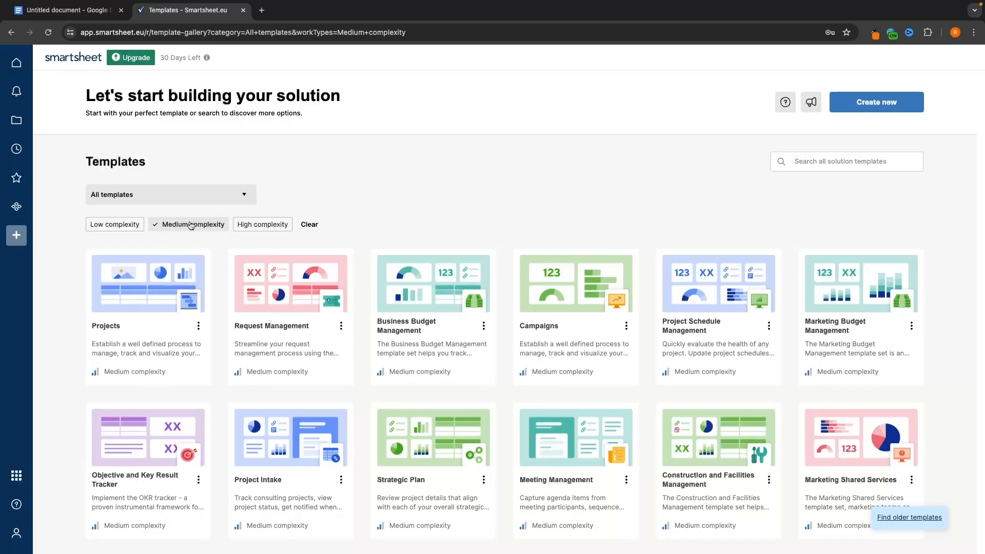
click(193, 224)
click(271, 224)
click(308, 287)
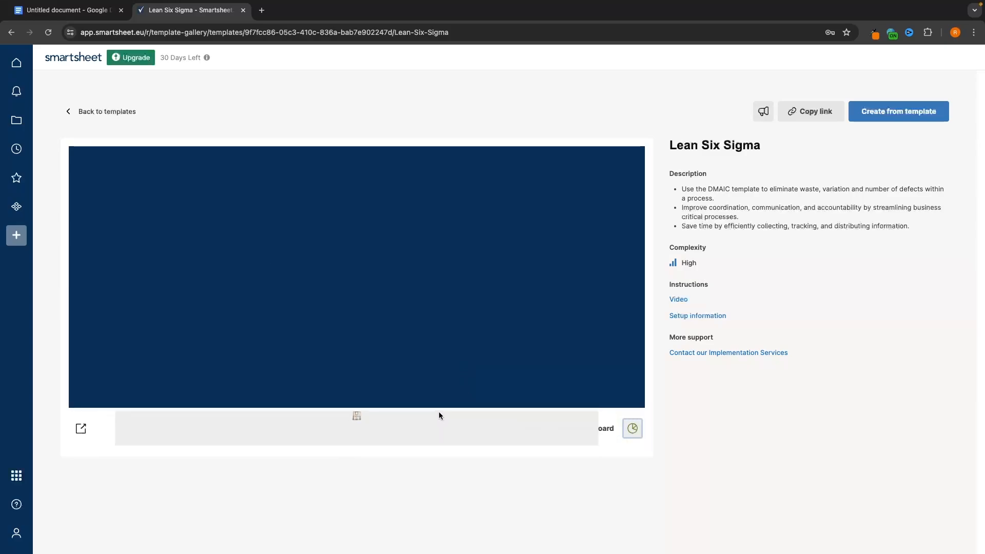
key(alt+Left)
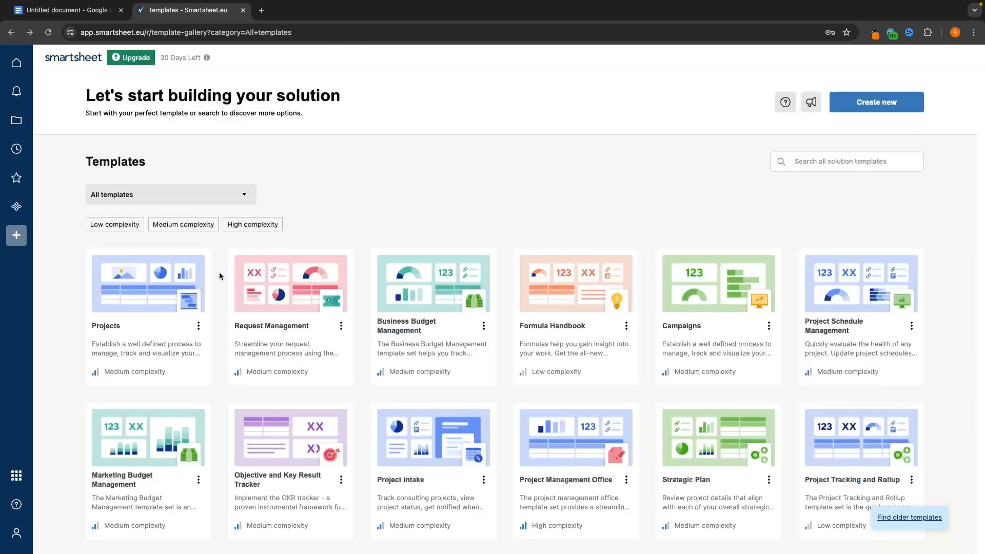
- Pick Marketing from the template categories and scroll through its Campaigns, PR and Social media templates
click(133, 200)
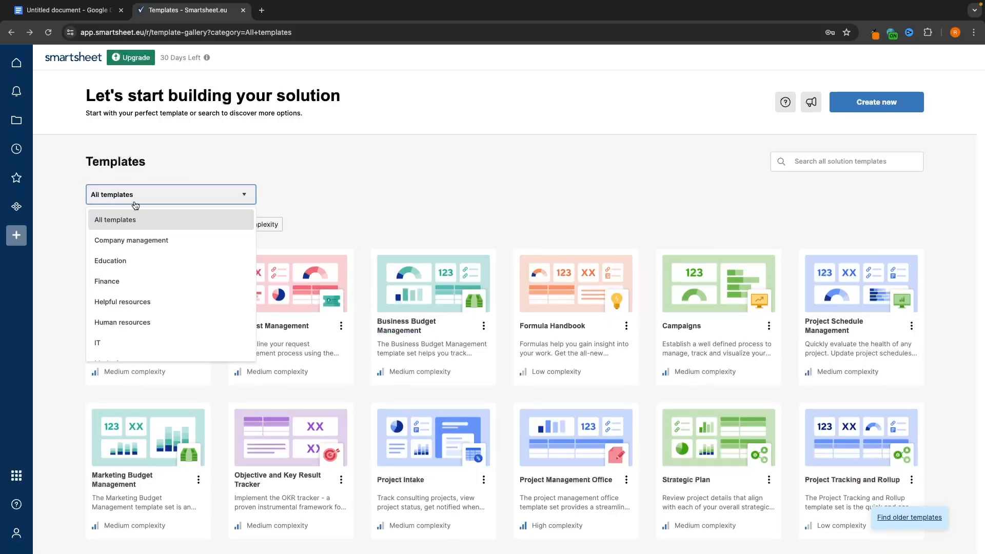
scroll(154, 282, down, 3)
scroll(205, 290, down, 2)
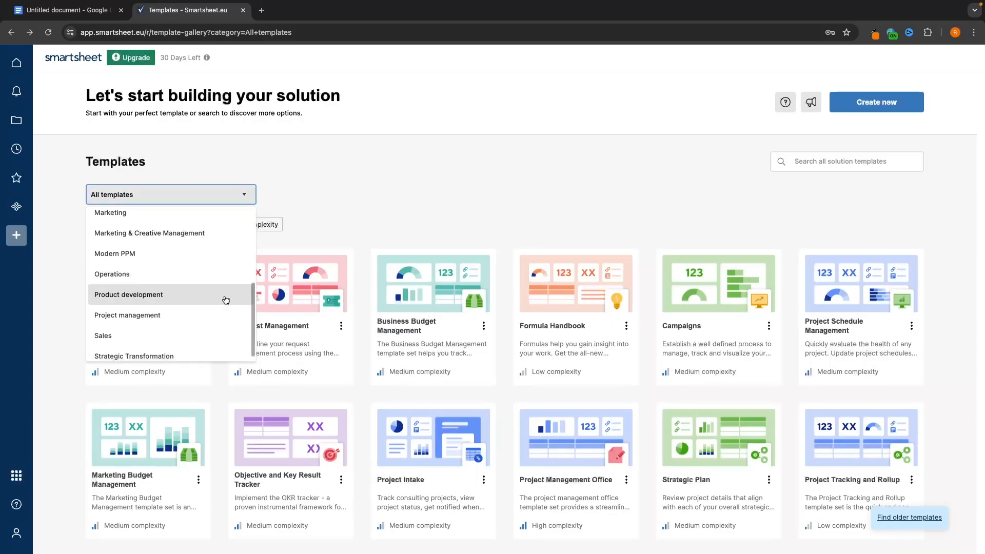
scroll(225, 300, up, 4)
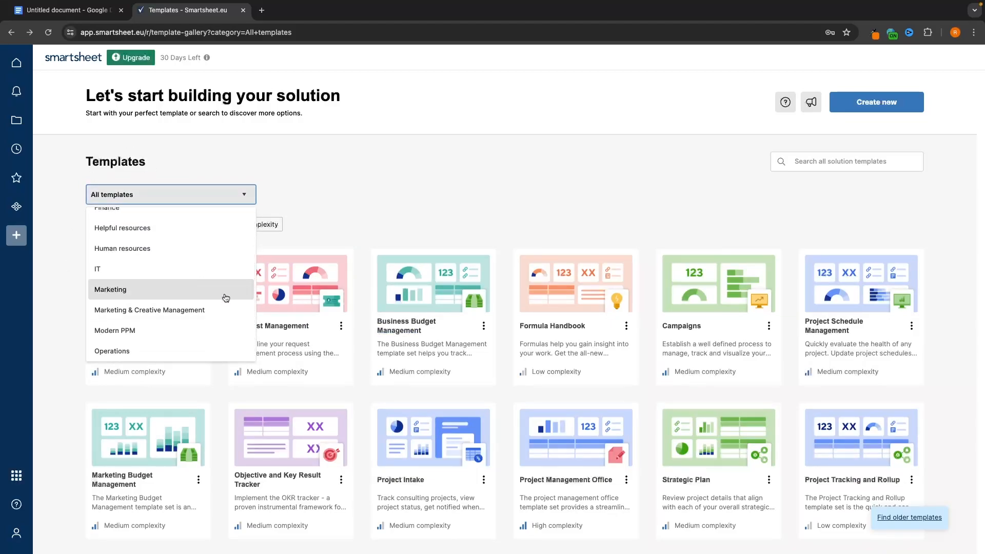
click(109, 297)
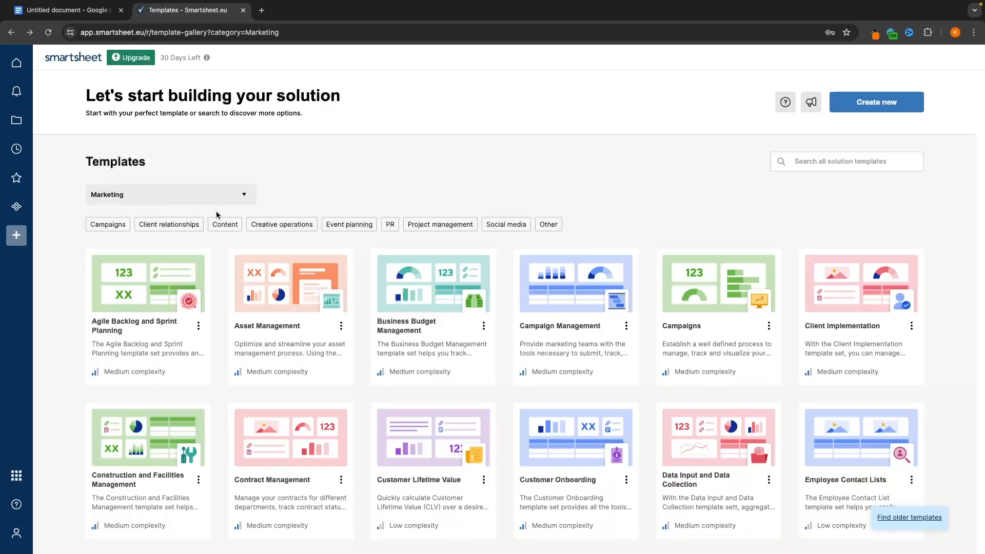
scroll(367, 232, down, 1)
scroll(367, 232, down, 1)
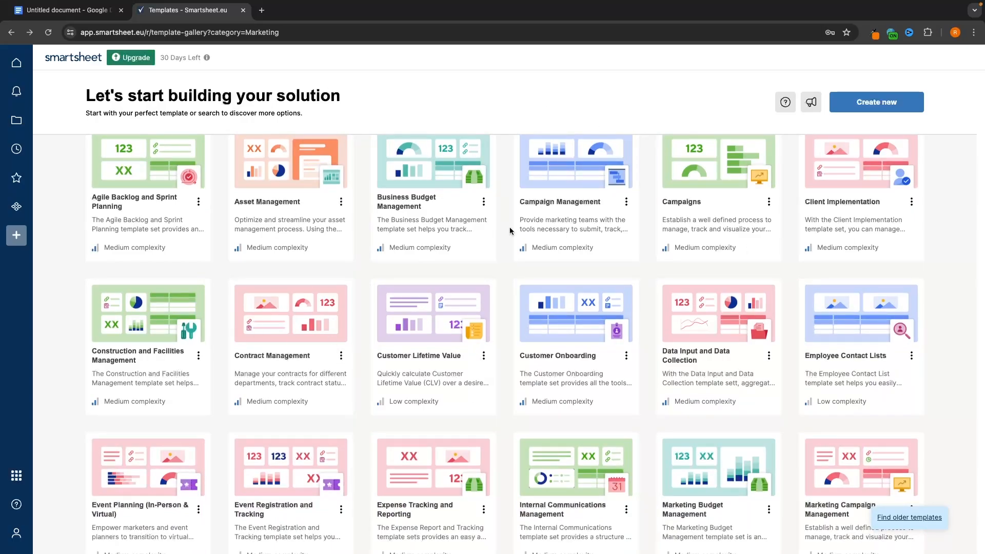
scroll(510, 226, down, 1)
scroll(362, 263, down, 1)
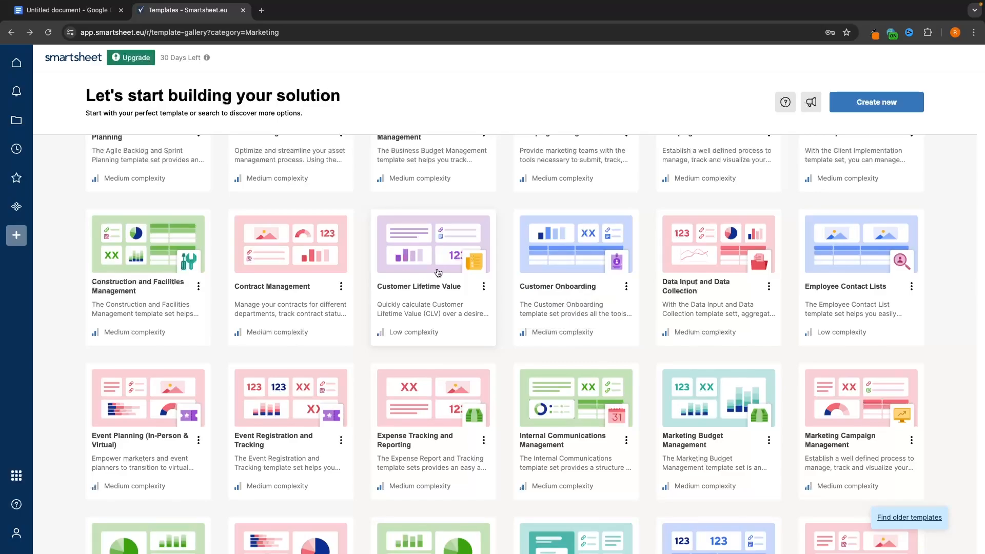
- Preview the Customer Lifetime Value dashboard, calculation, actions and chart sheets, then create a copy
click(419, 288)
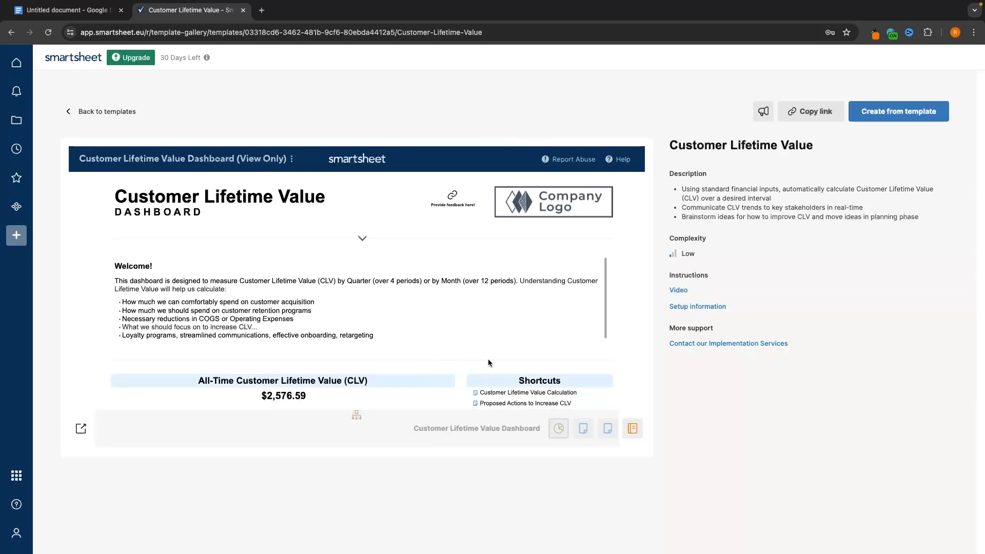
scroll(460, 310, down, 2)
click(551, 429)
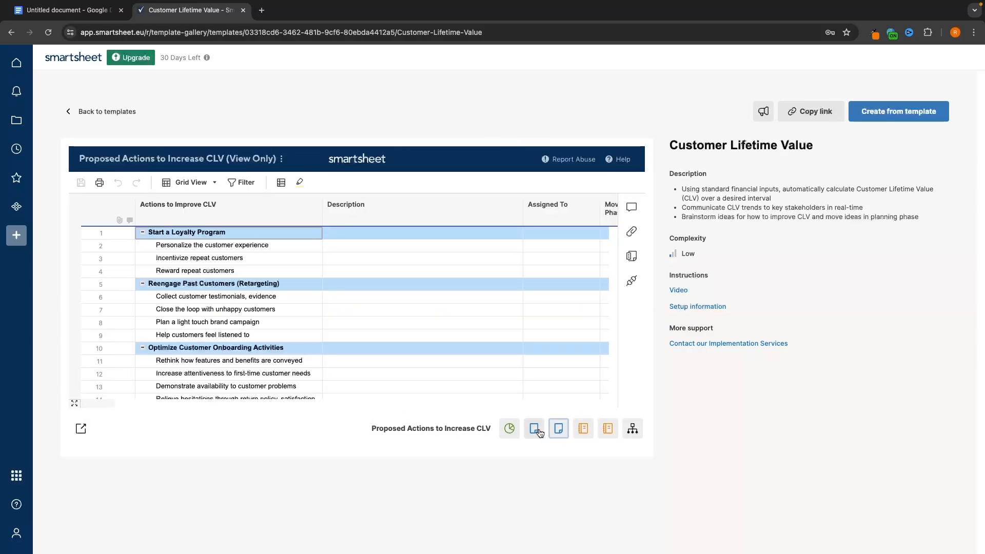
click(534, 428)
click(559, 432)
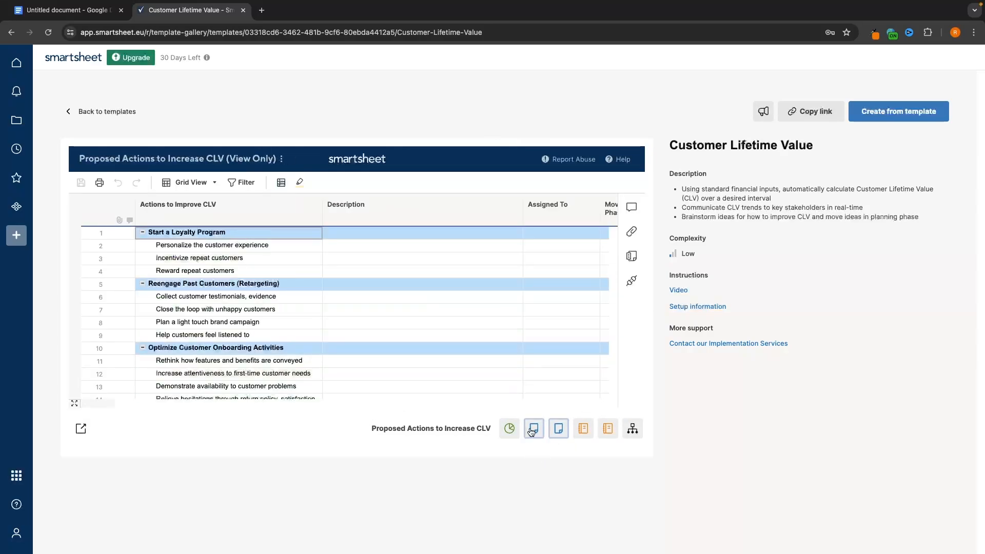
click(531, 432)
click(559, 431)
click(586, 435)
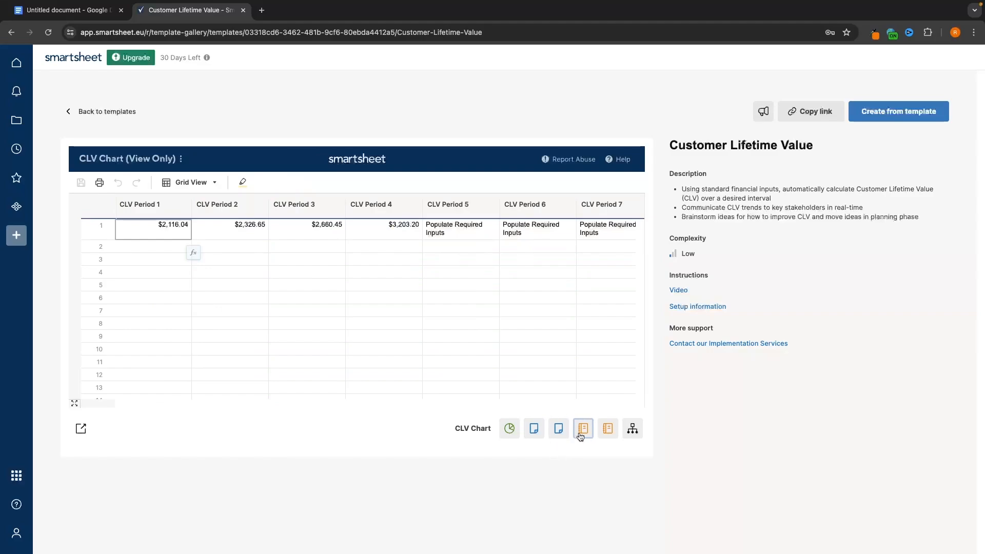
click(534, 431)
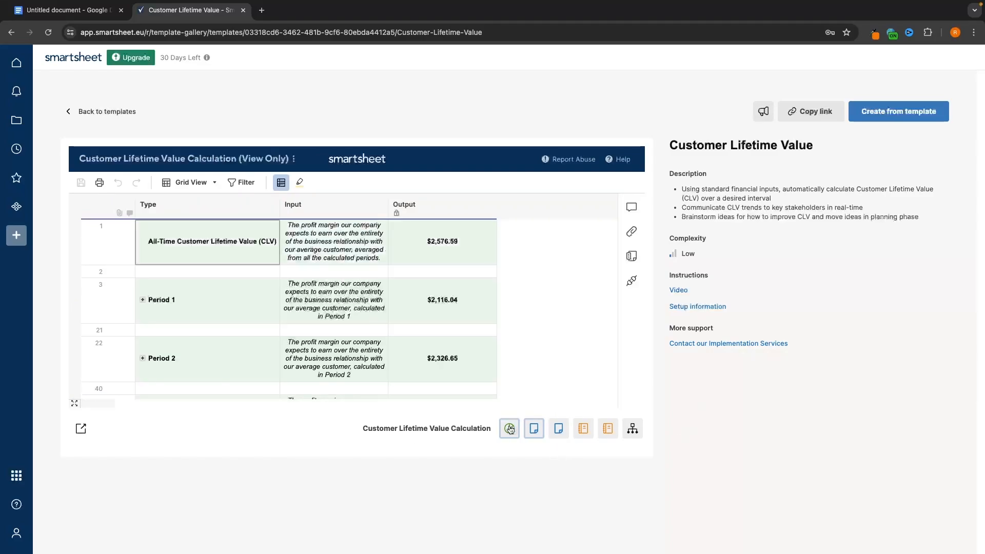
click(509, 429)
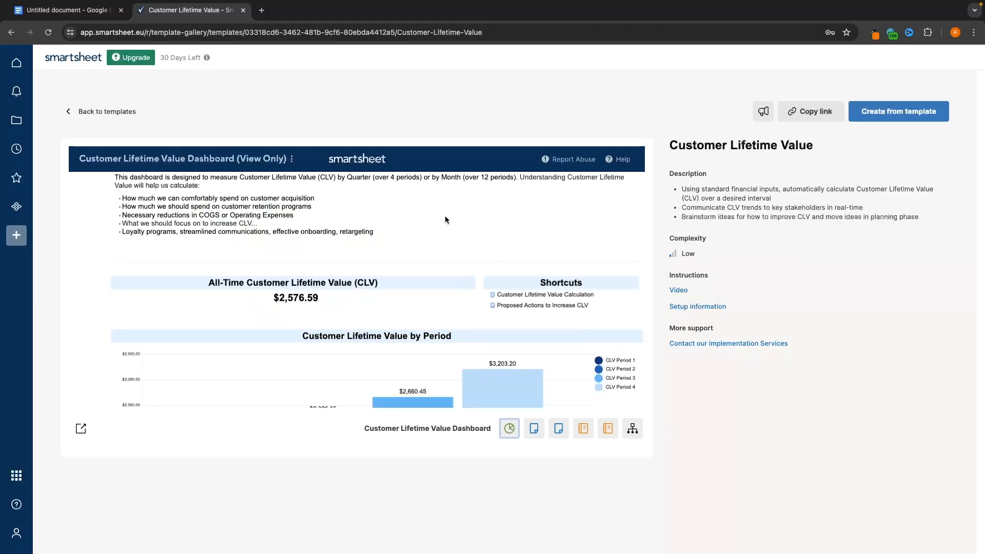
click(894, 114)
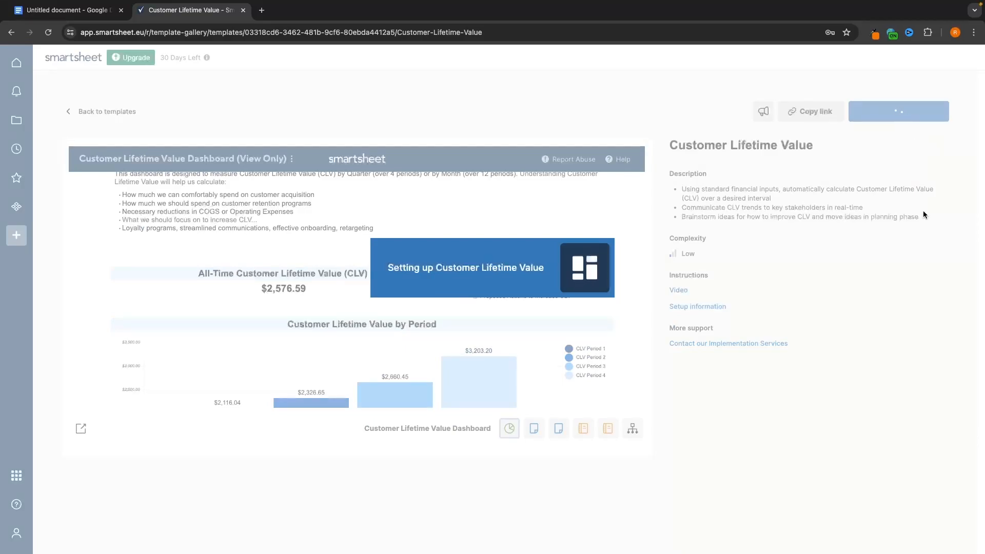
- Expand Sheets and open the Customer Lifetime Value Calculation sheet
scroll(716, 235, down, 5)
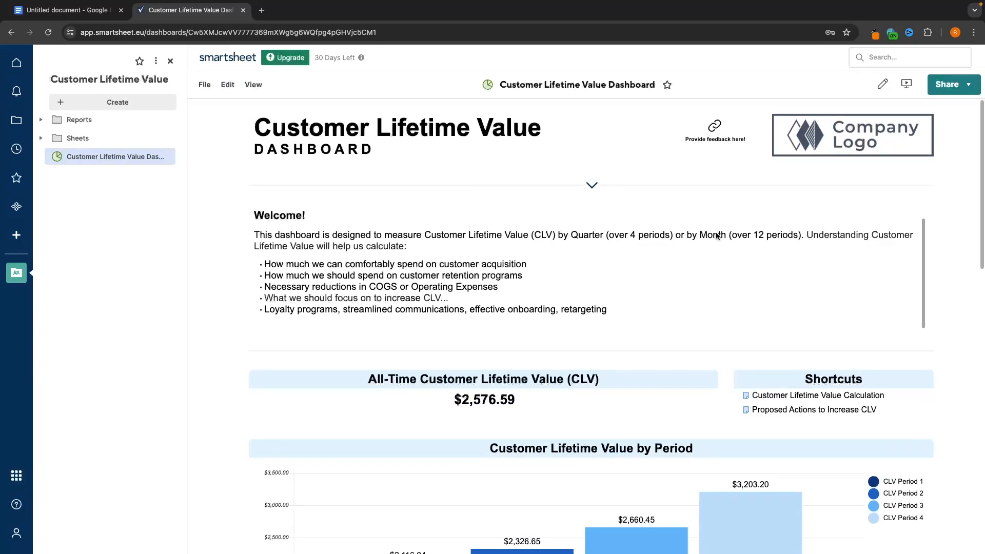
scroll(729, 222, up, 4)
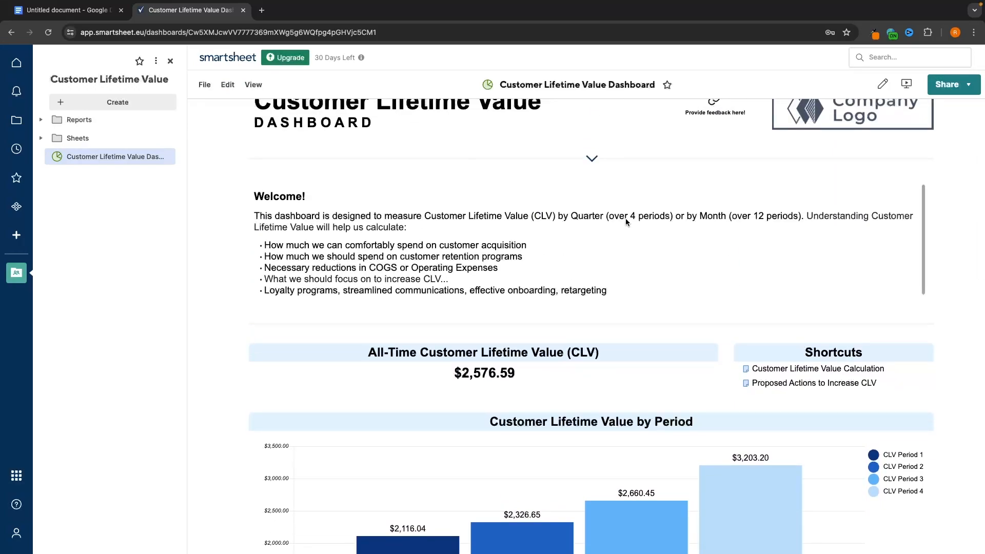
click(75, 138)
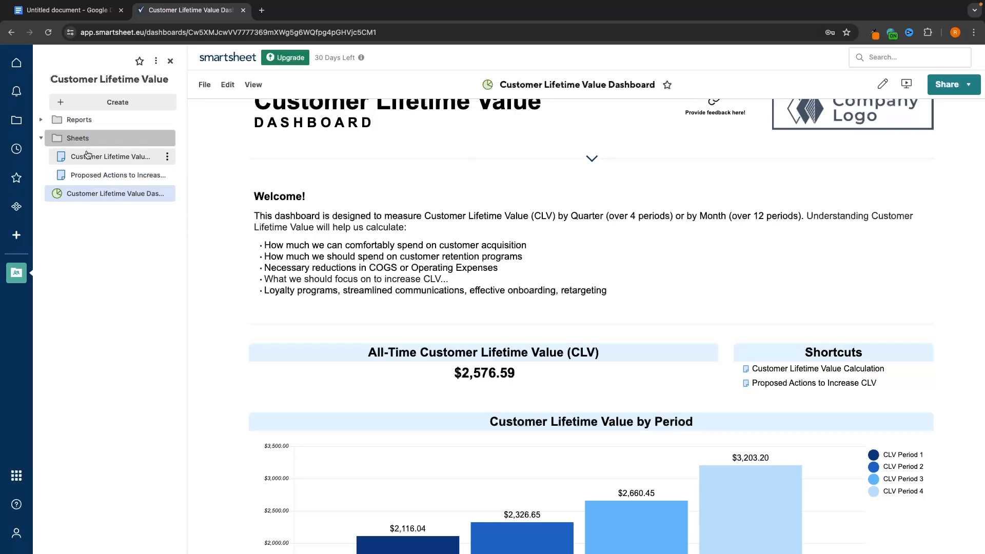
click(87, 157)
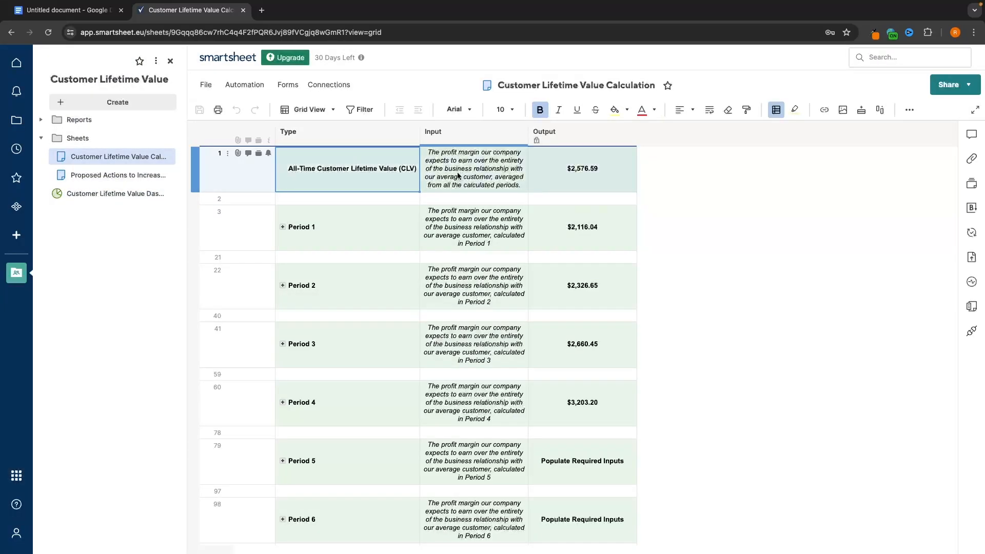
- Empty the description text in row 1's Input cell, then select Period 1's Output value
double_click(457, 173)
key(ctrl+a)
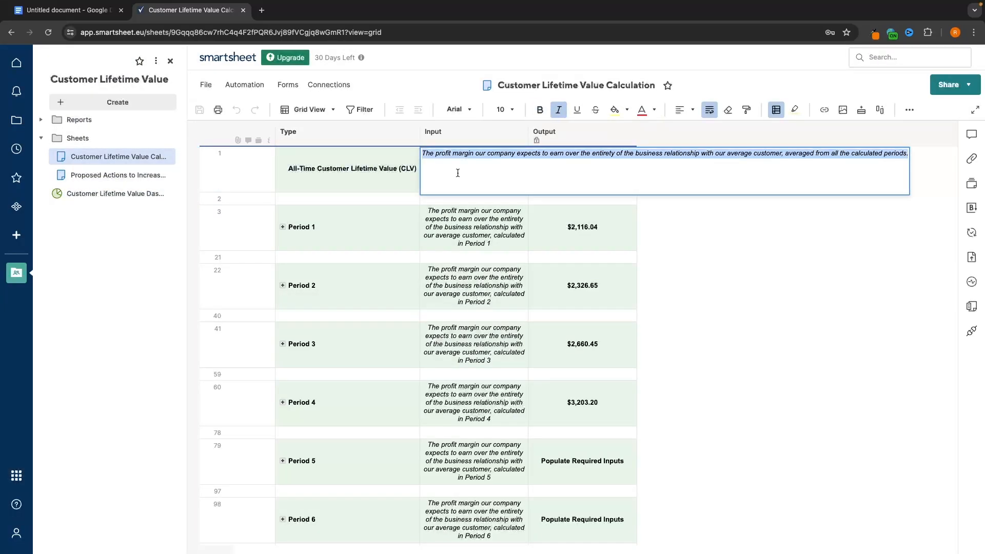
key(BackSpace)
key(Return)
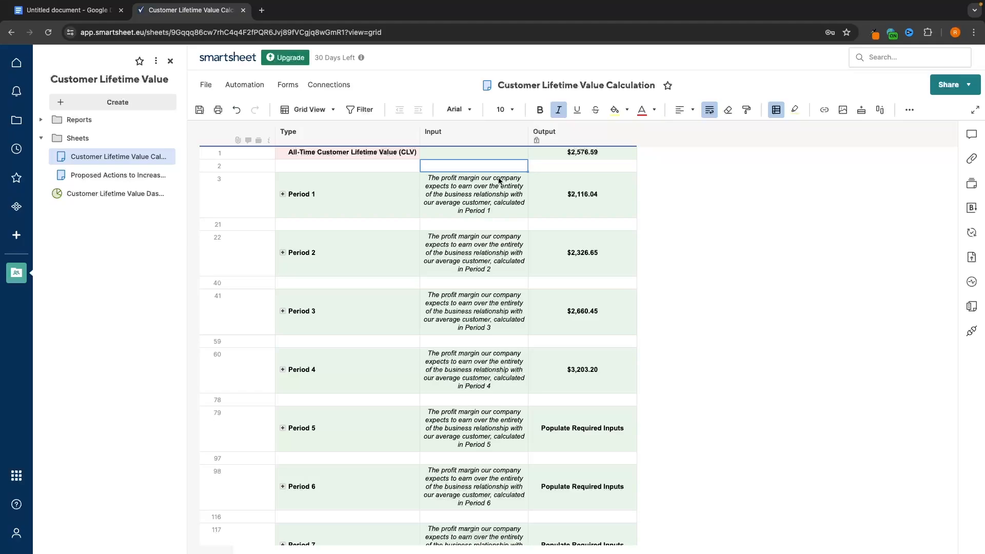
click(590, 193)
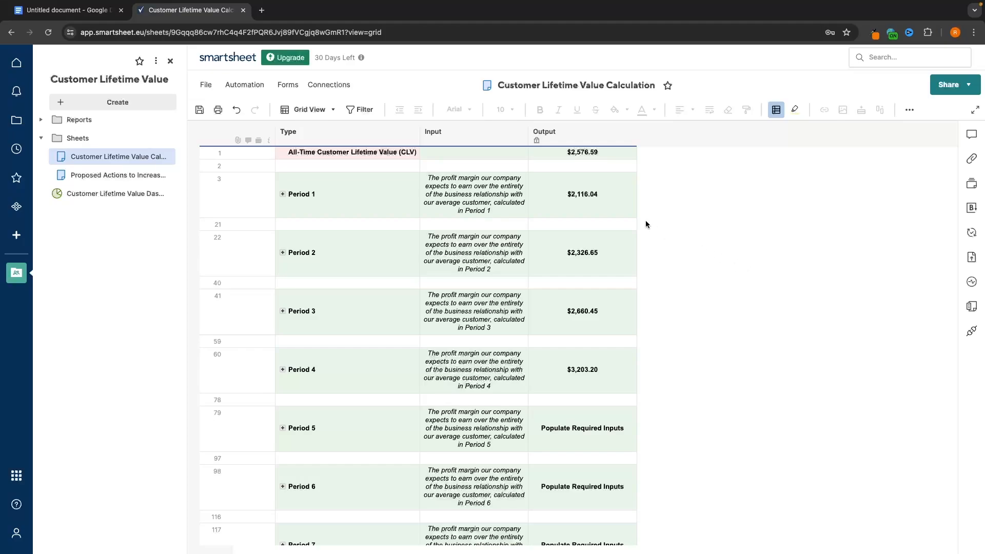
click(588, 194)
click(590, 192)
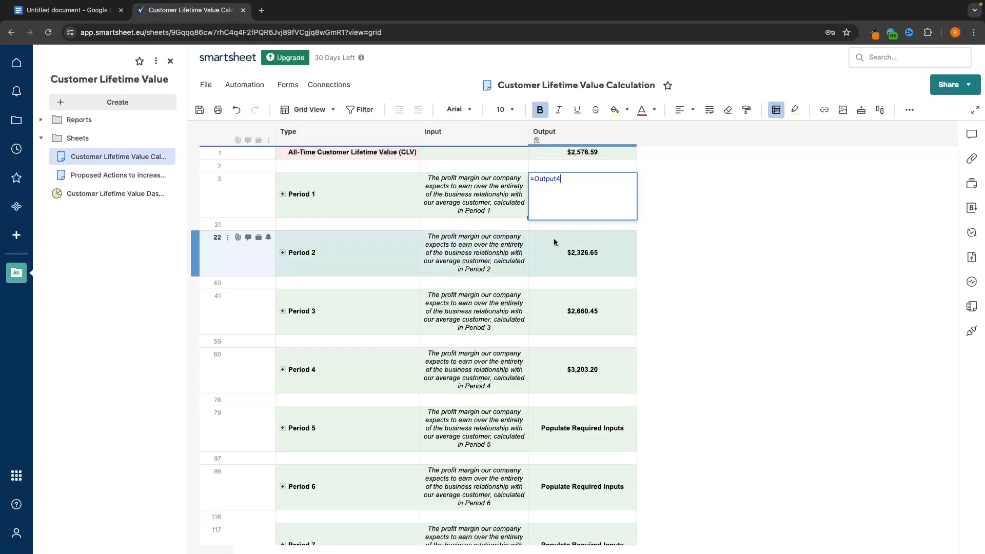
click(470, 224)
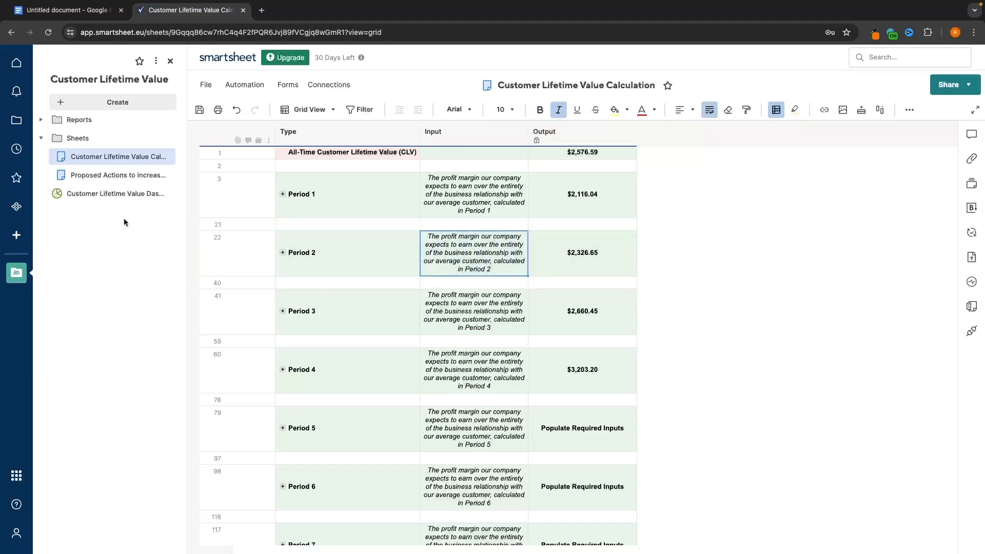
- Go Home discarding the sheet edits, delete the Calculation sheet, and begin deleting the dashboard
click(16, 272)
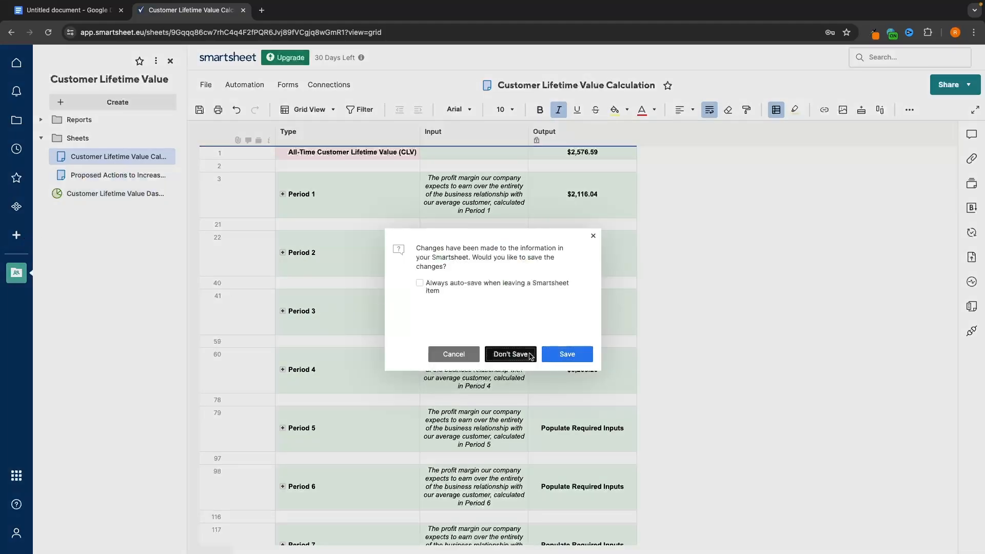
click(510, 354)
scroll(607, 330, down, 5)
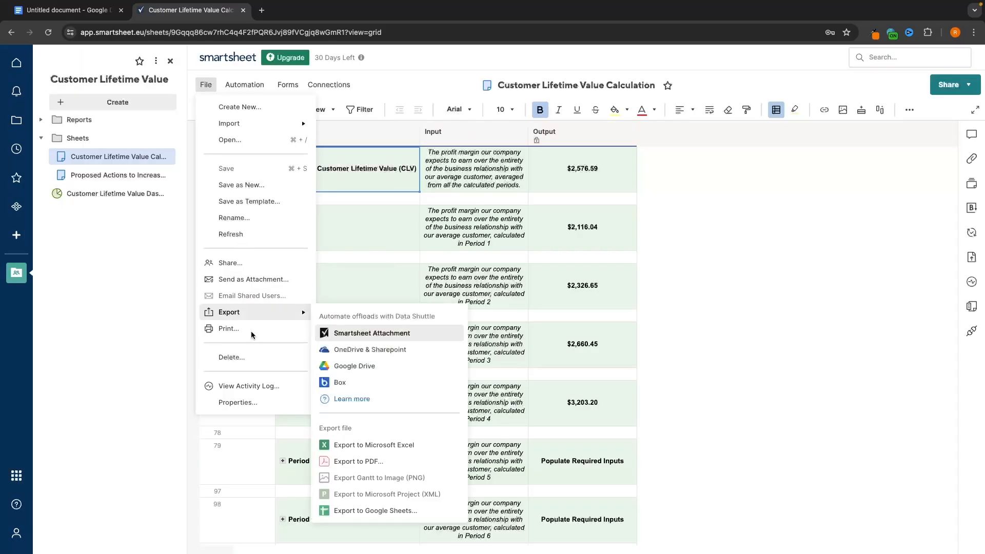
click(247, 359)
click(573, 340)
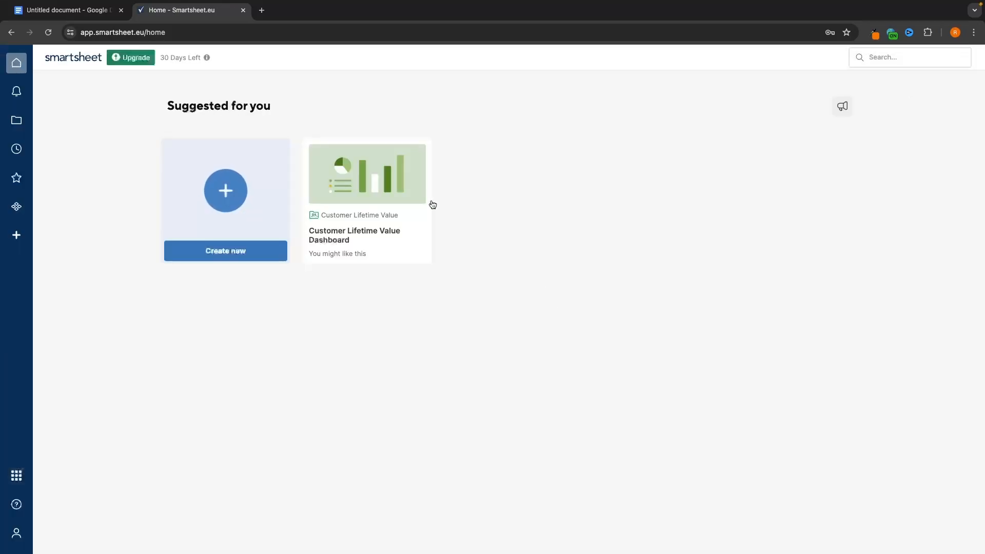
click(400, 205)
click(206, 85)
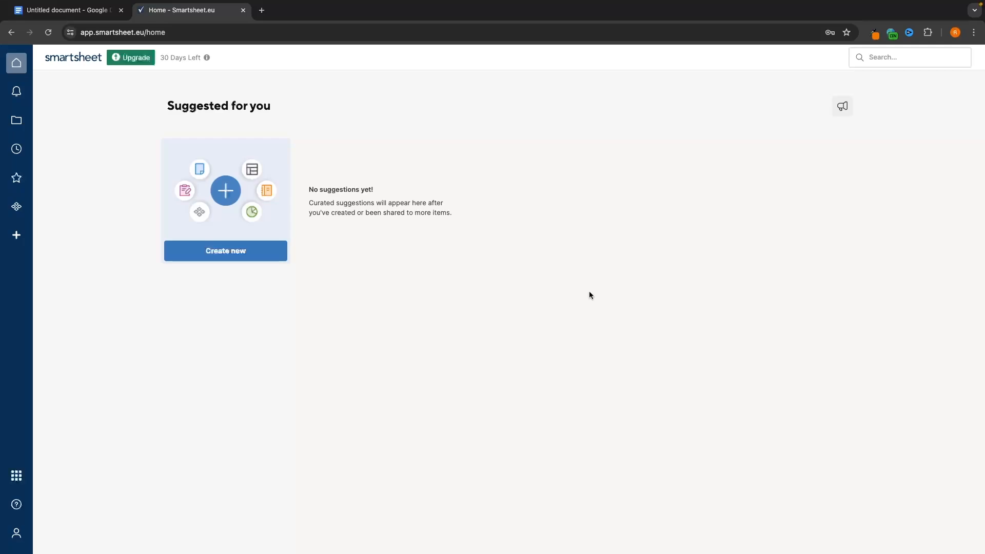
- Browse Sheets and Workspaces, open Deleted Items, and toggle the selection of both items
click(17, 121)
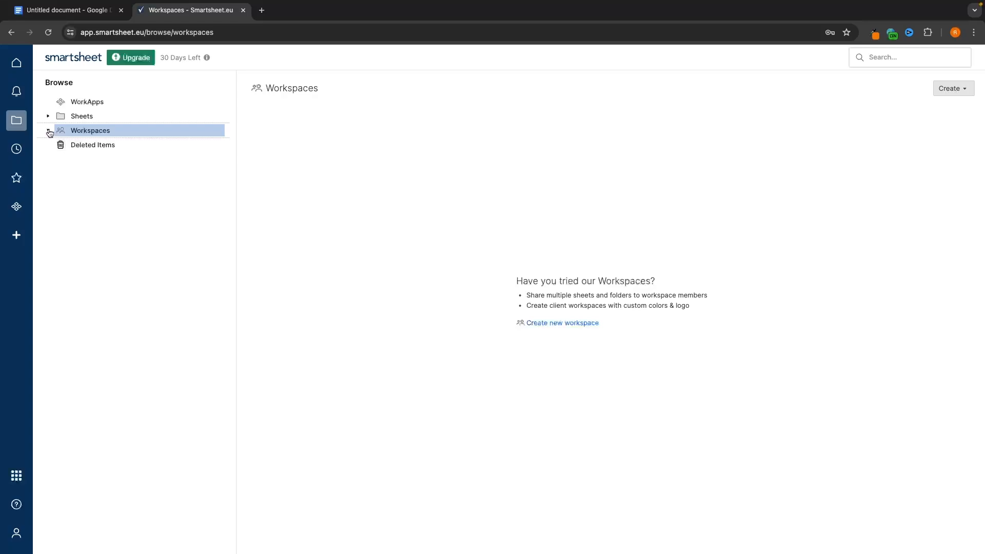
click(84, 119)
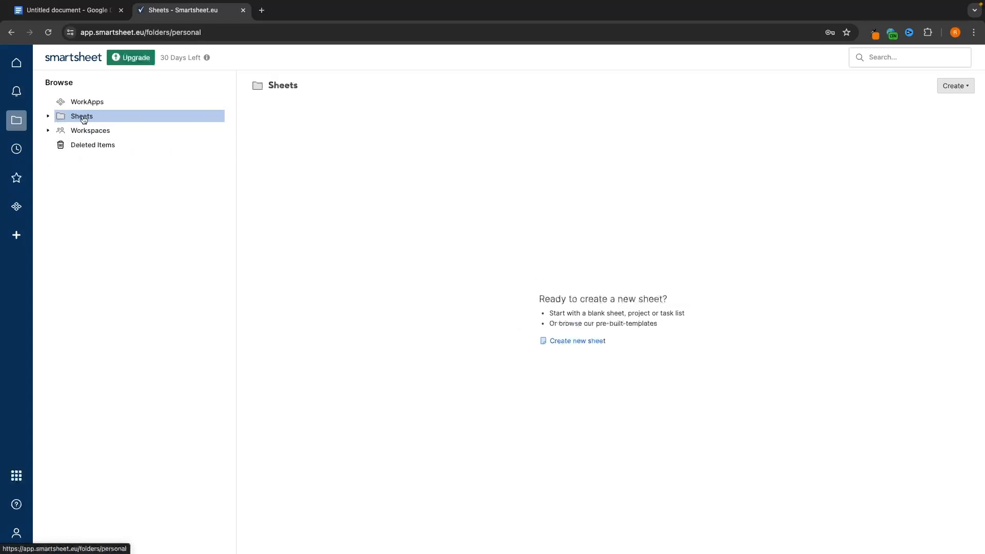
click(71, 132)
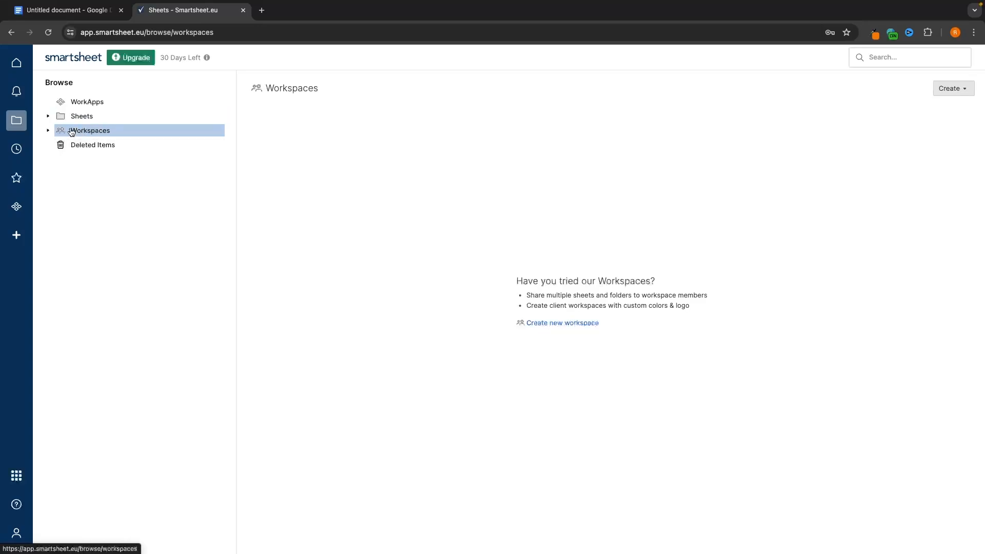
click(114, 149)
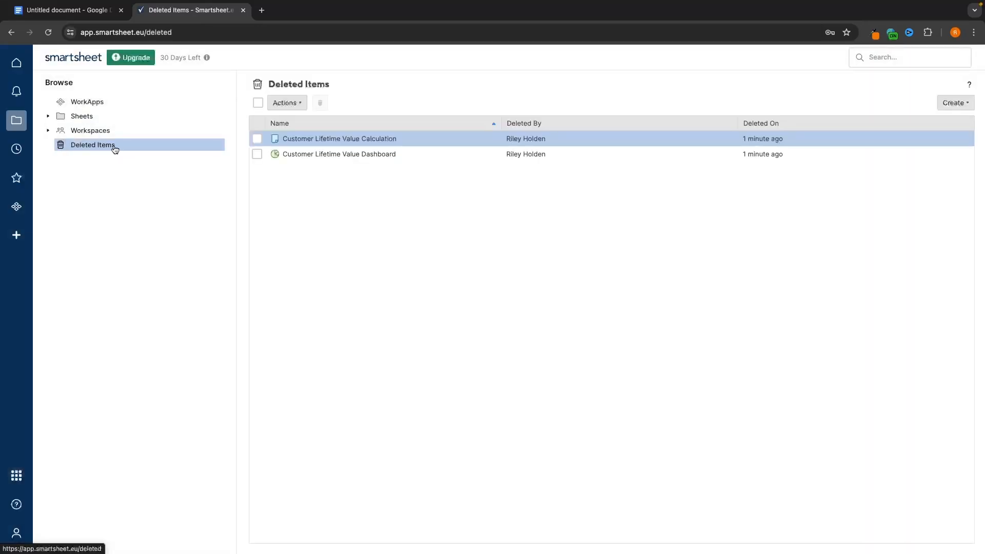
click(257, 153)
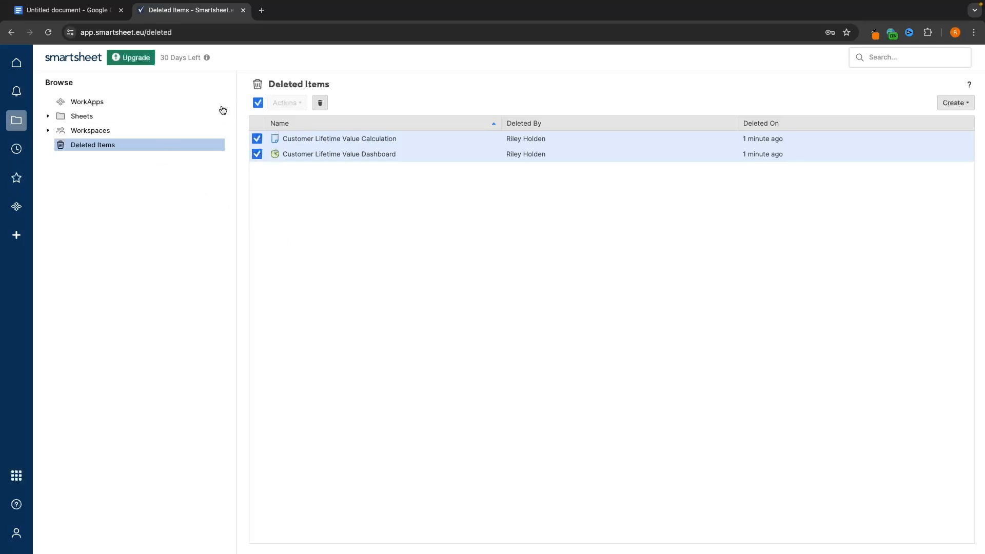
click(257, 154)
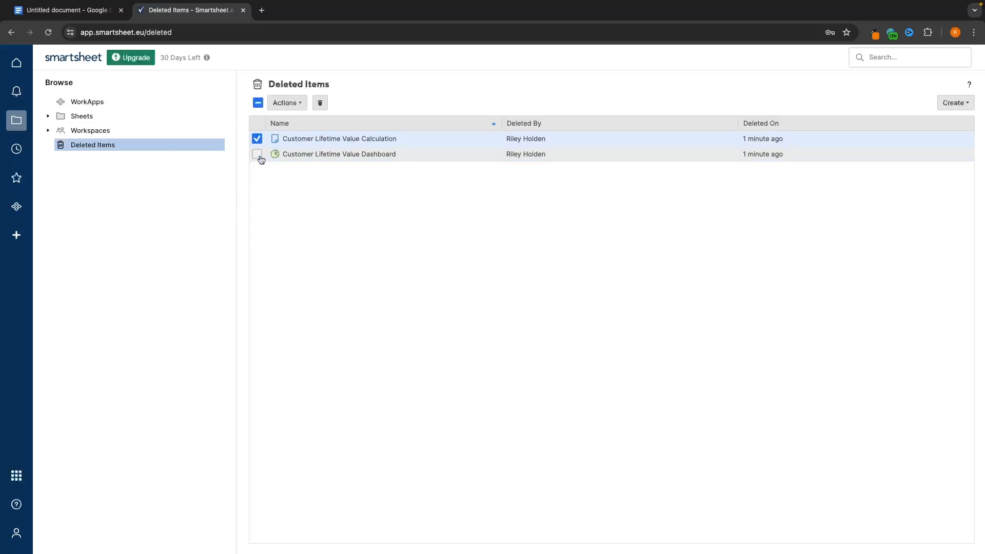
click(257, 138)
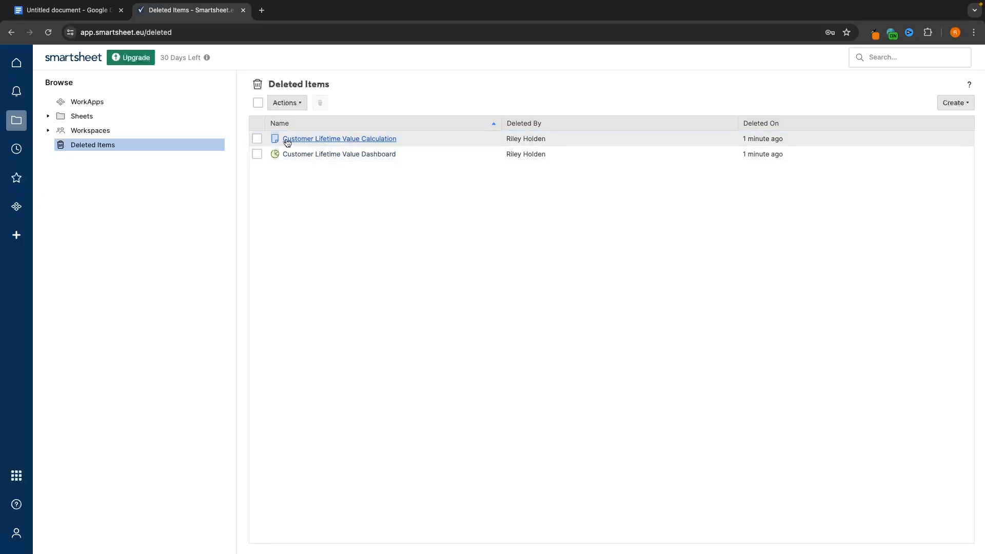
- Restore the Customer Lifetime Value Calculation sheet and find it in the Sheets folder
click(364, 144)
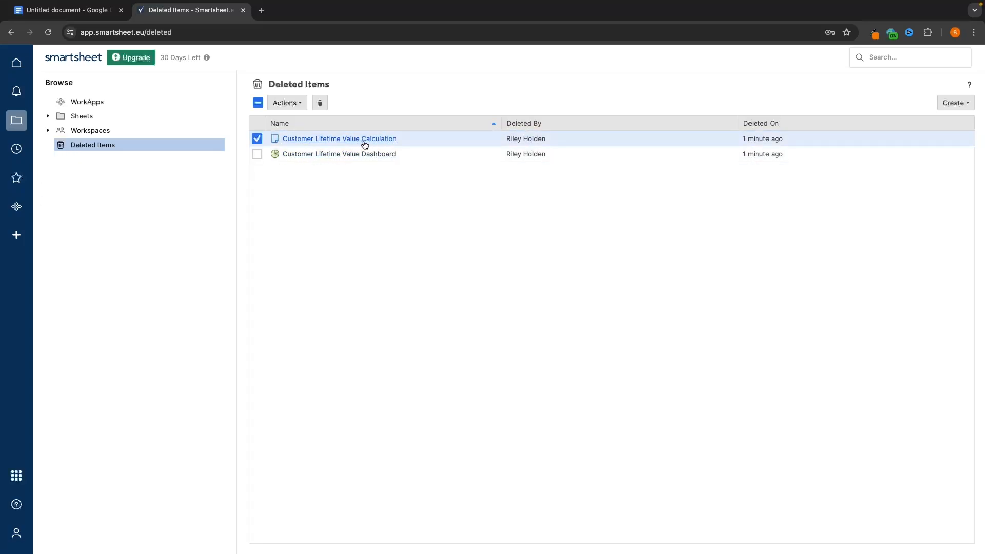
click(303, 107)
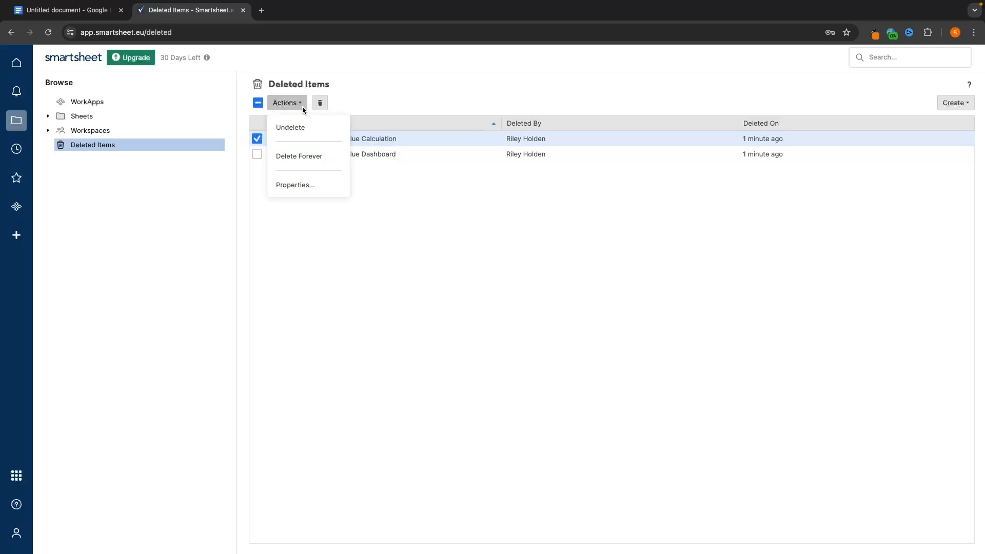
click(296, 128)
click(87, 145)
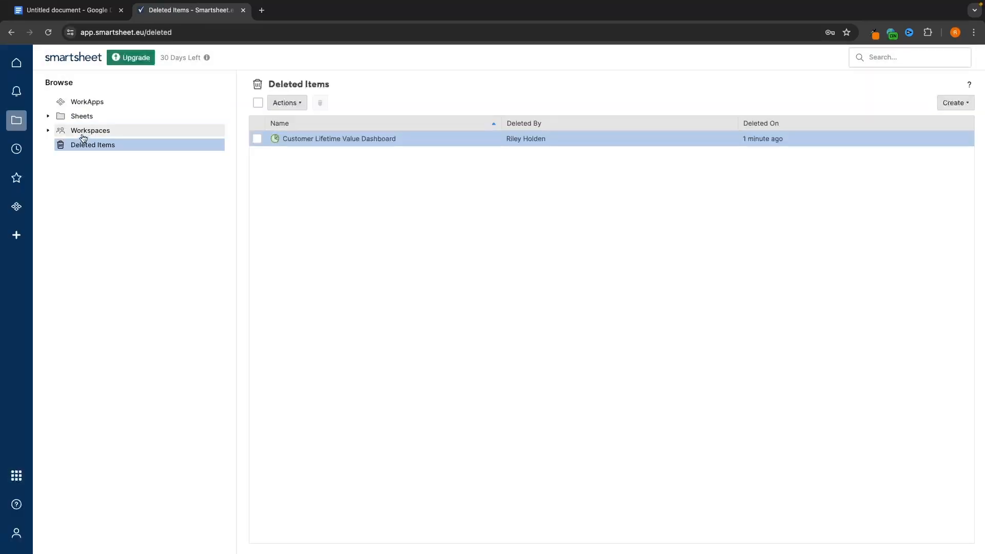
click(82, 116)
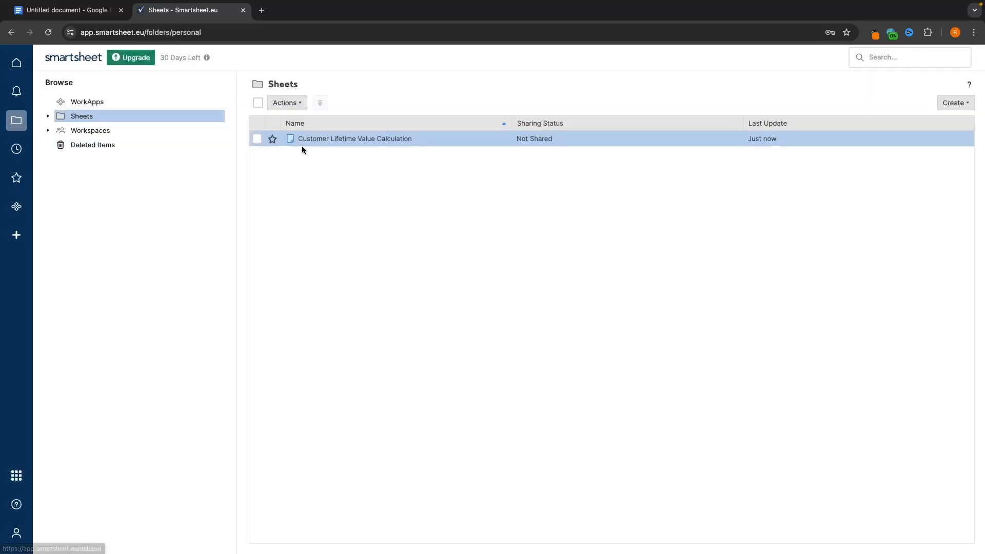
- Delete the Customer Lifetime Value Calculation sheet again
click(257, 139)
click(320, 103)
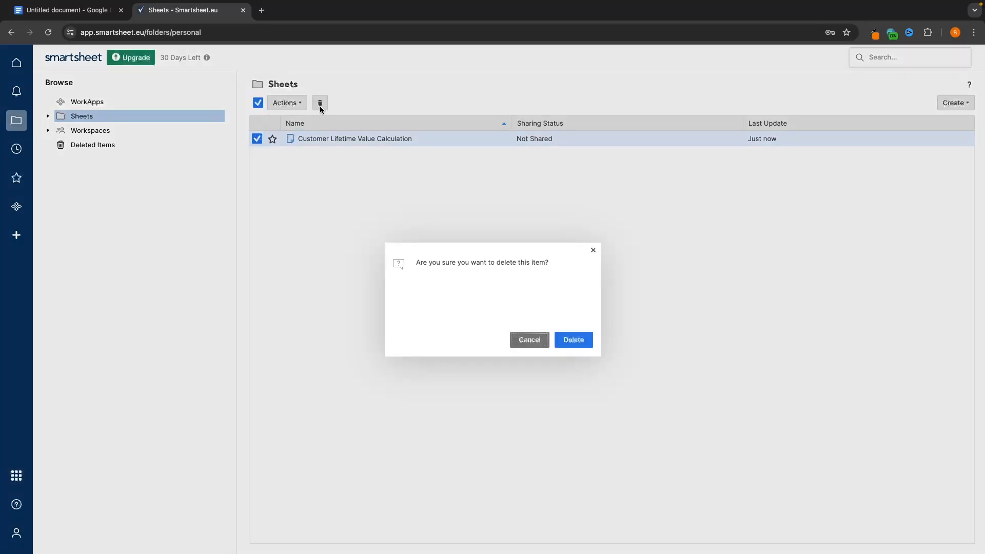
click(569, 339)
- Select both the Calculation sheet and Dashboard in Deleted Items and delete them forever
click(156, 145)
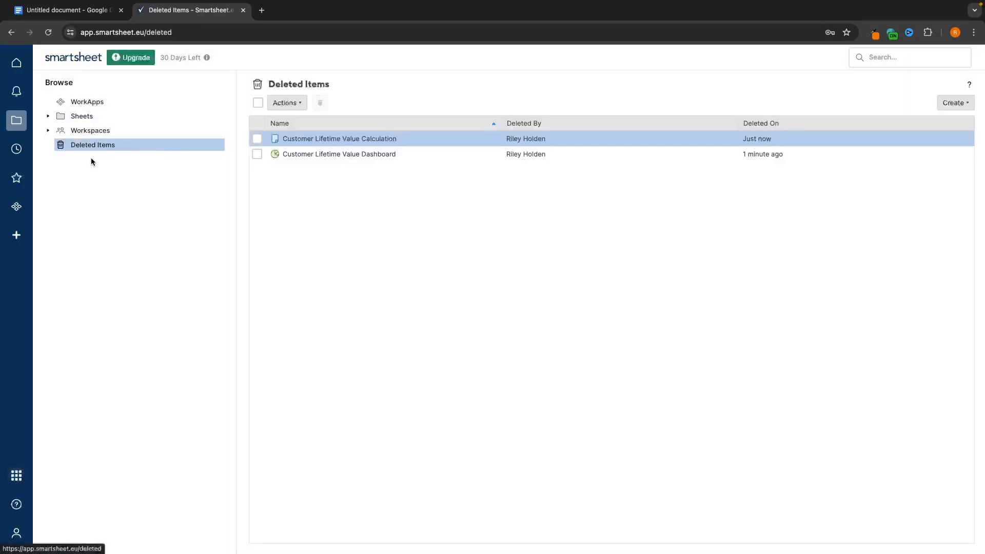
click(258, 140)
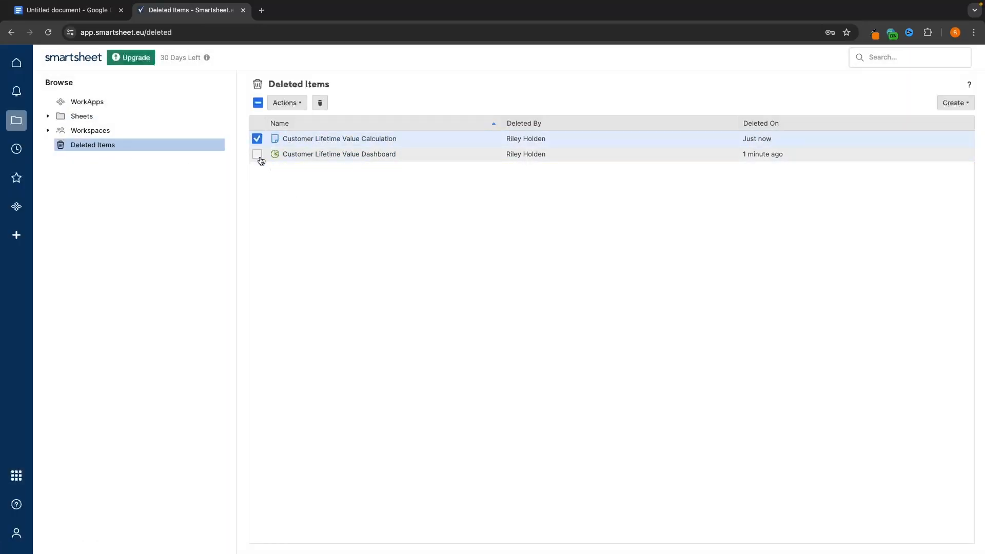
click(257, 155)
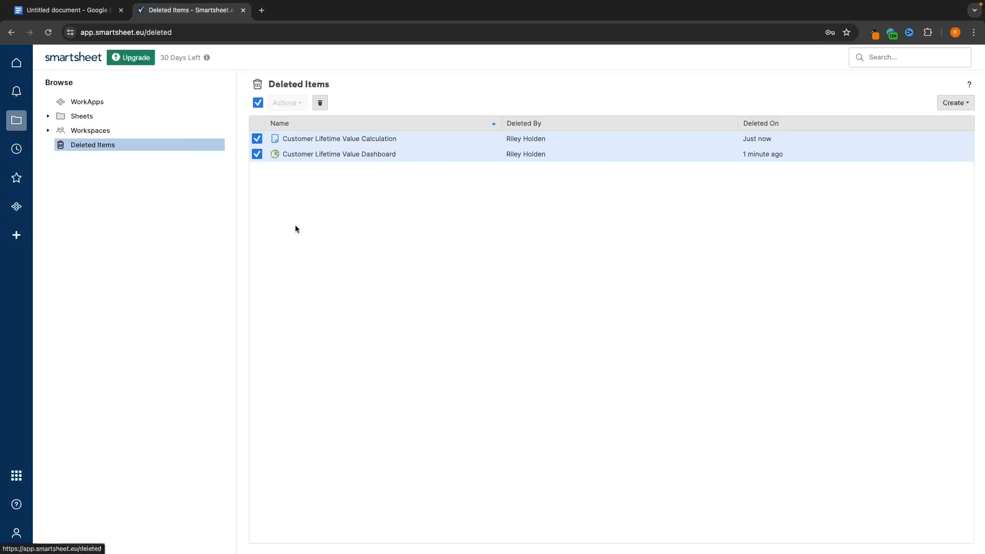
click(320, 104)
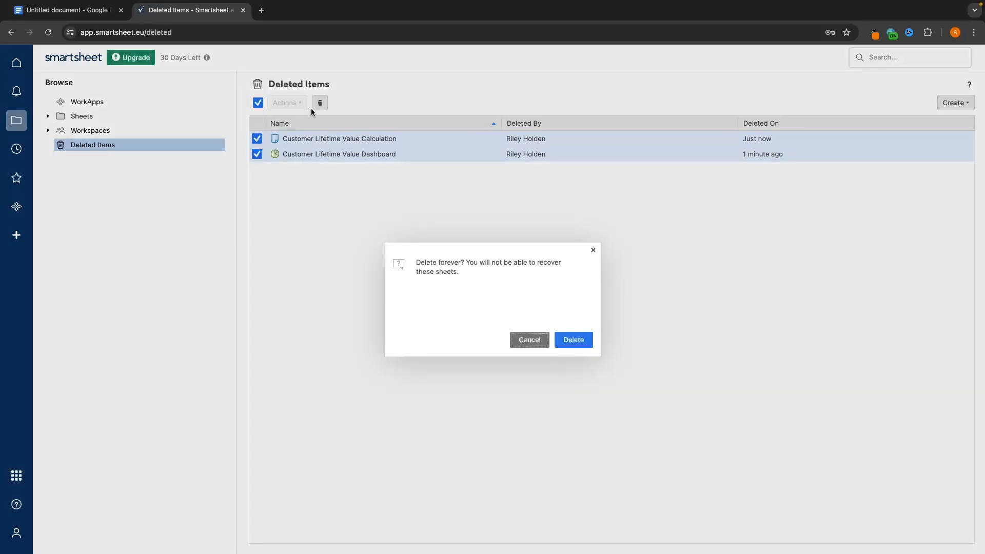
click(571, 339)
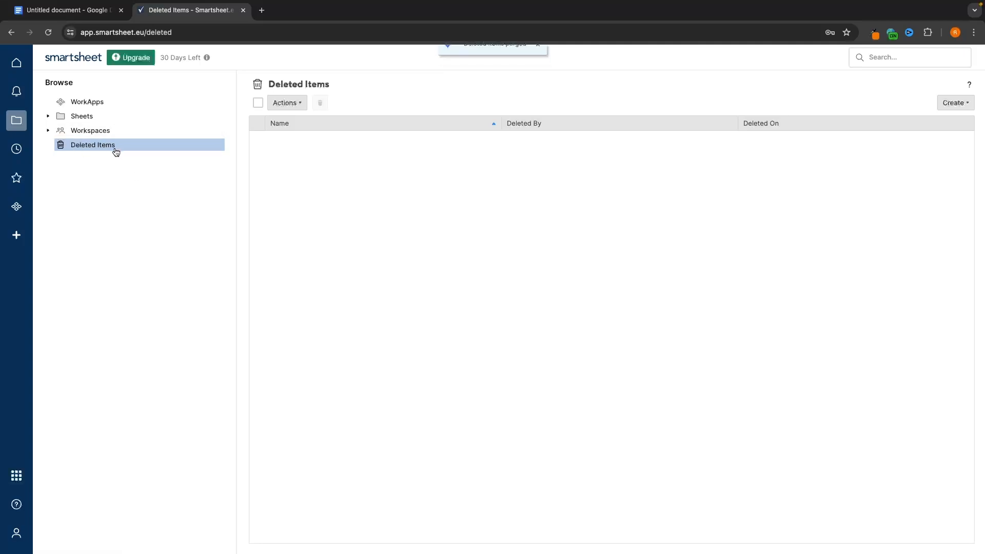
- Show the empty Workspaces page in Browse and expand the Create dropdown
click(72, 133)
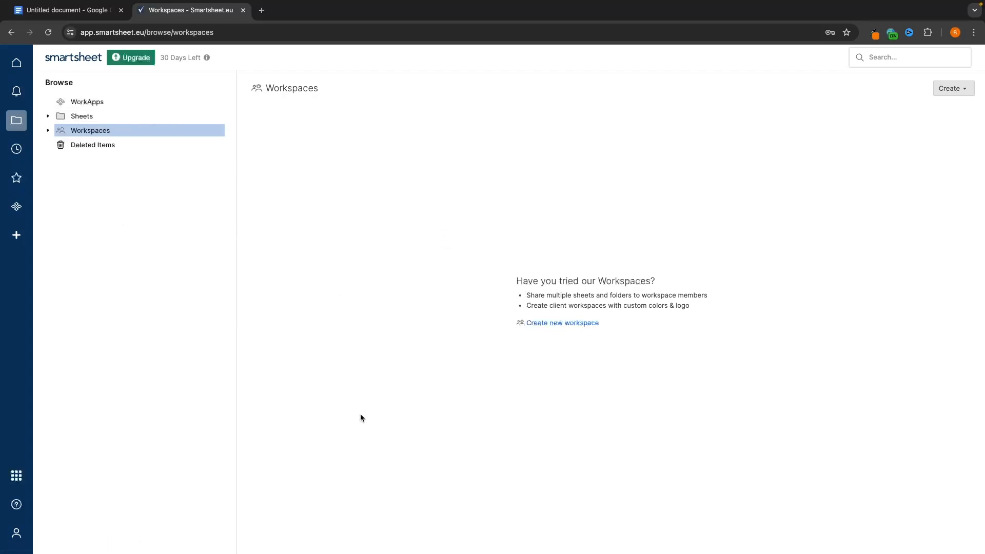
click(963, 89)
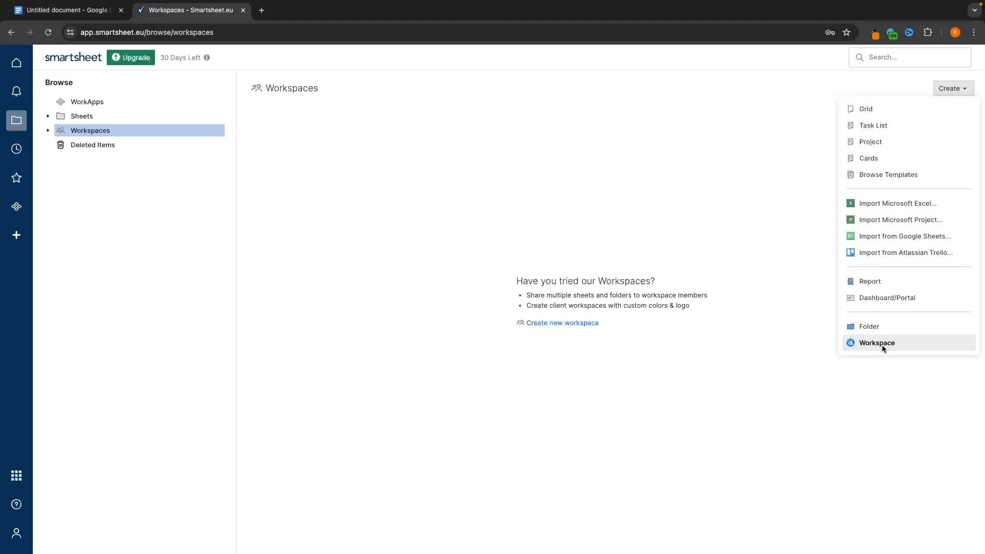
- Create a new workspace named 'G-Force North'
click(867, 343)
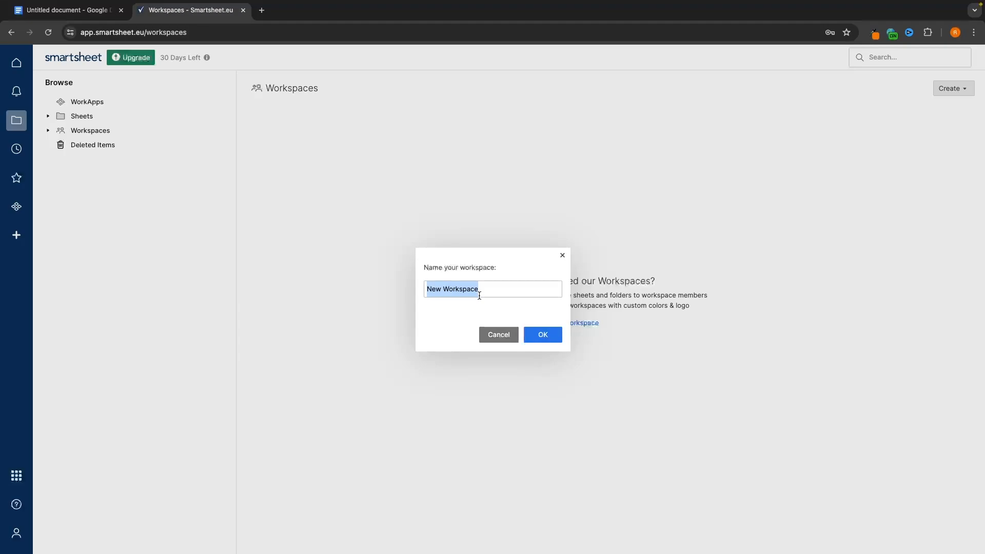
text(G-Force North)
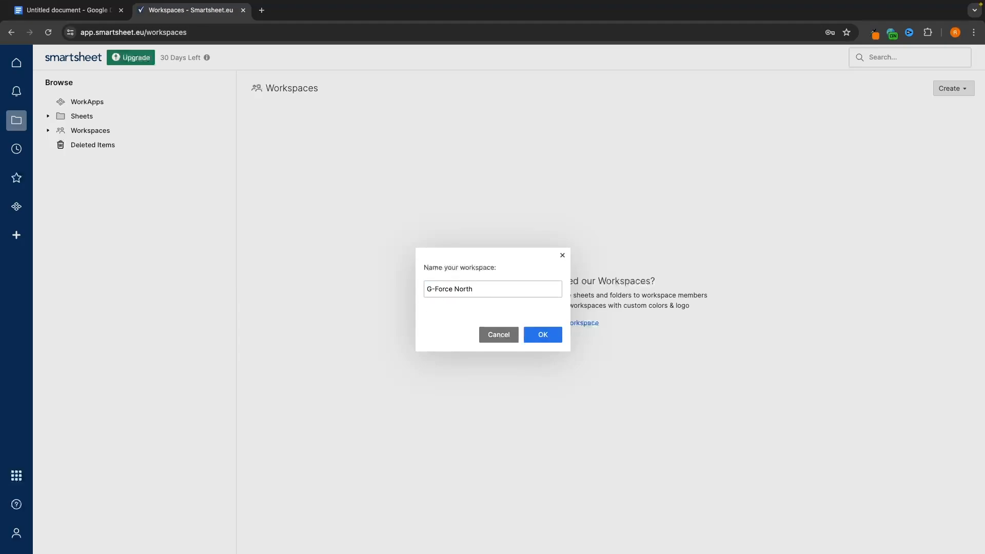
click(542, 339)
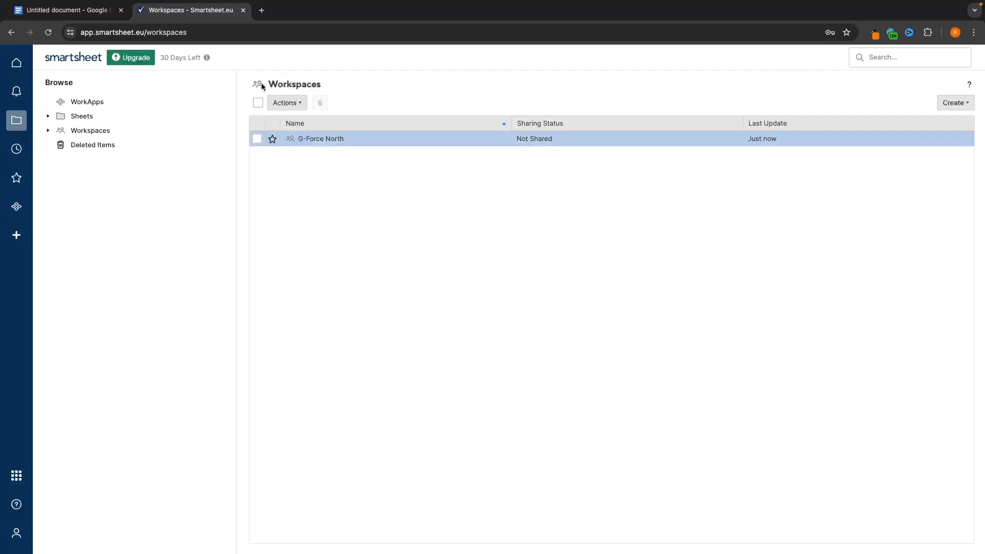
- Expand Workspaces in the browse tree and open G-Force North
click(48, 116)
click(49, 130)
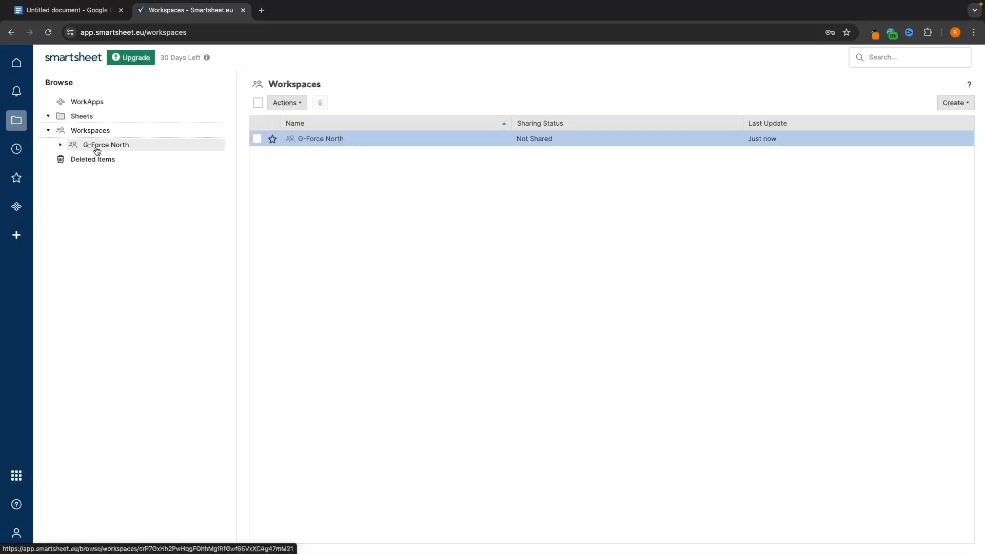
click(90, 146)
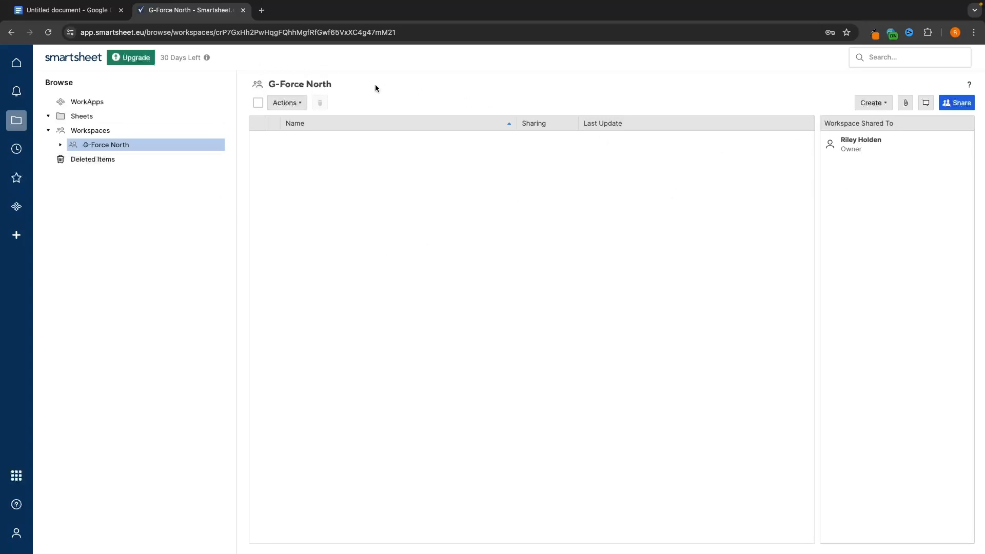
- Create a blank grid sheet named 'Main Task Manager' in the G-Force North workspace
click(871, 104)
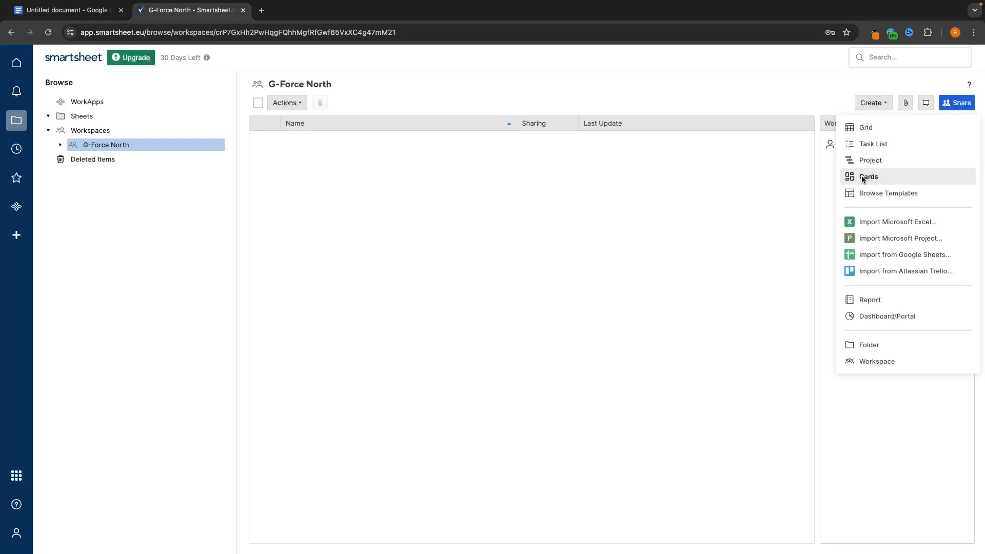
click(872, 130)
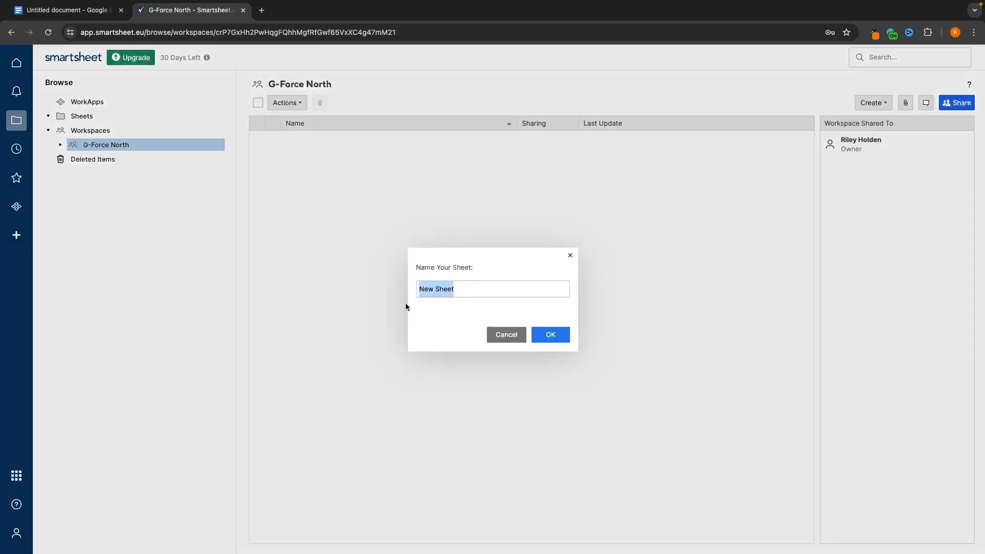
key(BackSpace)
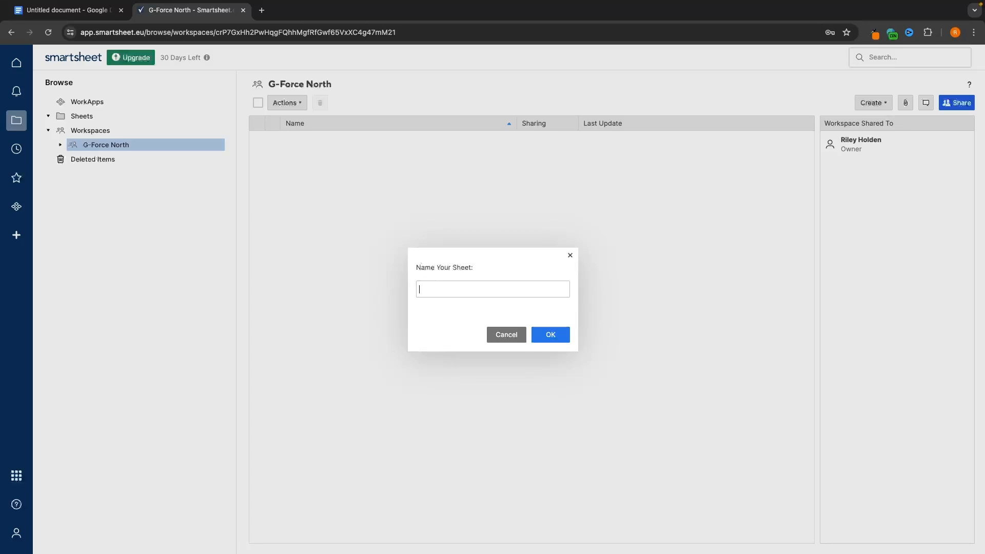
text(Main tA)
key(BackSpace)
key(BackSpace)
text(Task Manager)
click(550, 336)
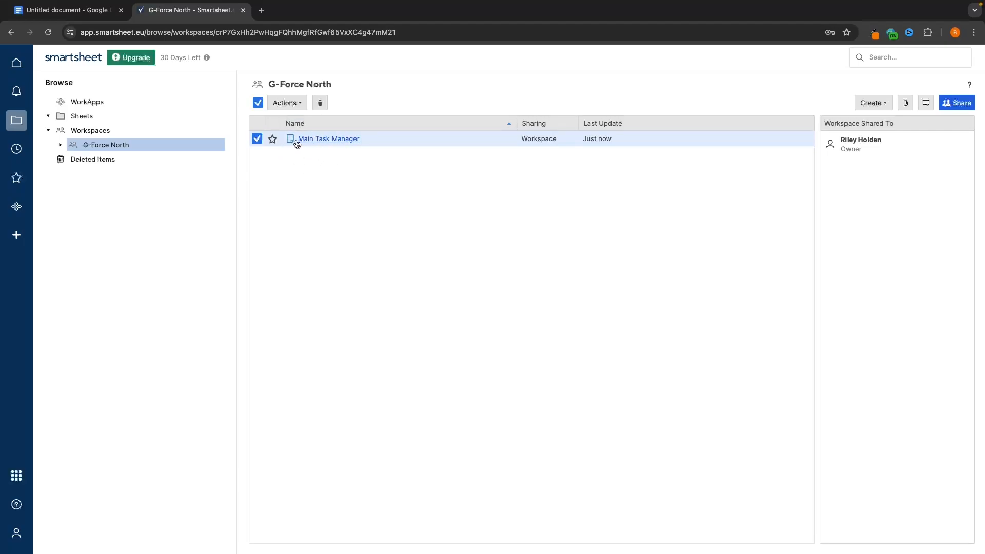
- Open the Main Task Manager sheet, check the column options, and open the Primary Column editor
click(336, 139)
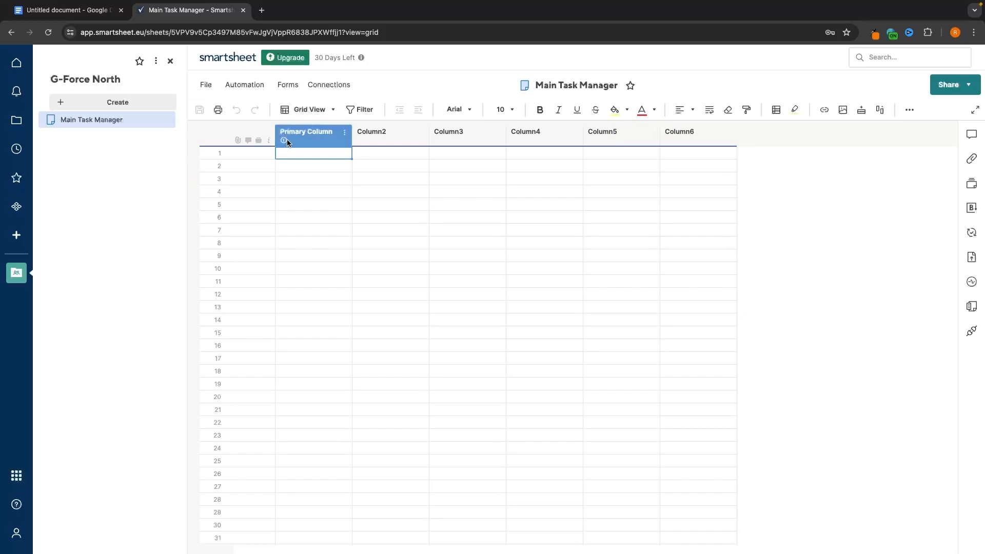
click(343, 132)
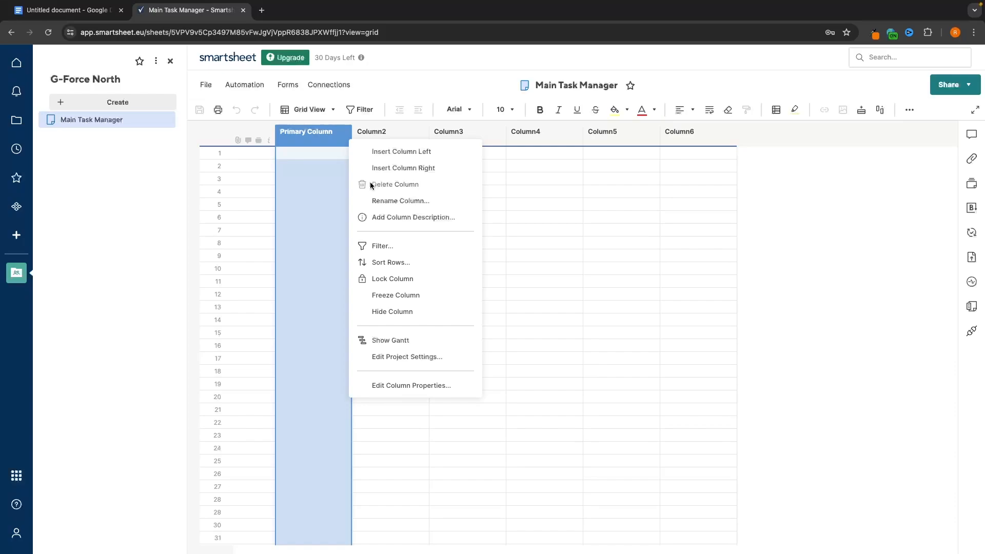
click(378, 132)
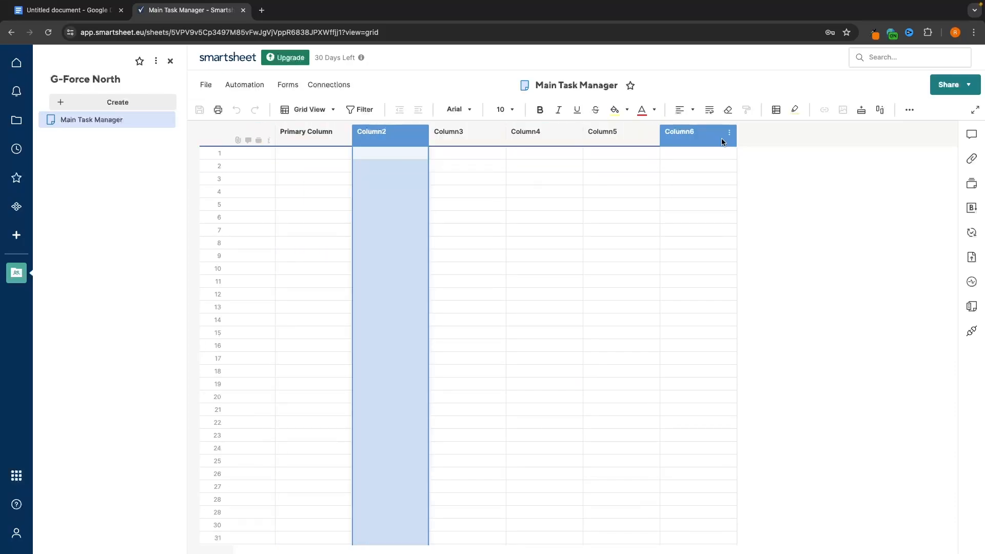
click(422, 132)
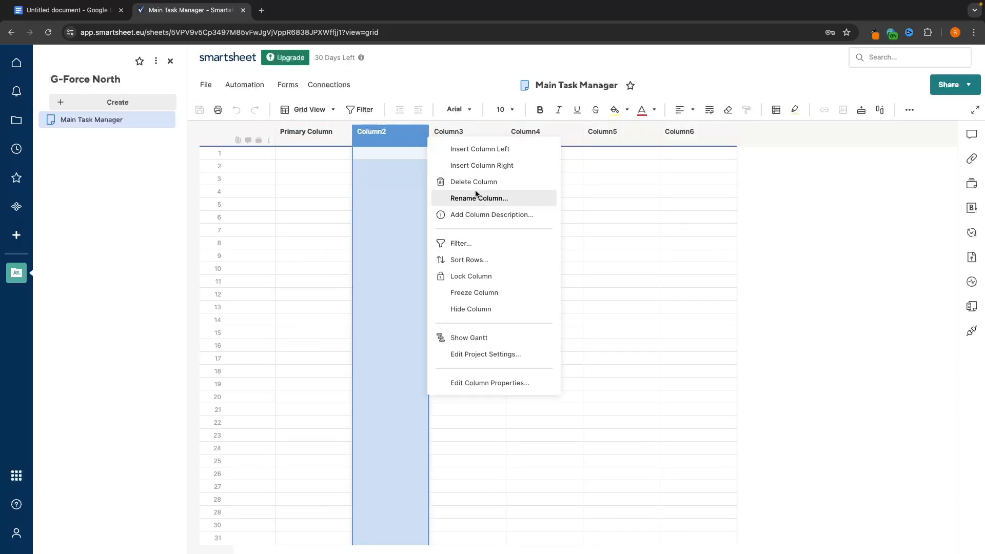
click(272, 140)
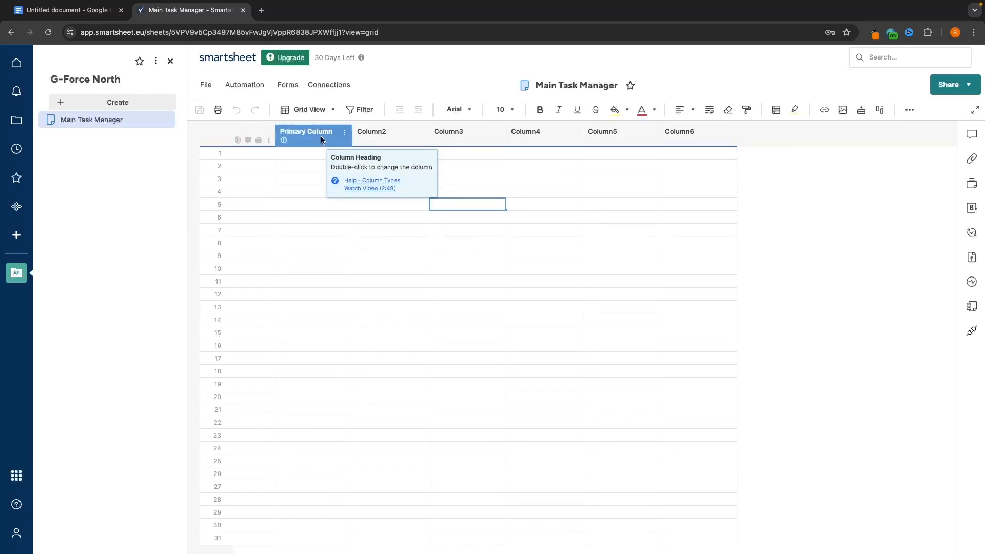
double_click(321, 137)
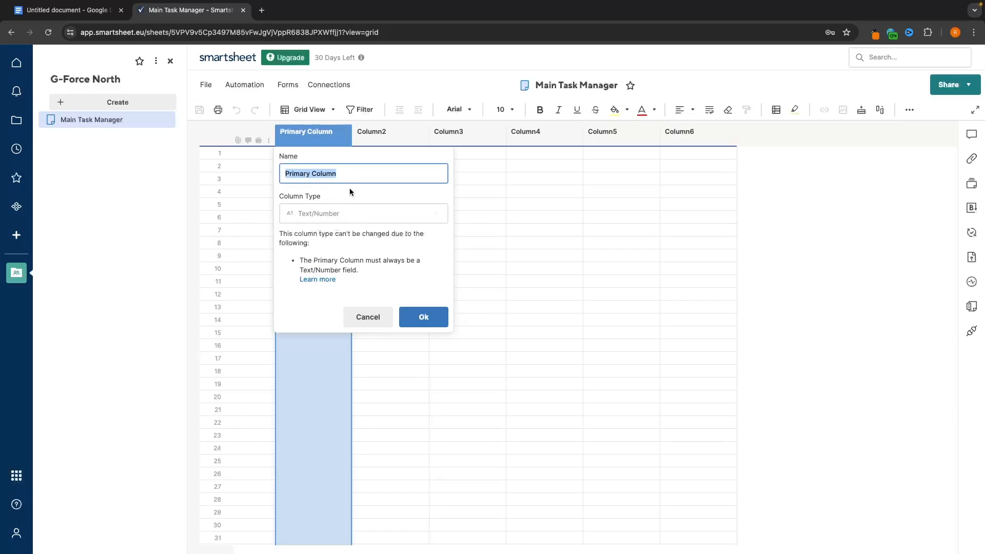
- Rename the first column 'Task Name' and make Column2 a 'Priority' Symbols column with stars
text(Task)
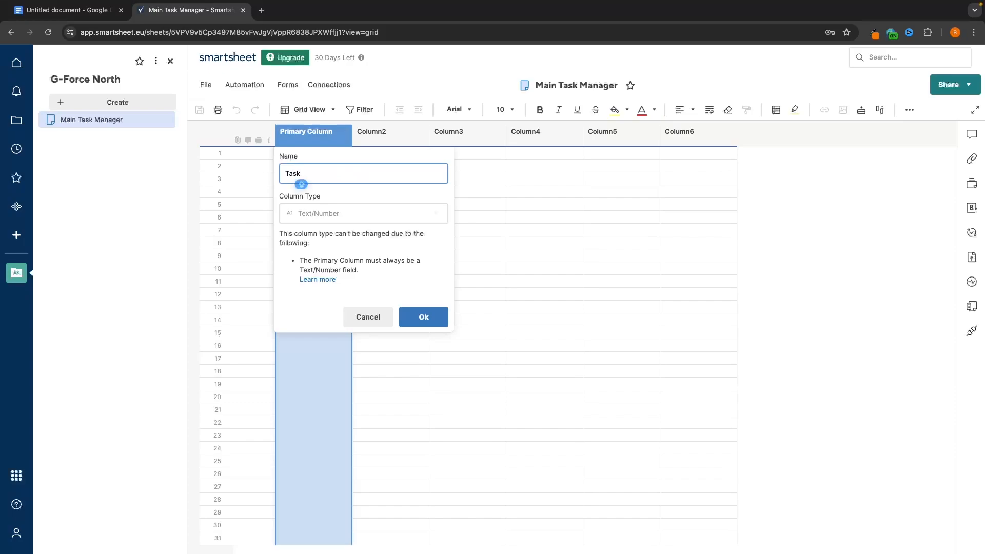
text( Name)
click(419, 317)
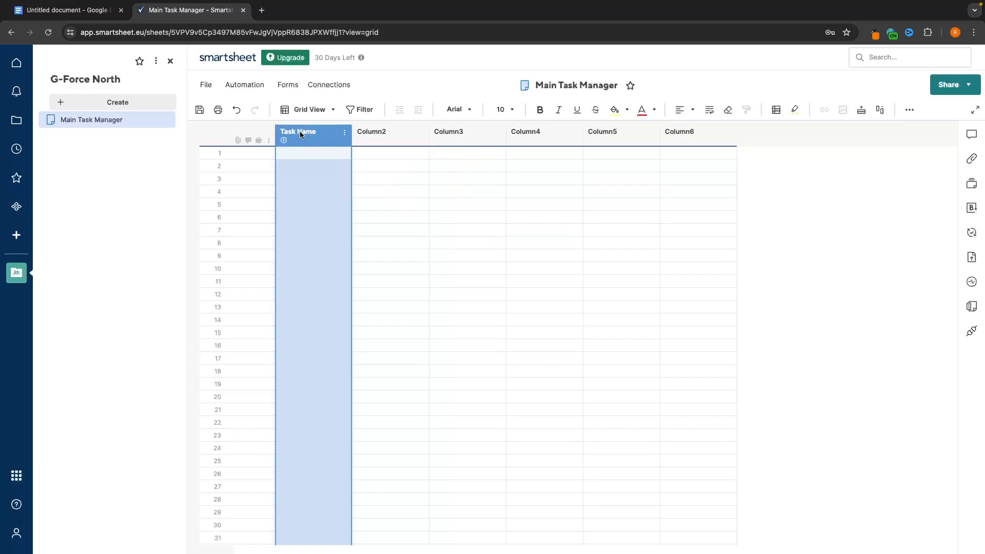
double_click(381, 132)
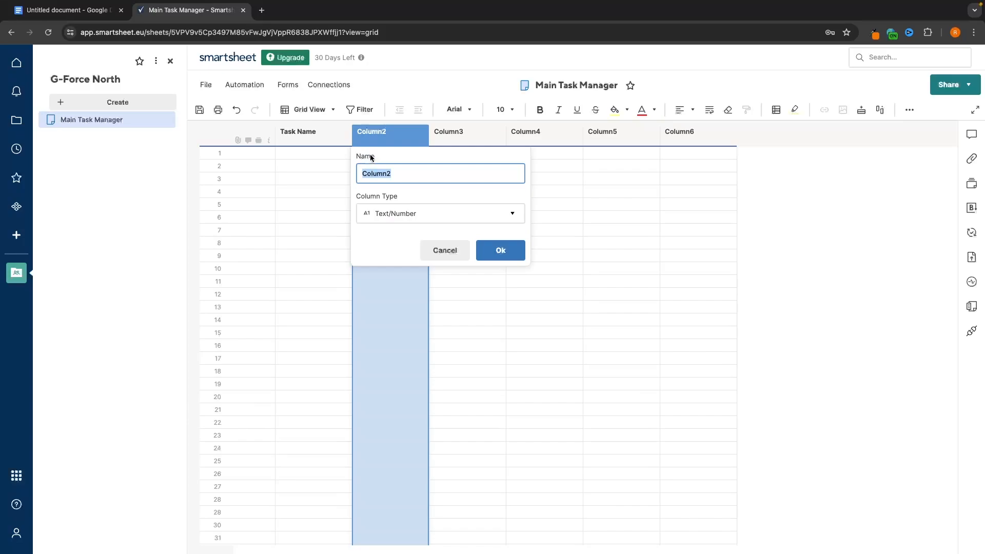
text(Priority)
click(393, 213)
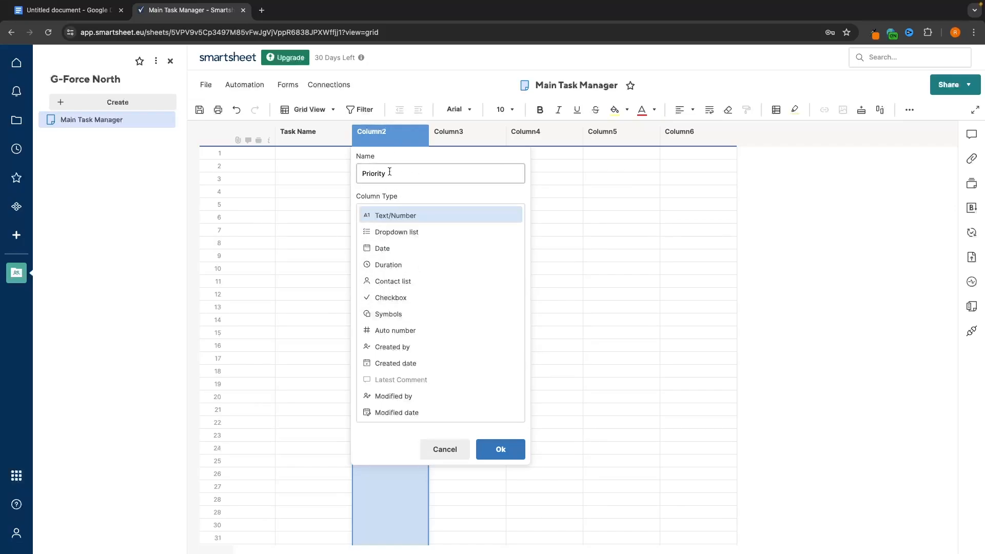
click(397, 316)
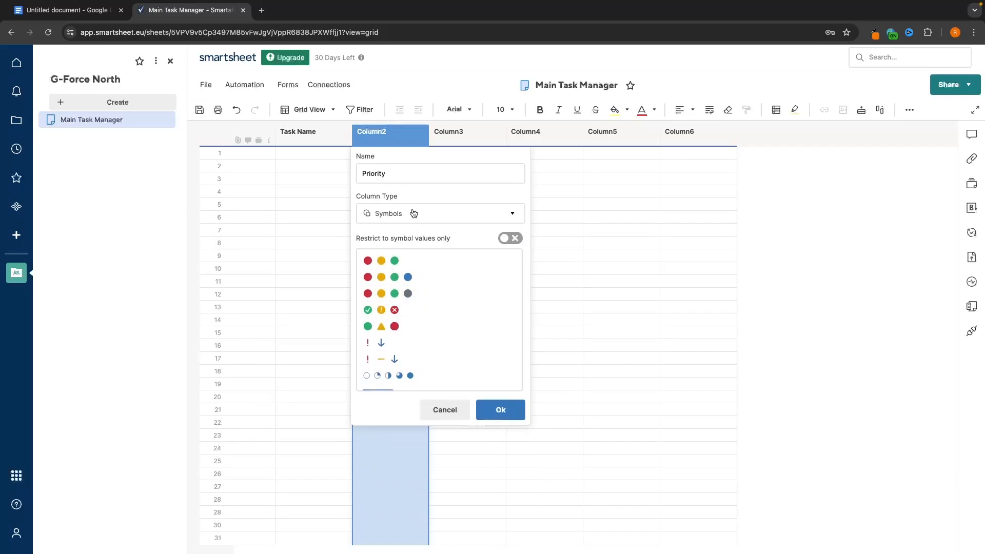
scroll(419, 303, down, 3)
scroll(421, 303, down, 5)
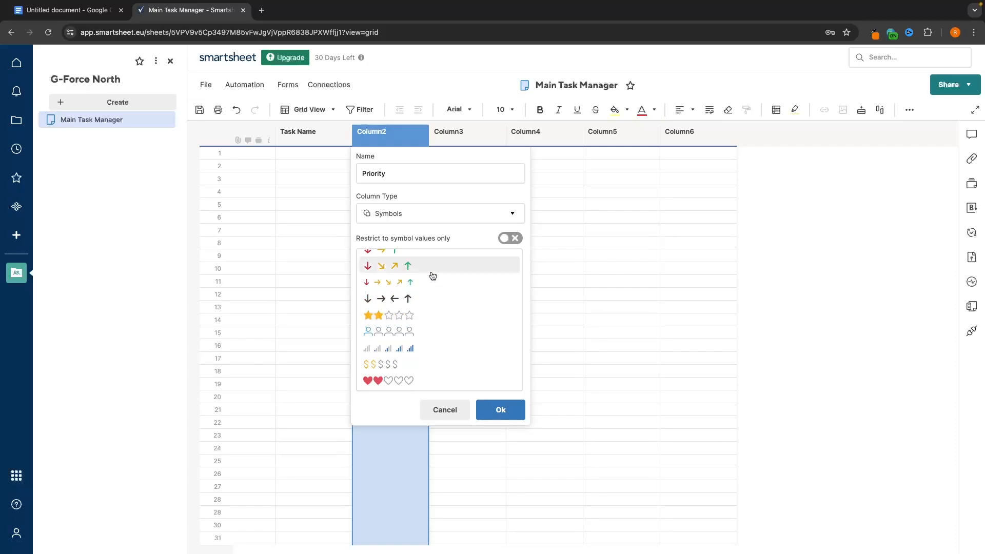
click(367, 315)
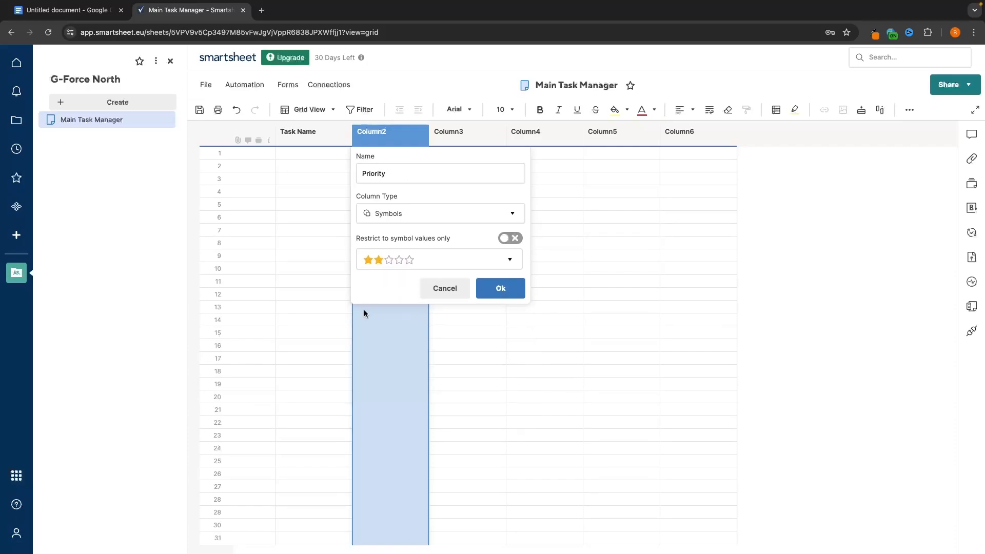
click(500, 288)
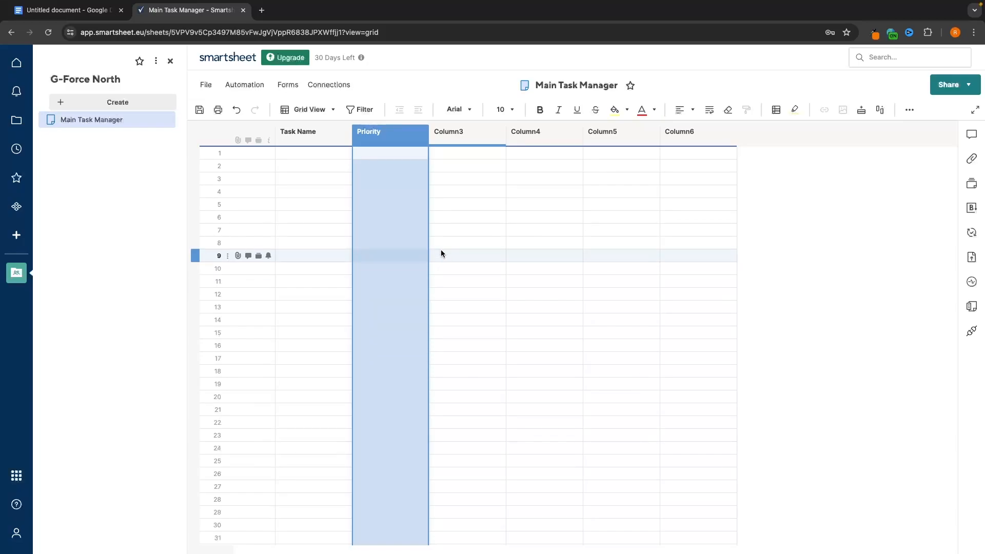
click(309, 131)
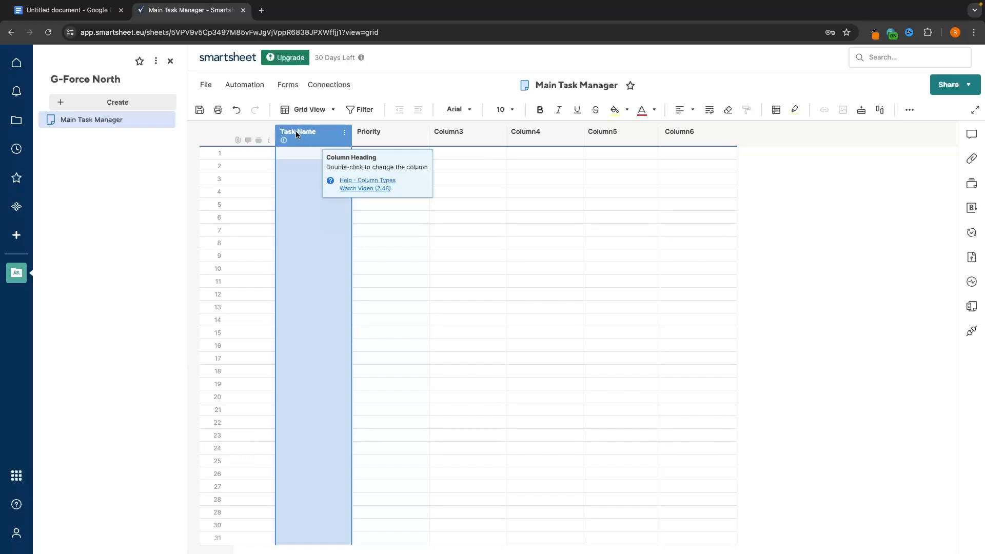
click(370, 132)
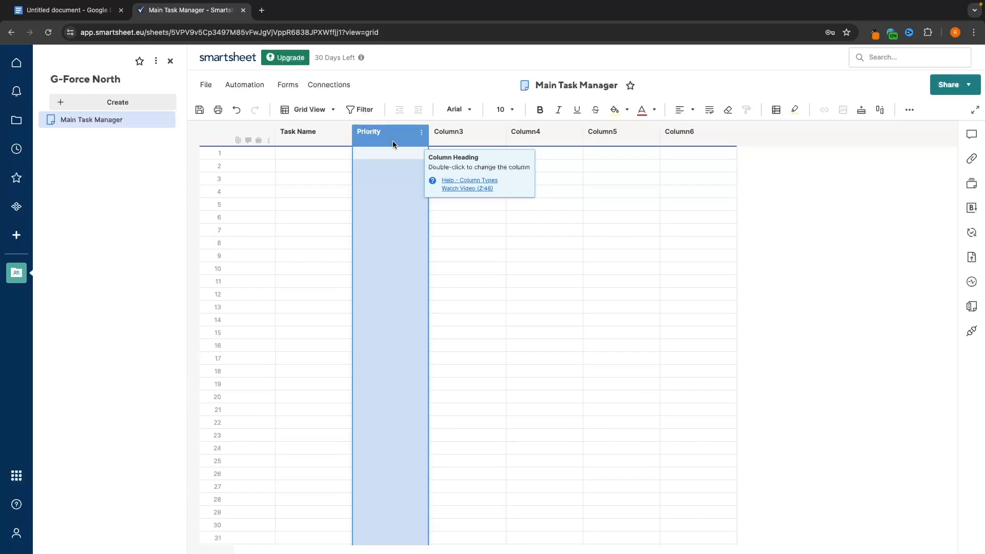
- Turn Column3 into an 'Assigned To' column of type Contact list
double_click(446, 139)
text(A)
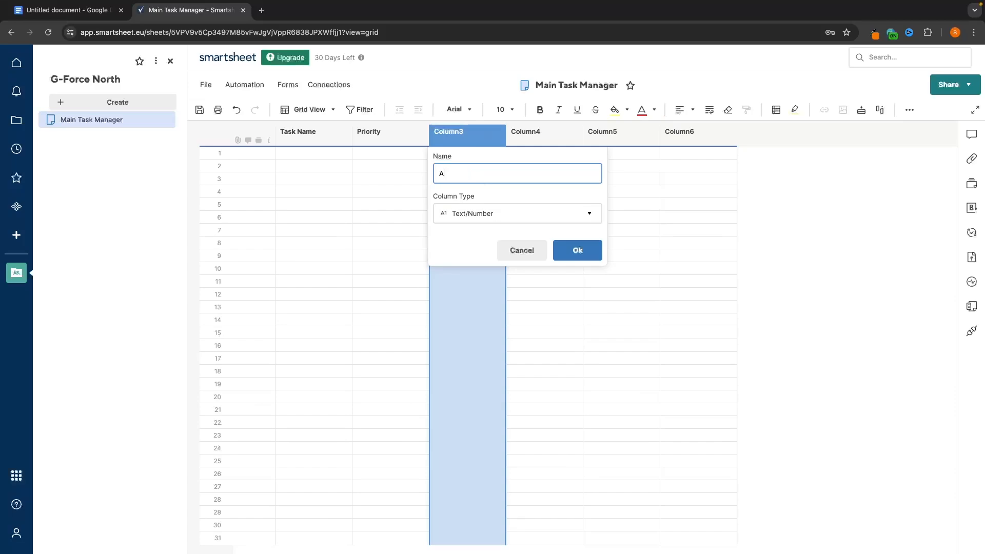
text(ssign)
key(BackSpace)
text(gned To)
click(481, 214)
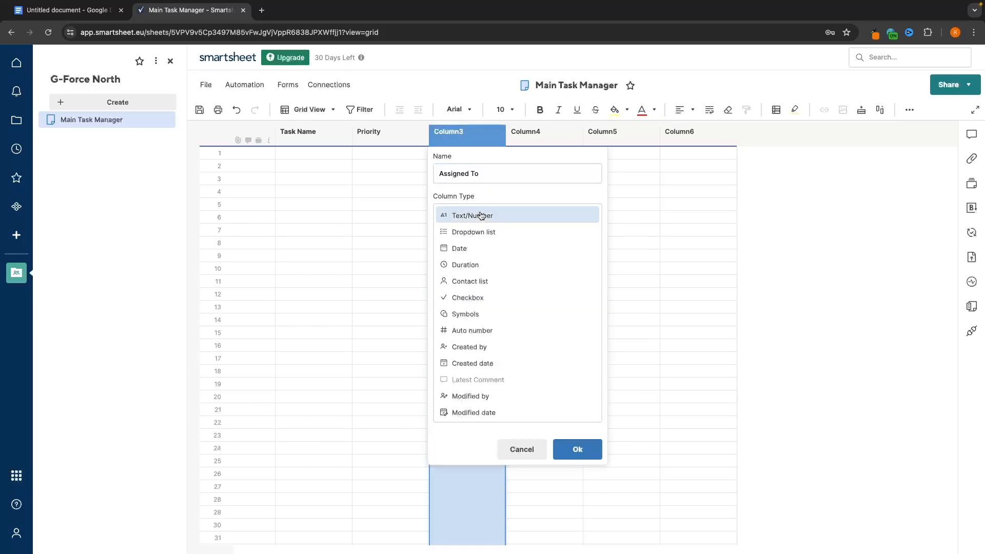
click(488, 285)
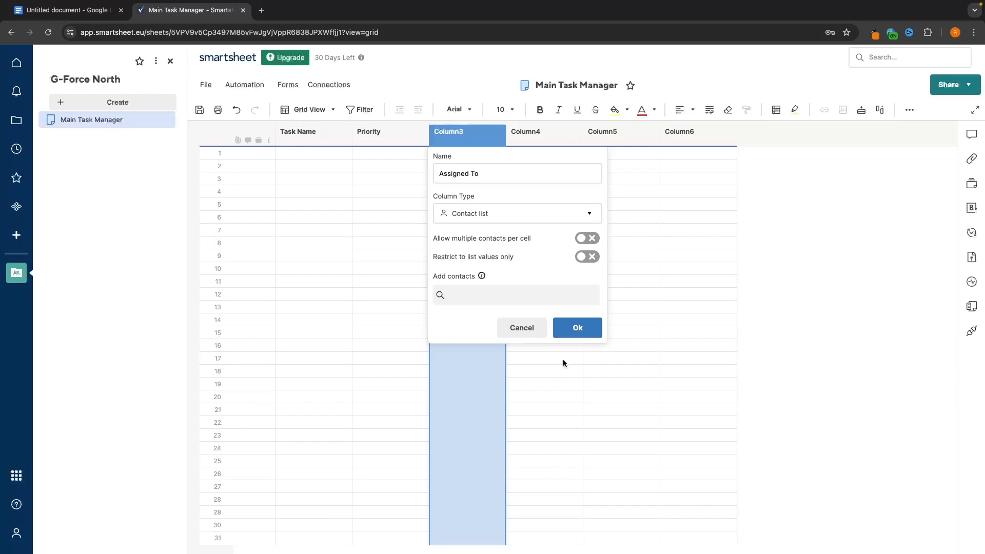
click(577, 331)
- Rename Column4 to 'Start Date' and set its type to Date
double_click(527, 139)
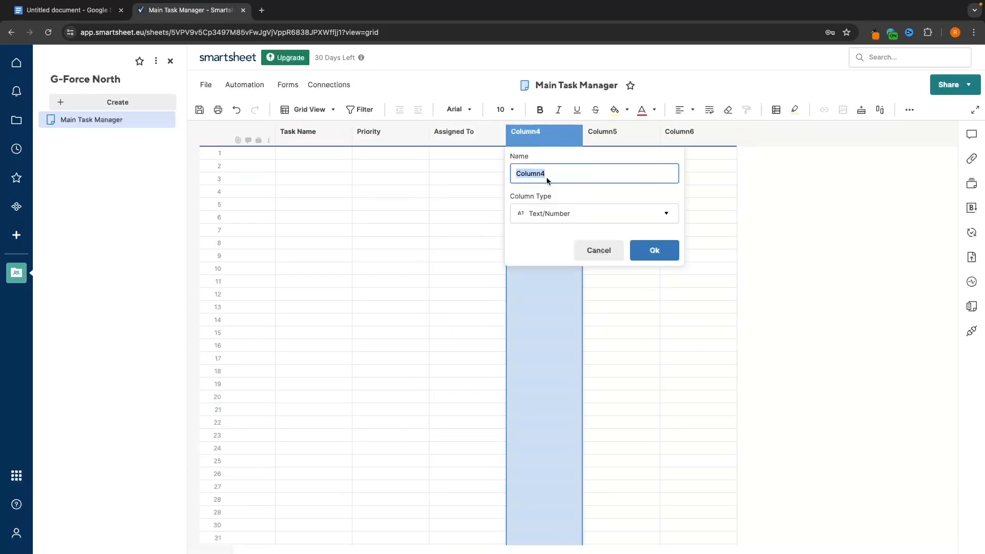
text(Start Date)
click(576, 207)
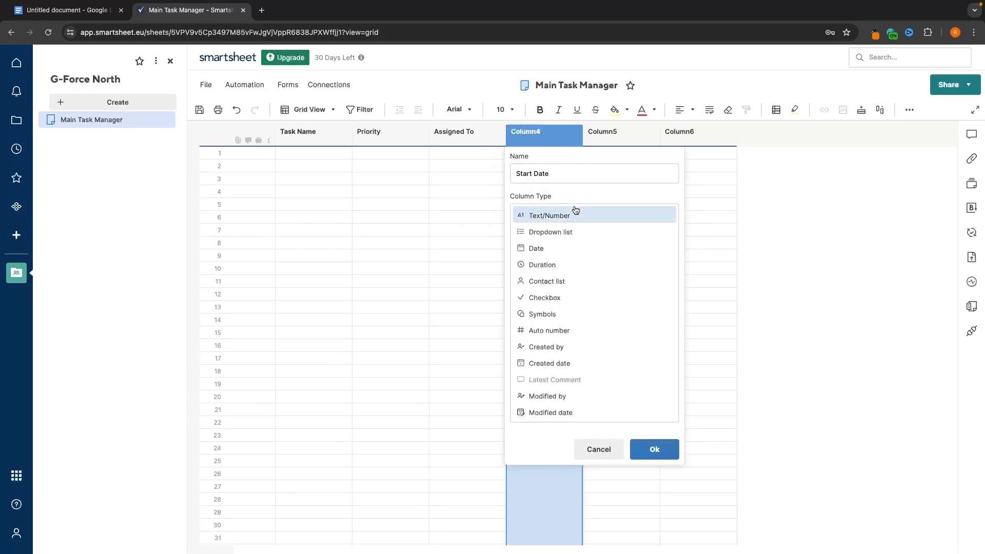
click(528, 251)
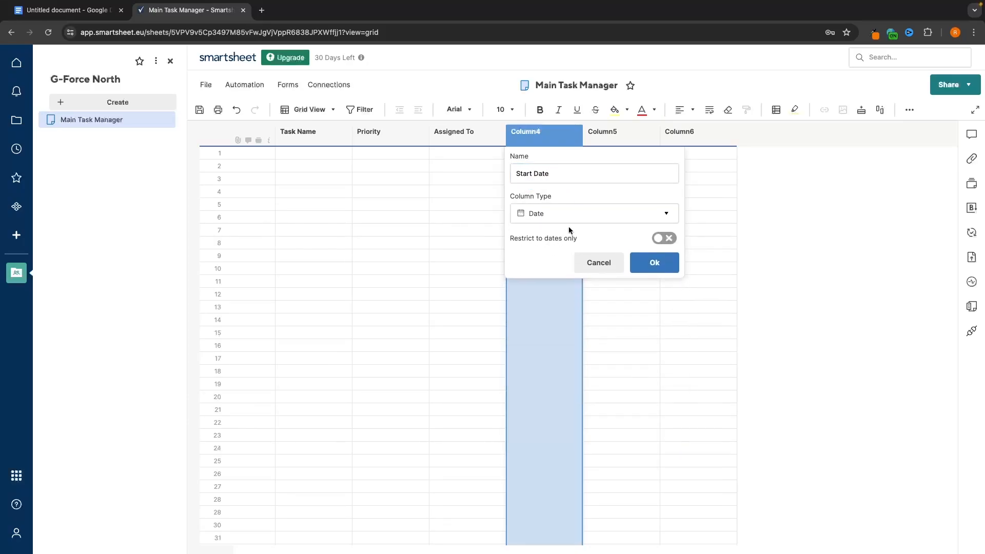
click(645, 265)
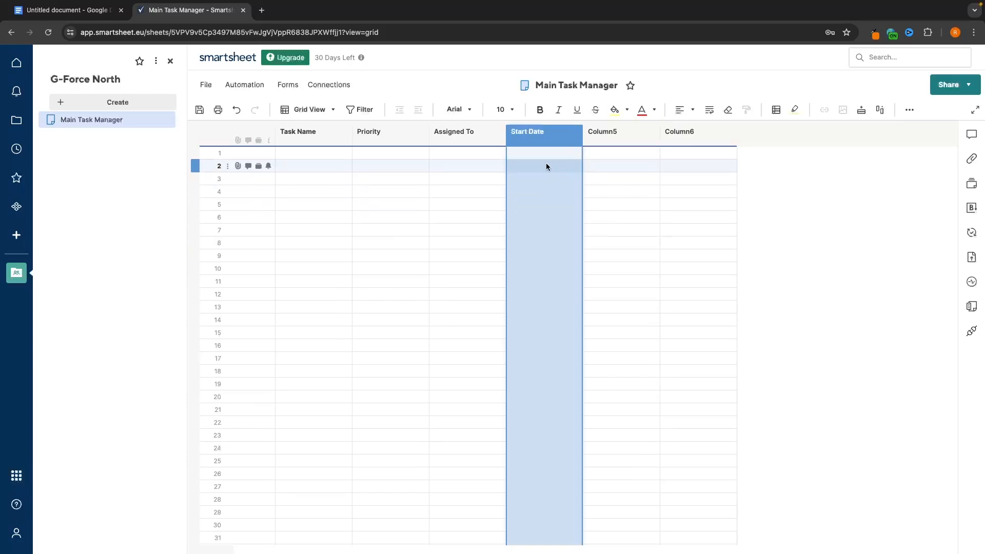
- Rename Column5 to 'Due Date' and set its type to Date
double_click(601, 134)
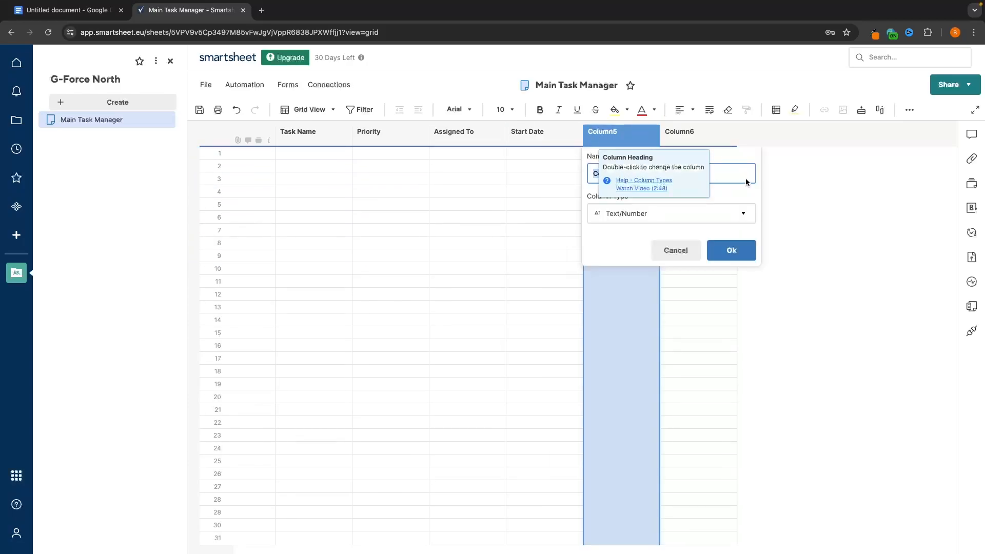
text(D)
click(699, 214)
click(611, 248)
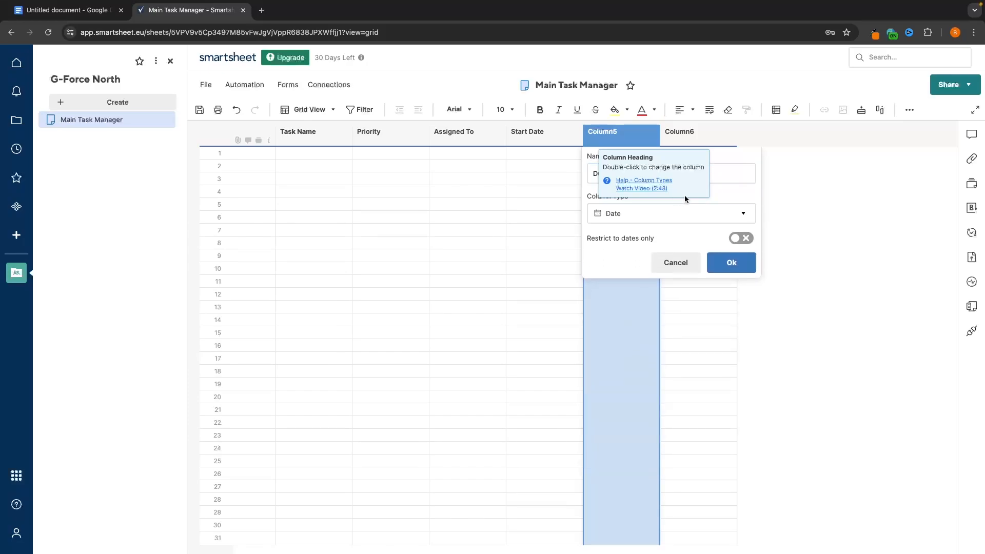
key(Return)
- Rename Column6 to 'Status' and make it a Symbols column using red, yellow and green balls
double_click(692, 135)
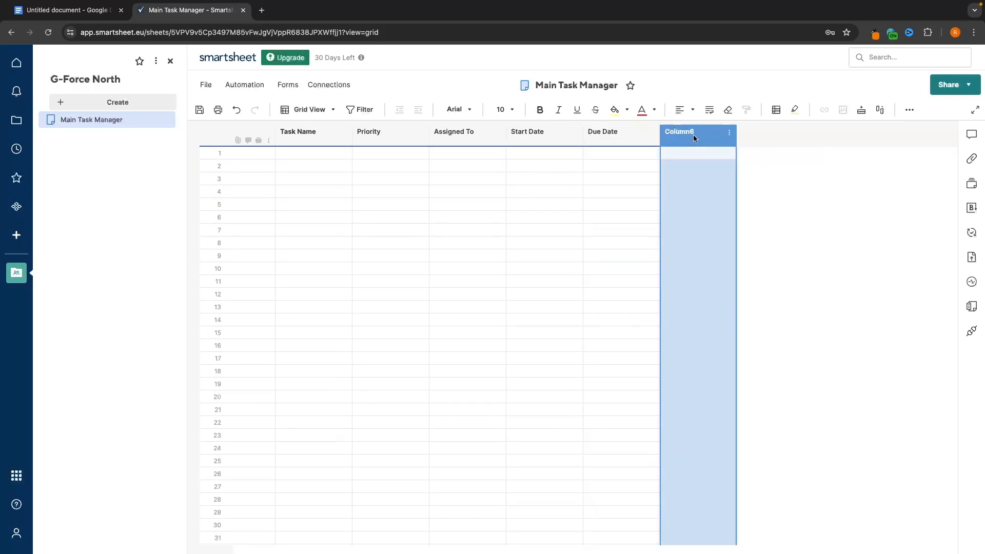
text(Sa)
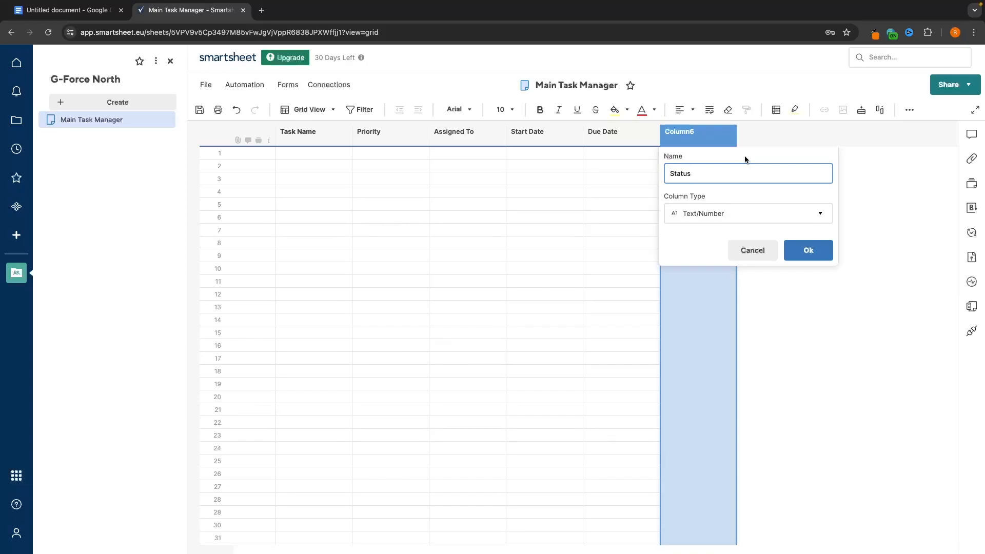
click(715, 208)
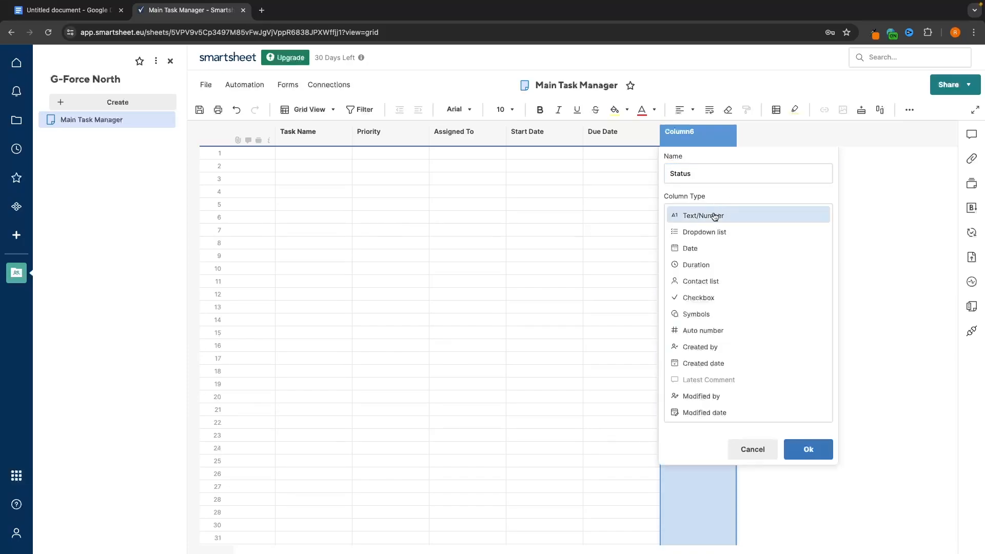
click(696, 319)
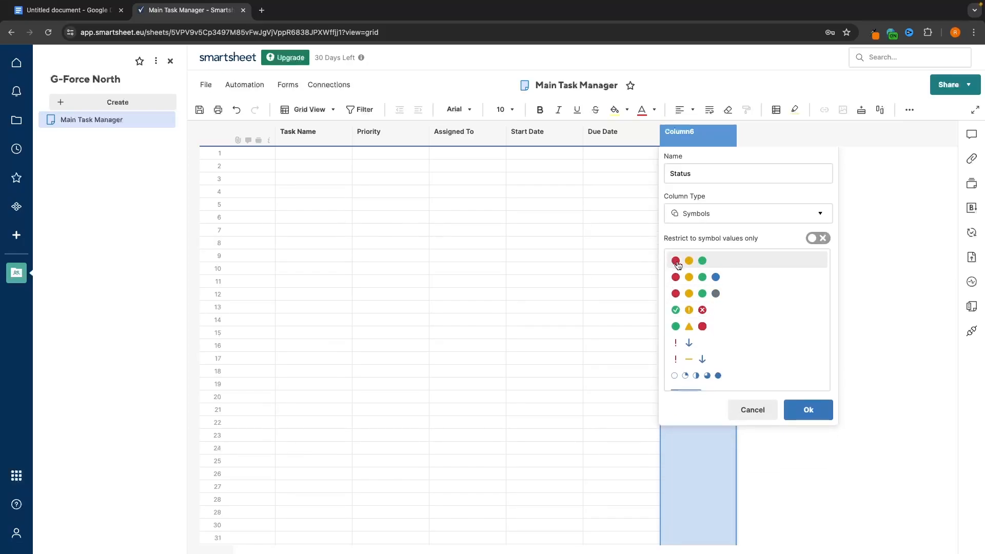
click(709, 263)
click(804, 291)
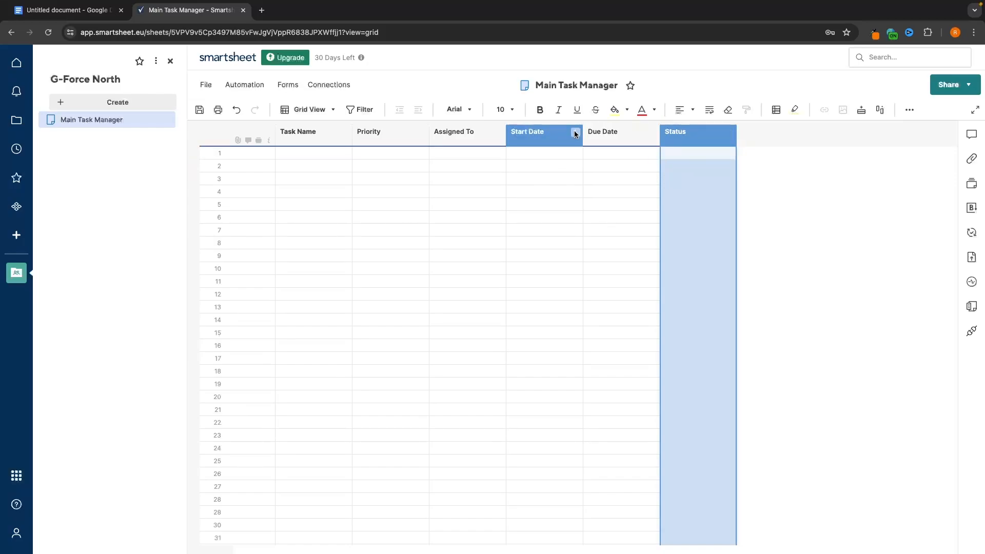
click(574, 131)
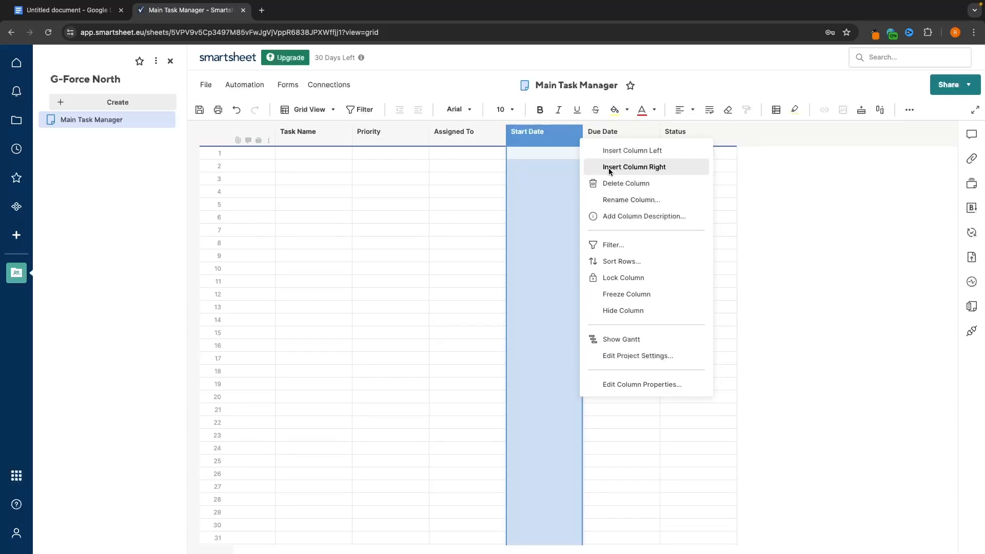
click(696, 132)
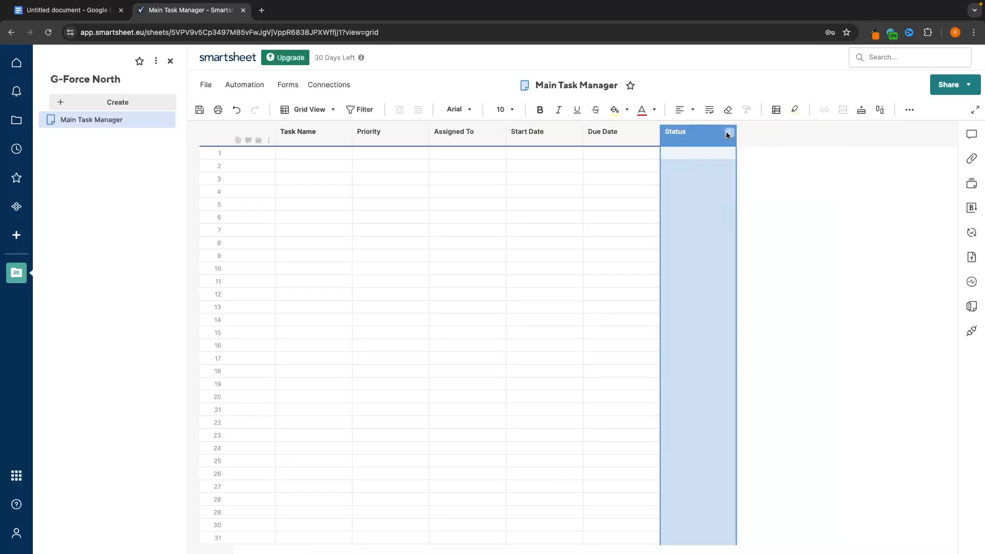
click(727, 131)
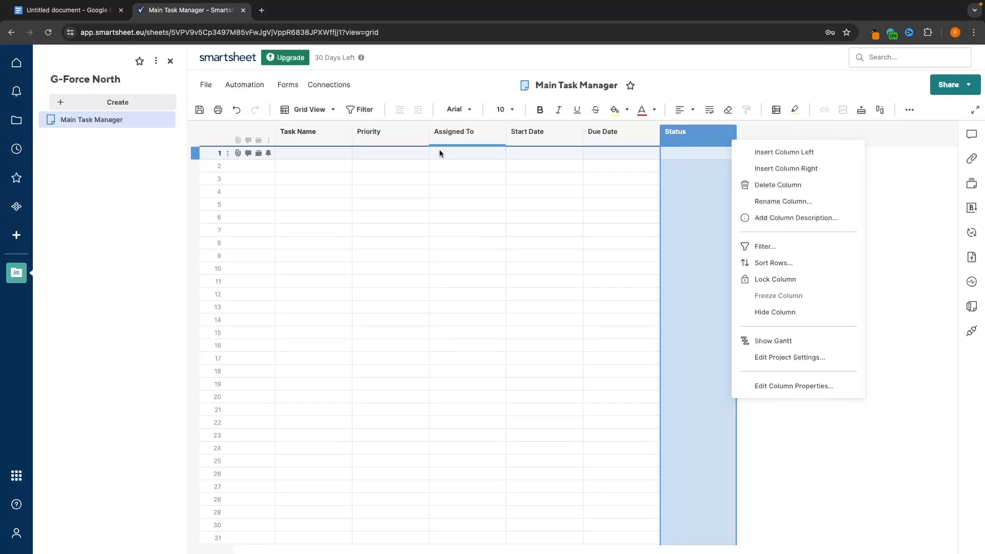
click(389, 132)
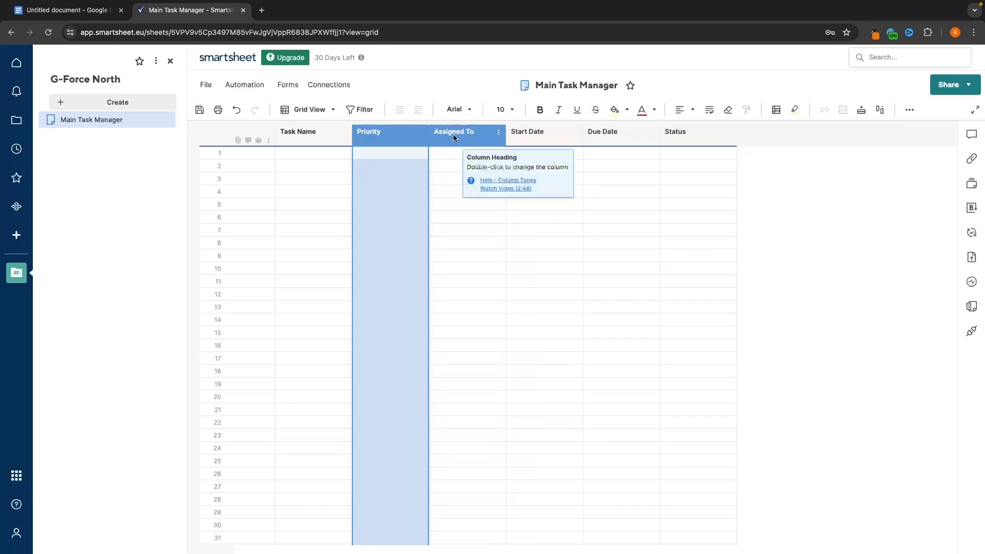
click(421, 132)
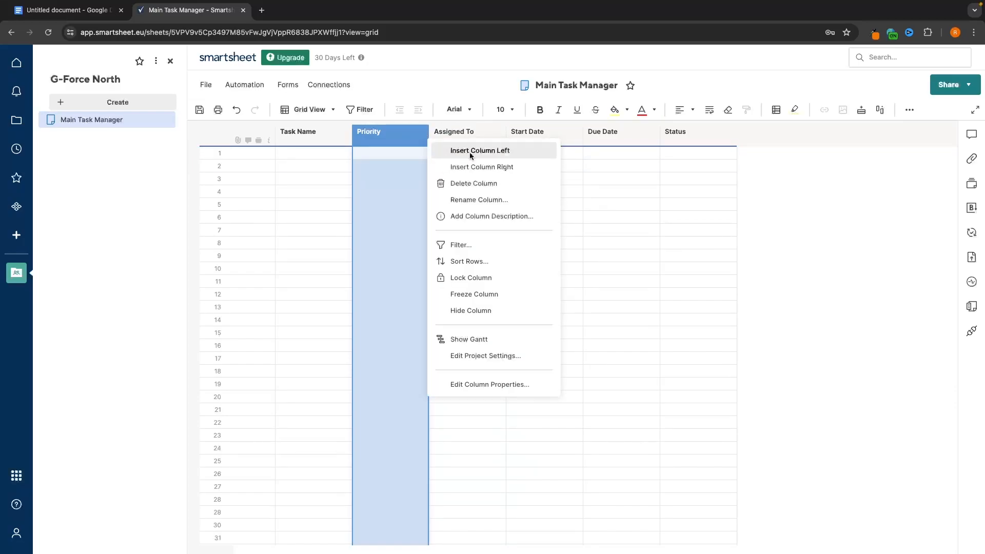
click(489, 169)
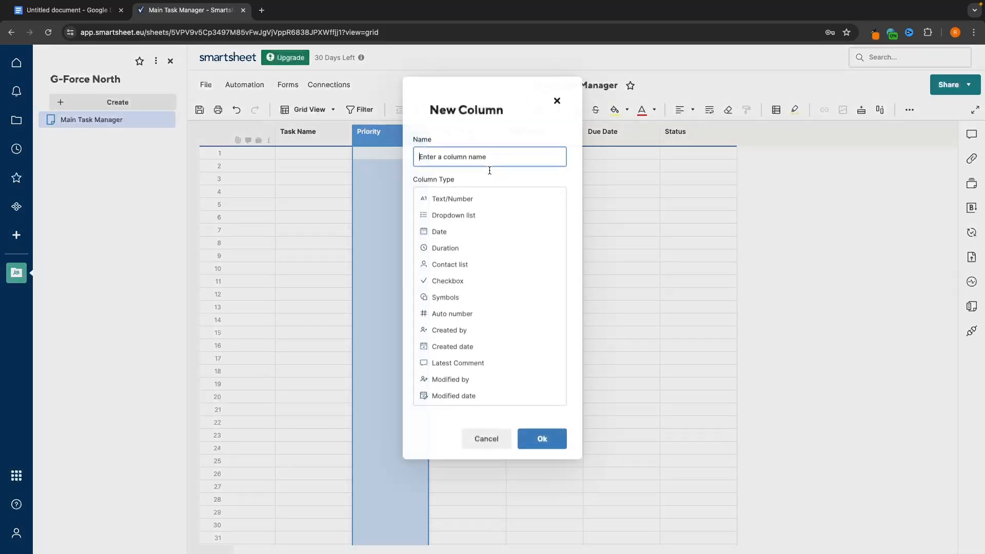
text(Test)
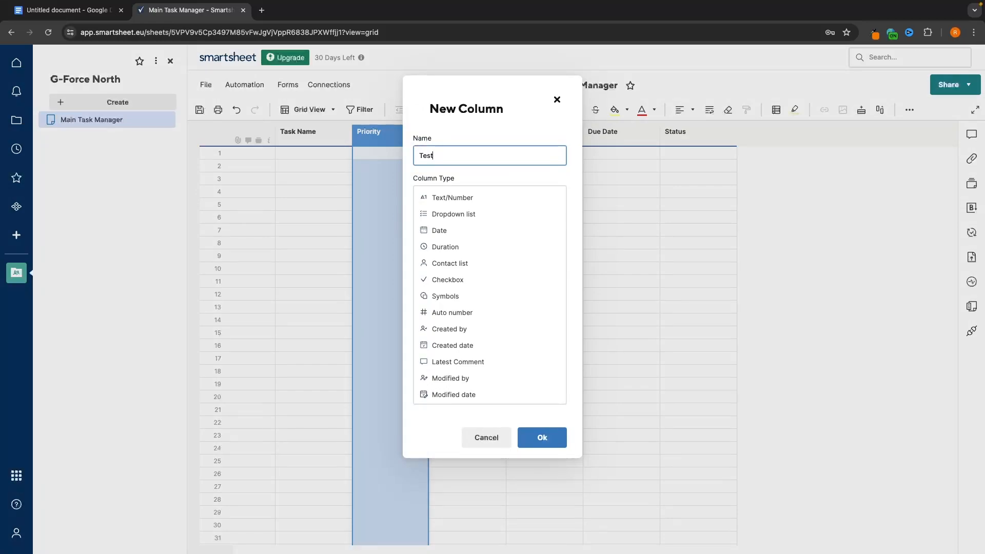
click(513, 391)
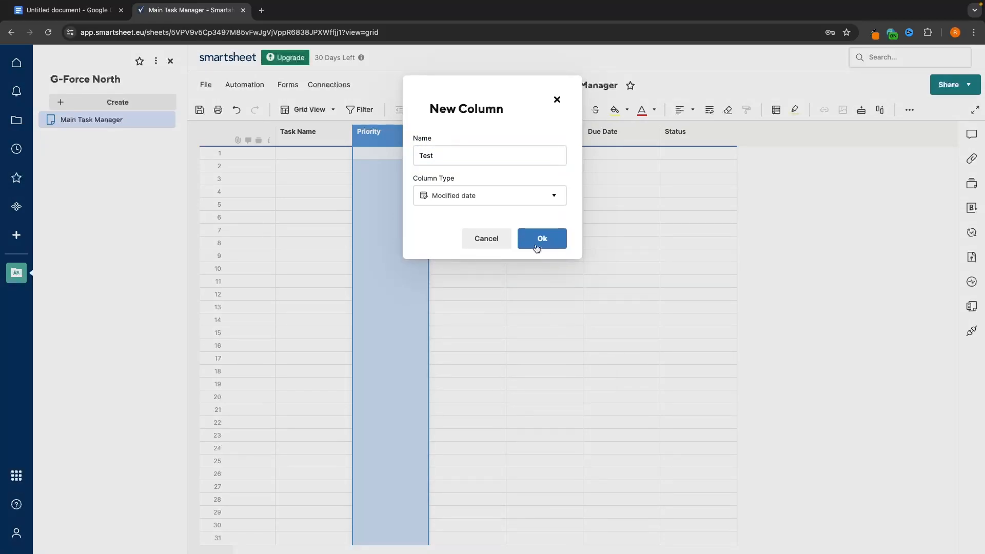
click(535, 245)
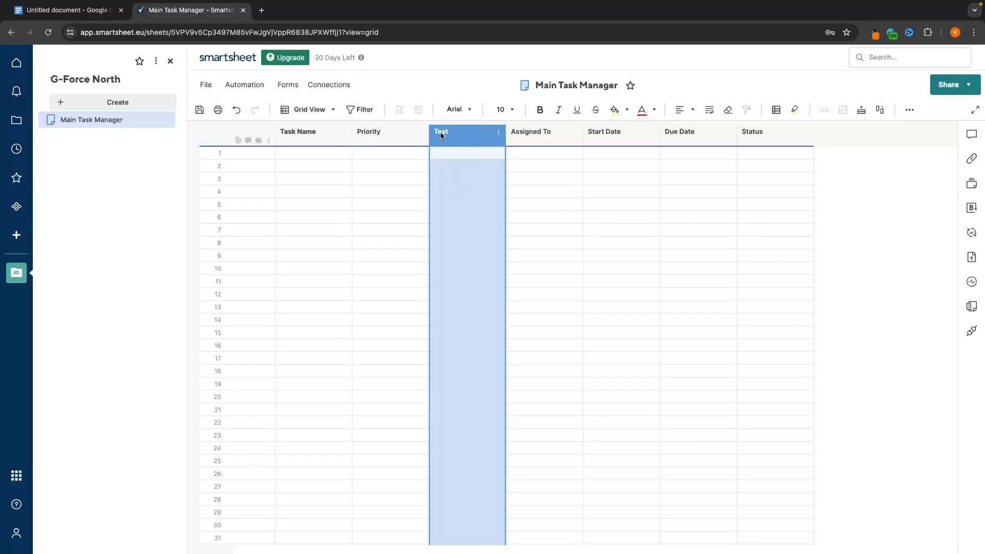
click(498, 133)
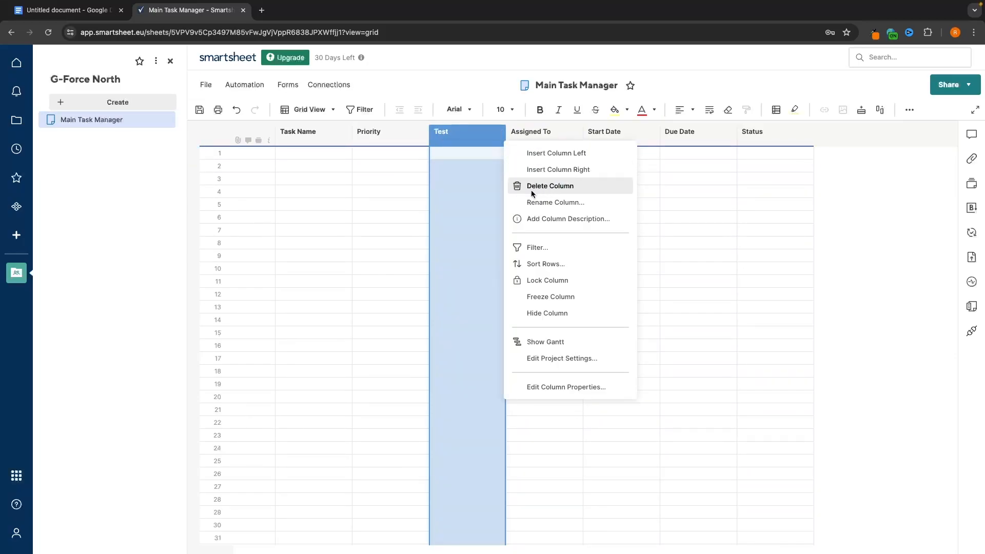
click(548, 187)
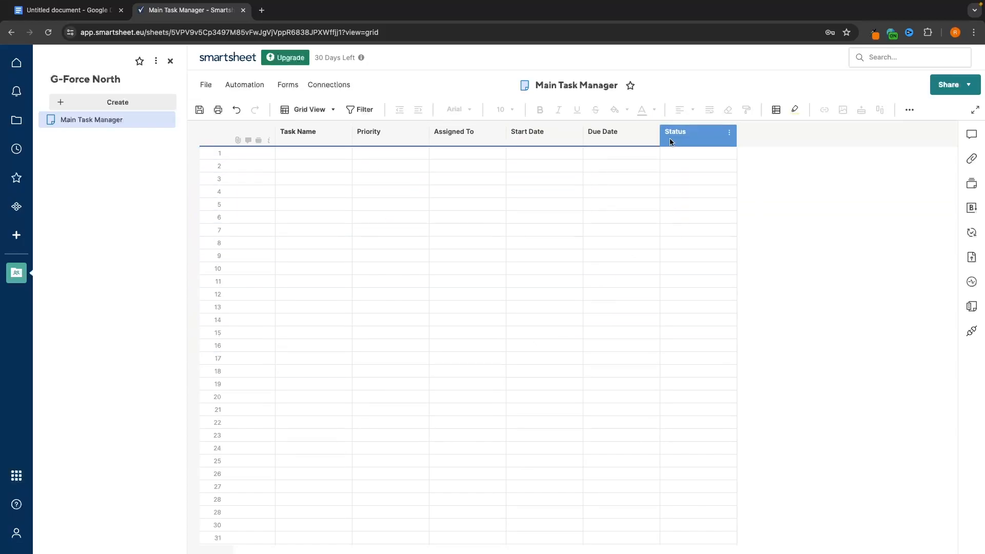
- Add a Text/Number column named 'Category' to the right of Status
click(728, 133)
click(781, 169)
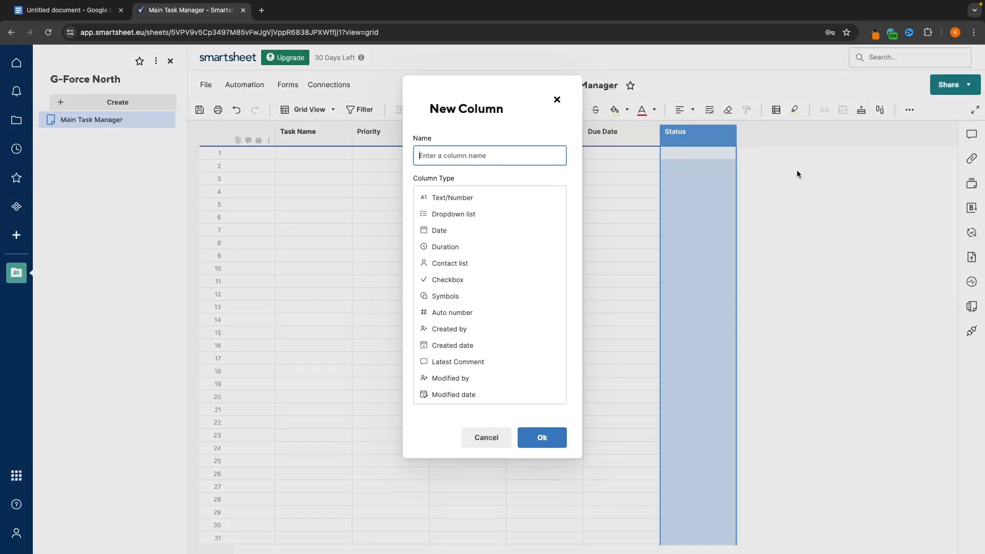
text(Category)
click(449, 200)
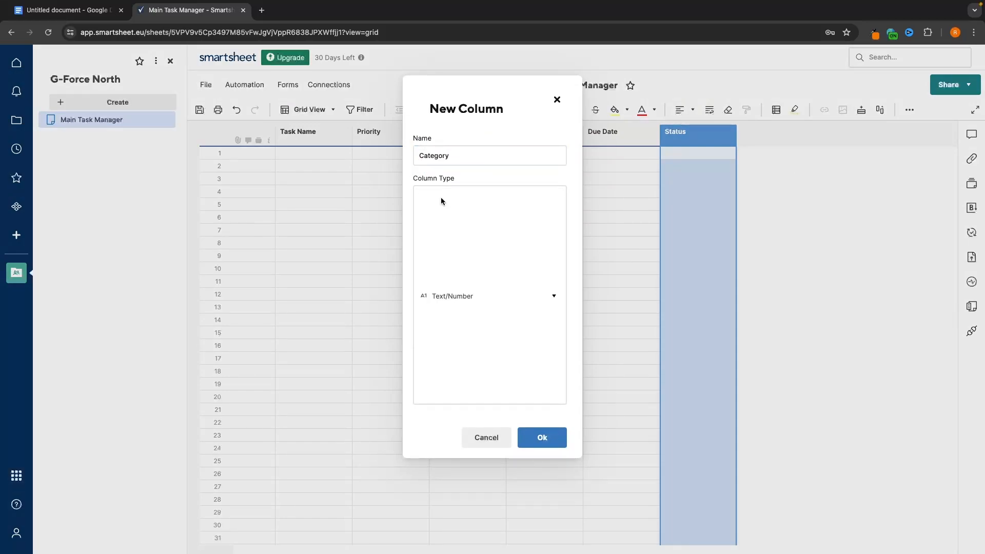
click(540, 237)
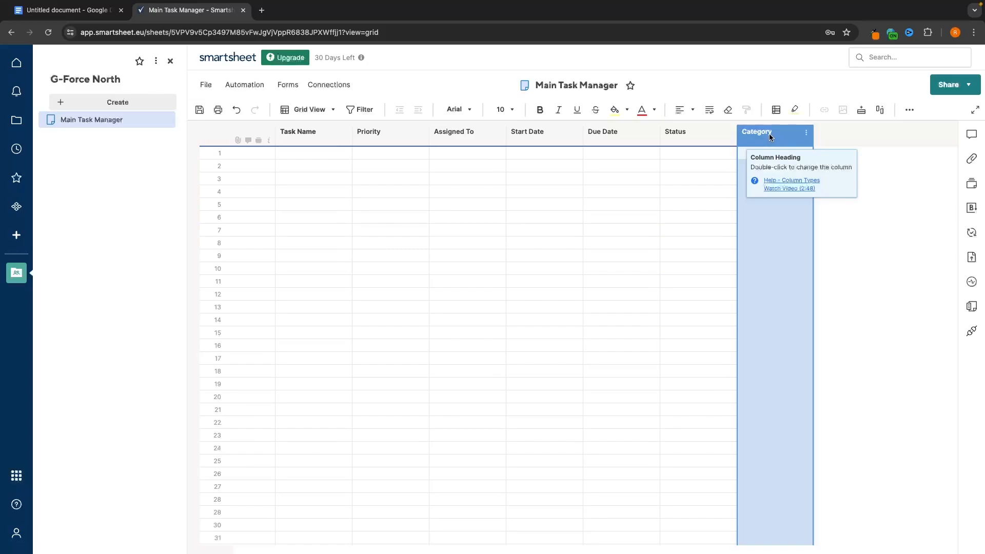
- Drag the Category column to the front of the sheet, before Task Name
drag(768, 134, 767, 148)
click(778, 186)
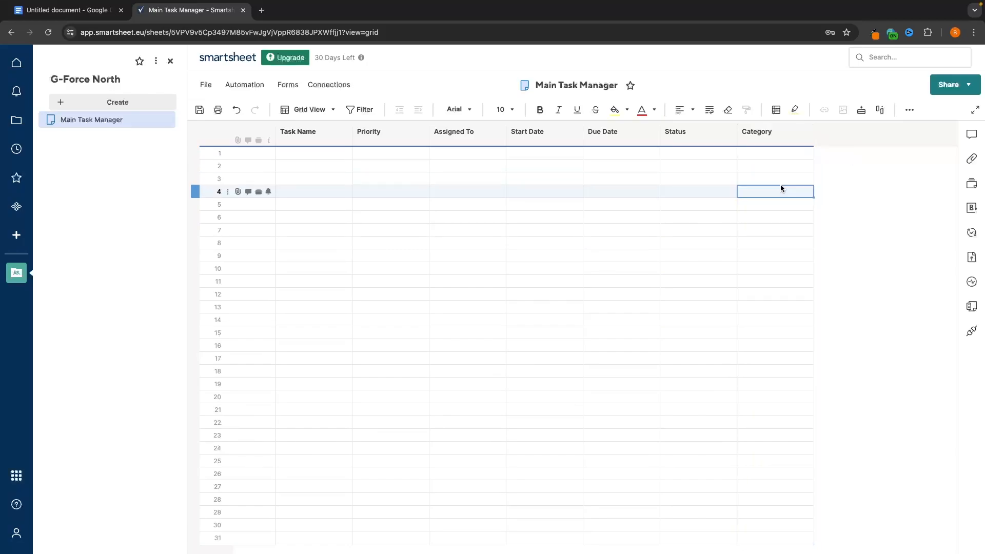
mouse_move(752, 193)
mouse_down()
mouse_move(267, 197)
mouse_move(782, 206)
mouse_move(752, 190)
mouse_up()
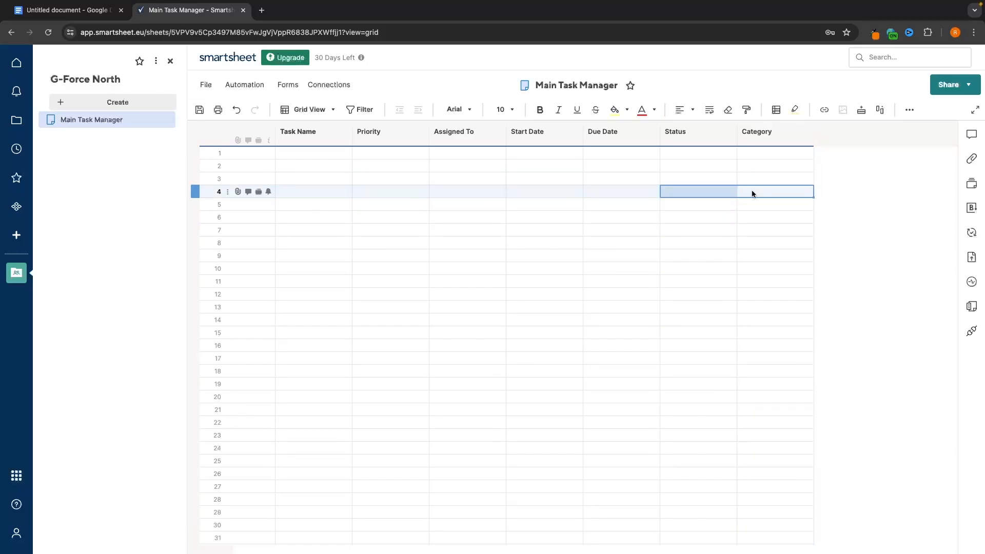
click(756, 133)
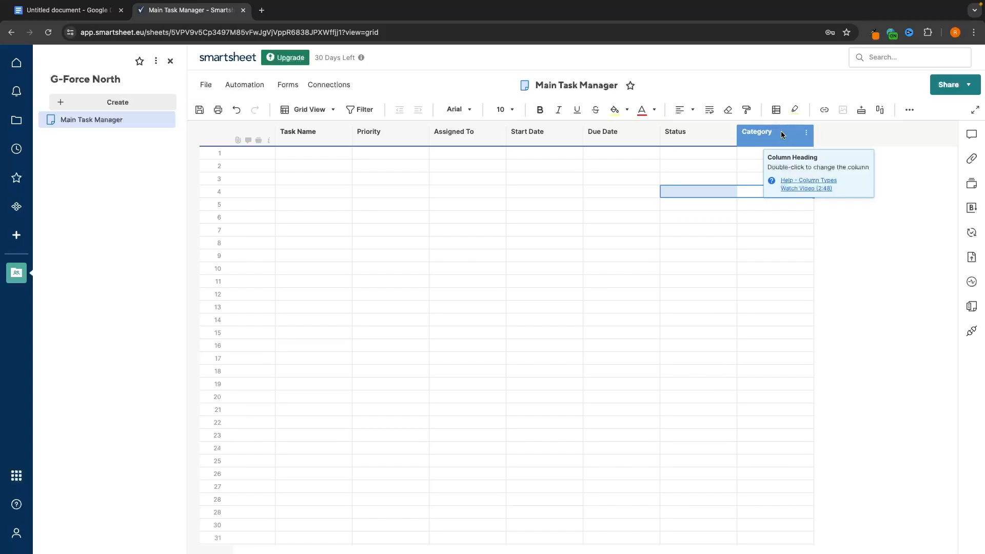
click(782, 135)
drag(782, 135, 275, 136)
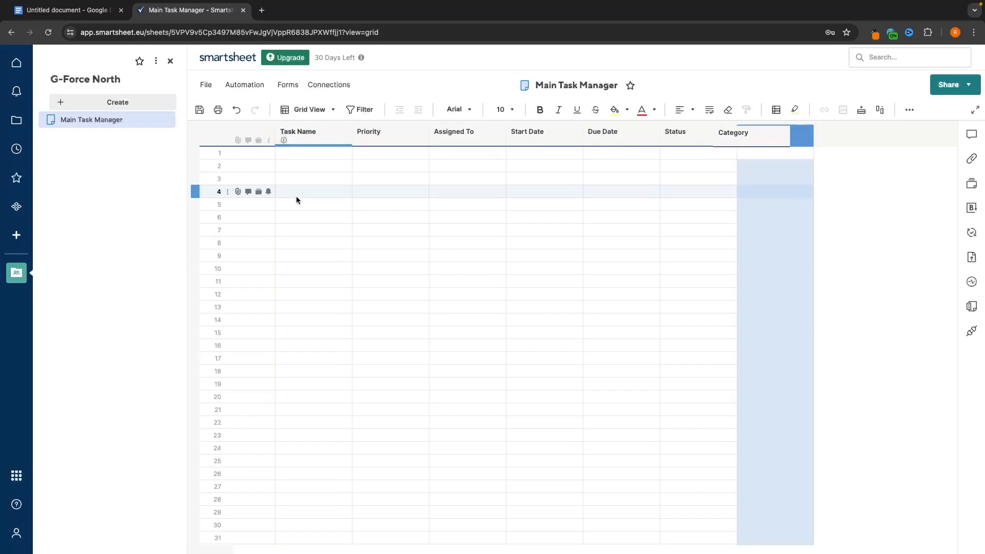
drag(761, 135, 288, 134)
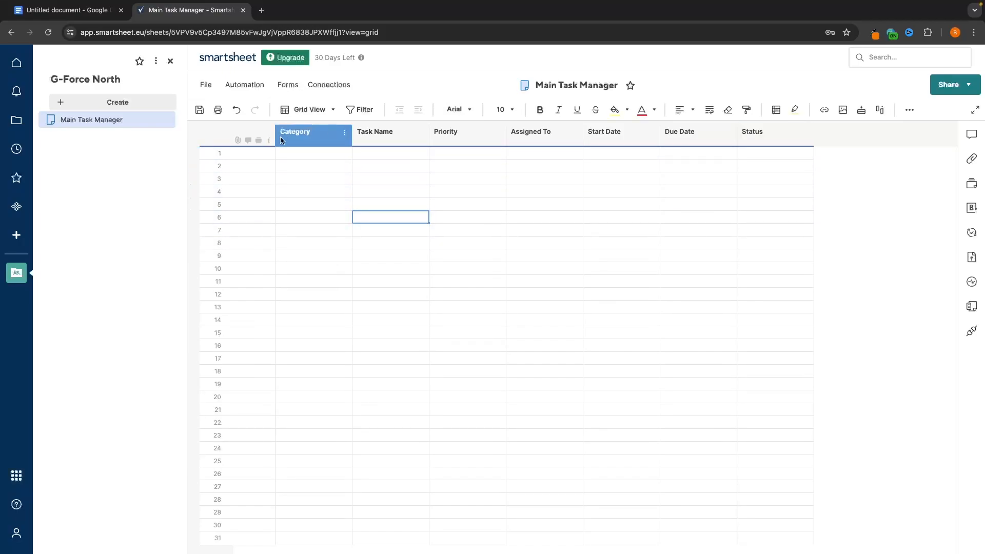
- Type Content, Content, Marketing, Sales and Marketing down the first five Category cells
click(302, 153)
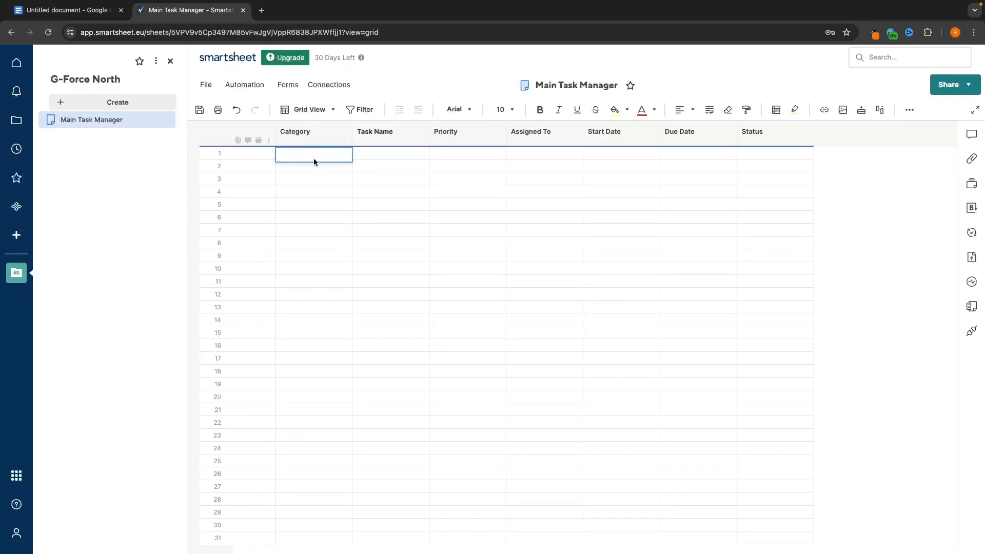
text(Content)
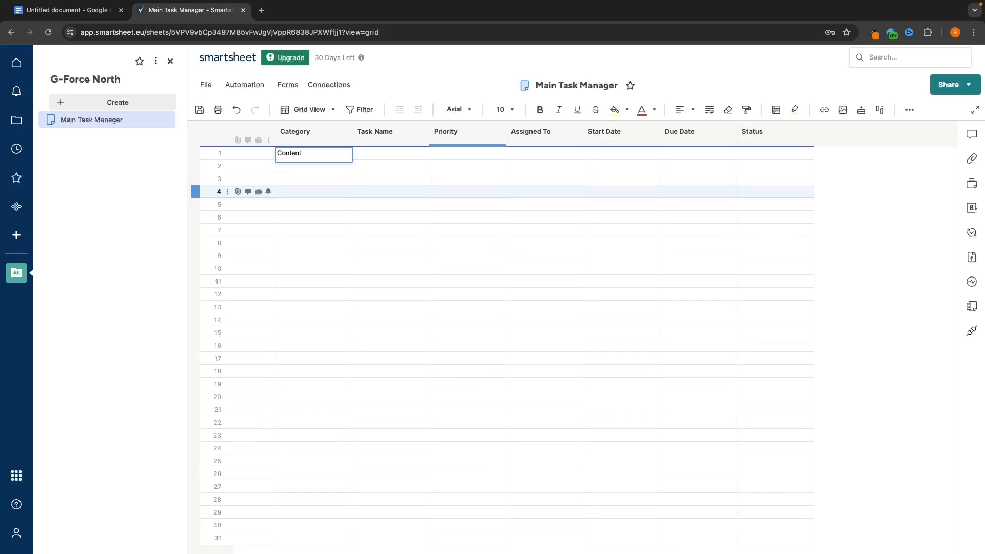
key(Return)
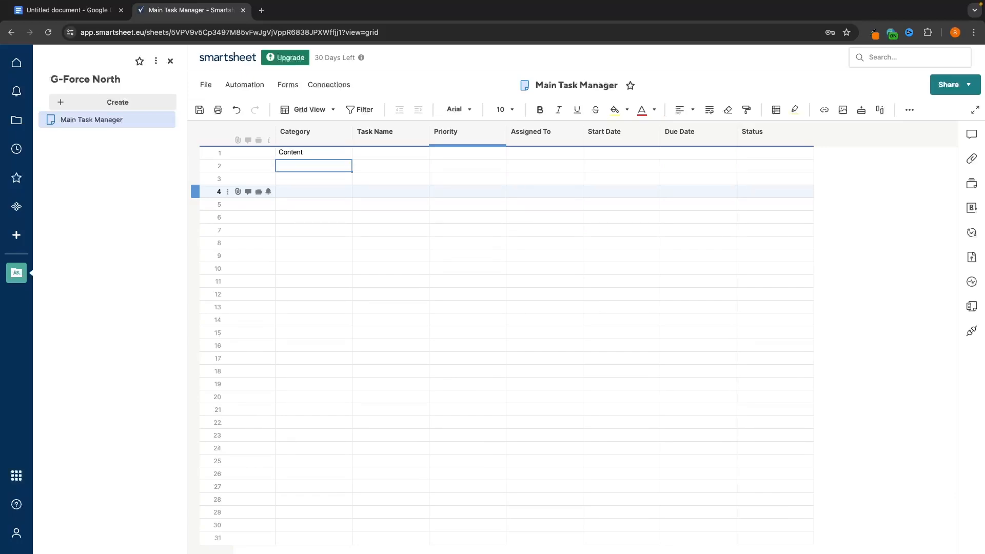
text(Content)
key(Return)
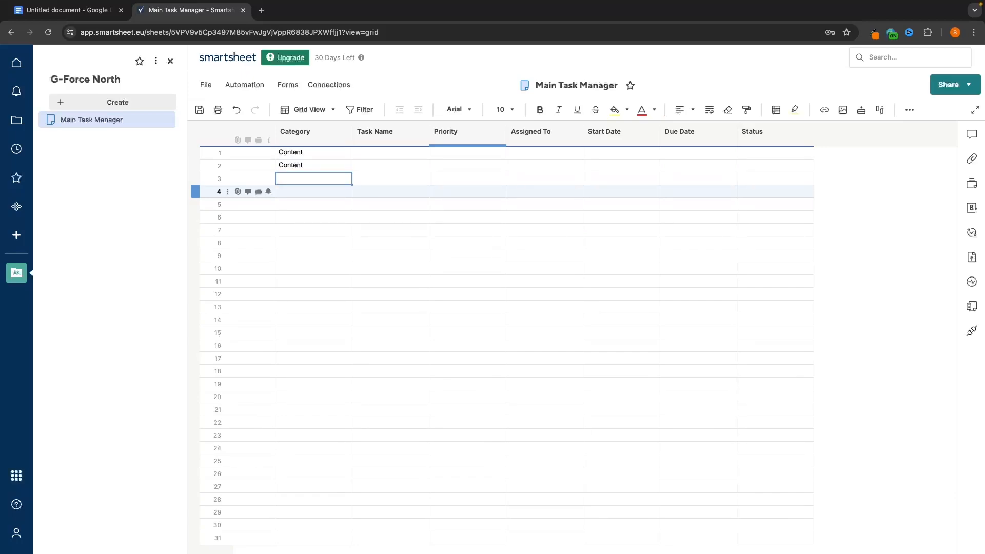
text(Marketing)
key(Return)
text(S)
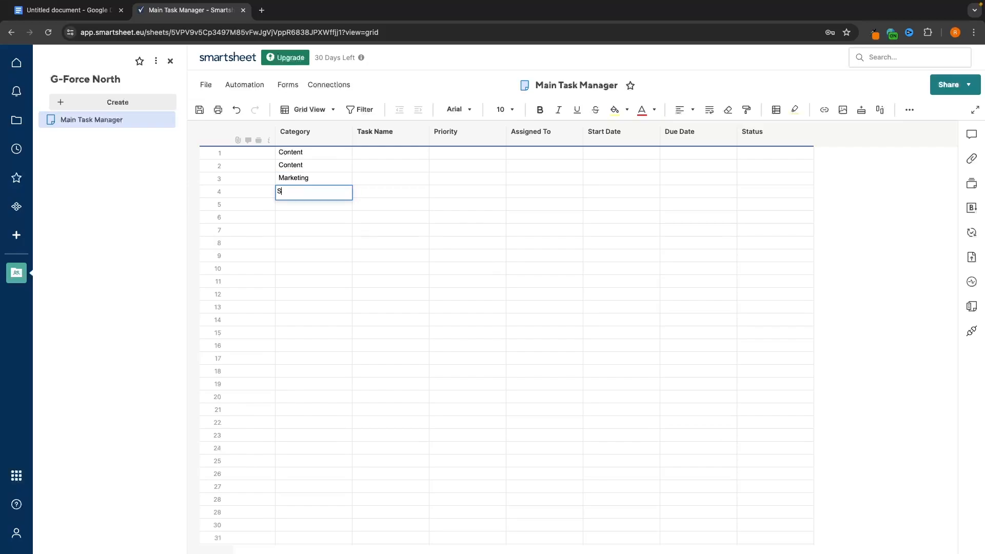
text(ales)
key(Return)
text(Ma)
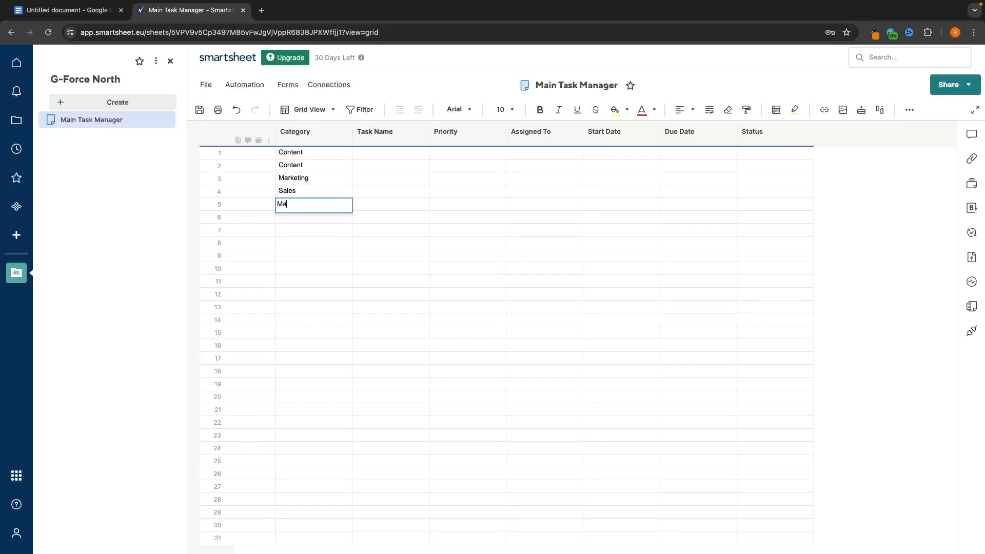
text(rketing)
key(Return)
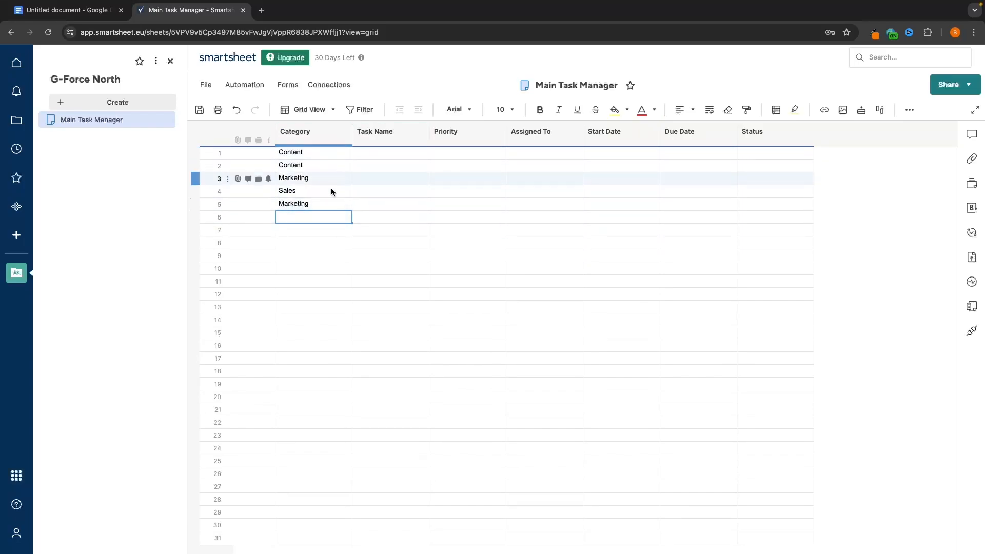
click(362, 154)
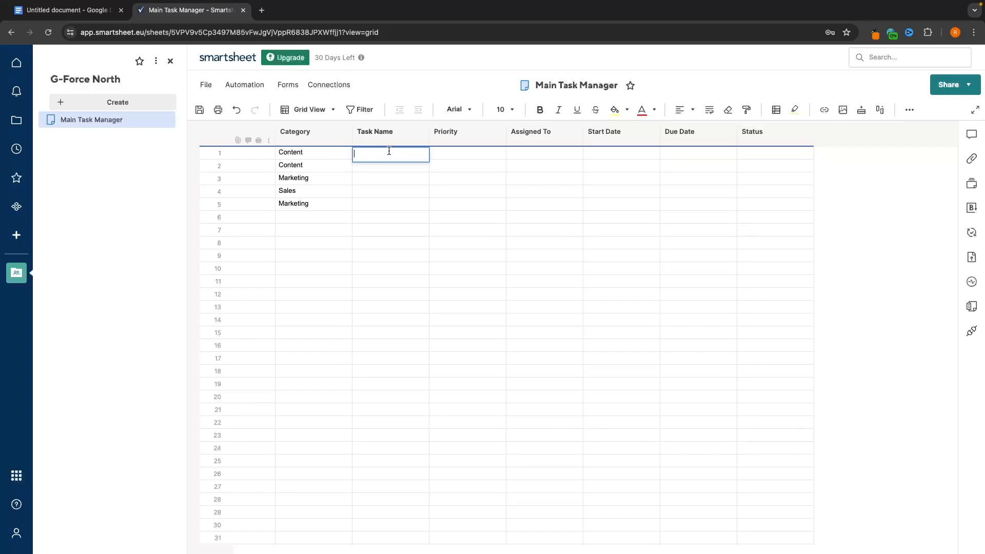
- Enter 'Create 10 Twitter threads giving value and promoting the company' as row 1's task, then select Task Name
text(Create 10 Twitter threads giving value and promoting the company)
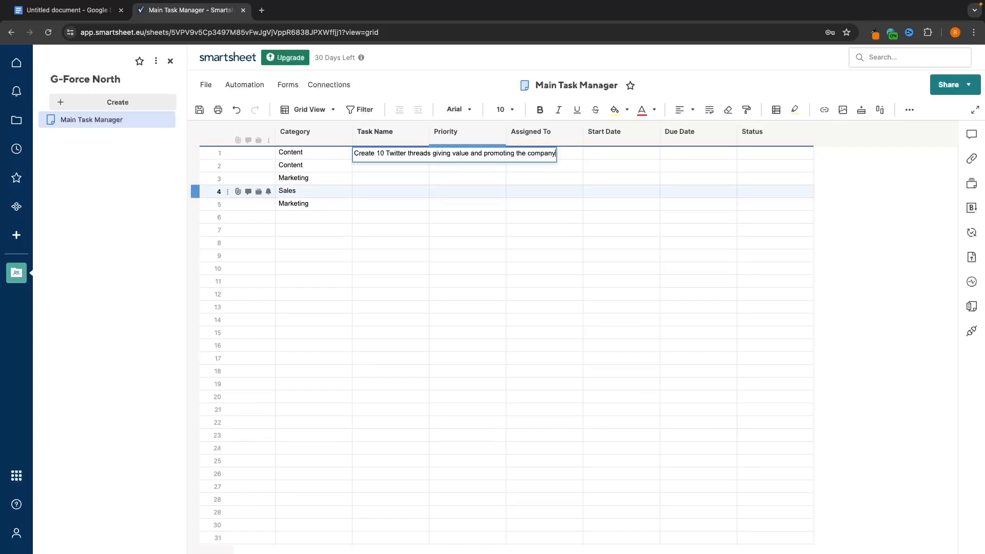
key(Return)
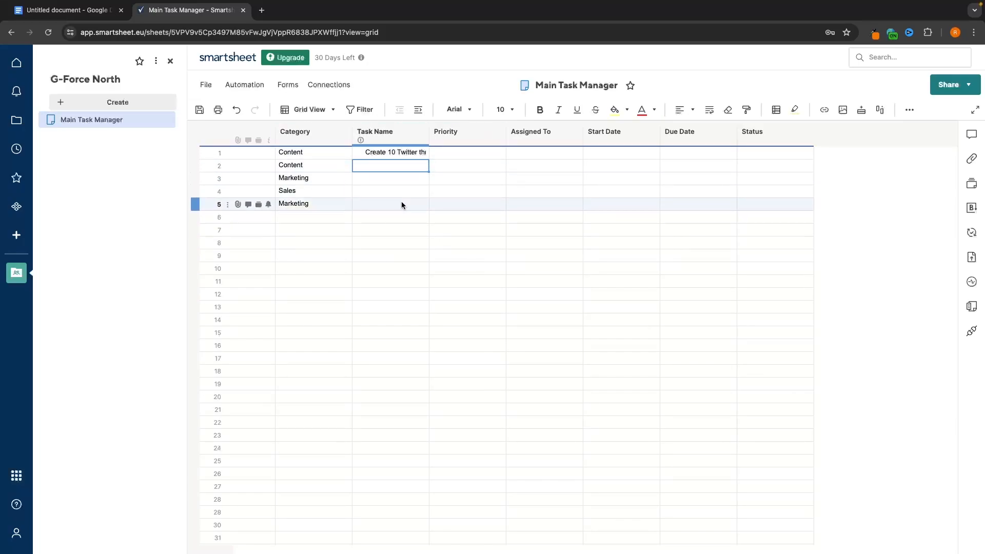
click(395, 139)
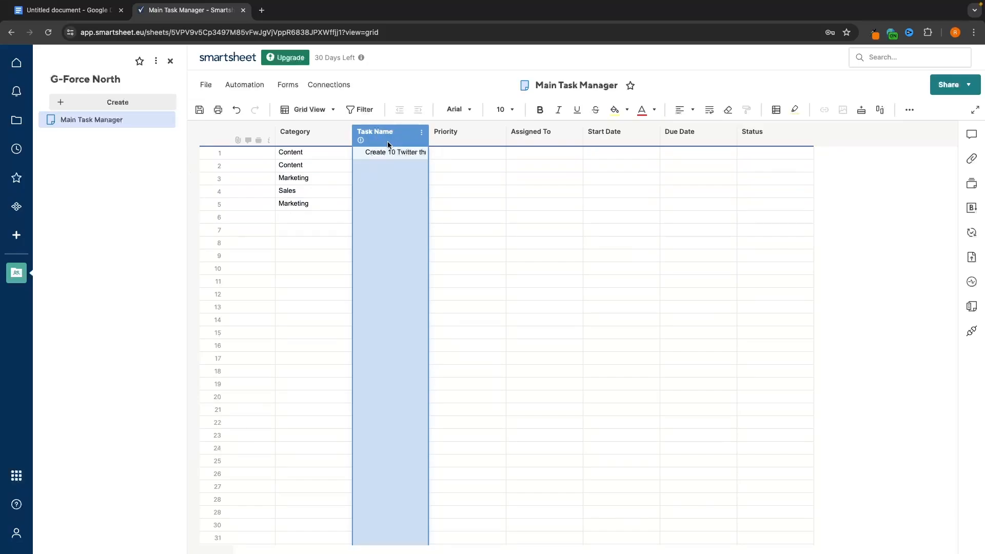
click(374, 191)
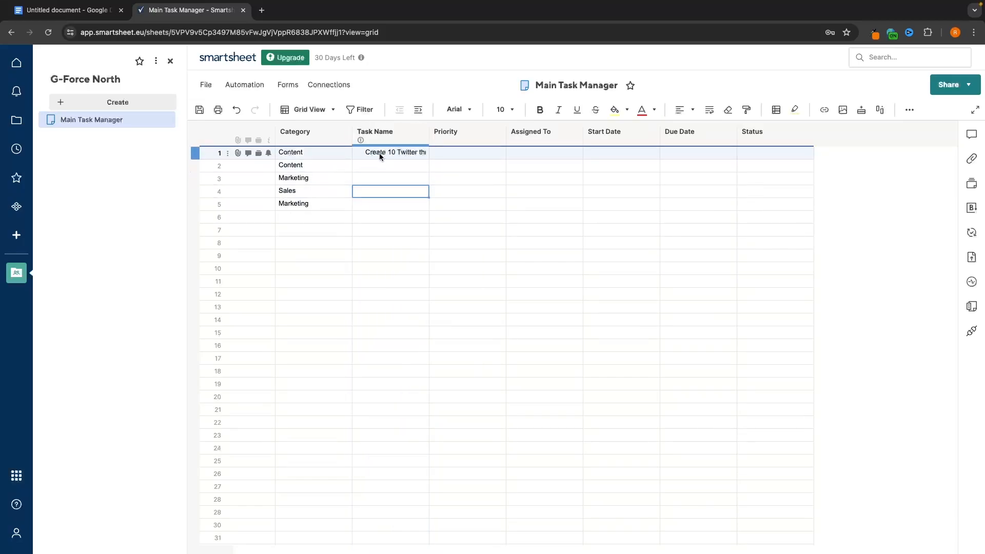
click(379, 152)
click(381, 135)
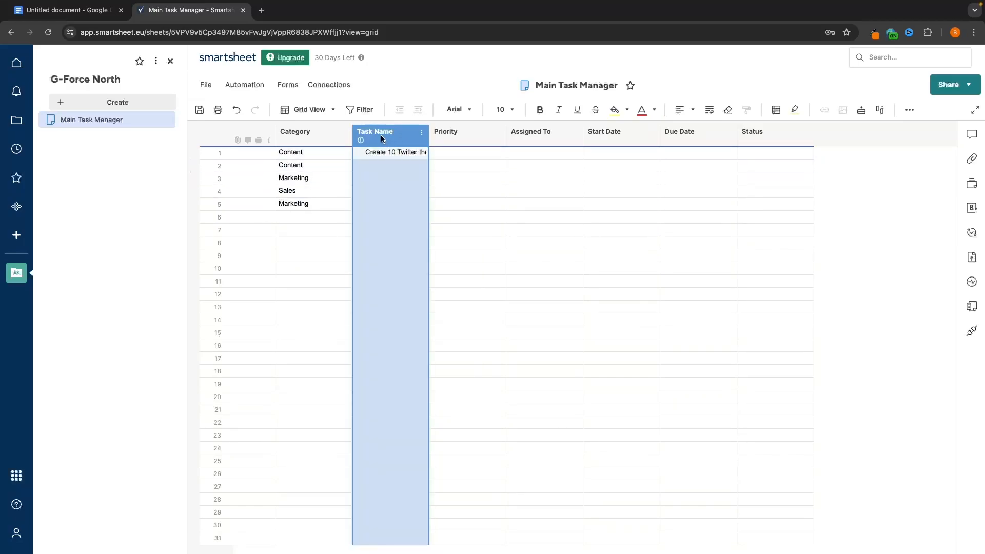
- Turn on text wrap for Task Name and enter 'Create new youtube video' in row 2
click(712, 109)
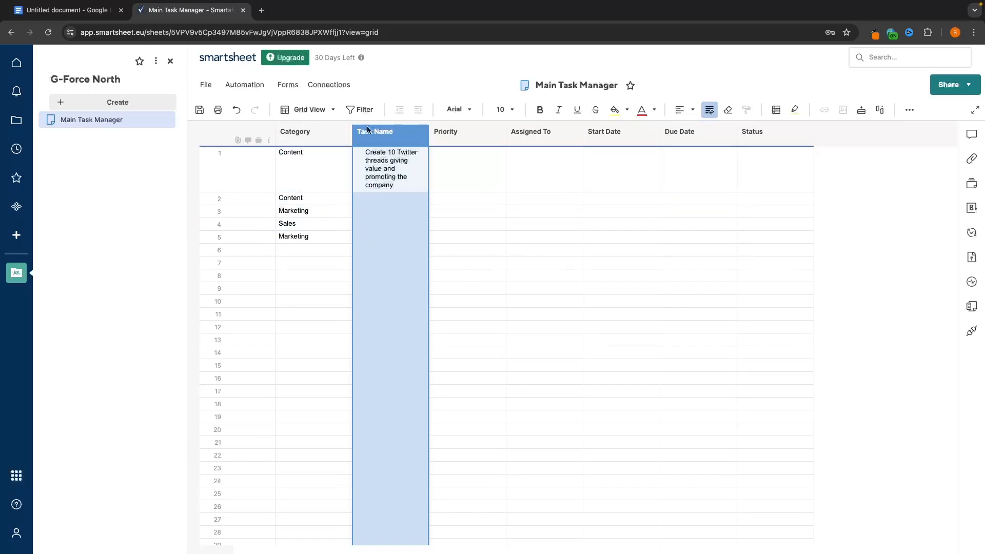
double_click(416, 196)
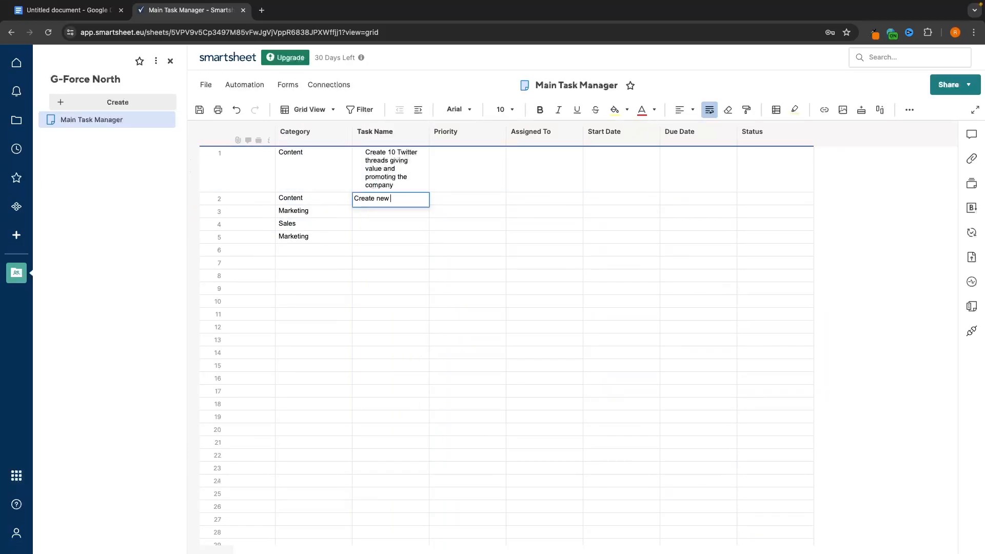
text(video)
key(Return)
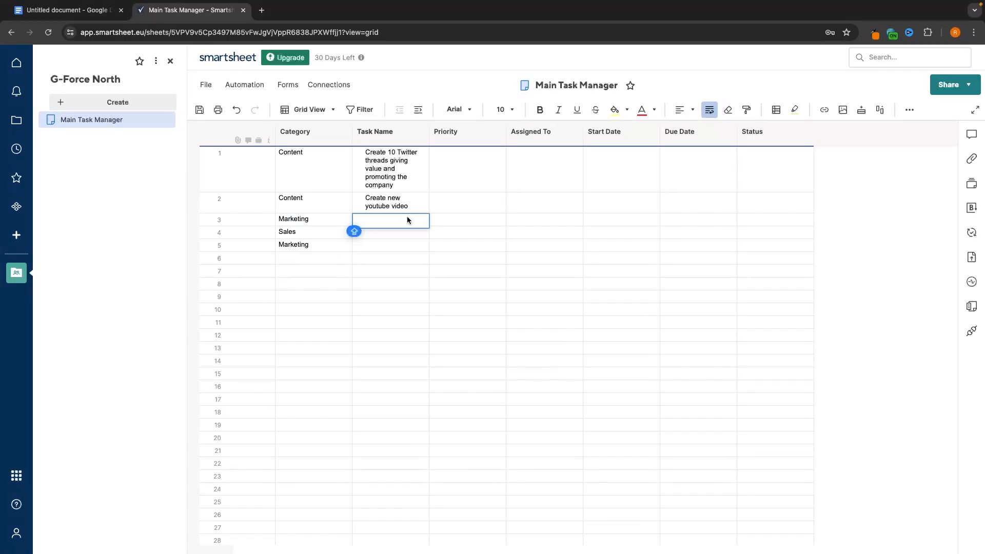
- Add tasks 'Create new YouTube Ads', 'Hire a new salesman' and 'Create new Facebook ads' in rows 3–5
text(Create new YouTube Ads)
key(Return)
text(Hire a new salesman)
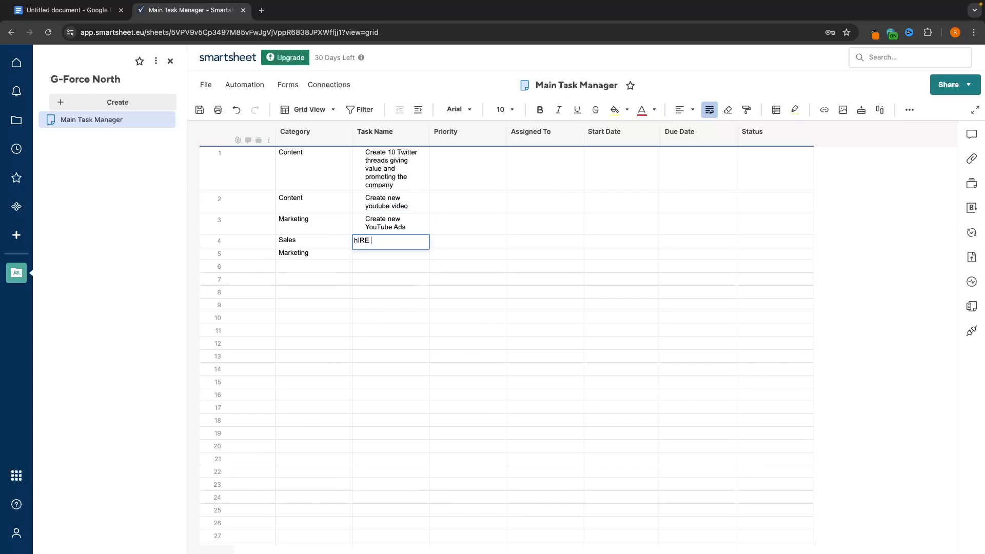
key(Return)
key(ctrl+s)
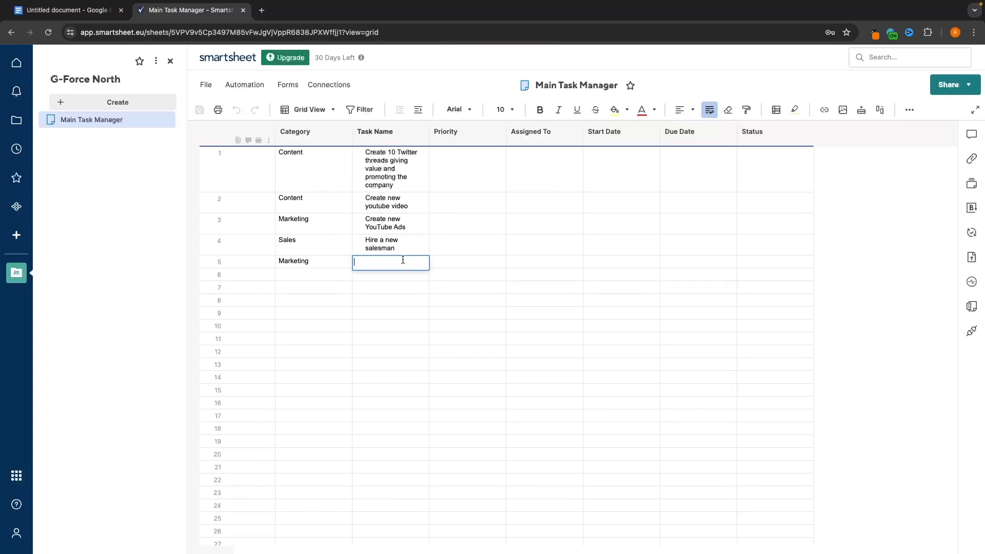
text(Create new Facebook ads)
key(Return)
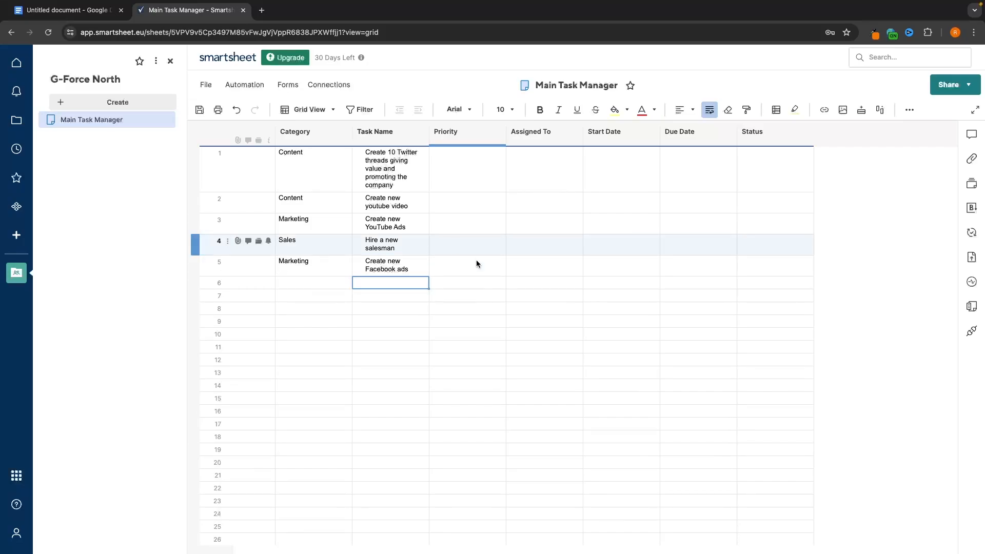
click(455, 296)
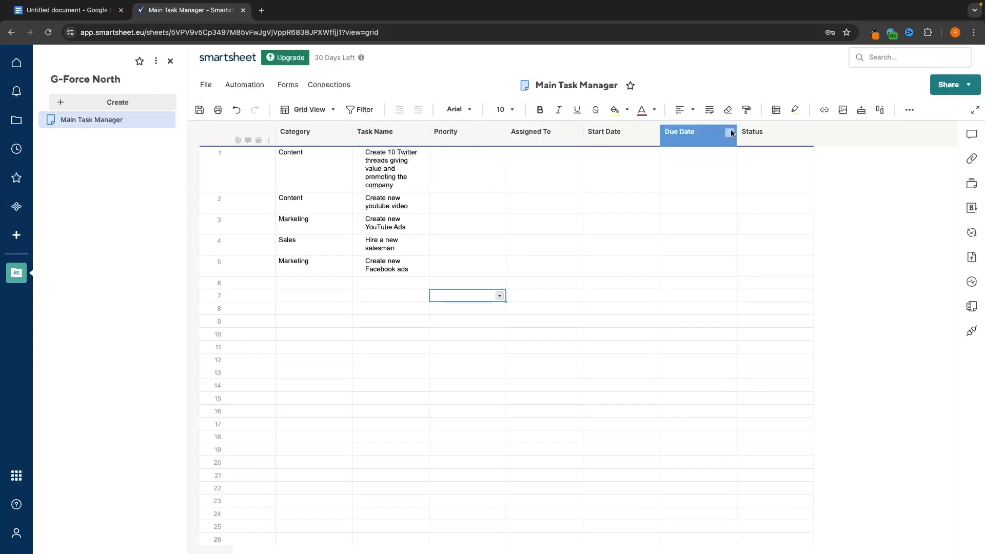
- Drag the Create new Facebook ads row up to row 4, above Hire a new salesman
mouse_move(618, 134)
mouse_down()
mouse_move(741, 138)
mouse_move(604, 132)
mouse_up()
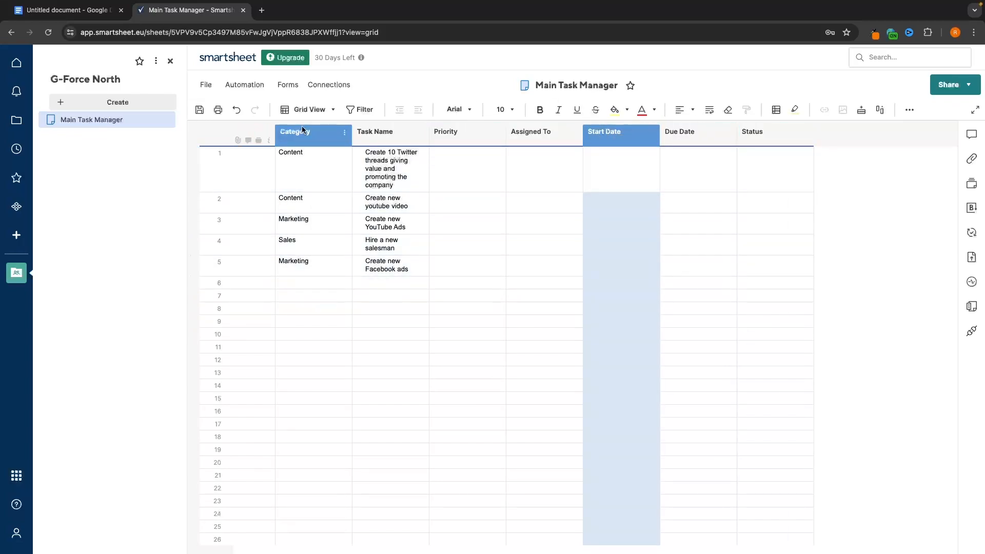
click(538, 251)
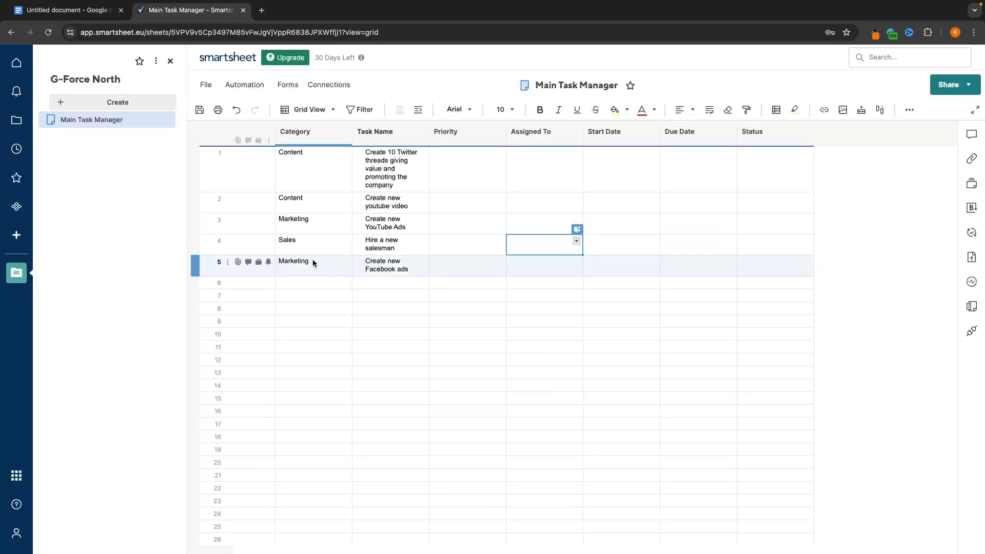
click(195, 263)
drag(195, 263, 197, 242)
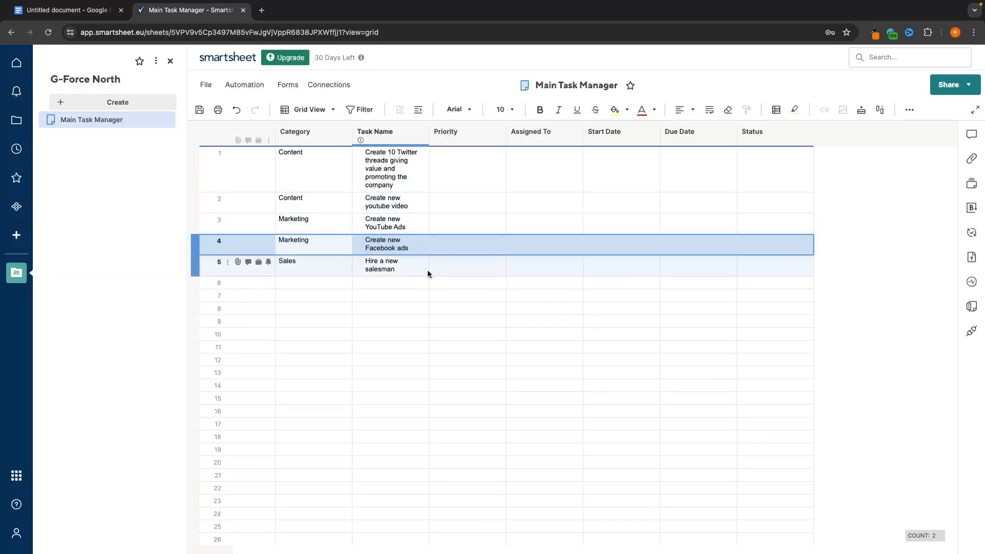
click(460, 295)
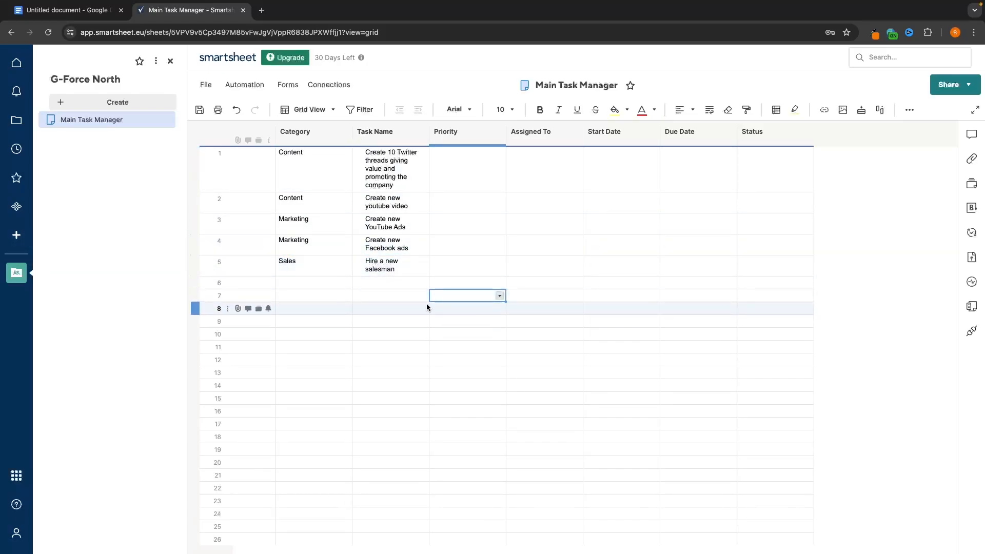
click(424, 185)
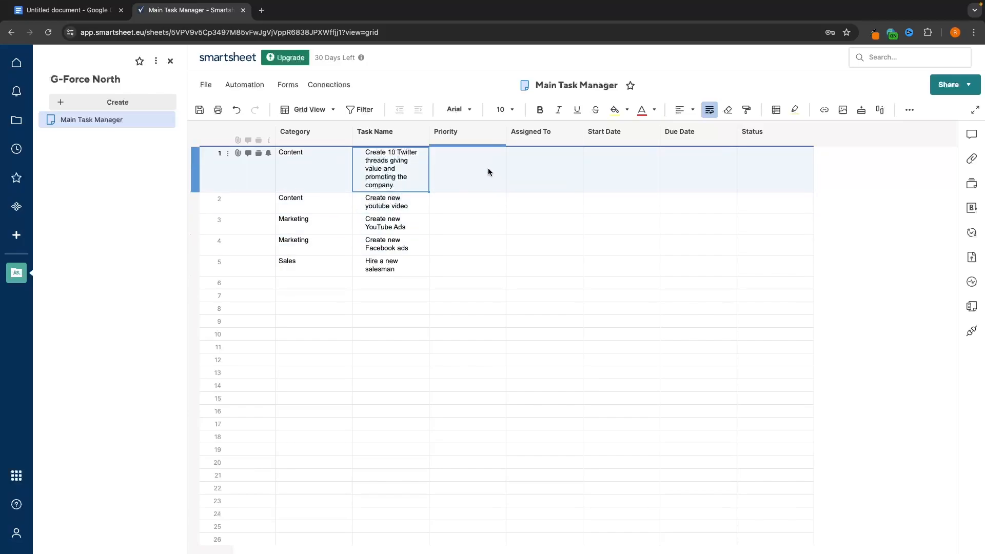
- Give the first two tasks a three-star priority
click(474, 166)
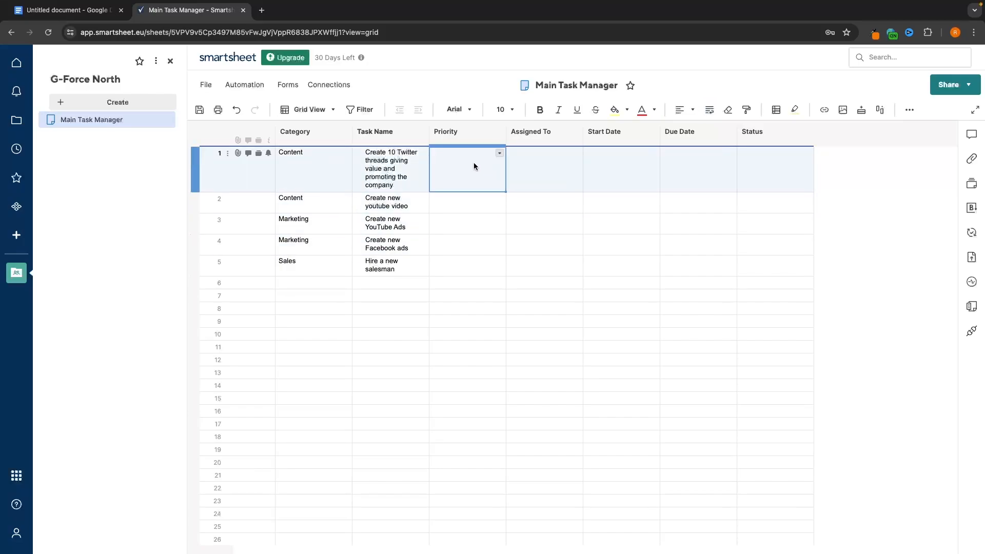
click(500, 154)
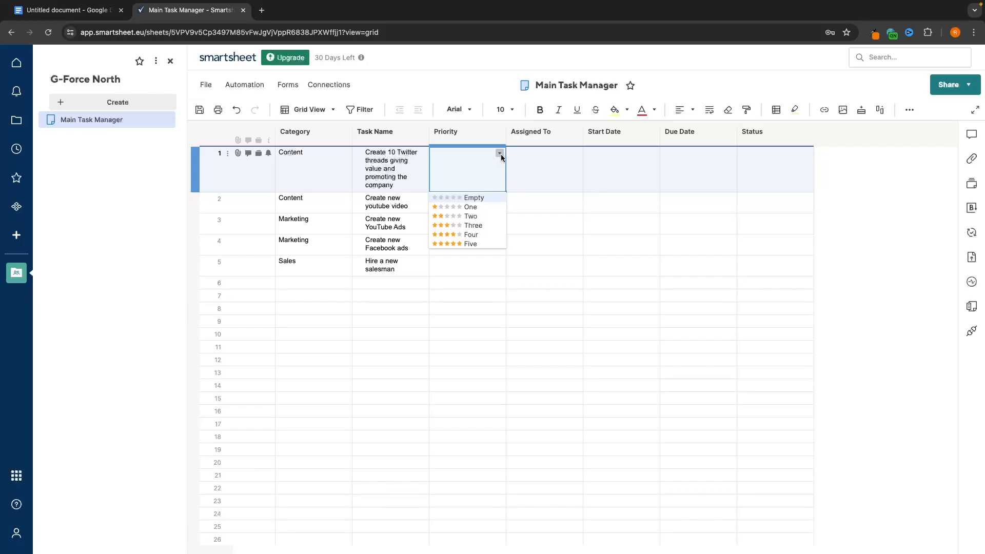
click(476, 225)
click(500, 200)
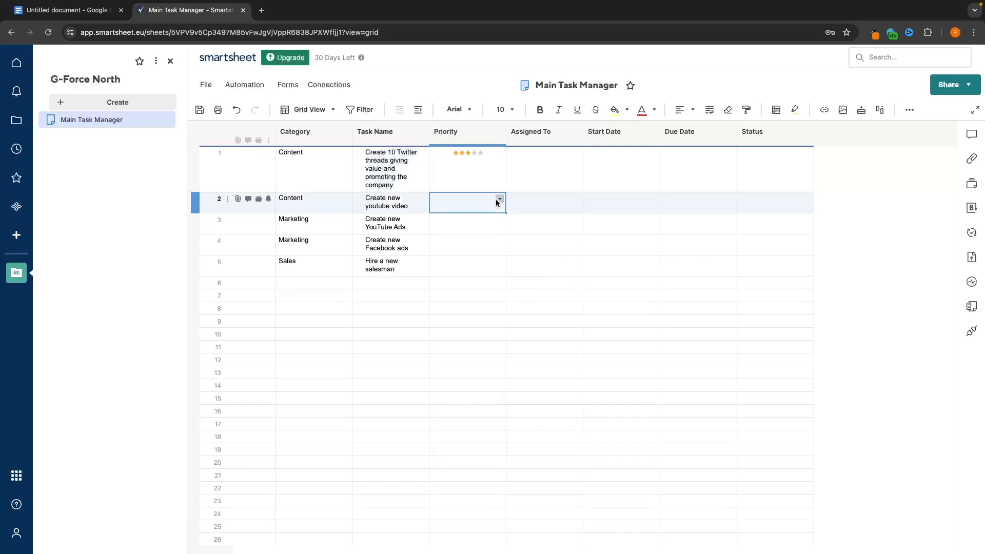
click(499, 199)
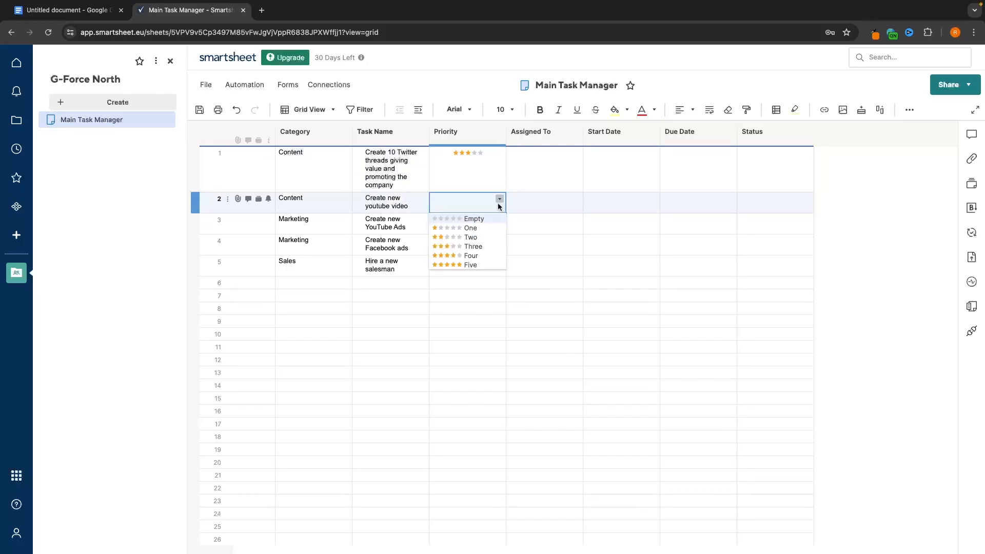
click(481, 245)
- Rate rows 3 and 4 five stars and row 5 four stars
key(Down)
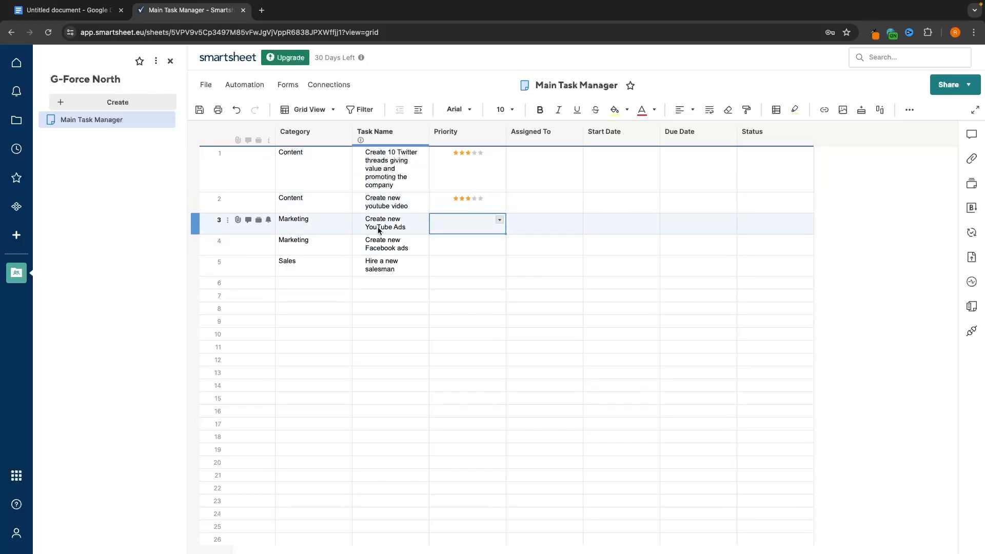
click(495, 219)
click(476, 285)
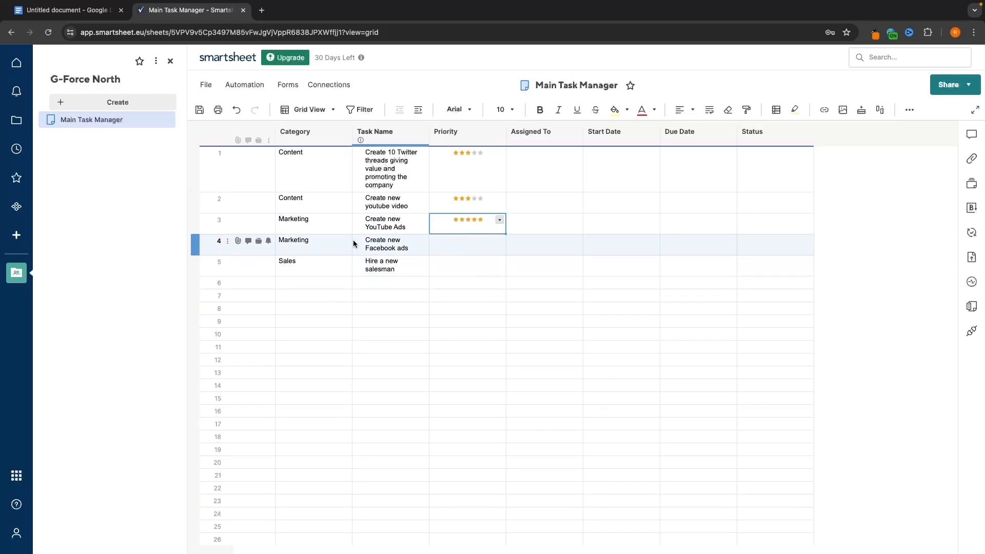
click(495, 248)
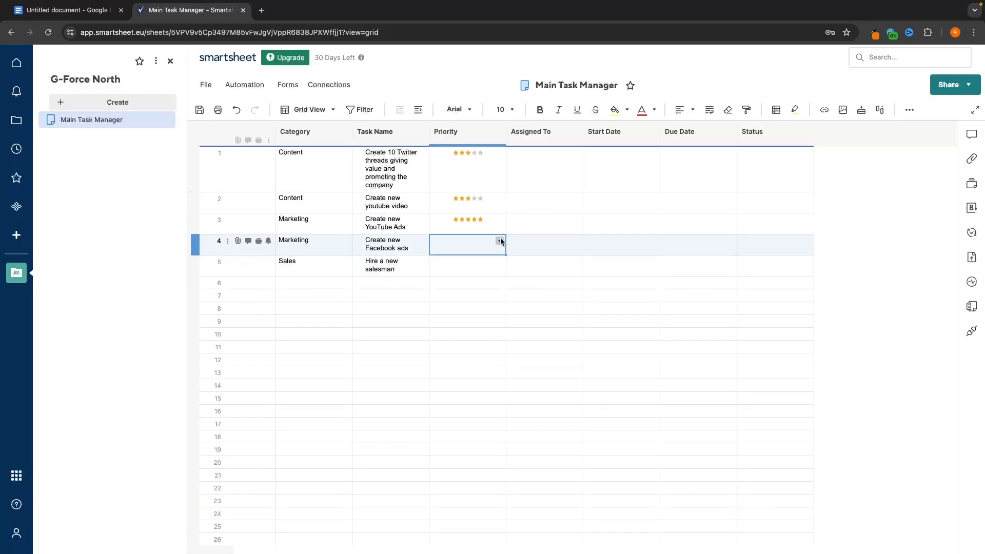
click(499, 241)
click(472, 307)
click(469, 266)
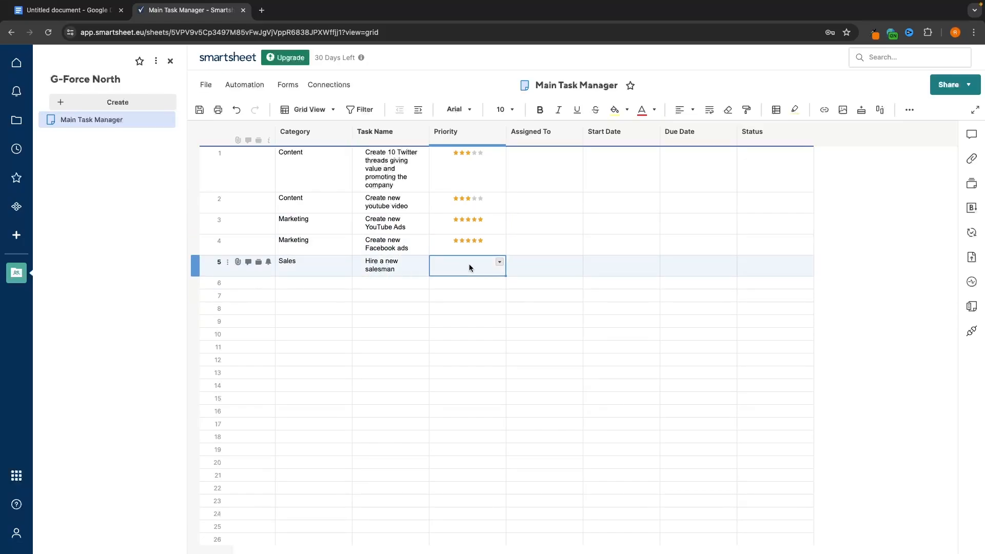
click(500, 262)
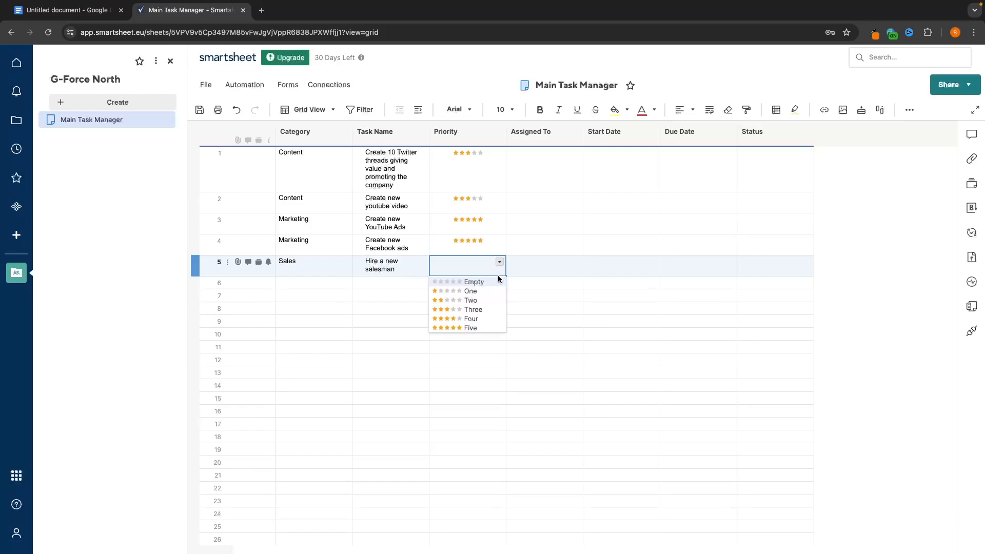
click(487, 312)
click(461, 133)
click(547, 135)
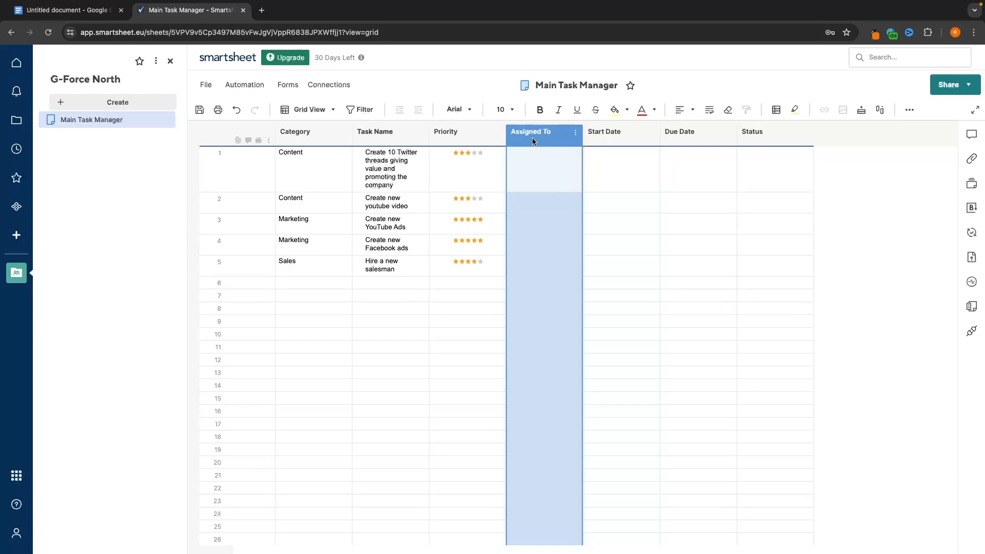
- Check row 1's Assigned To contact list, then save the sheet via File > Save
click(548, 152)
click(576, 152)
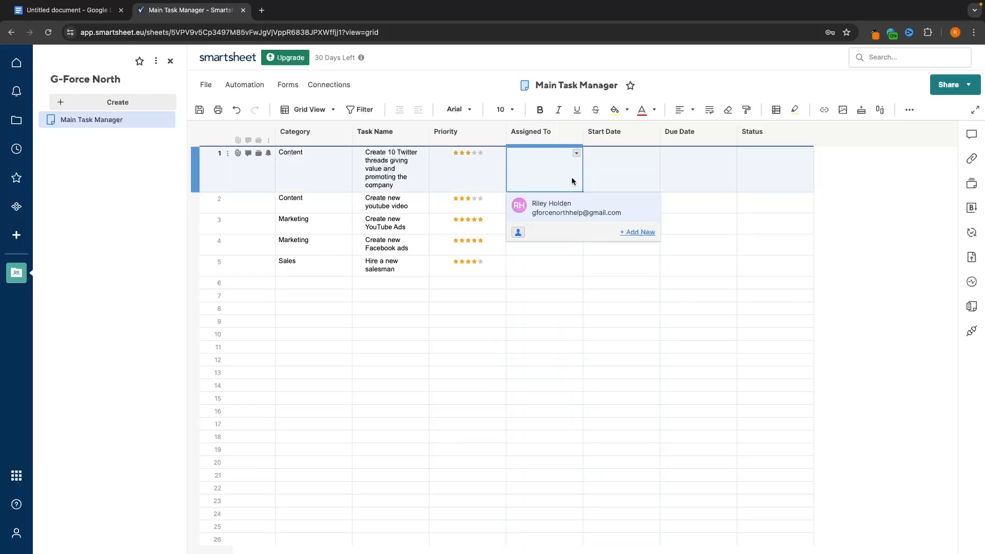
click(555, 308)
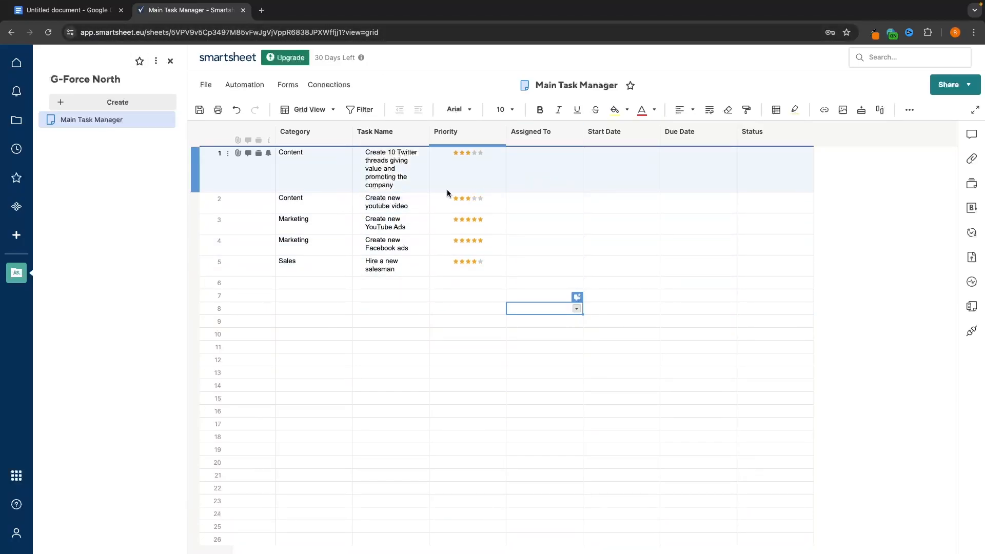
click(204, 85)
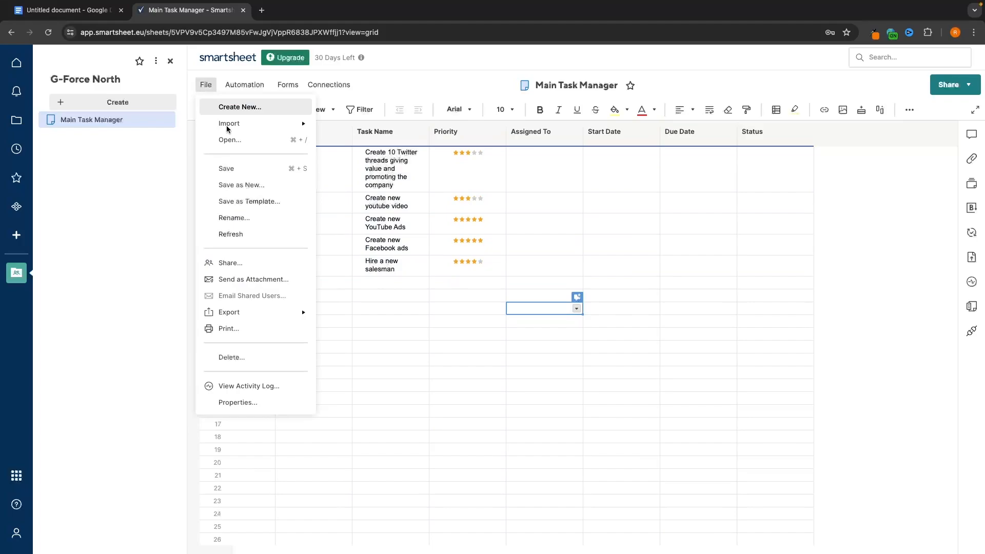
click(240, 168)
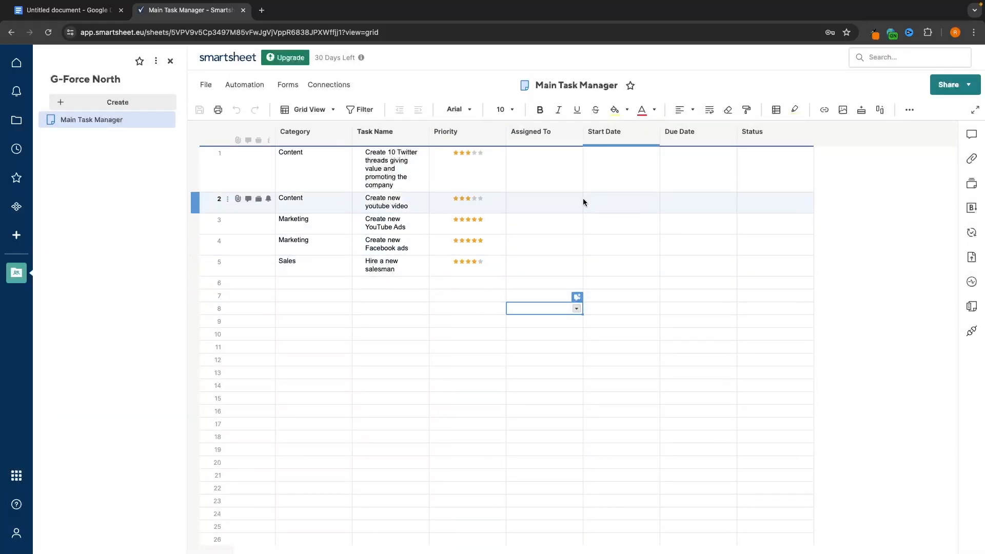
- From the Account menu's User Management, name the account G-Force North and start Add User
click(17, 123)
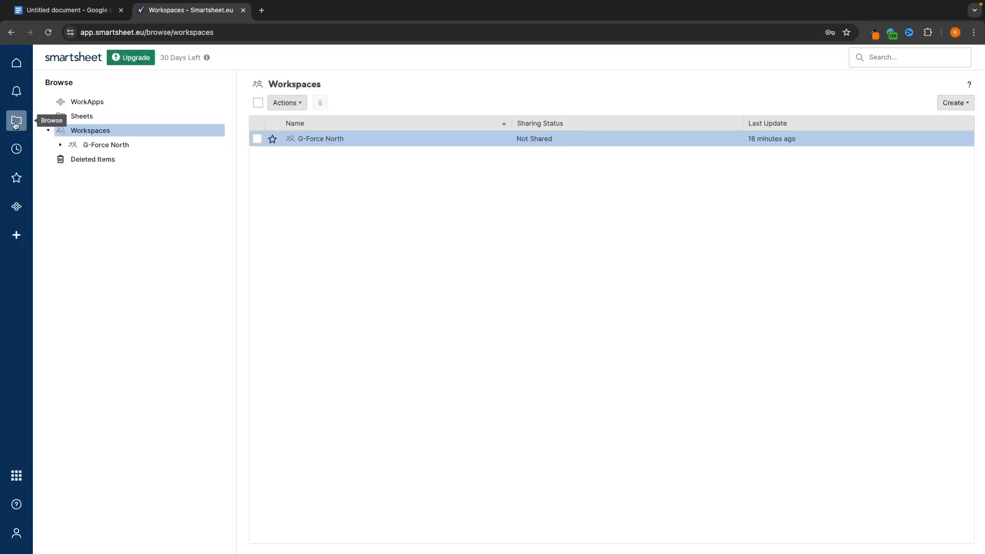
click(18, 539)
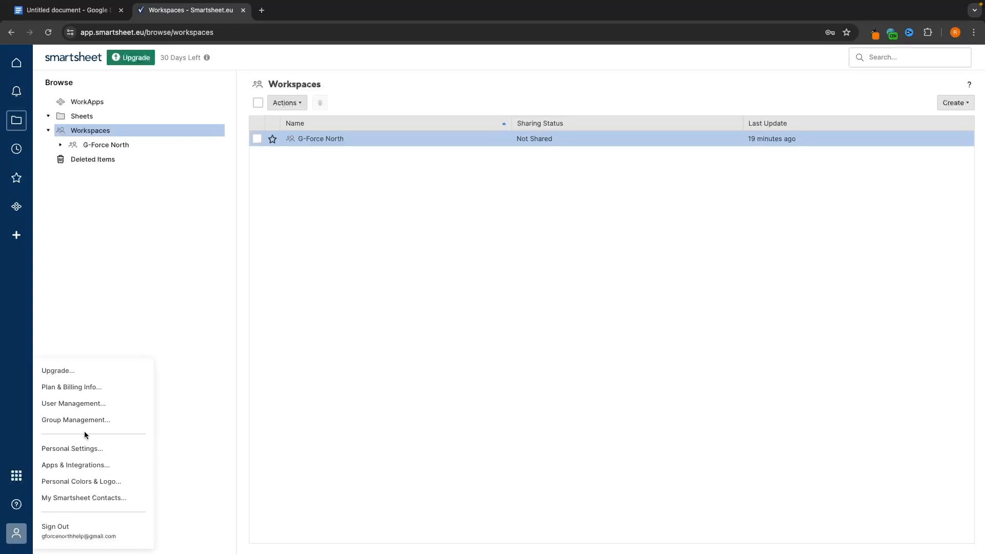
click(93, 405)
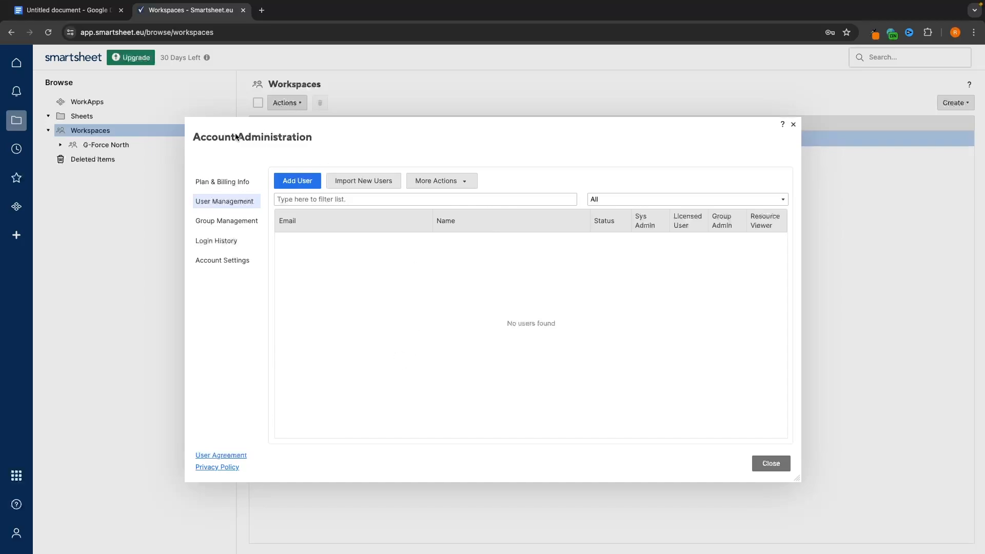
click(289, 185)
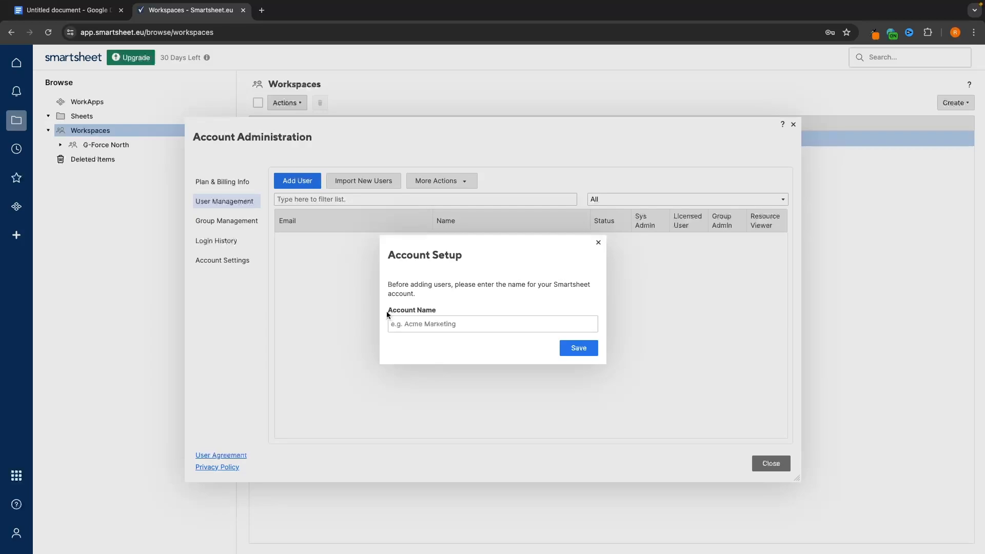
text(G-Force North)
key(Return)
key(Return)
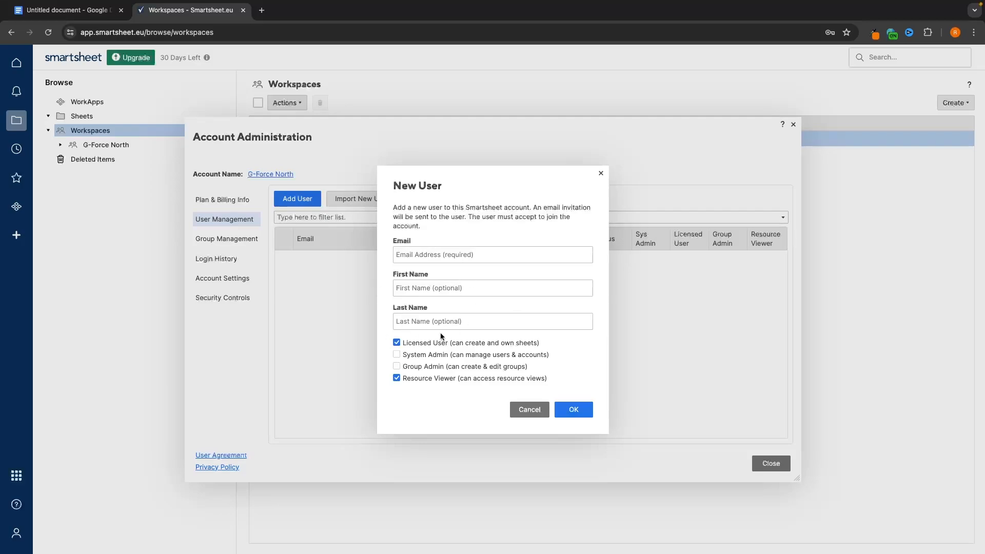
- Invite a user by entering their email, first and last name, then invite a second user
click(469, 292)
click(486, 322)
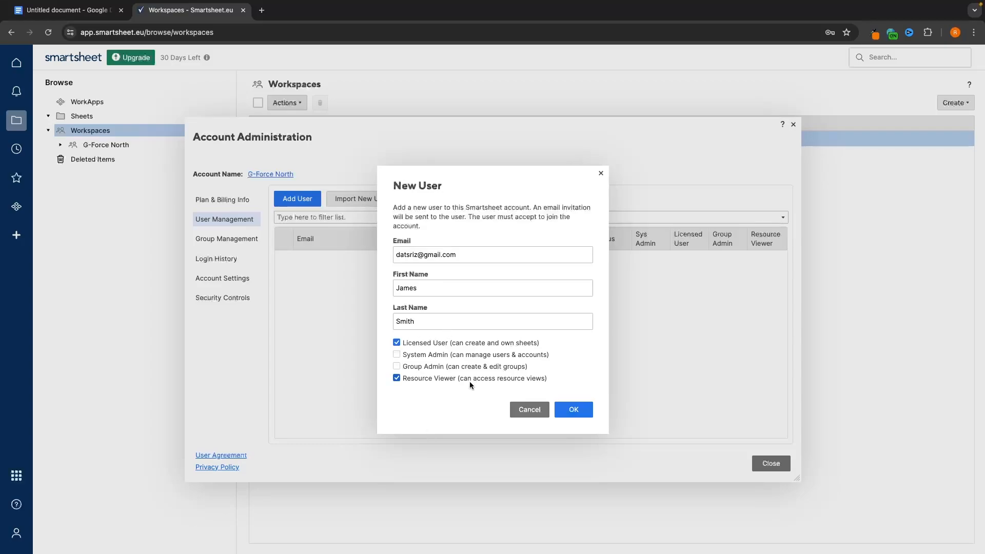
click(573, 409)
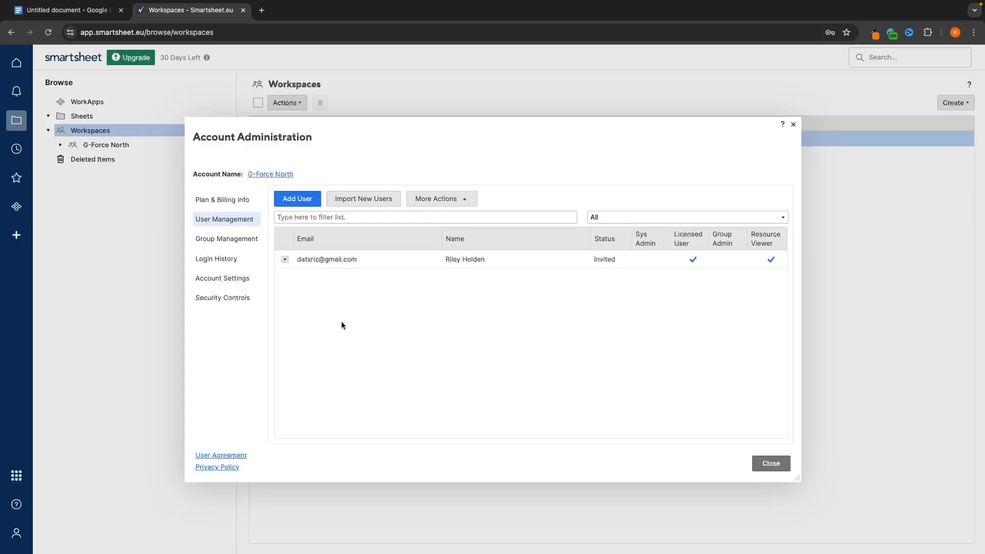
click(300, 200)
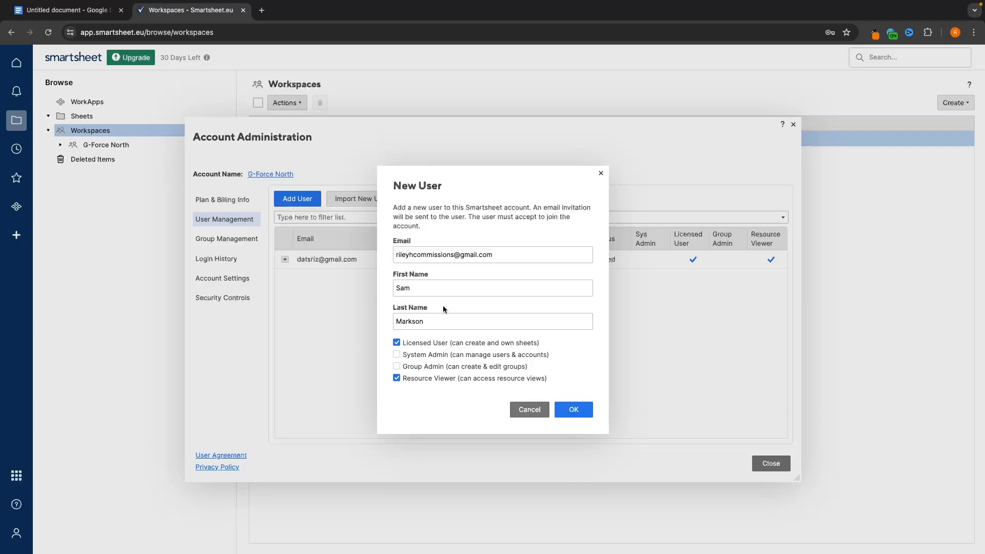
click(580, 409)
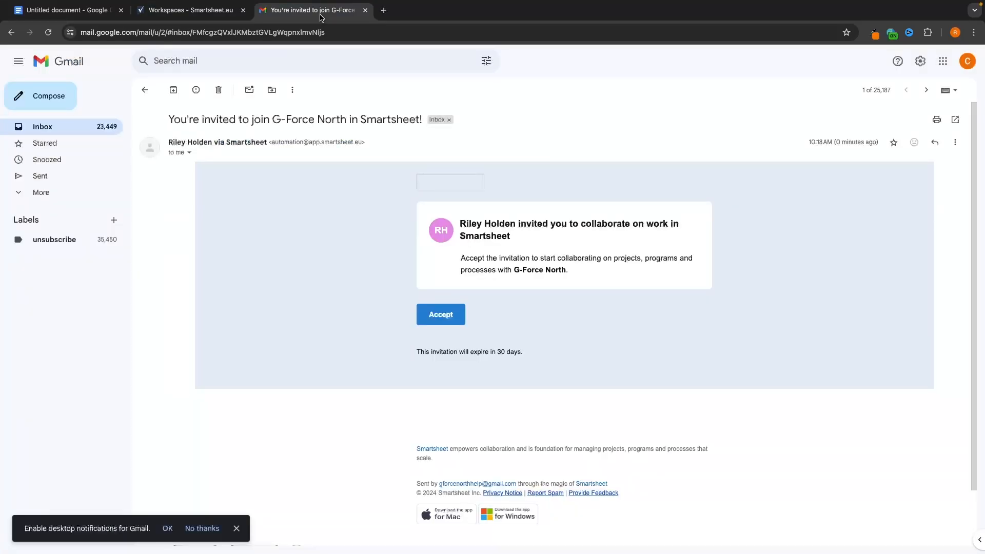
- Read the Smartsheet invitation email in Gmail, then return to the Smartsheet tab
click(190, 10)
click(292, 12)
drag(459, 229, 540, 240)
click(580, 239)
click(210, 13)
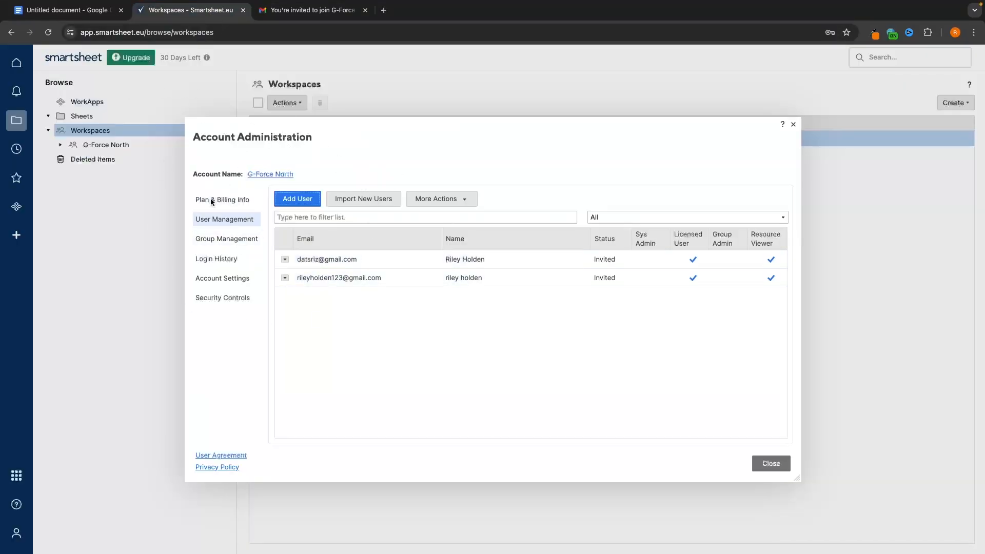
- Close Gmail and account administration, reopen Main Task Manager, and inspect row 1's Assigned To contacts
click(364, 10)
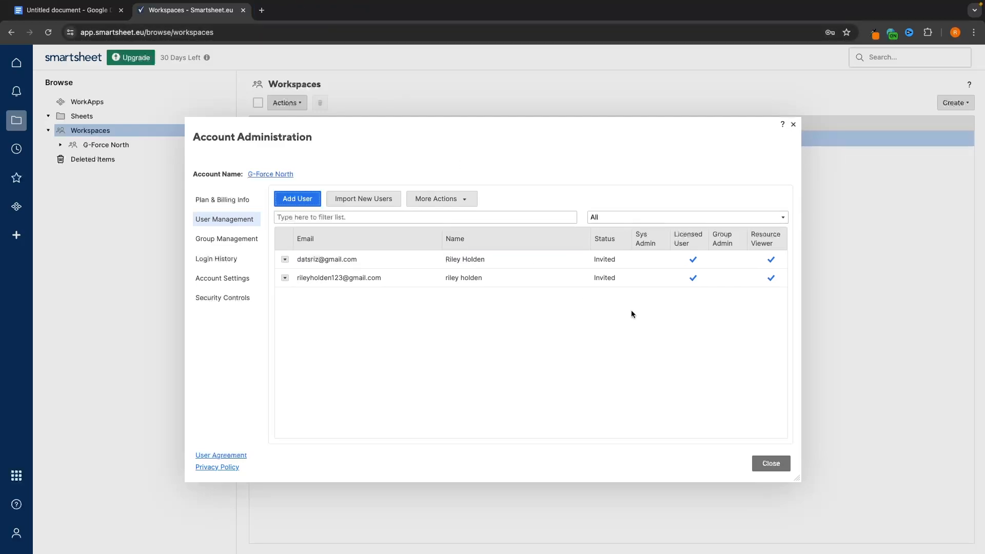
click(792, 124)
click(333, 138)
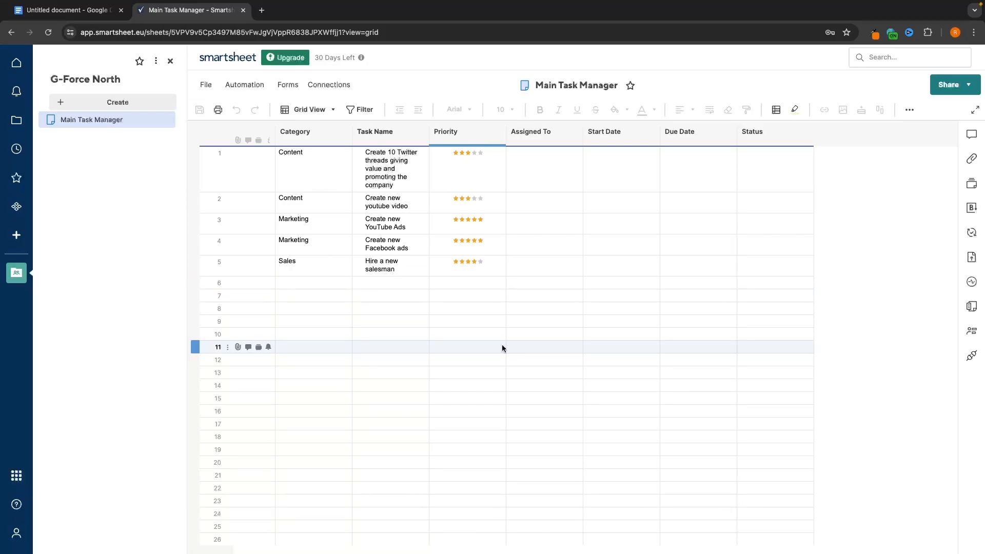
double_click(533, 135)
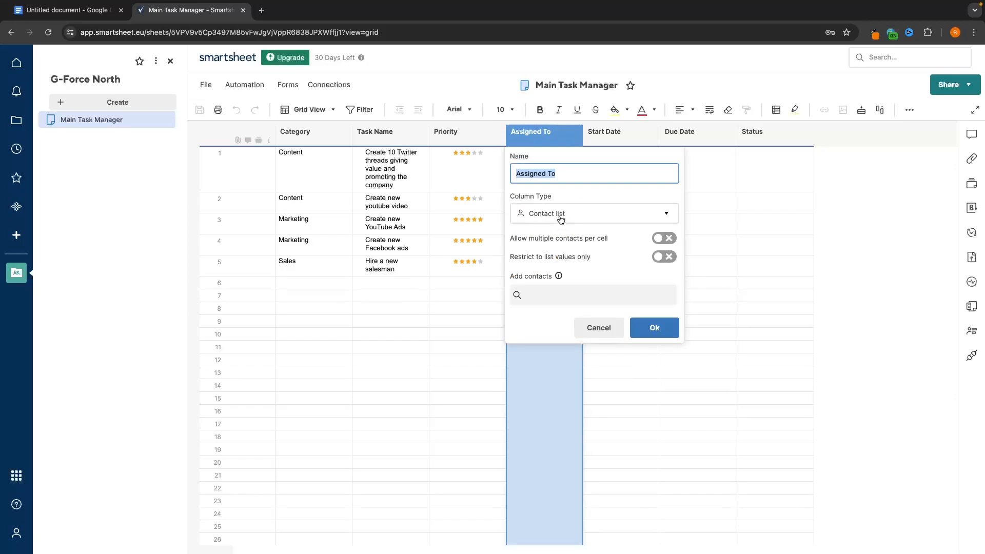
click(539, 136)
double_click(537, 130)
click(709, 149)
double_click(516, 164)
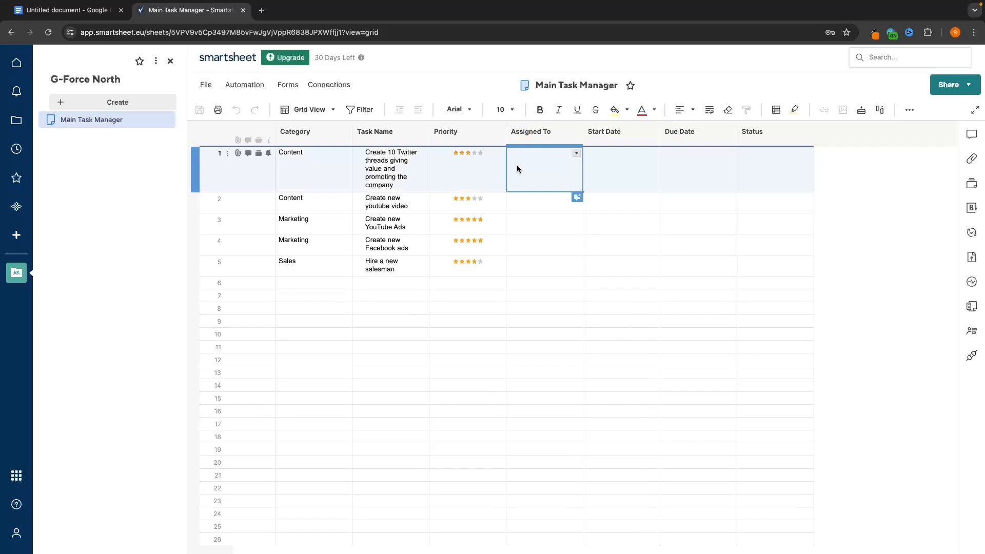
click(583, 154)
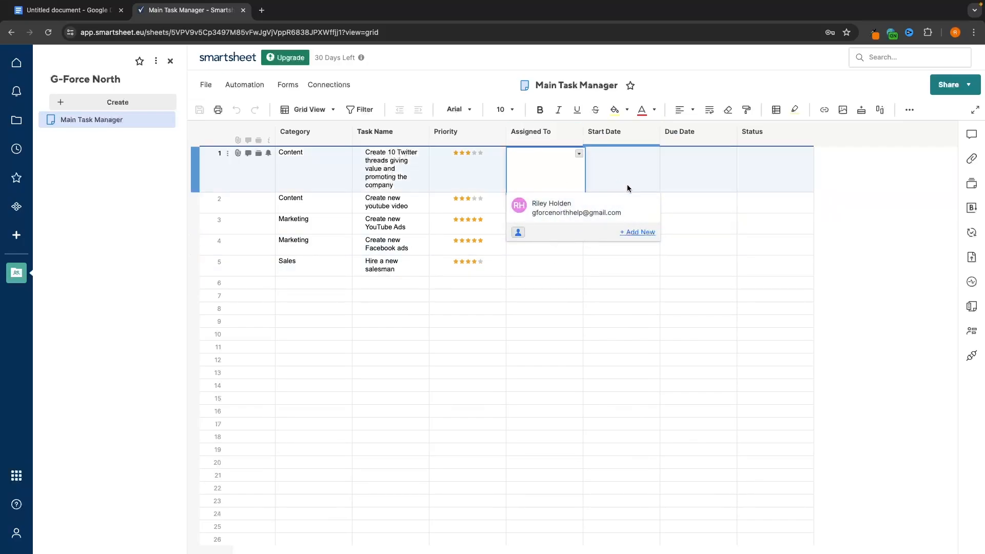
click(682, 199)
- Add three contacts to the Assigned To column settings, then open row 1's contact dropdown
click(527, 134)
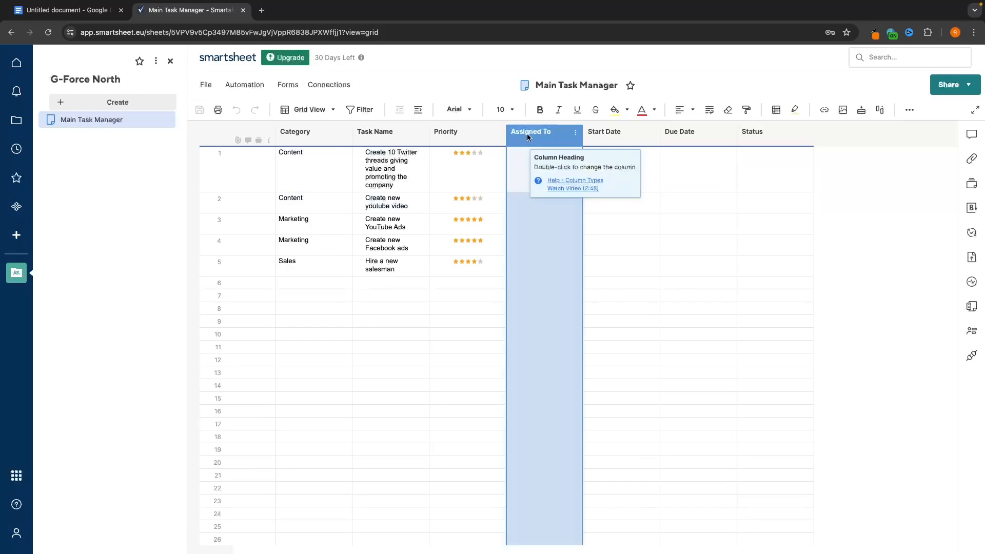
double_click(527, 133)
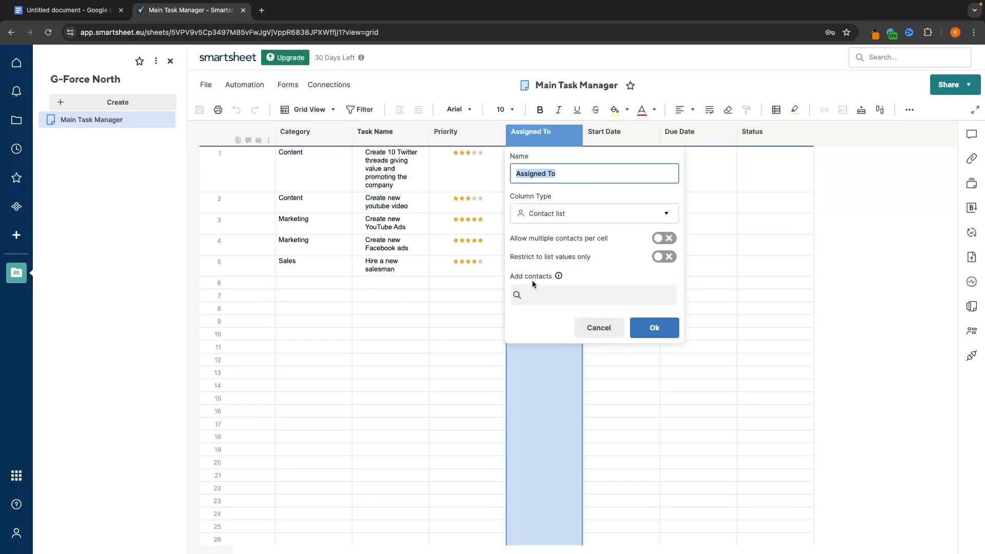
click(548, 301)
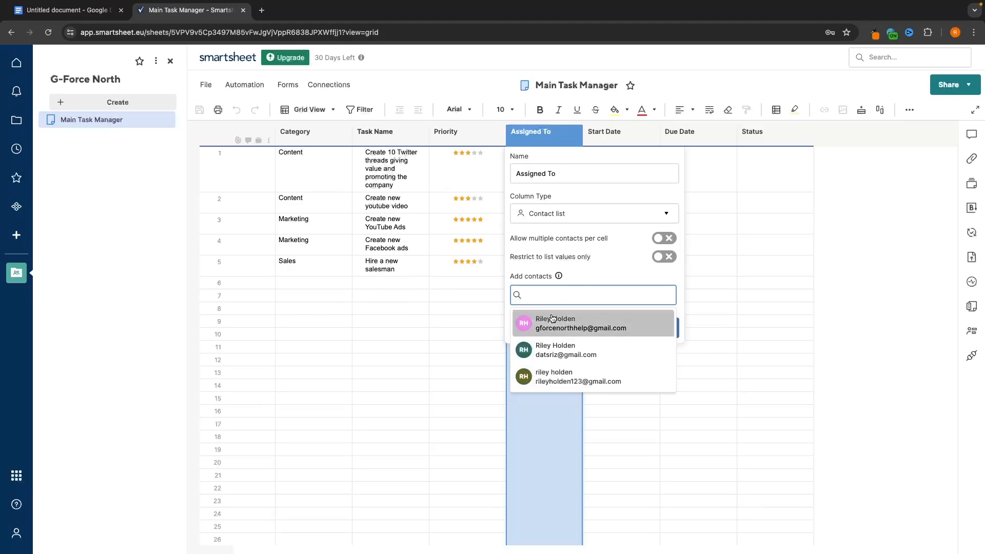
click(590, 323)
click(585, 302)
click(565, 350)
click(585, 296)
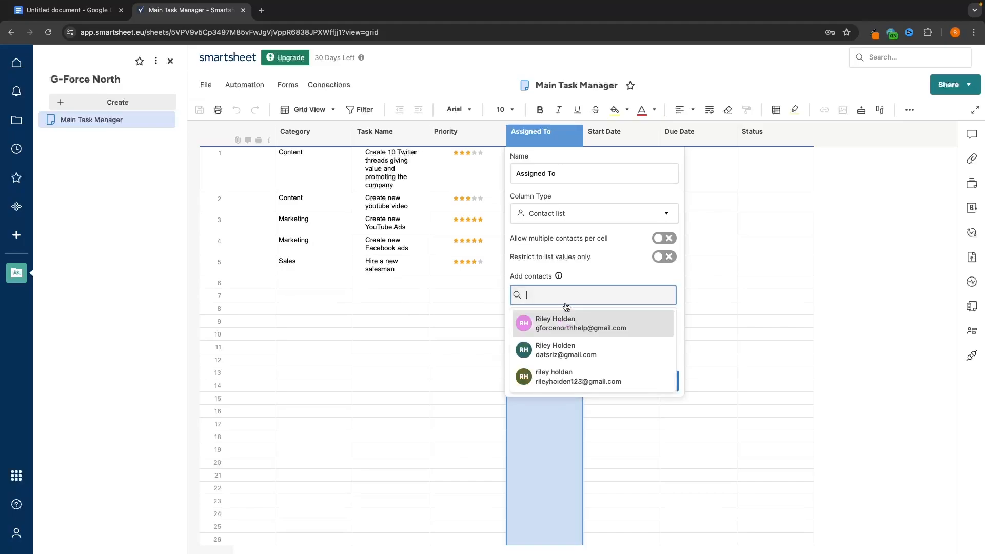
click(569, 377)
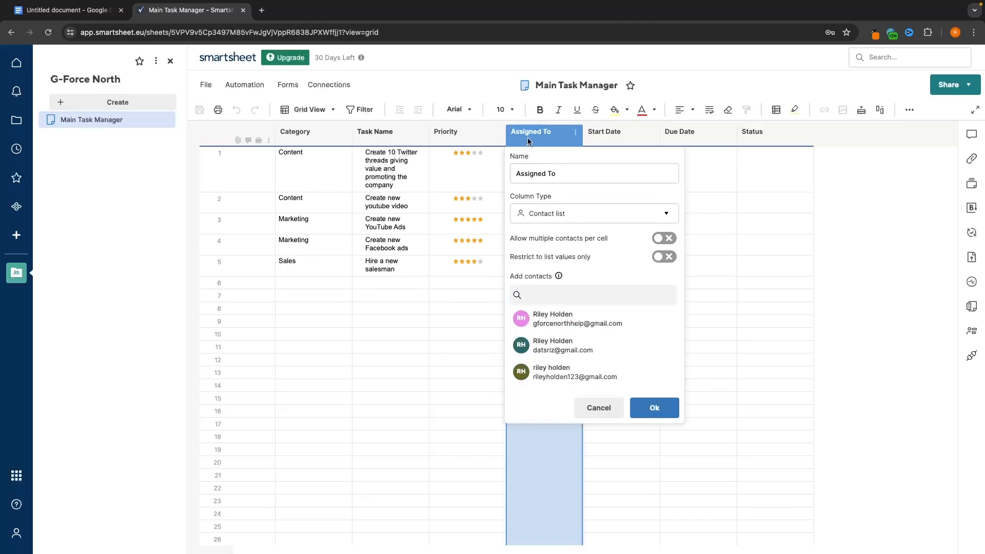
click(657, 408)
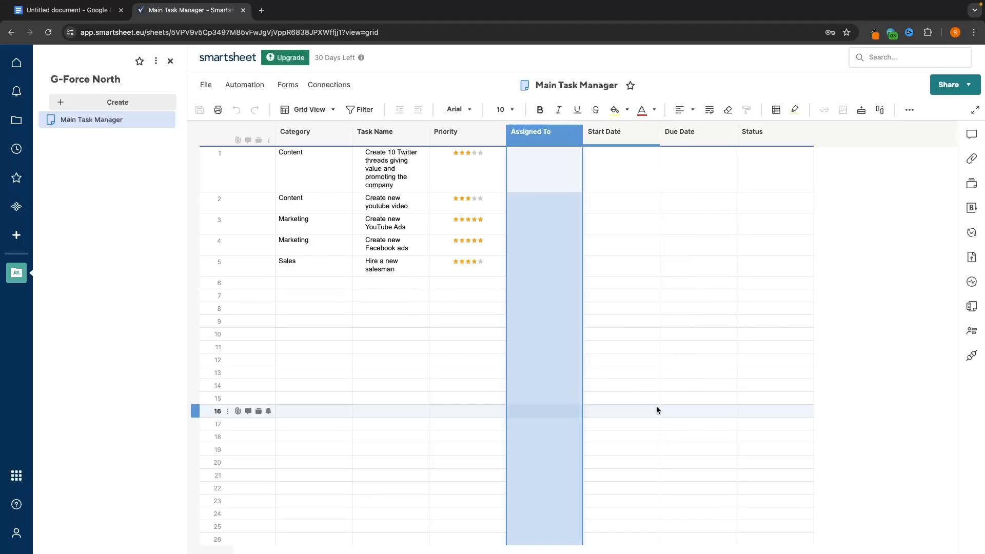
click(623, 373)
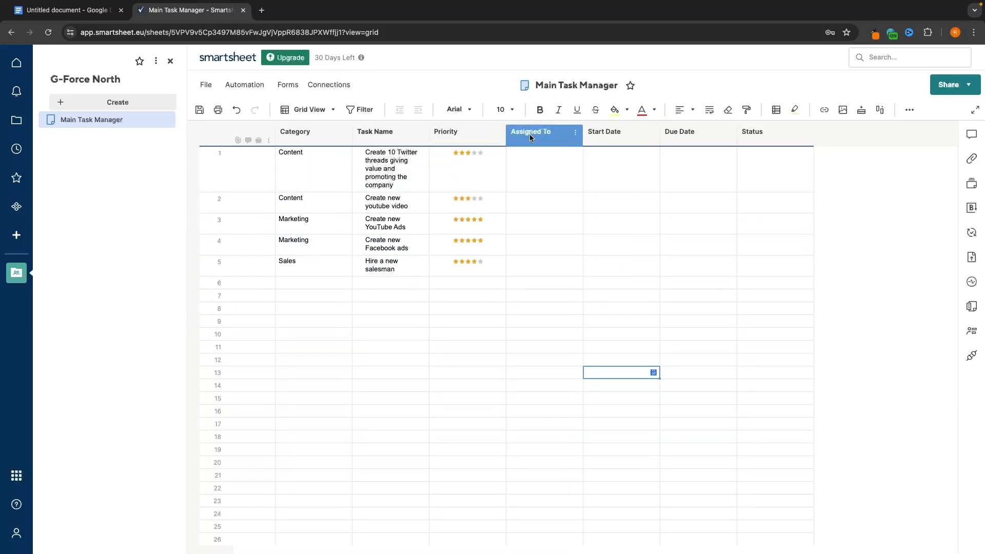
click(519, 166)
click(575, 153)
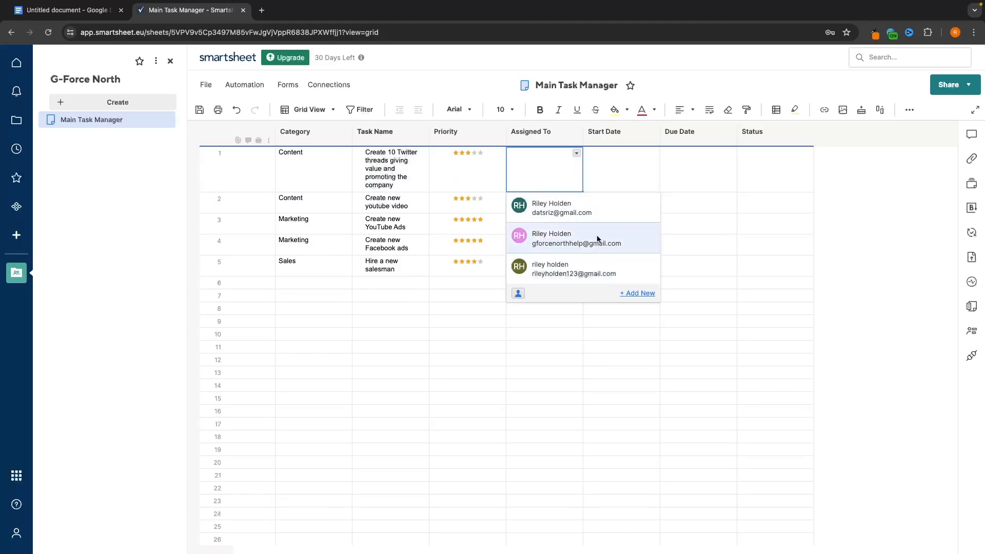
- Assign contacts to the first two tasks, dismissing the notify-assignees prompt
click(562, 247)
click(430, 104)
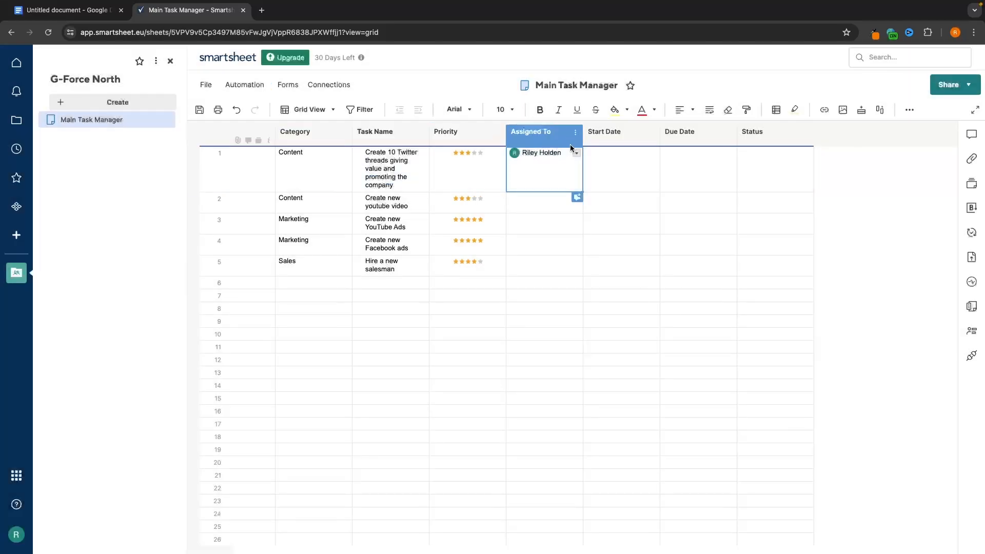
click(539, 201)
click(576, 199)
click(556, 226)
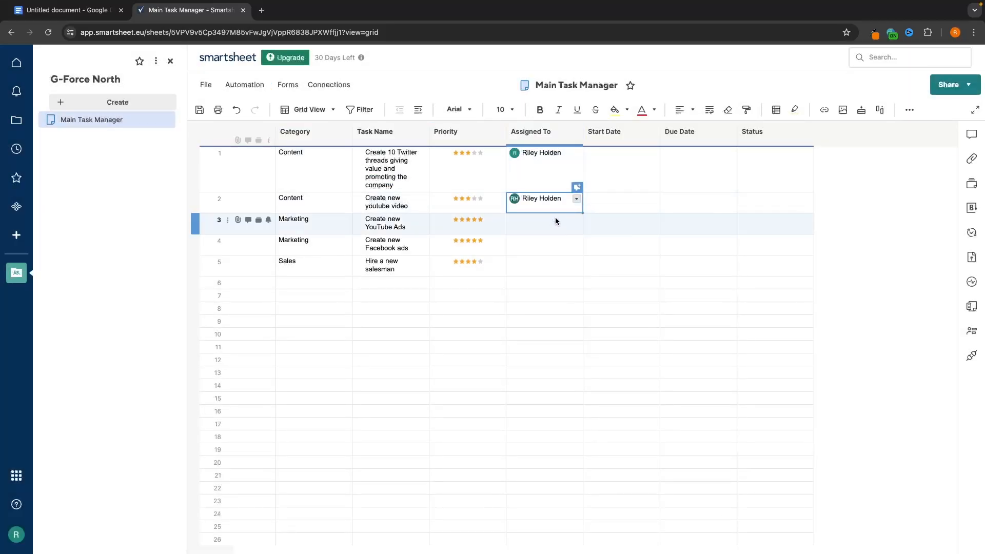
- Assign contacts to tasks 3, 4 and 5 from their Assigned To dropdowns
click(577, 221)
click(552, 303)
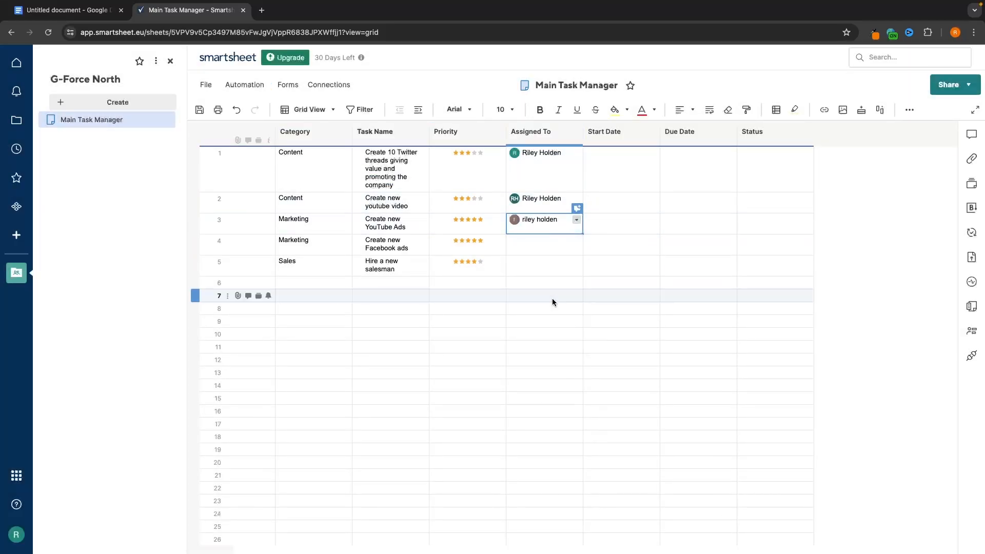
click(573, 243)
click(577, 241)
click(567, 308)
click(547, 271)
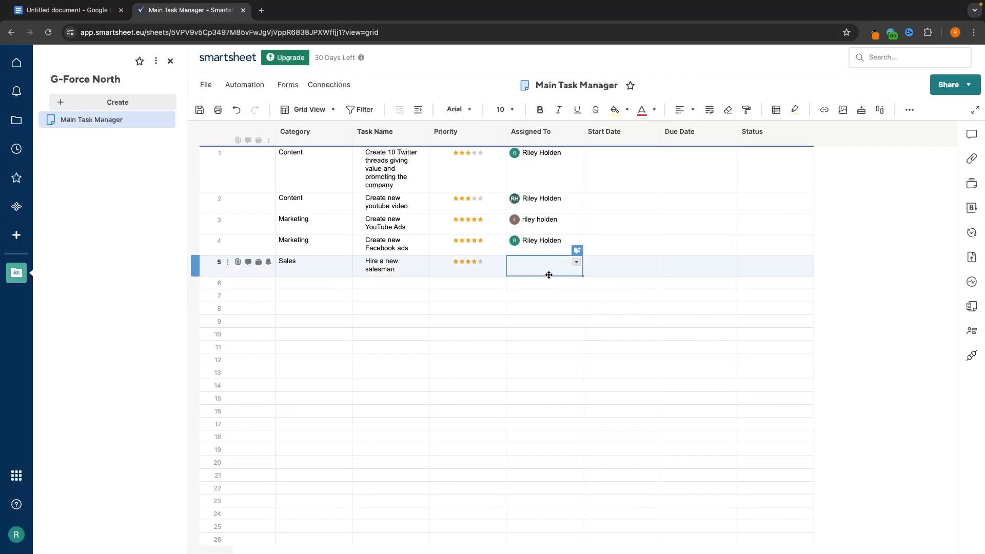
click(577, 262)
click(562, 362)
click(543, 321)
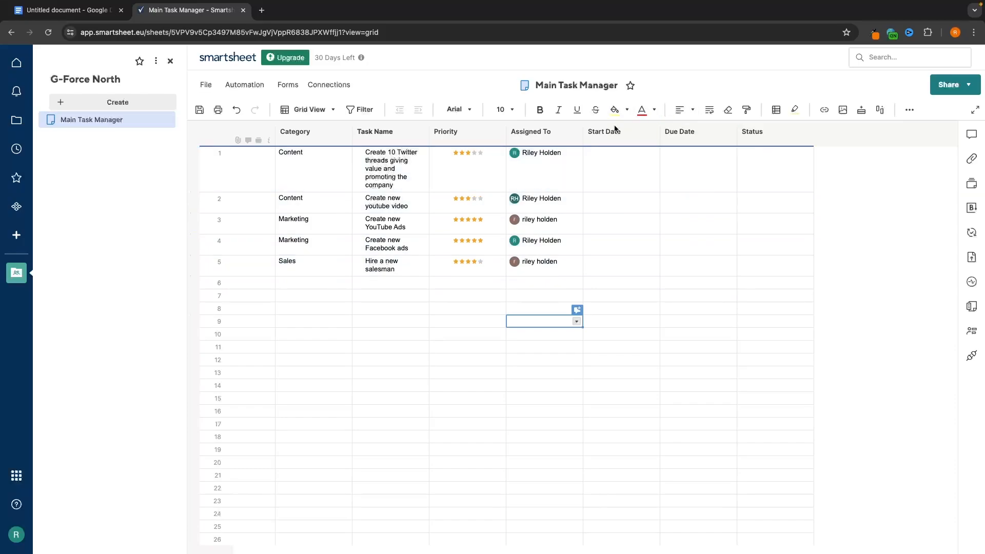
- Set row 1's Start Date to 07/21/24 and fill it down through row 5
click(623, 157)
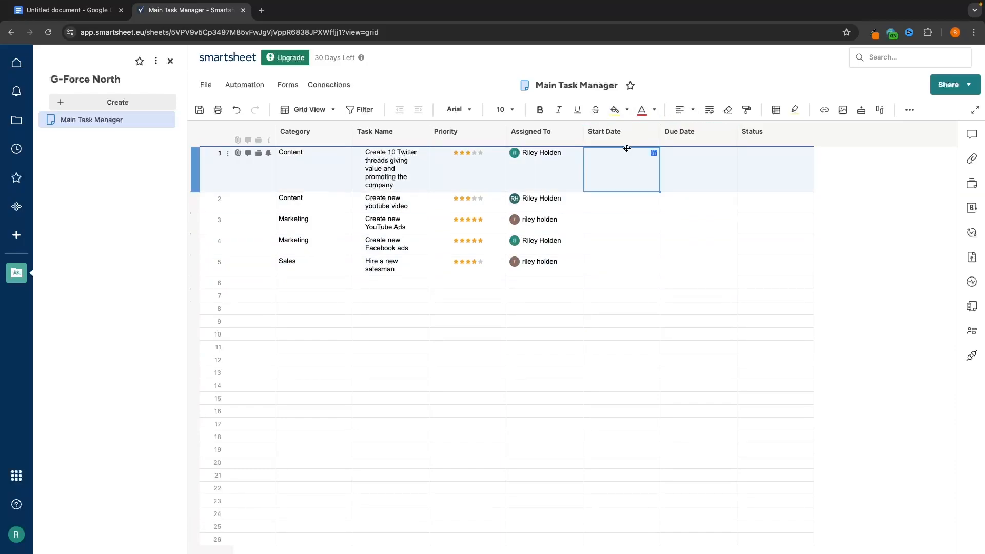
click(653, 153)
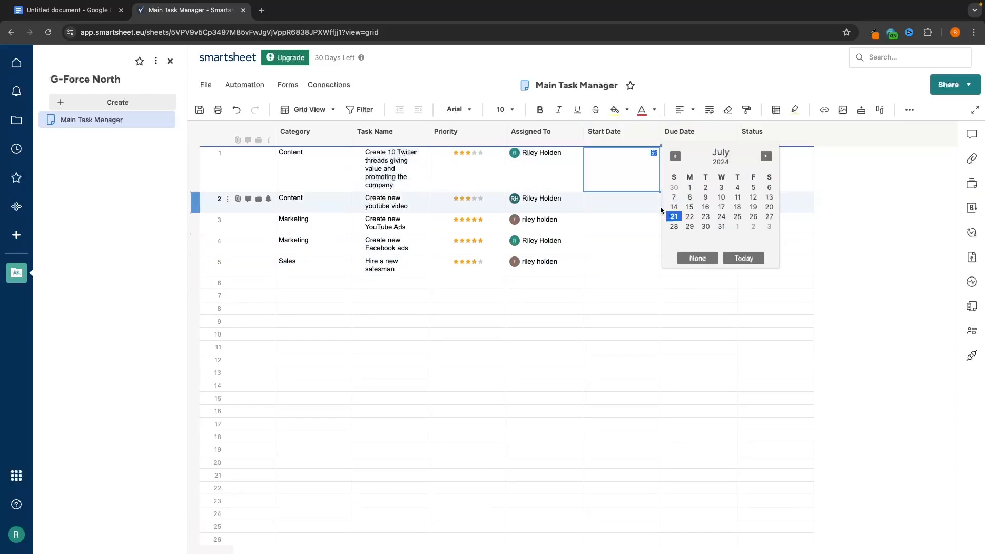
click(673, 218)
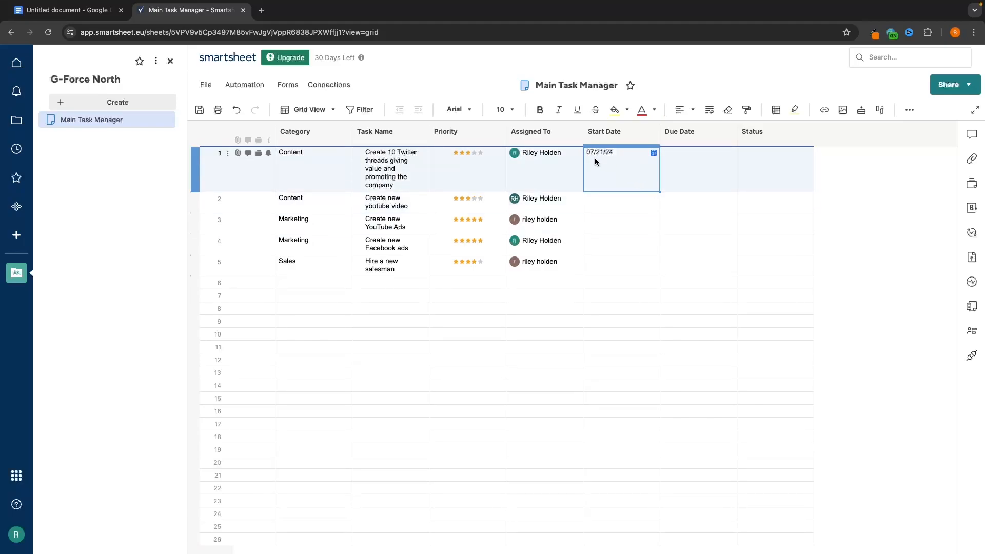
click(615, 202)
click(653, 199)
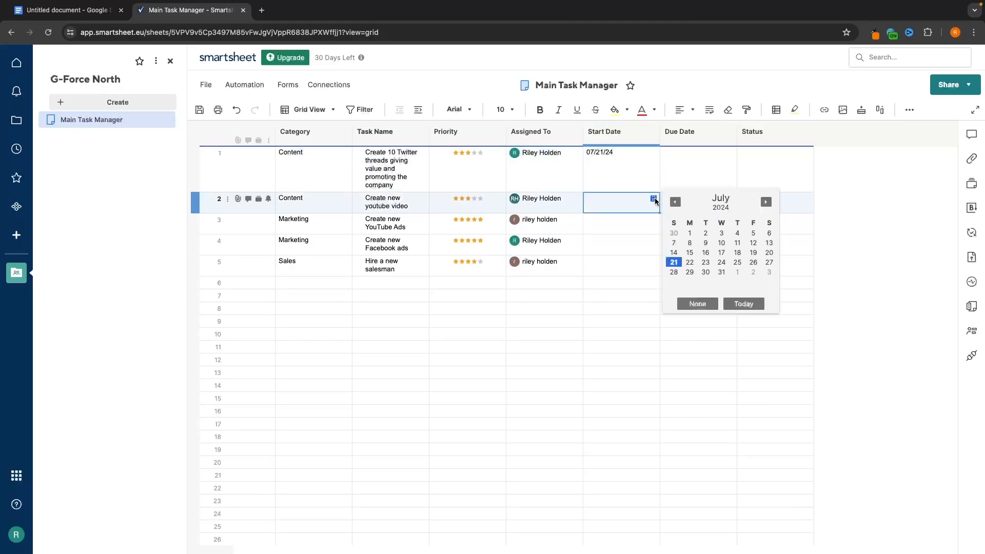
click(631, 168)
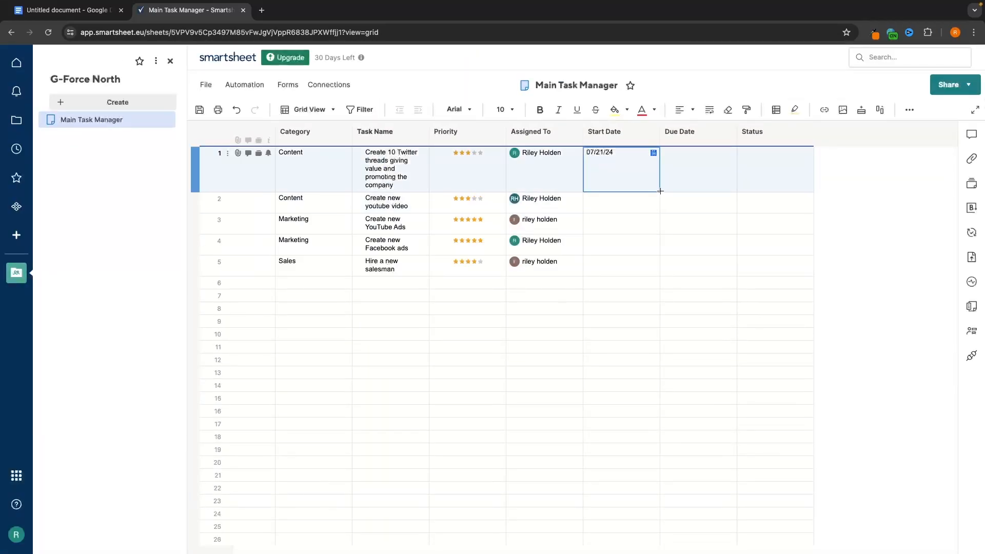
drag(658, 191, 663, 261)
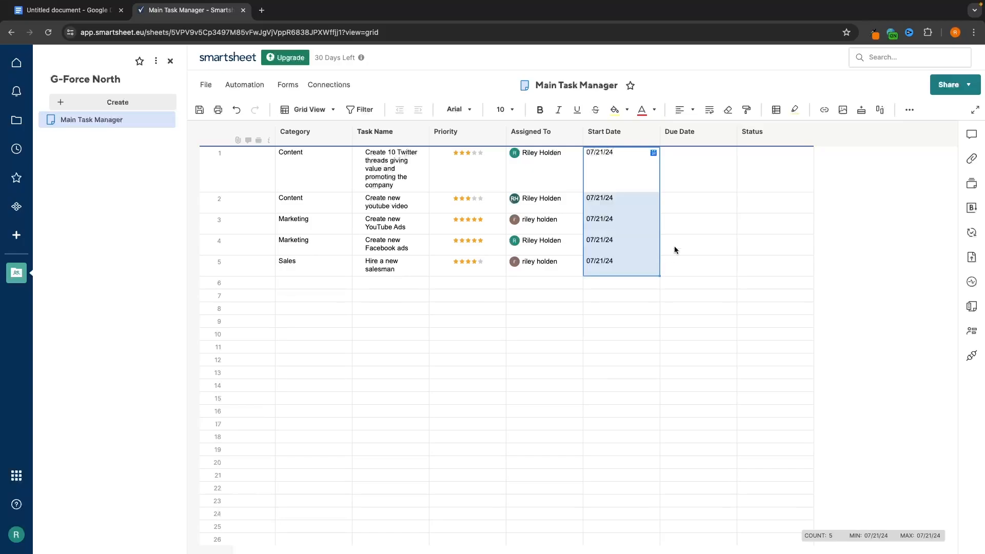
click(709, 243)
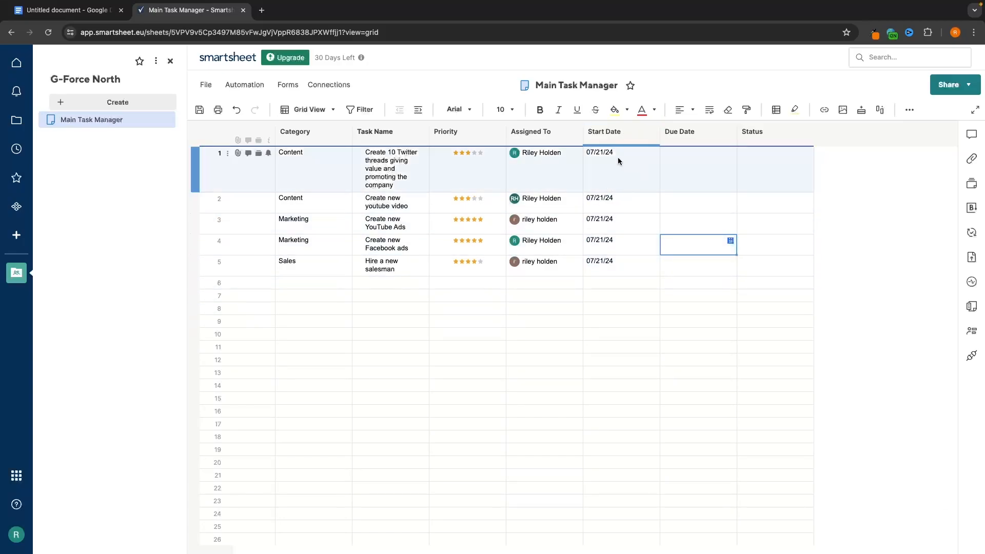
- Set row 1's Due Date to 07/26/24 and fill it down through row 5
click(682, 174)
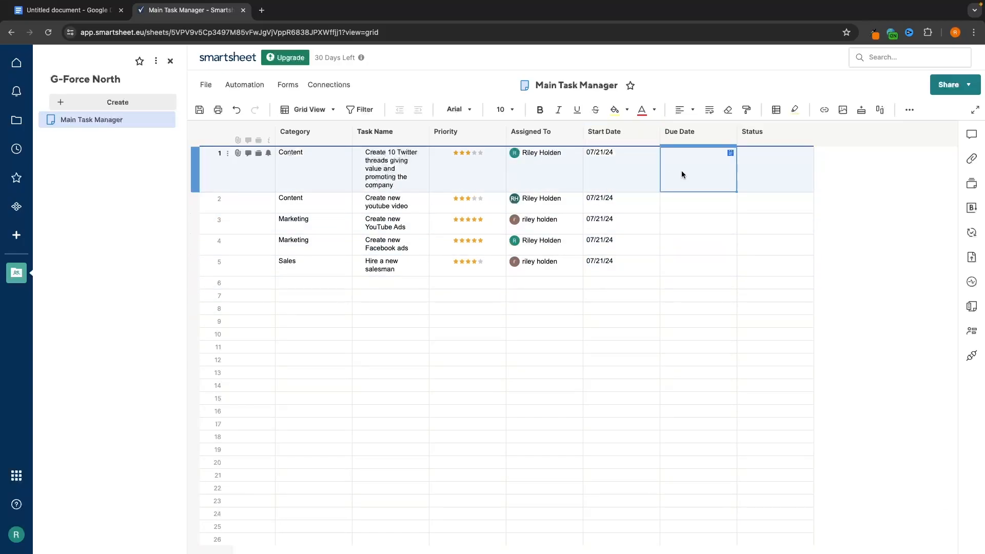
click(681, 174)
click(730, 152)
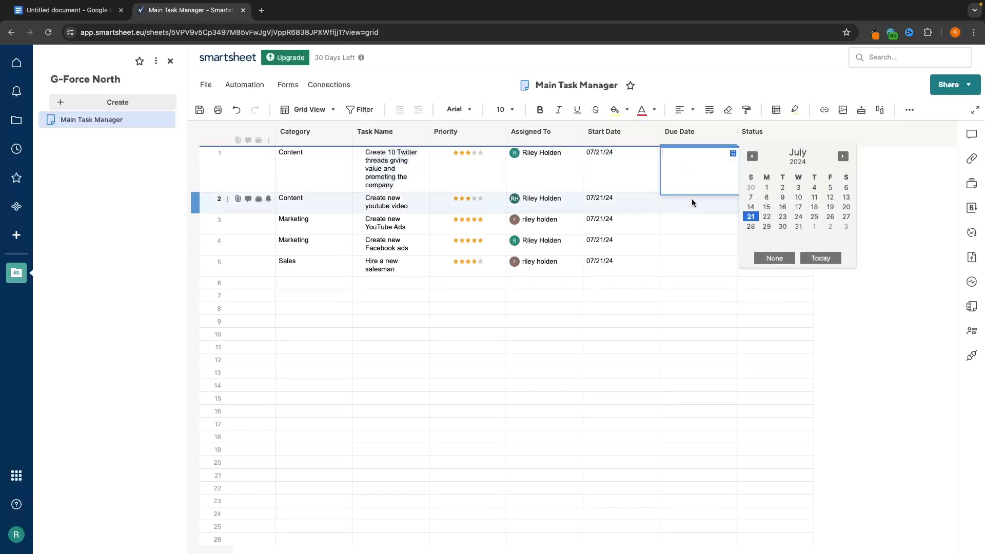
click(826, 216)
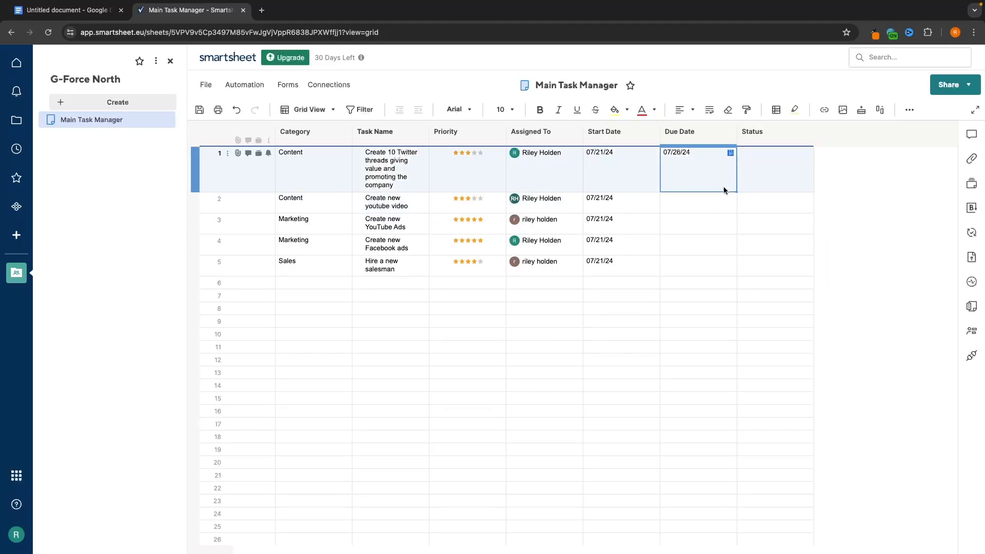
drag(737, 190, 736, 270)
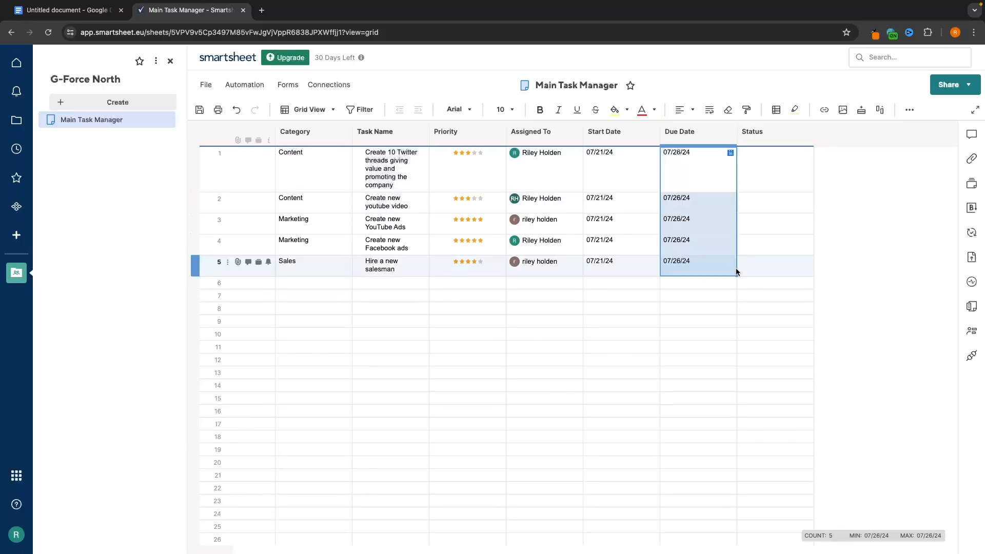
click(578, 334)
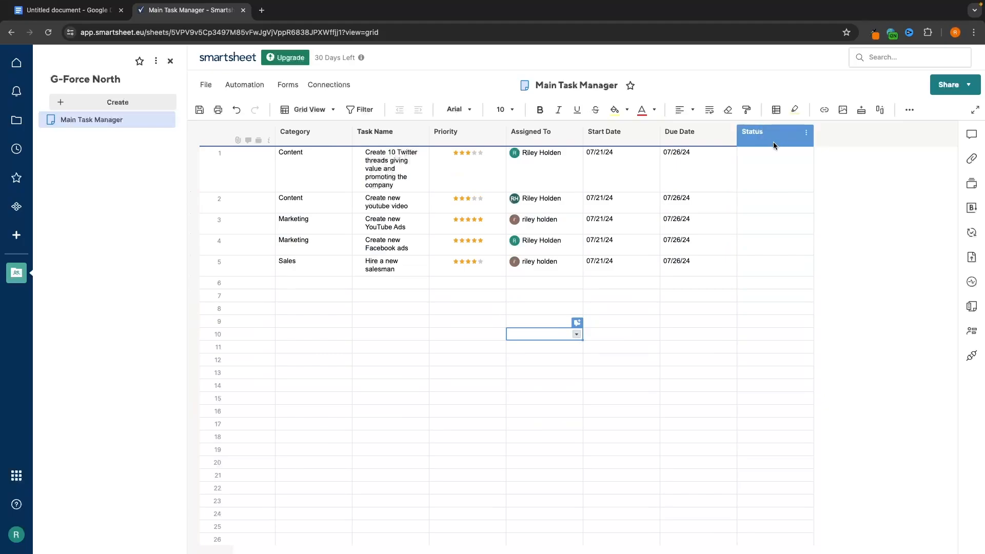
- Set the first two tasks' Status to Yellow
click(763, 163)
click(807, 153)
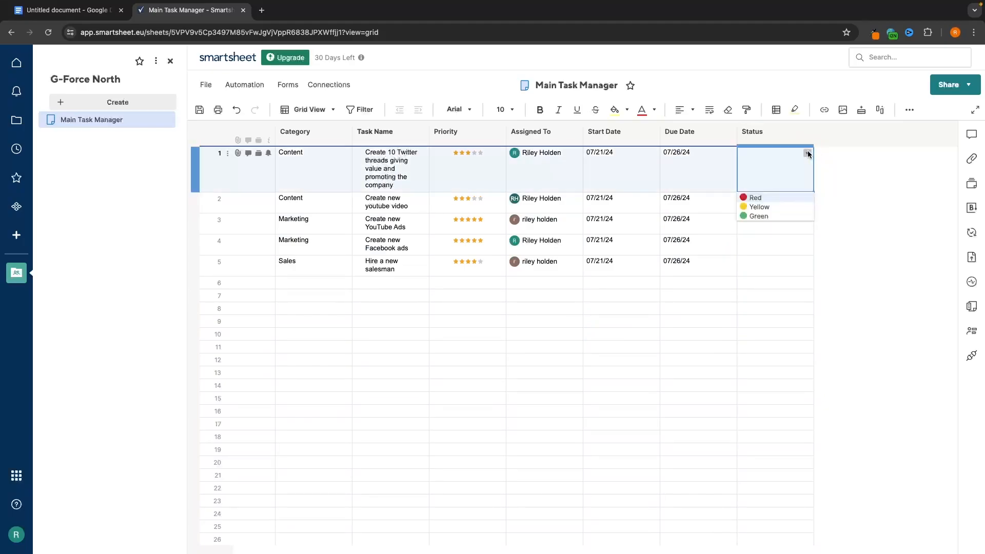
click(767, 210)
click(788, 209)
click(808, 201)
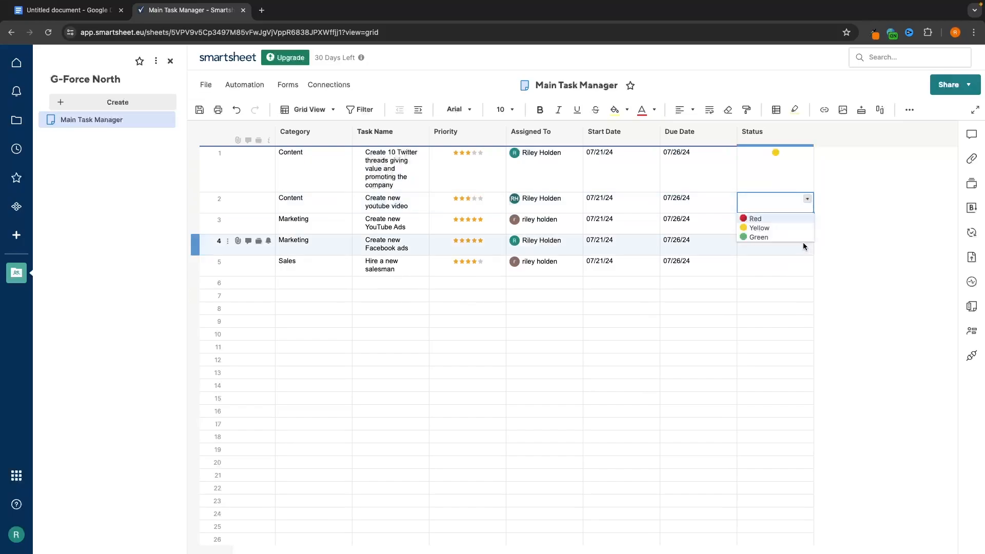
click(796, 230)
- Set Status to Red for row 3, Green for row 4 and Yellow for row 5
click(780, 227)
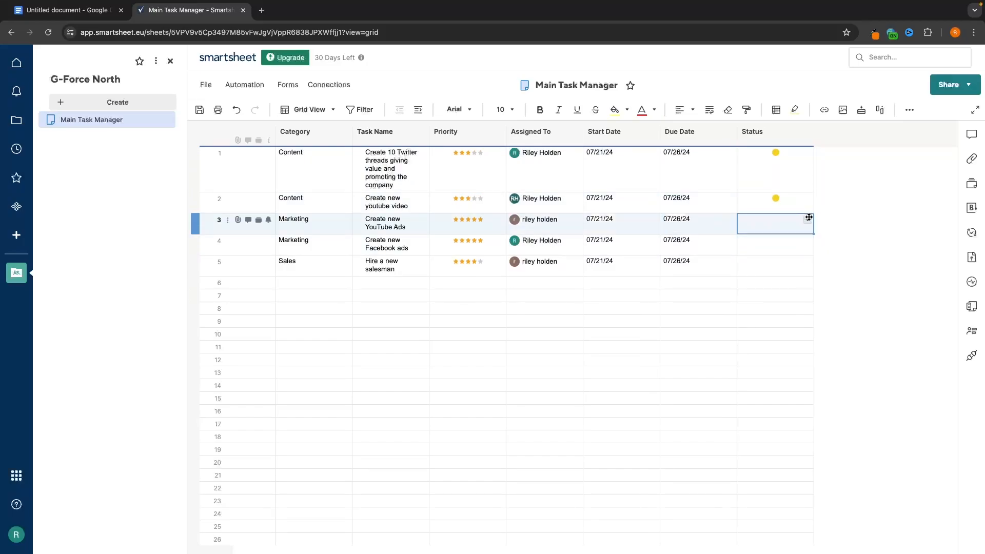
click(807, 221)
click(793, 239)
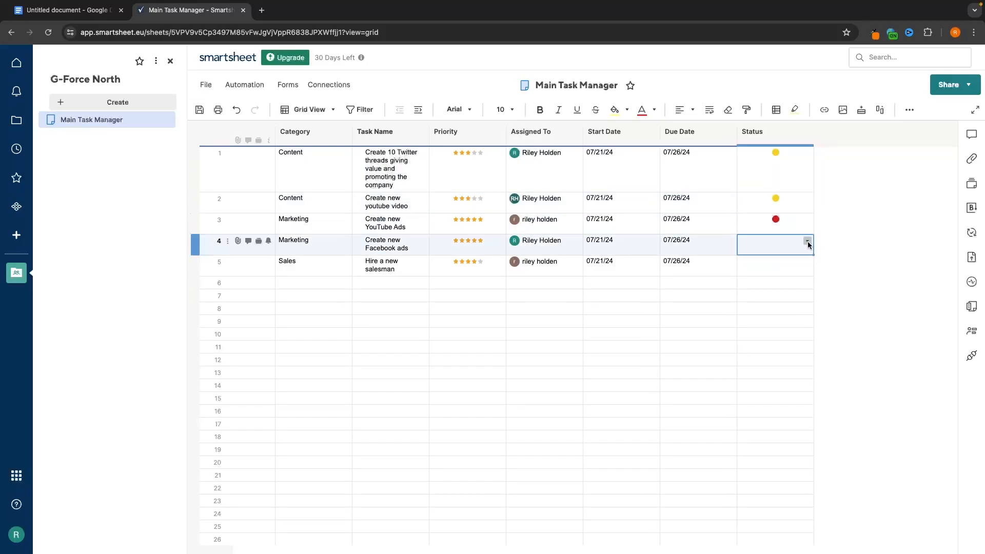
click(807, 242)
click(752, 276)
click(807, 262)
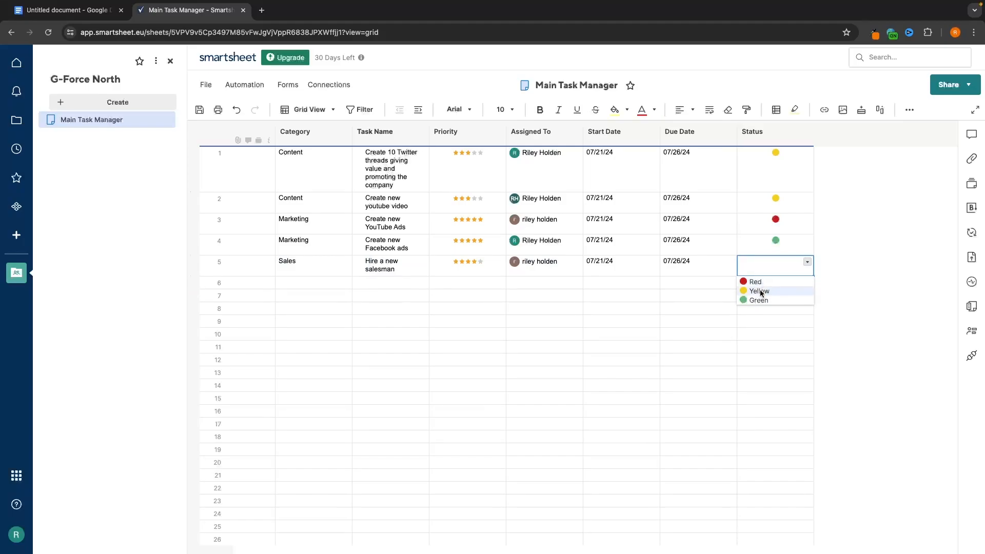
click(760, 291)
click(857, 286)
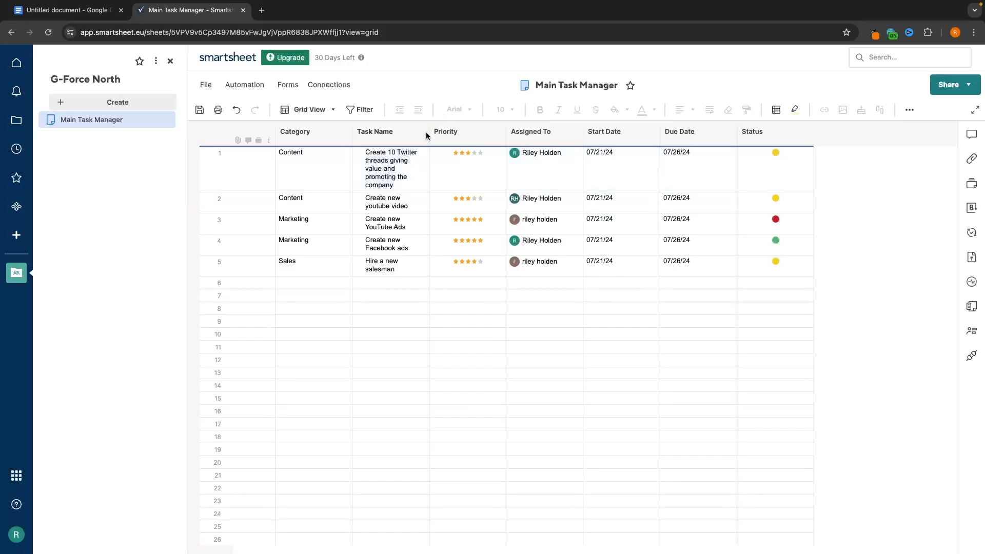
- Try the Tahoma font on a task name, then undo it
click(405, 202)
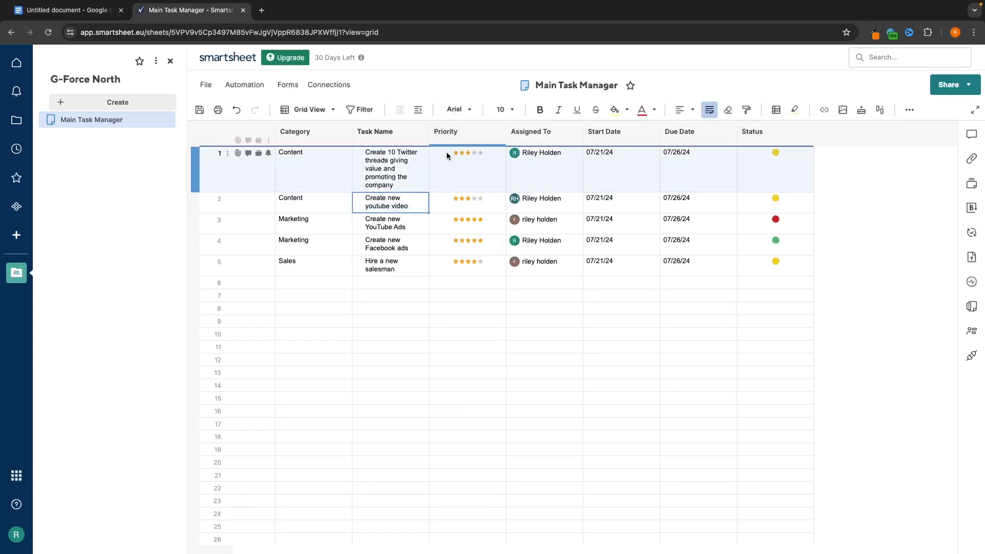
click(455, 110)
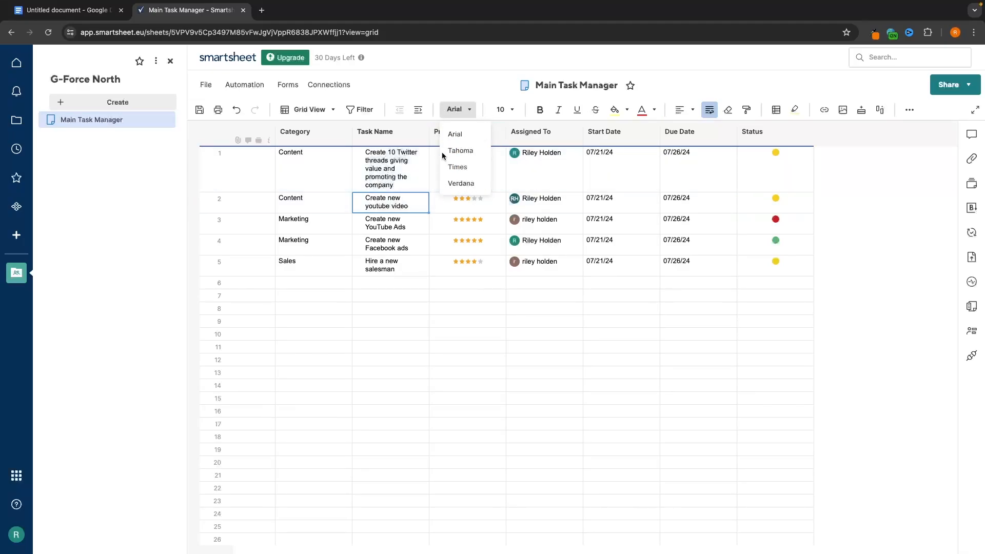
click(409, 224)
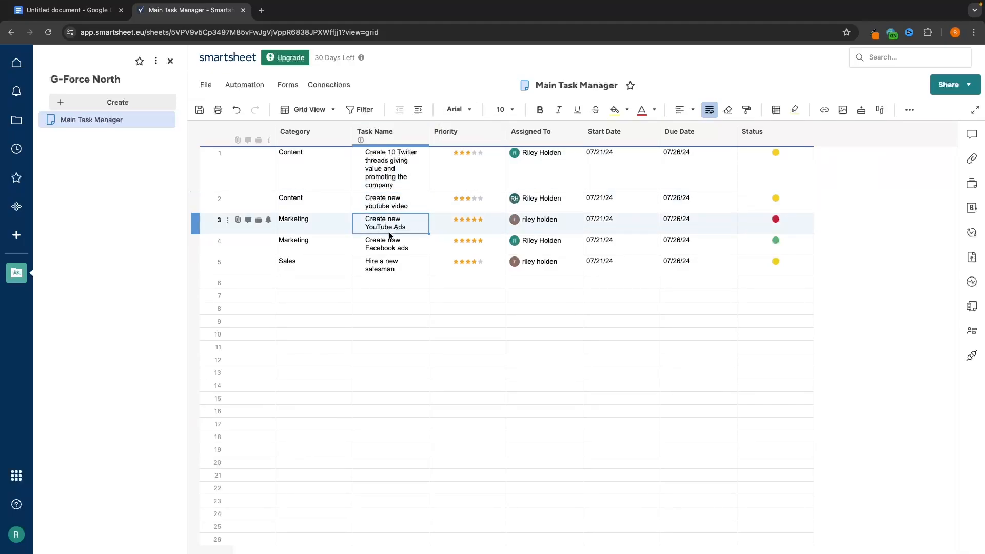
click(455, 109)
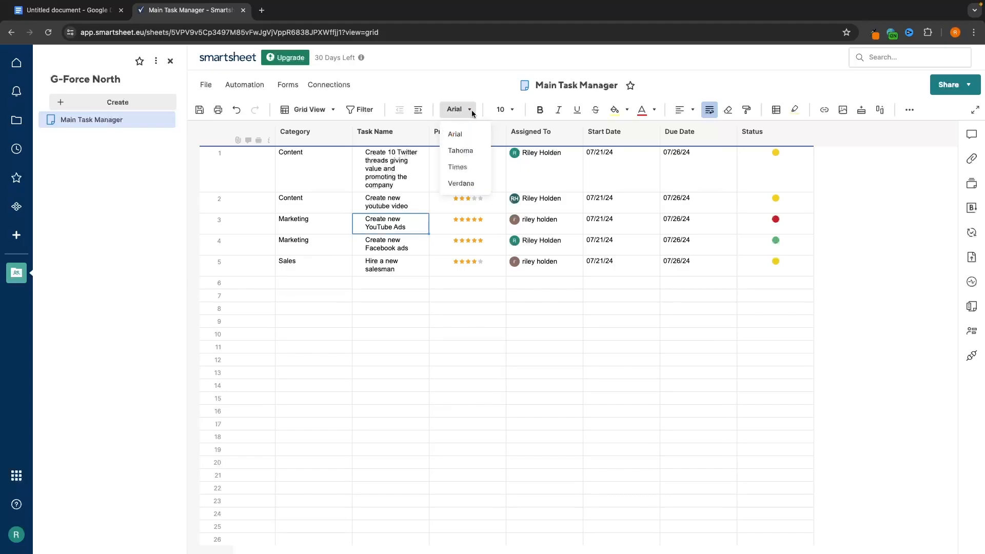
click(459, 156)
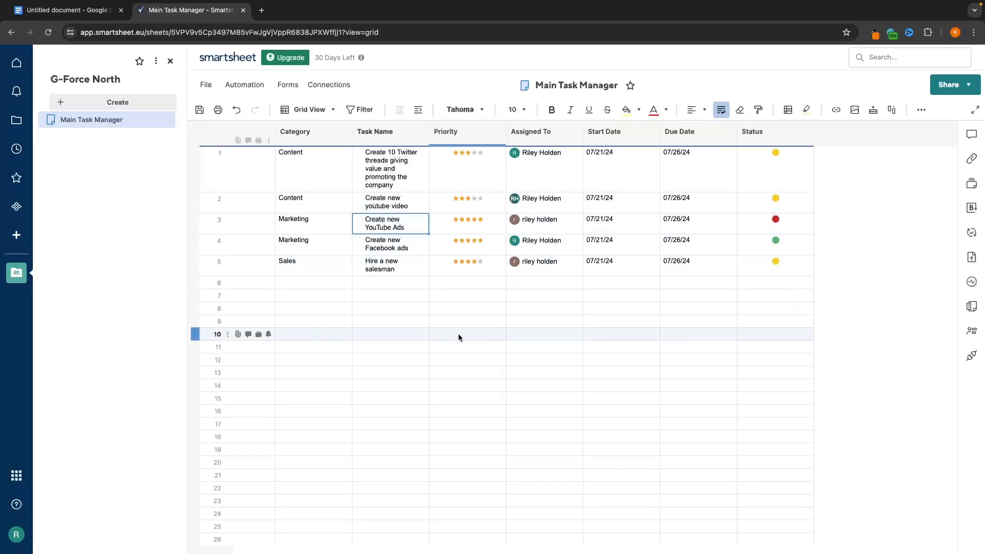
key(ctrl+z)
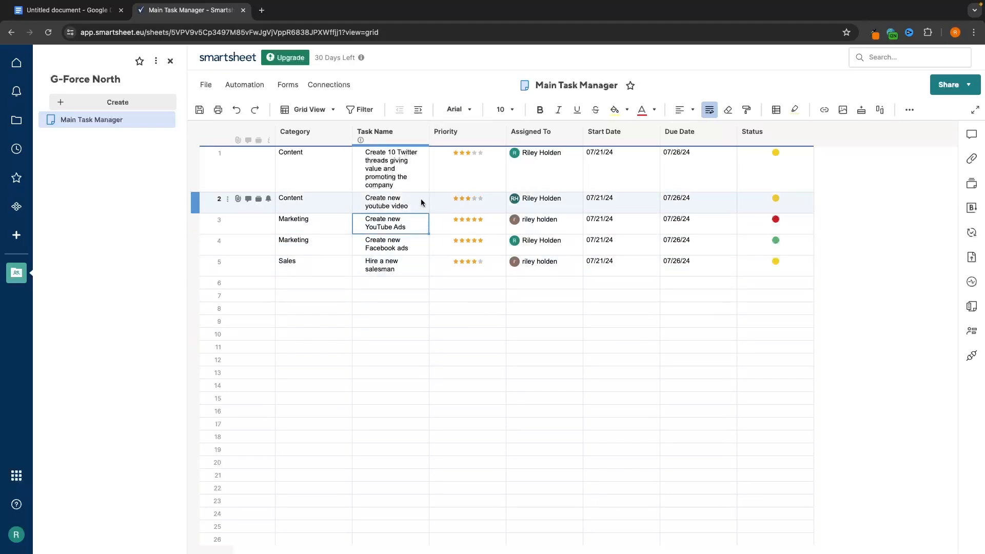
- Select the Category and Task Name cells of all five tasks
click(398, 168)
drag(398, 167, 400, 265)
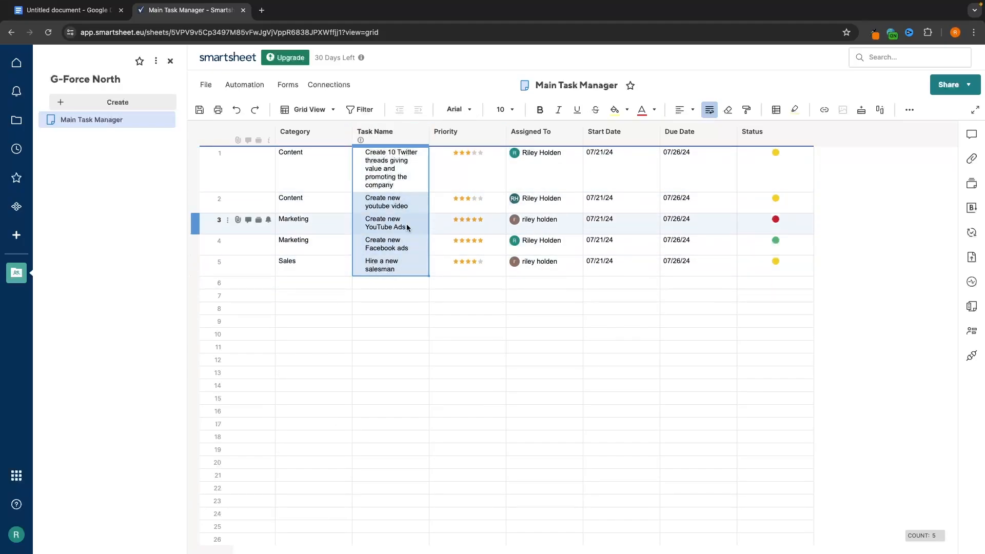
click(303, 167)
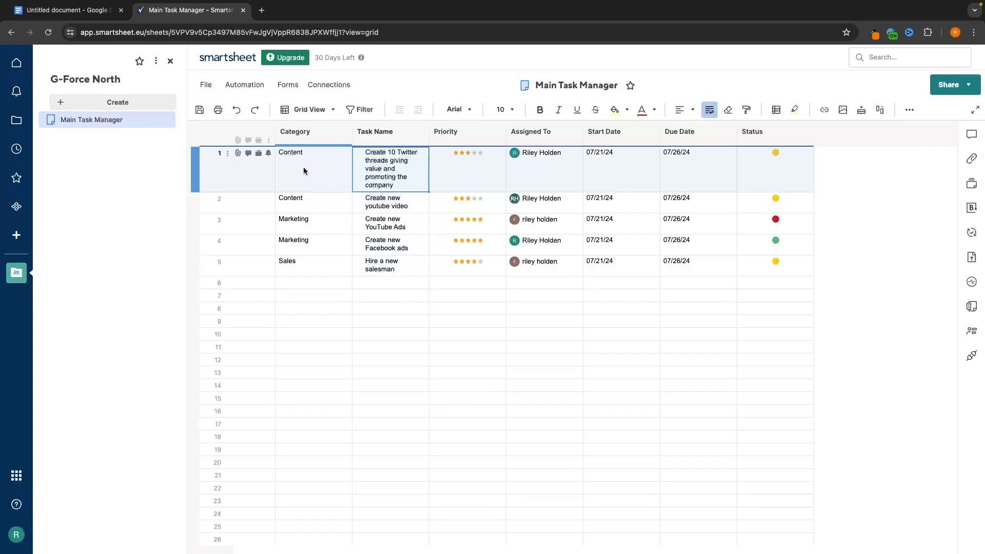
shift+click(388, 263)
click(336, 342)
click(315, 174)
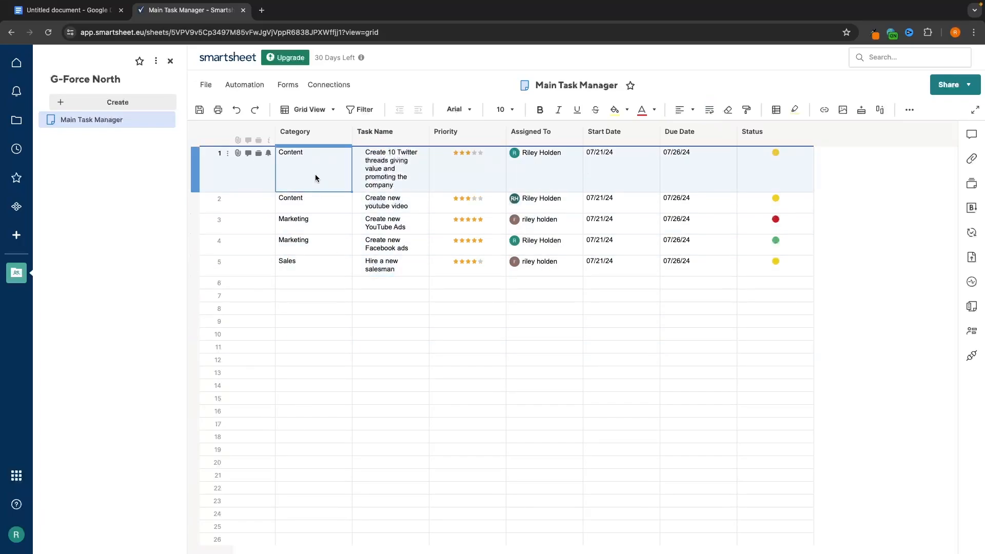
shift+click(389, 267)
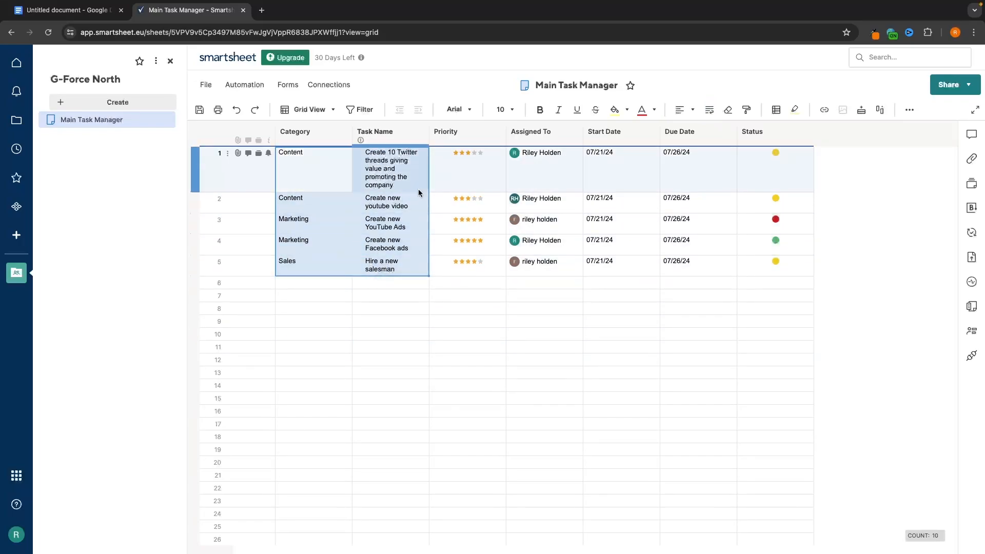
- Try Verdana and font size 28 on the selection, undoing both
click(464, 109)
click(460, 185)
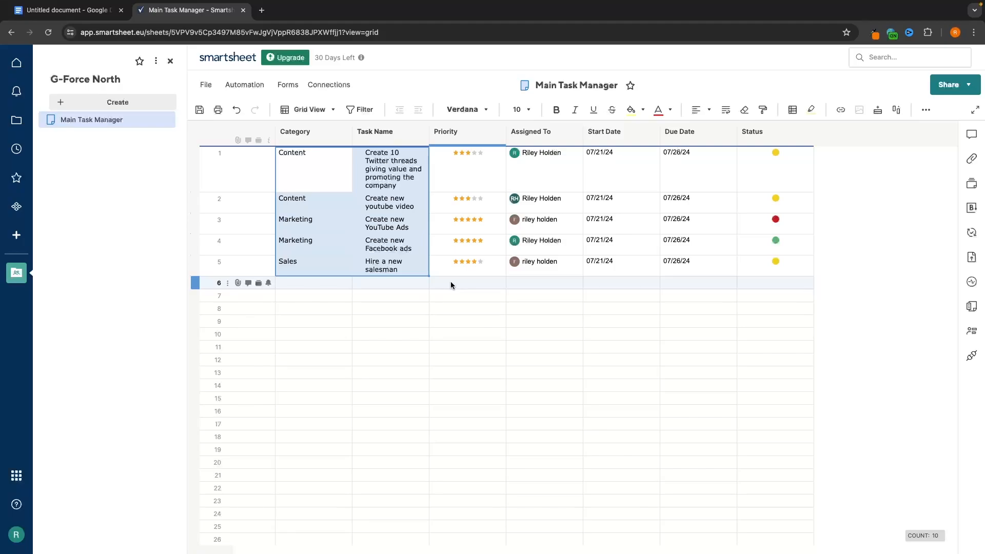
click(235, 109)
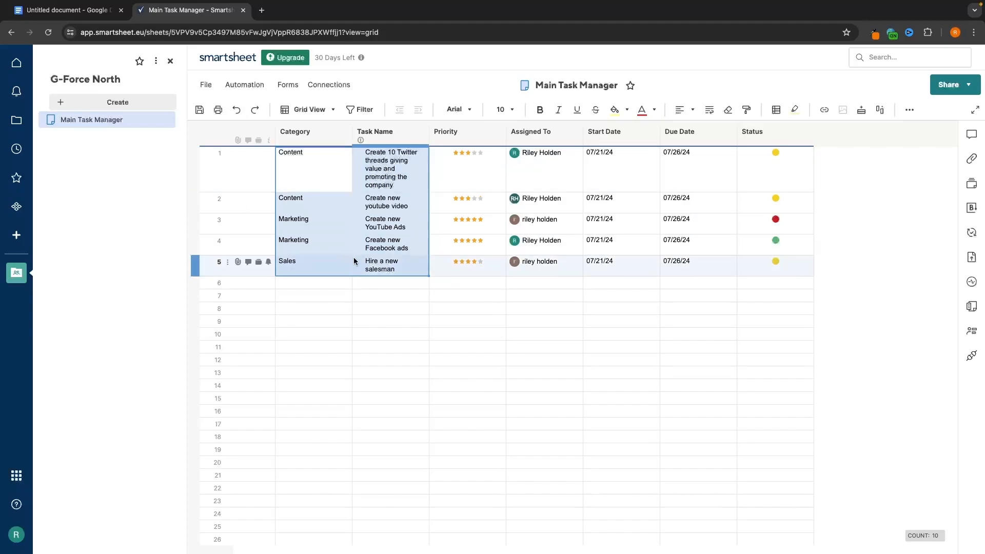
click(502, 110)
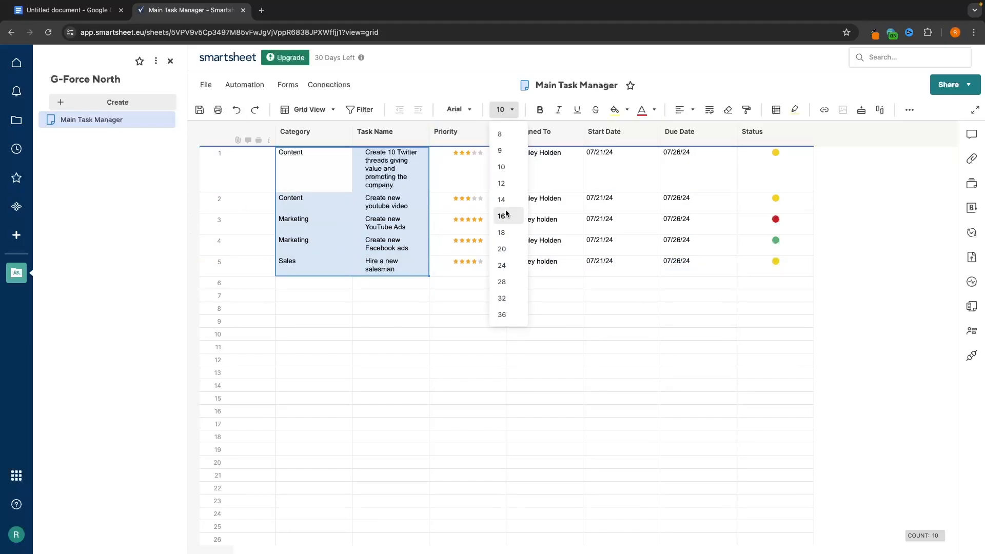
click(503, 280)
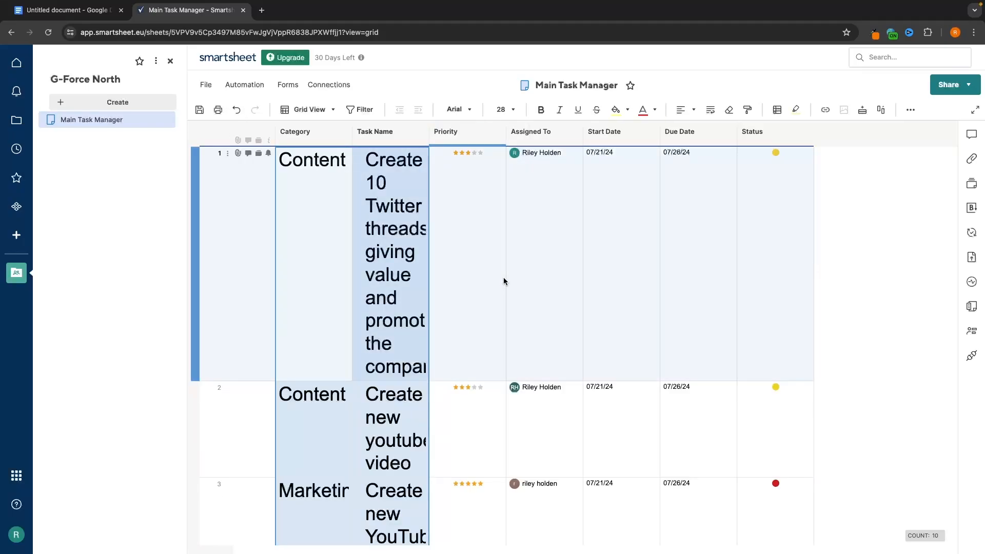
key(super+z)
- Try sizes 12 and 14, settle on 10, and apply bold, italic and underline
click(506, 112)
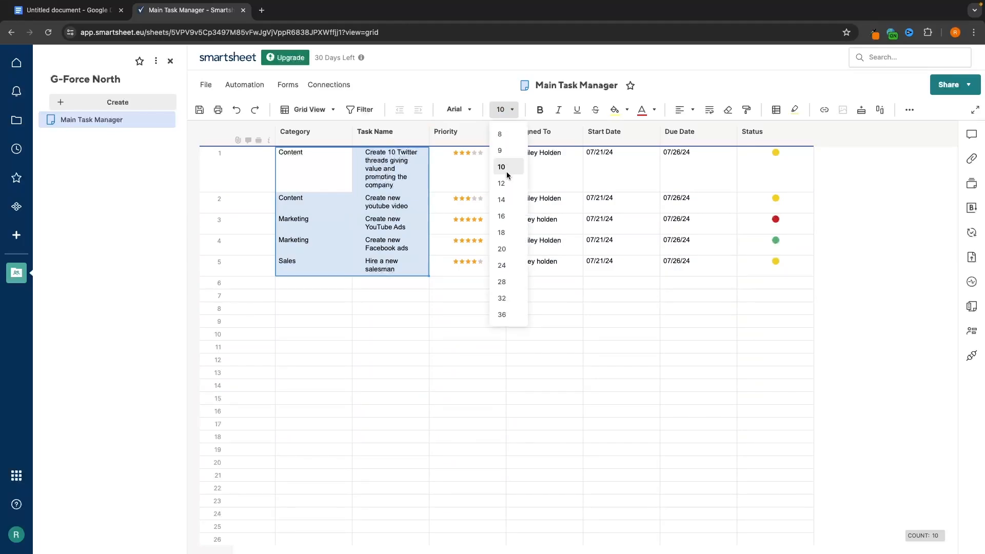
click(507, 186)
click(505, 109)
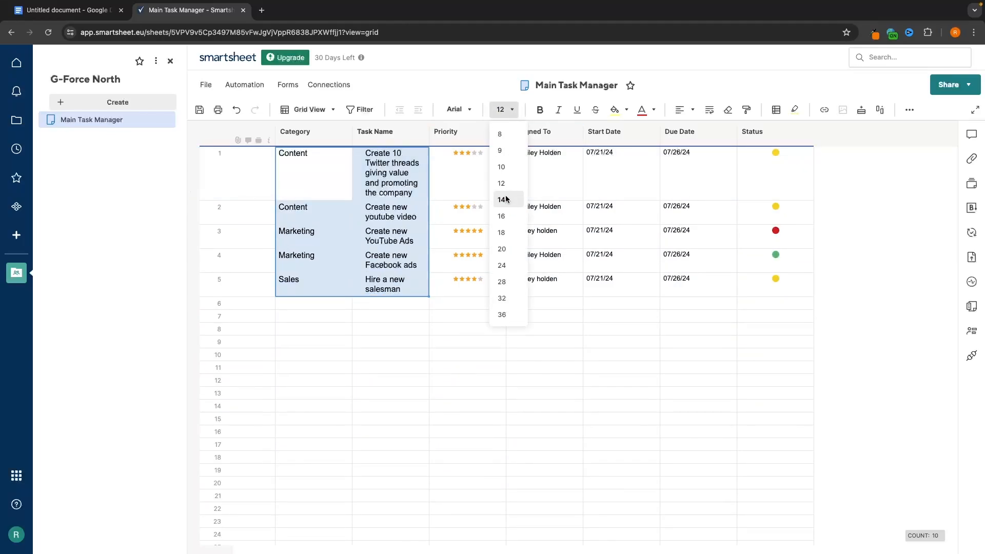
click(503, 200)
click(507, 109)
click(501, 167)
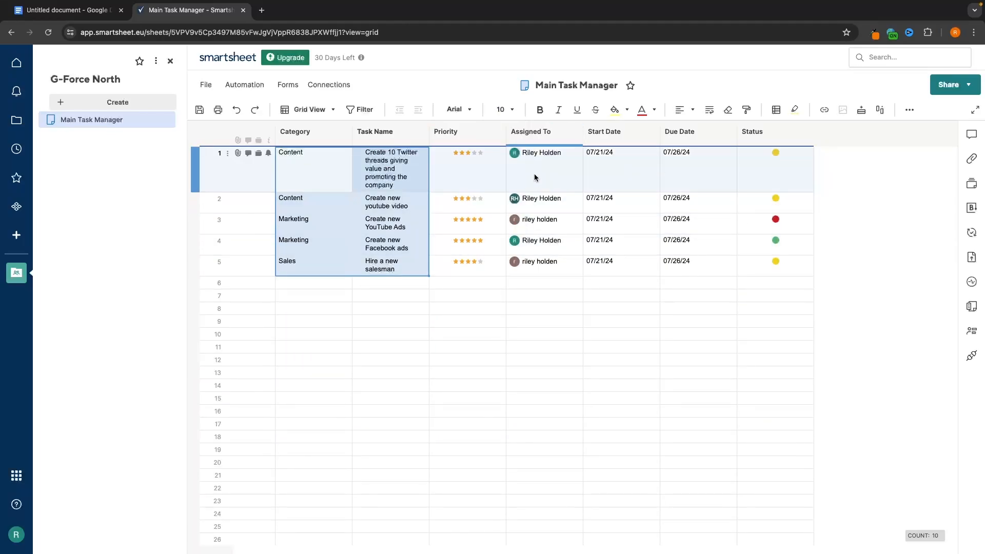
click(539, 109)
click(558, 110)
click(577, 110)
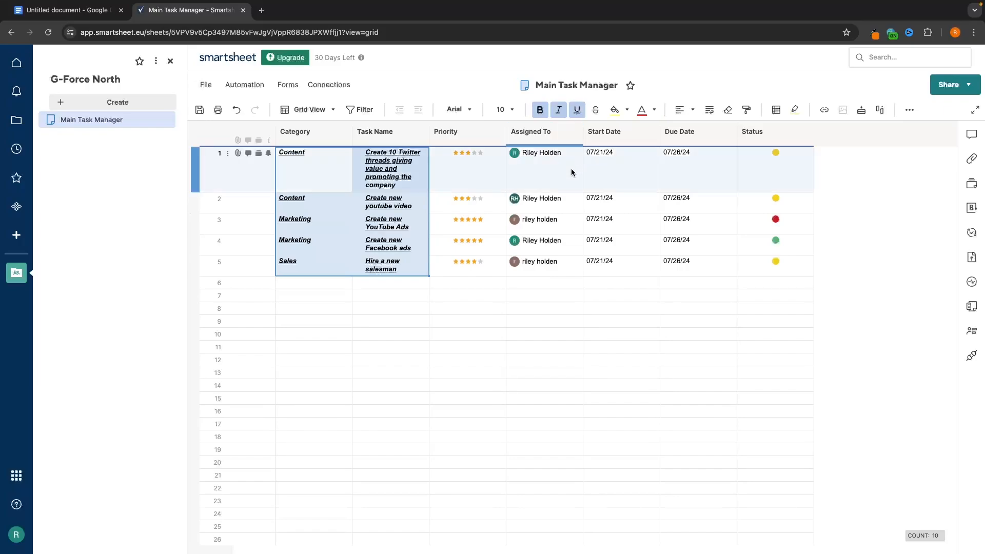
- Turn off italic and underline, and toggle strikethrough on and off, leaving plain bold
click(558, 111)
click(576, 110)
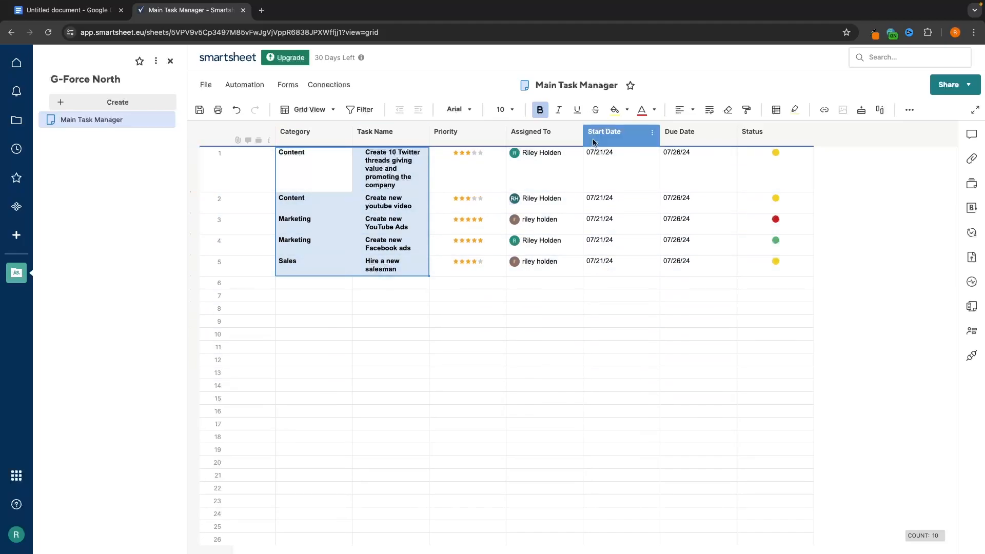
click(594, 111)
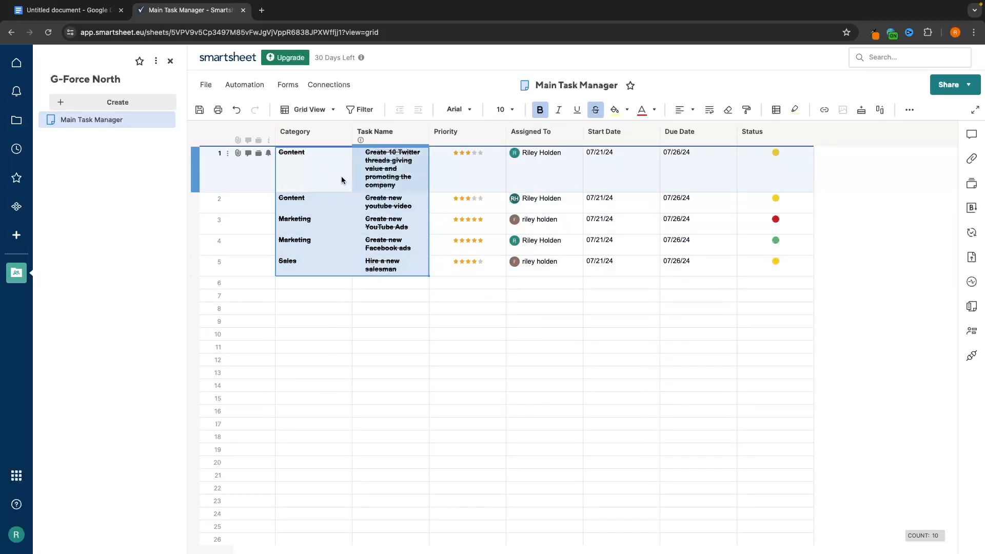
click(595, 110)
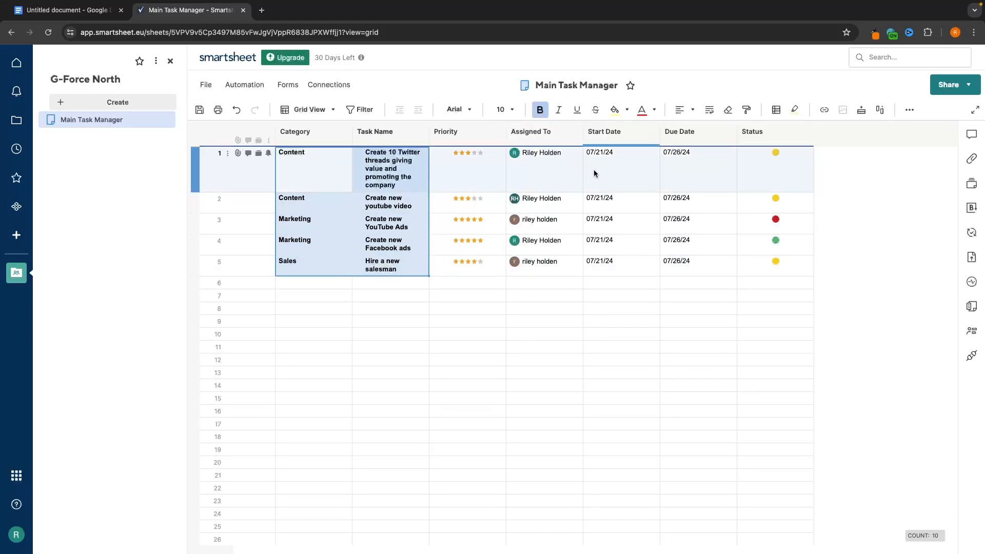
drag(325, 164, 298, 537)
scroll(373, 437, up, 2)
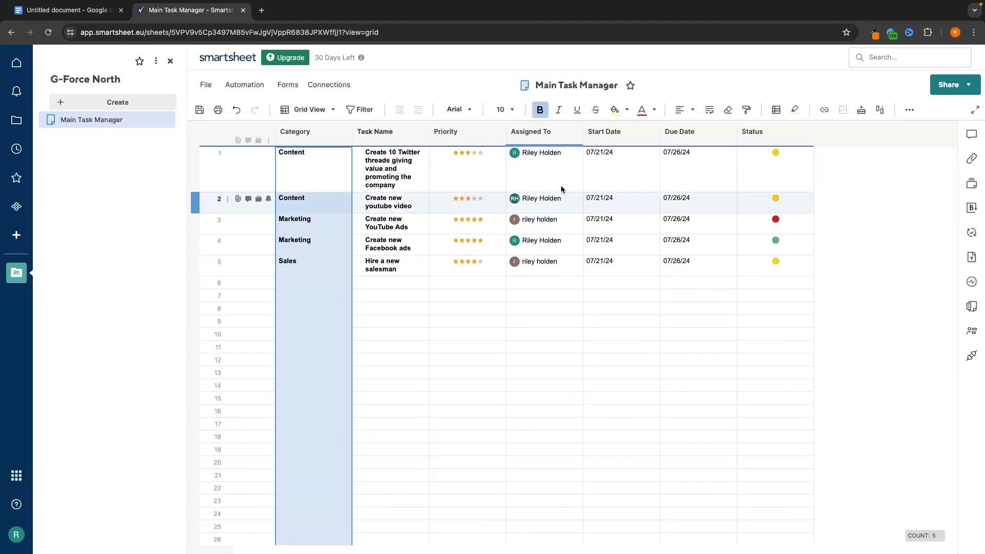
click(627, 110)
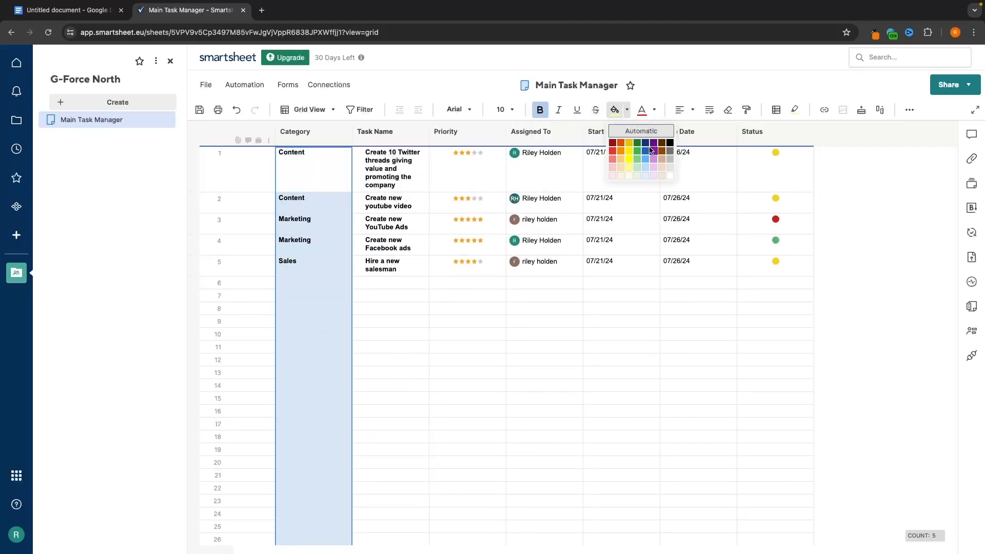
click(670, 143)
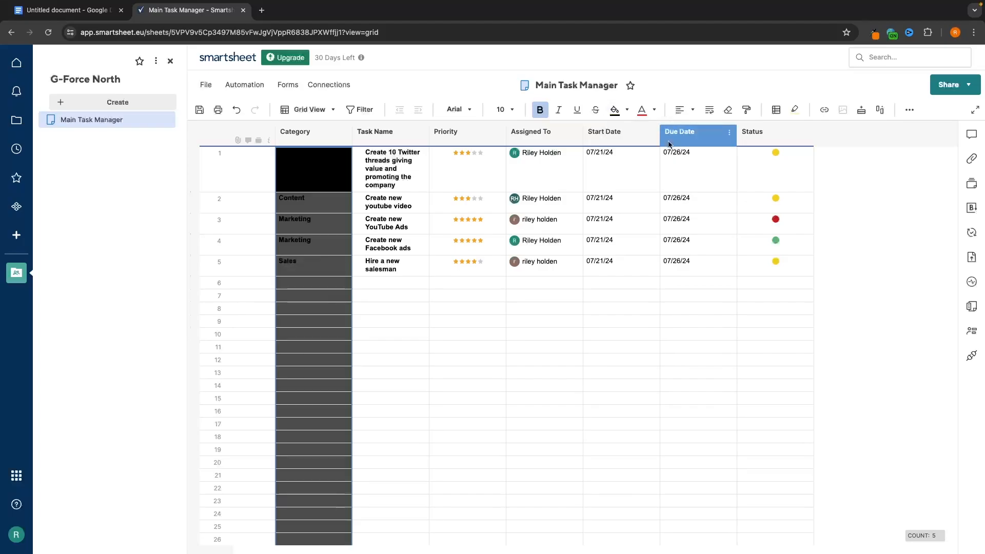
click(641, 110)
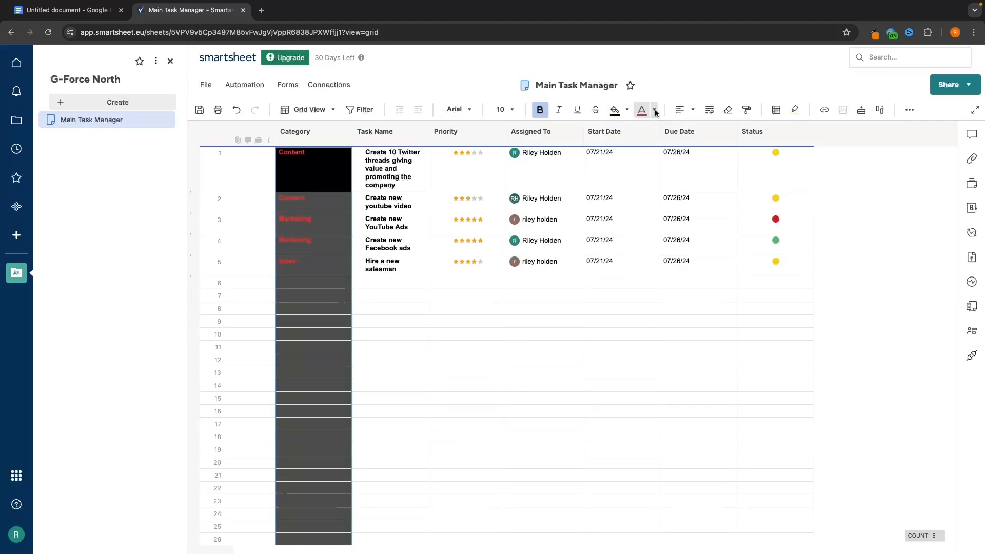
click(654, 110)
click(697, 171)
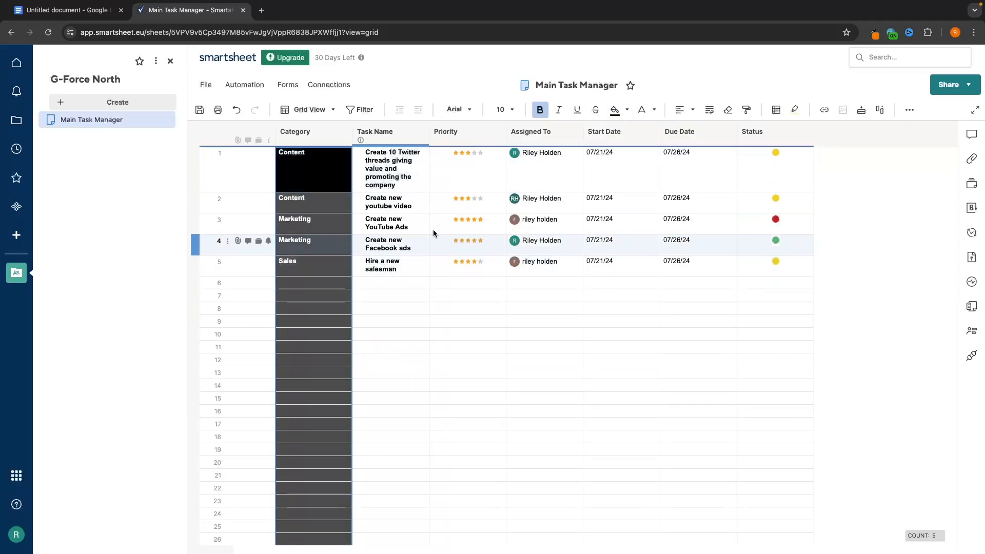
drag(454, 164, 454, 505)
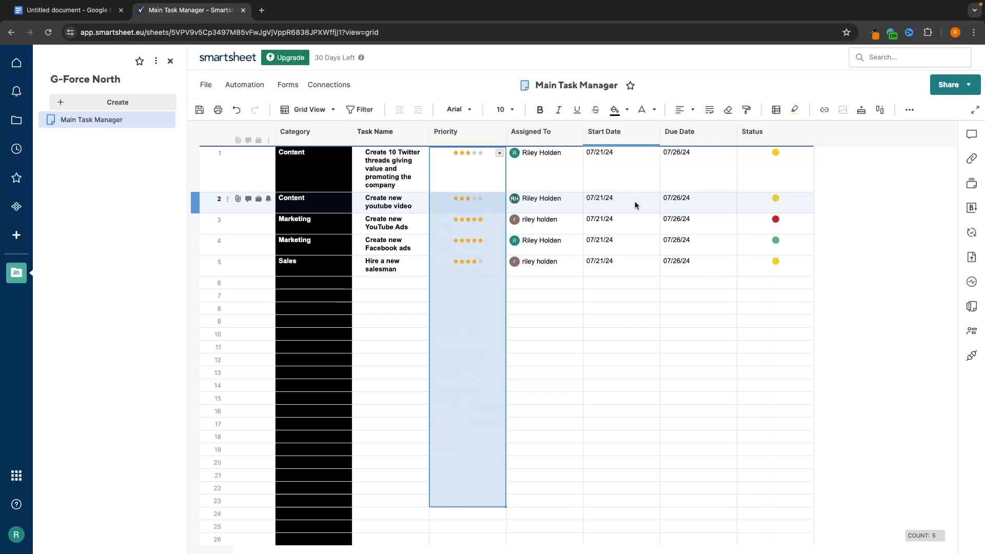
click(614, 109)
click(549, 357)
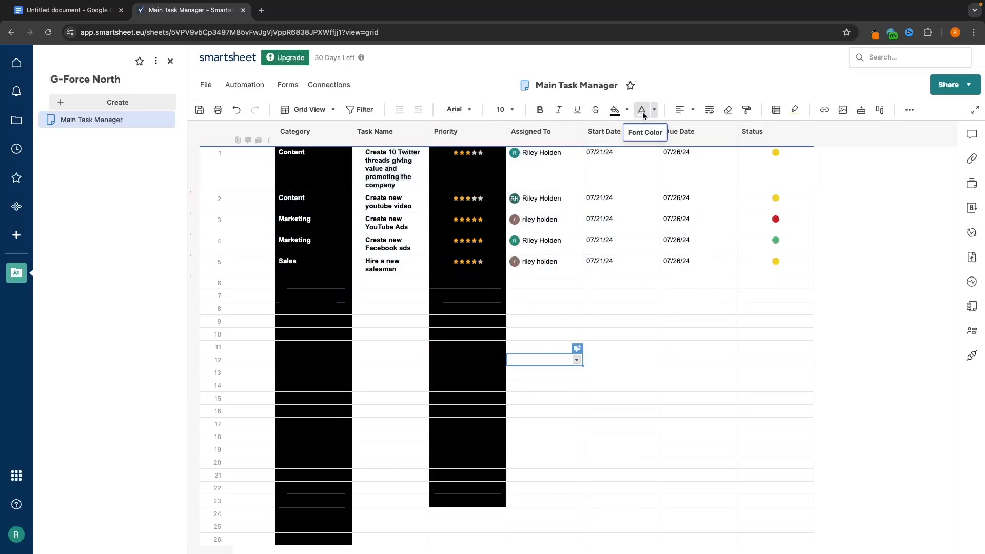
key(ctrl+z)
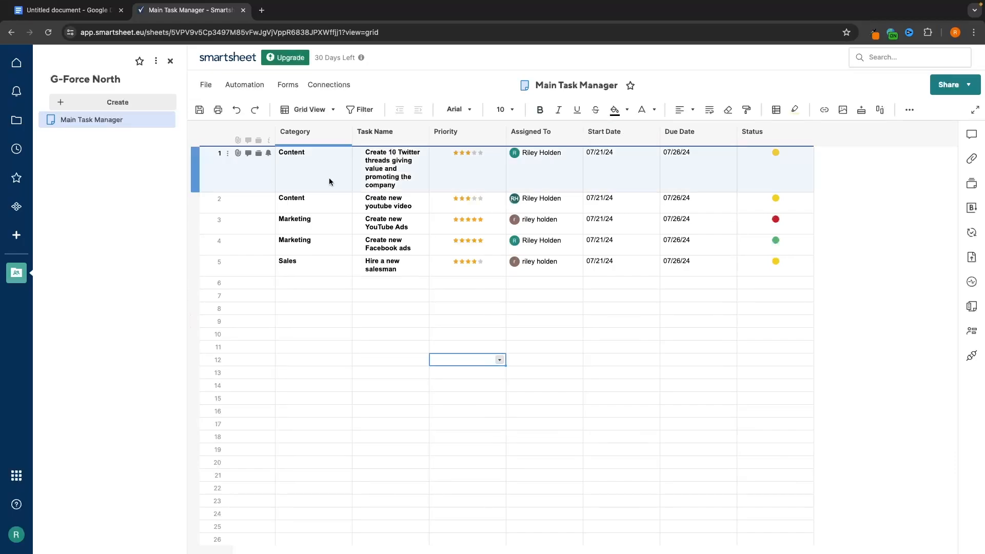
drag(330, 183, 394, 266)
click(539, 110)
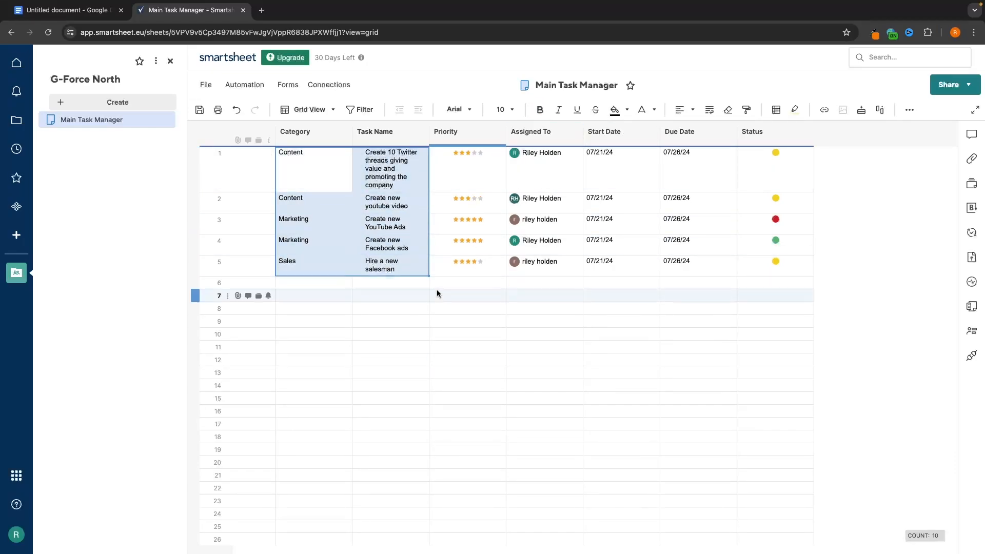
click(436, 291)
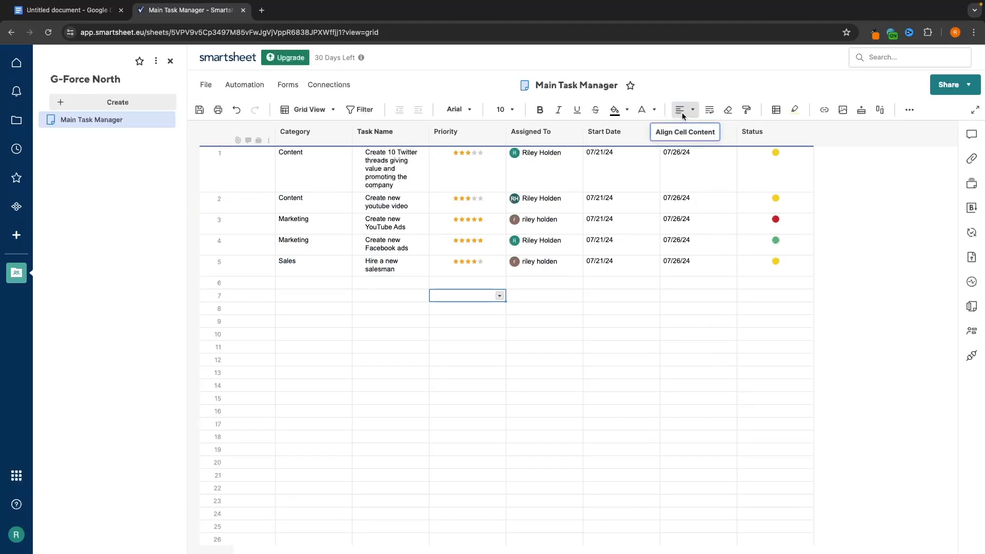
drag(318, 169, 401, 271)
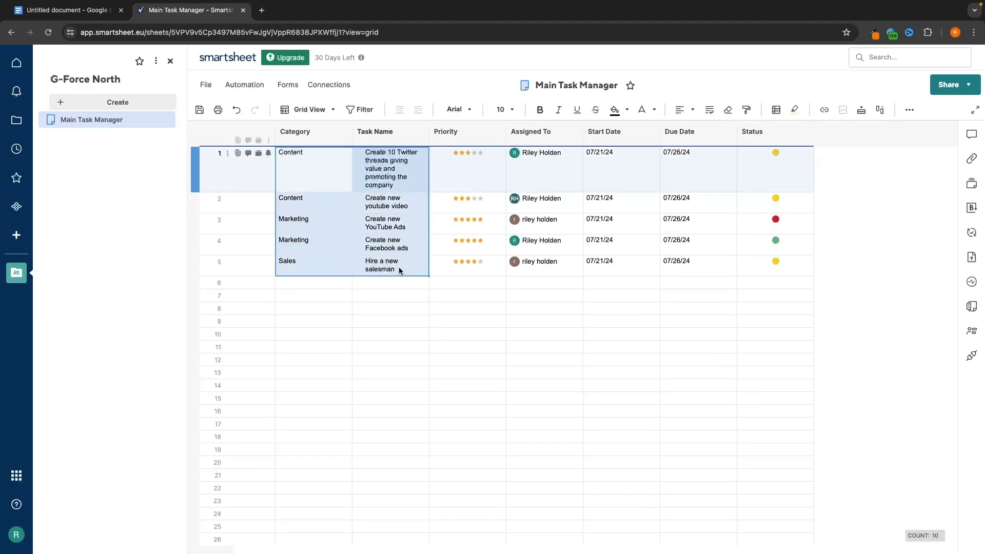
click(687, 108)
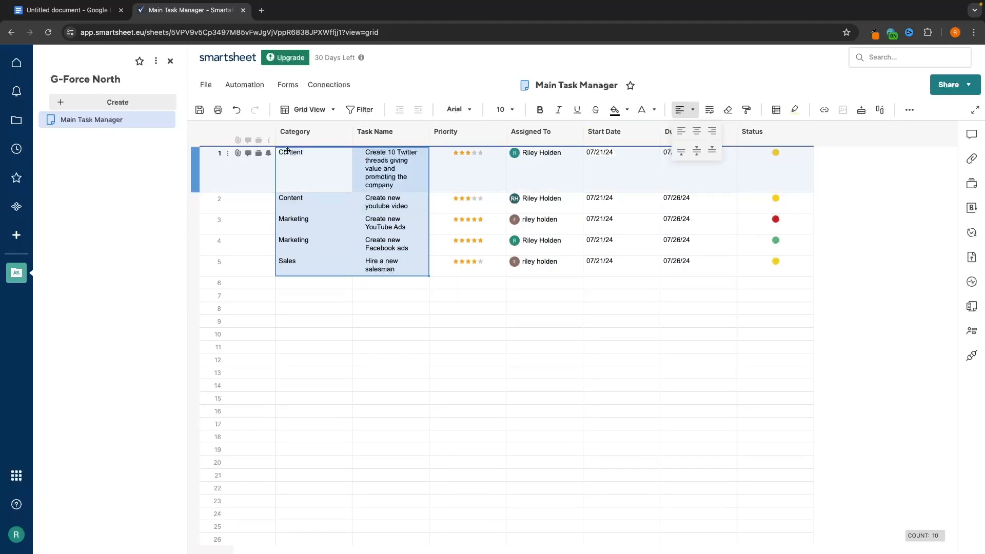
click(695, 130)
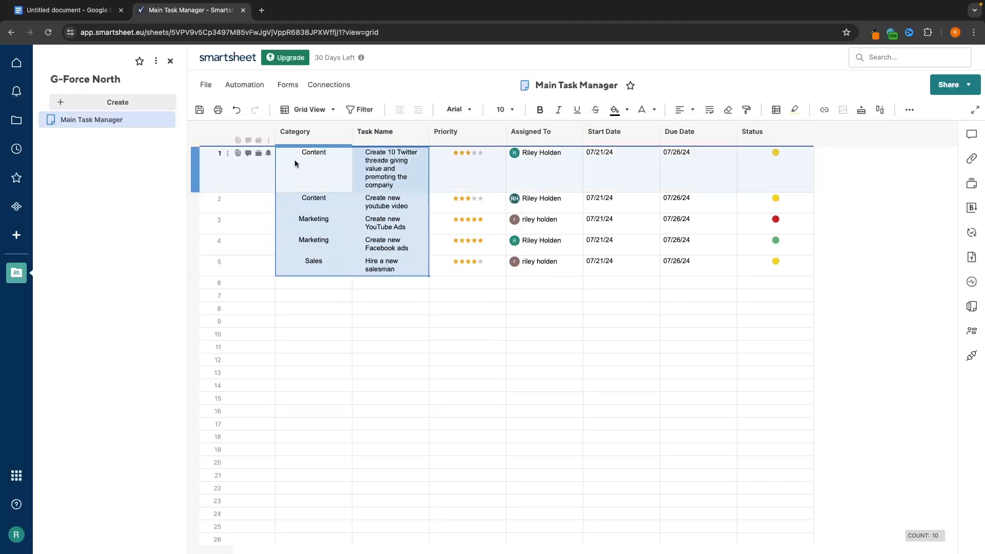
click(693, 109)
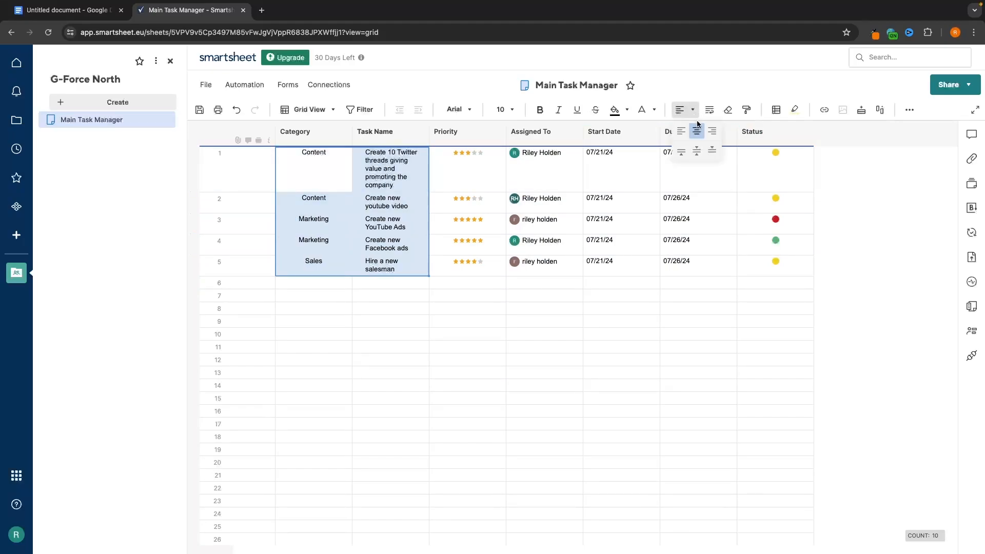
click(711, 129)
click(692, 109)
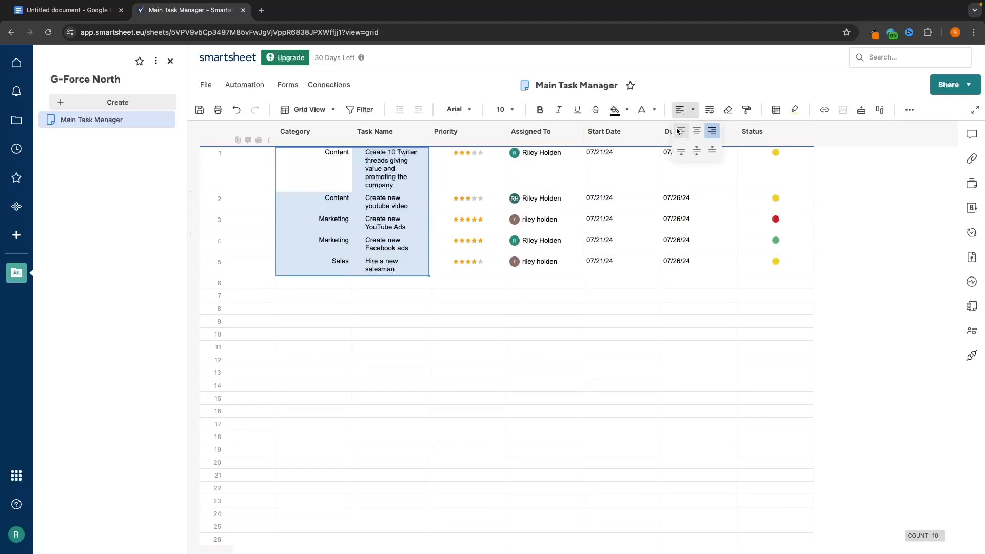
click(680, 130)
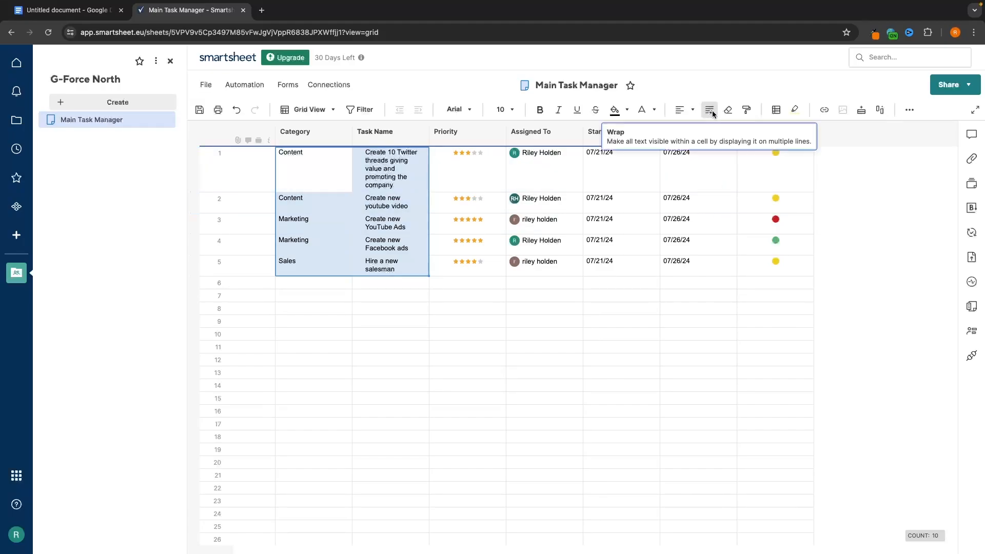
click(396, 163)
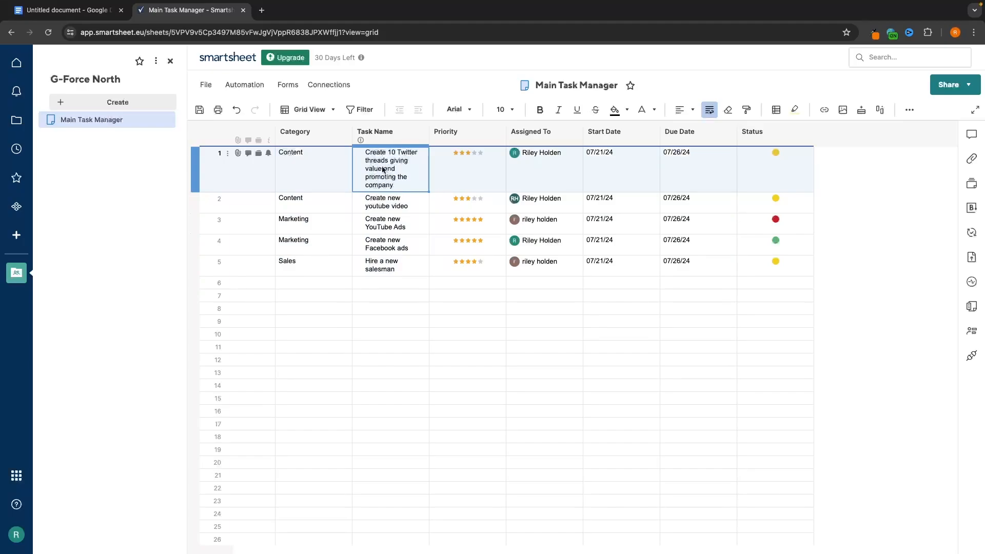
- Toggle text wrapping off and back on for the Task Name column
click(385, 134)
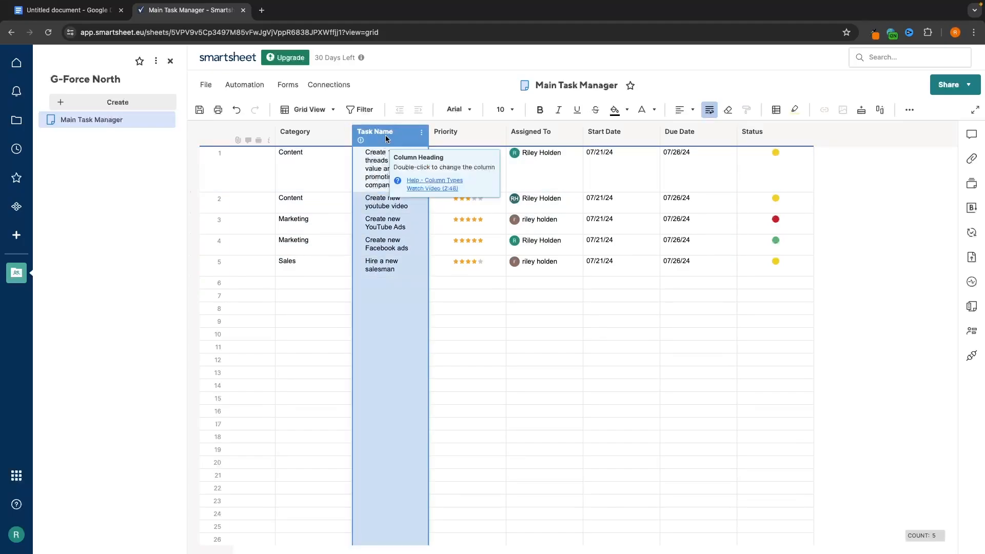
click(711, 110)
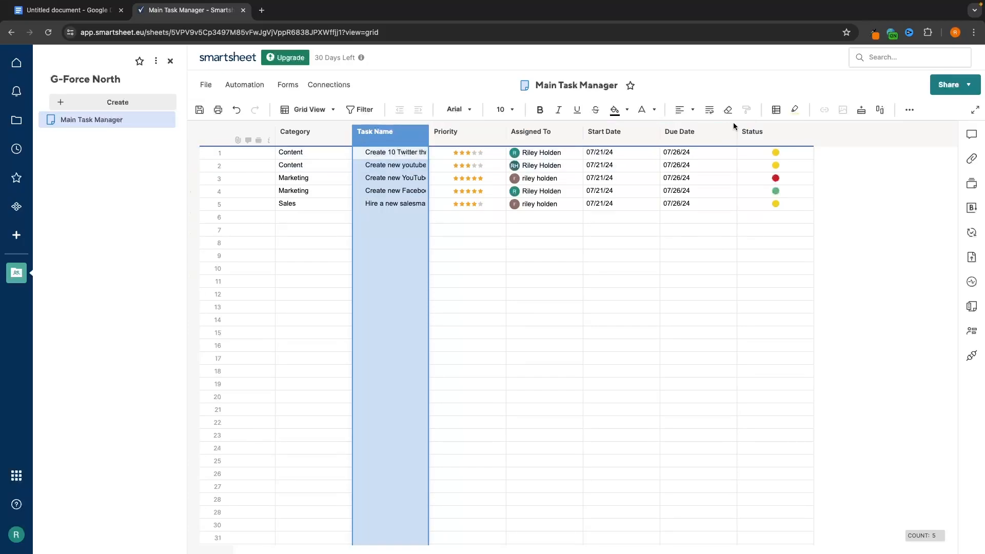
click(710, 110)
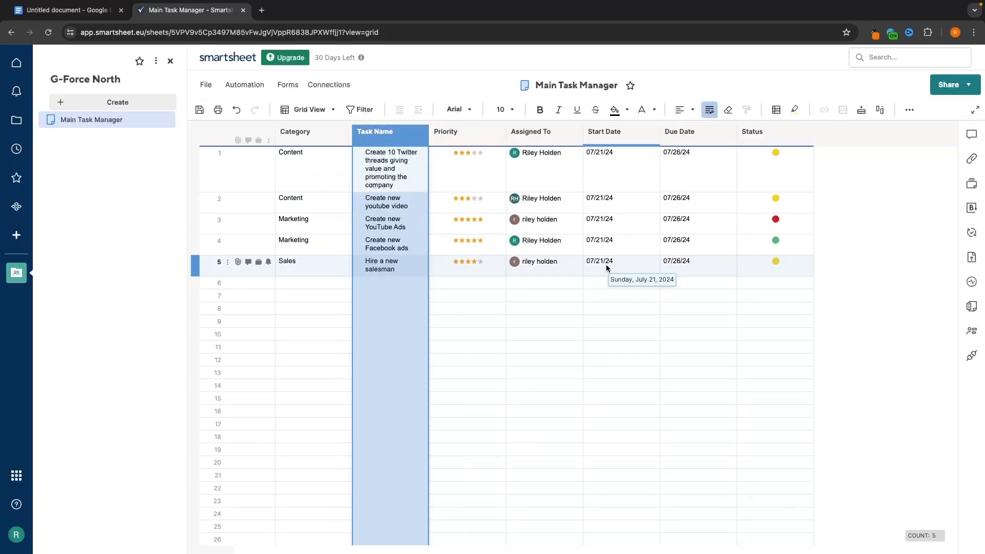
click(613, 247)
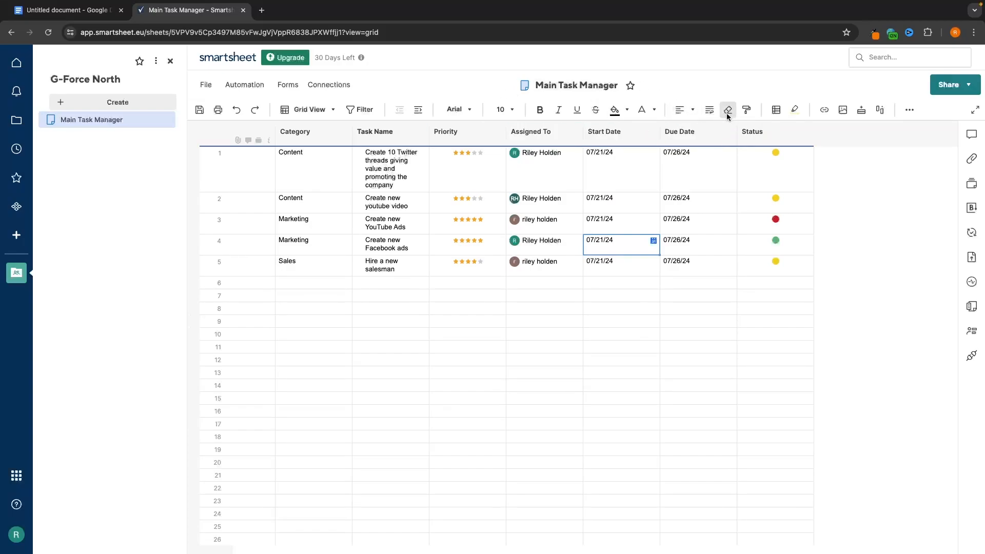
- Try a black fill on Priority, orange-red Assigned To text, and centred Start Dates
drag(488, 176, 474, 265)
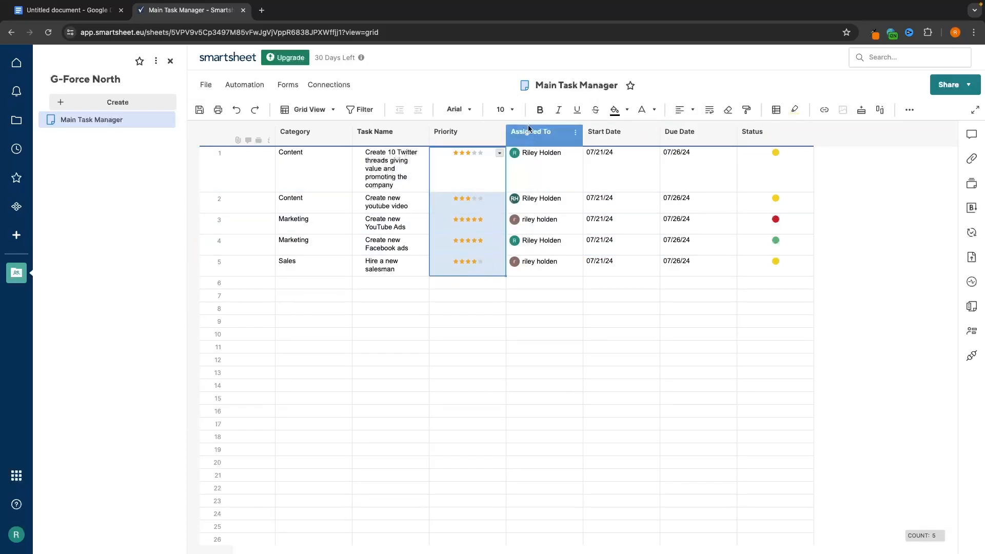
click(614, 110)
drag(572, 169, 558, 283)
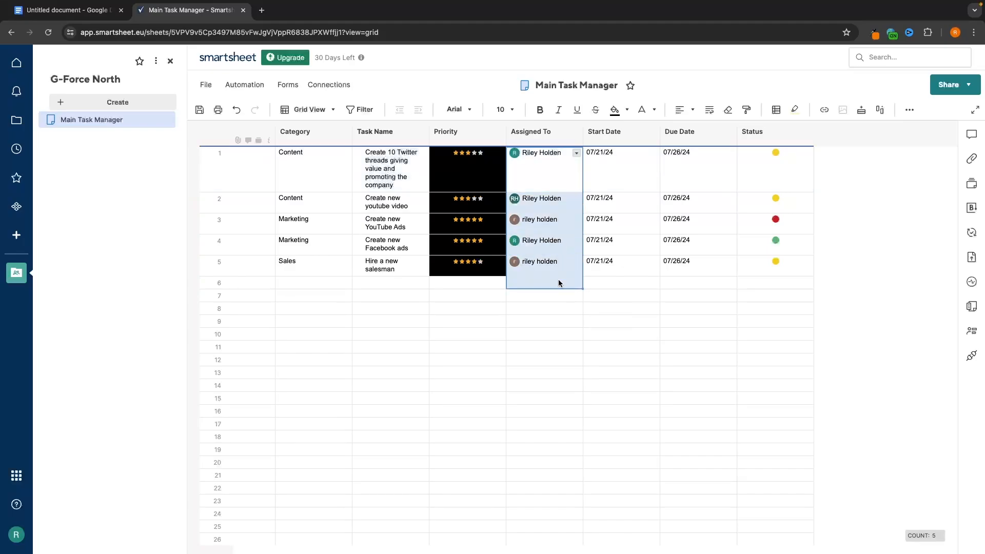
click(653, 109)
click(648, 140)
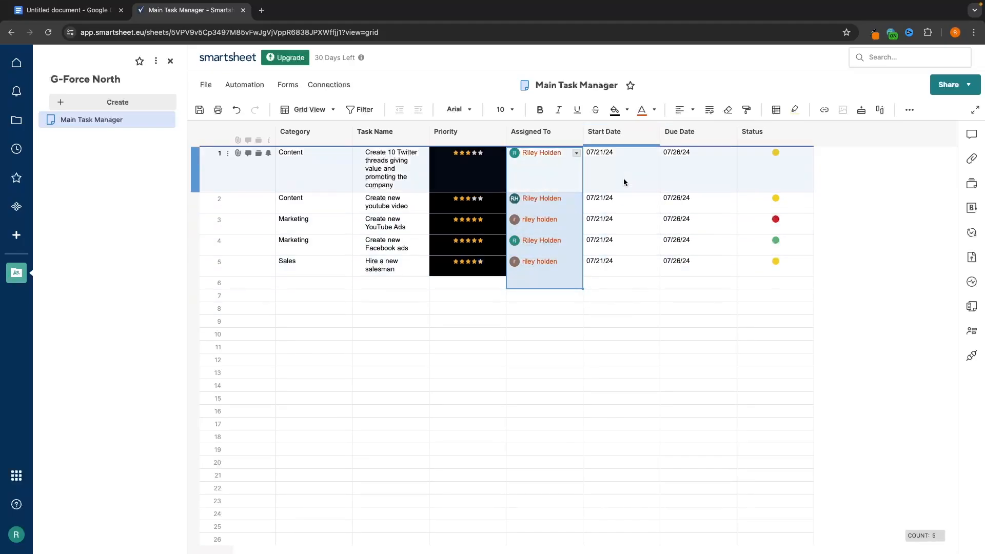
drag(623, 182, 618, 264)
click(693, 110)
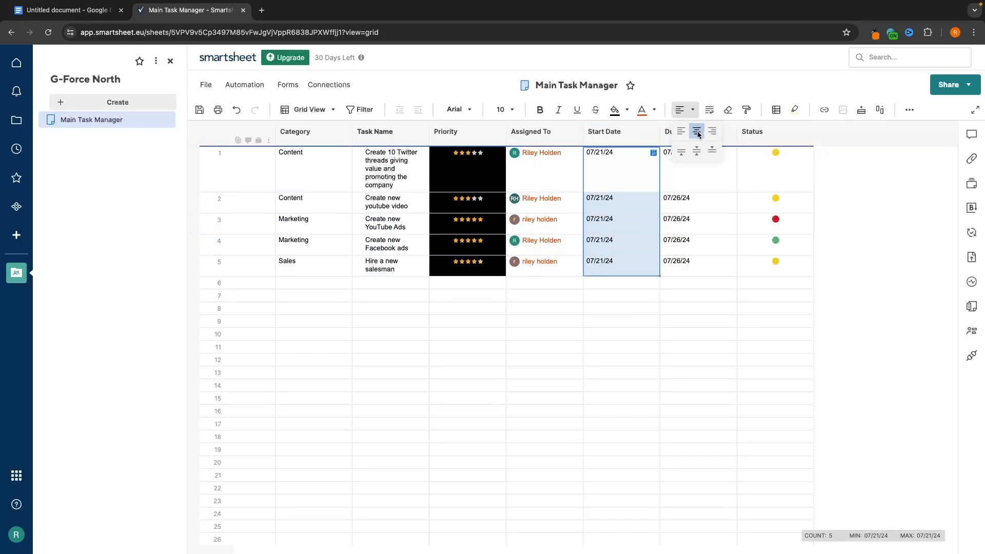
click(696, 131)
- Clear all formatting from rows 1–5 and re-wrap the Task Name column
drag(308, 158, 770, 269)
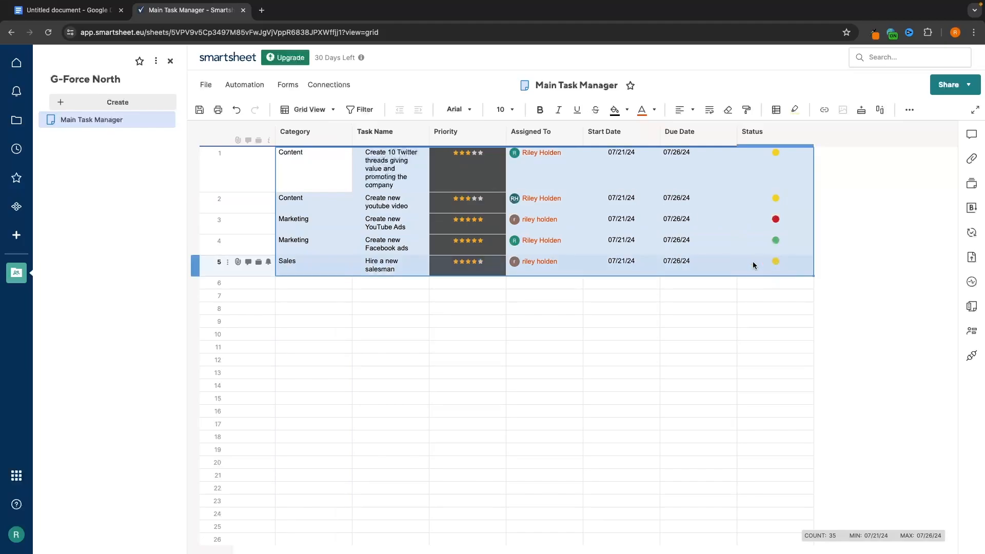
click(727, 110)
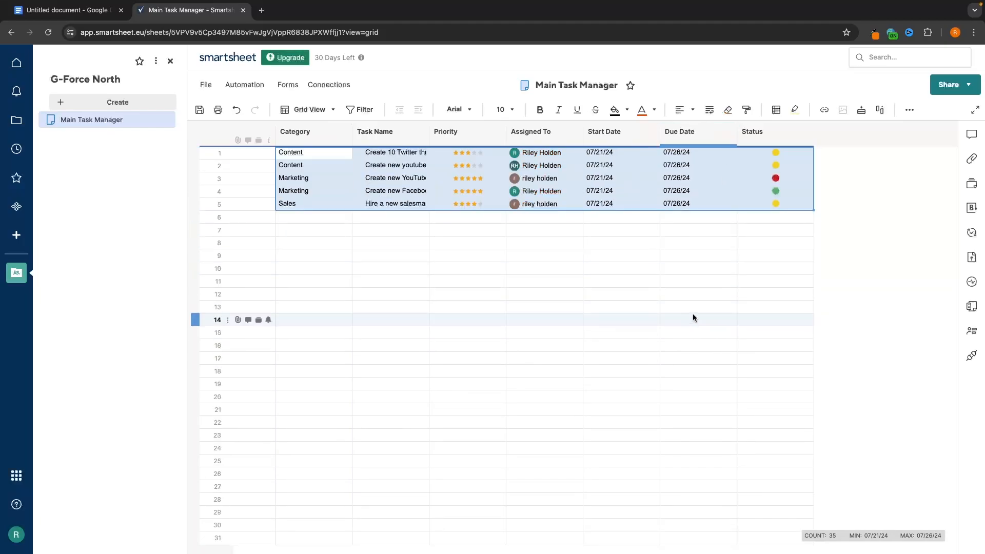
click(701, 308)
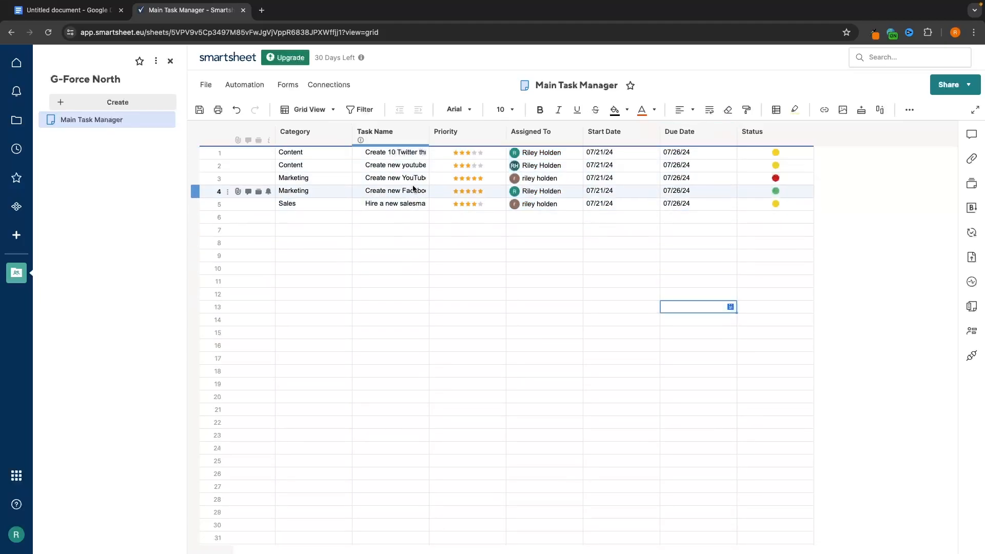
click(390, 132)
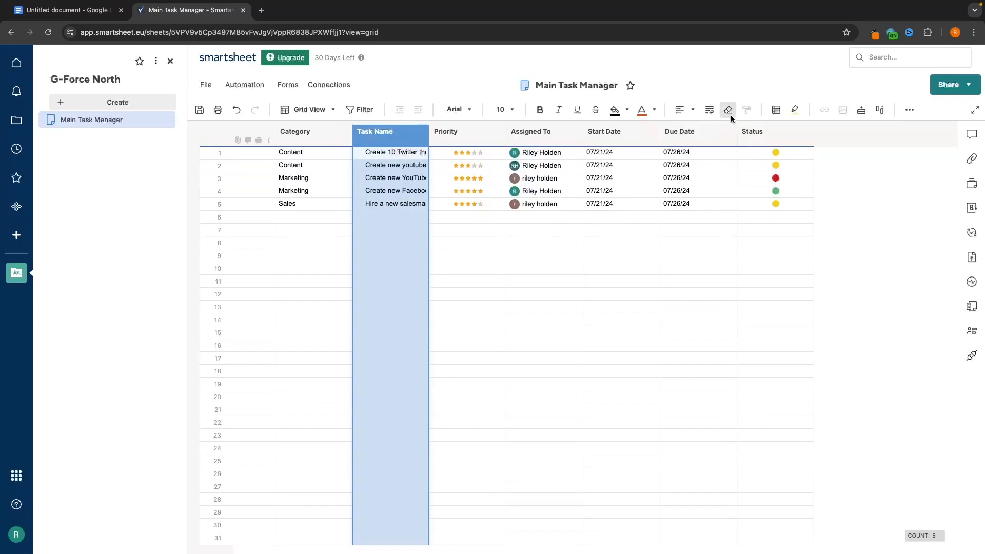
click(710, 111)
- Paint an empty cell's formatting onto row 1's Task Name, then bring up Conditional Formatting
click(629, 332)
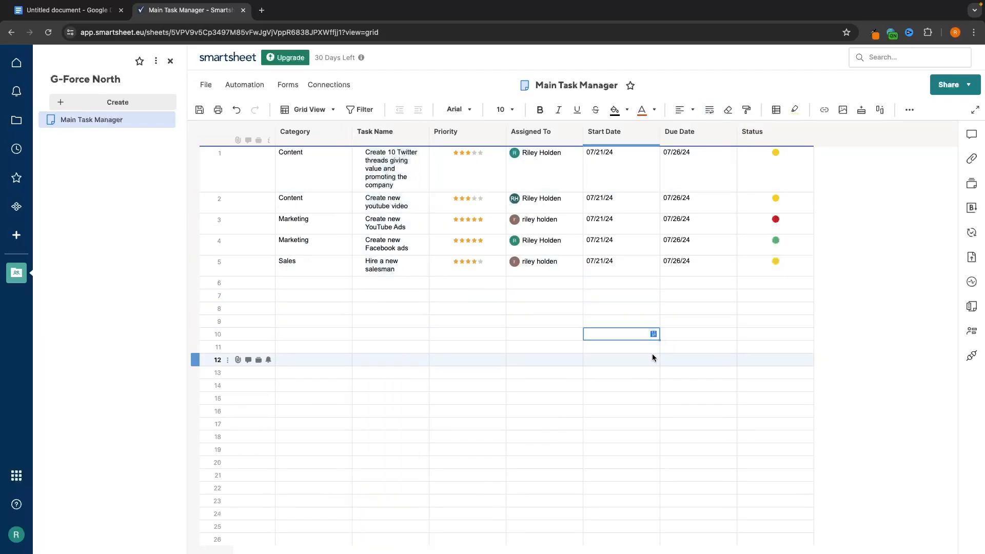
click(747, 111)
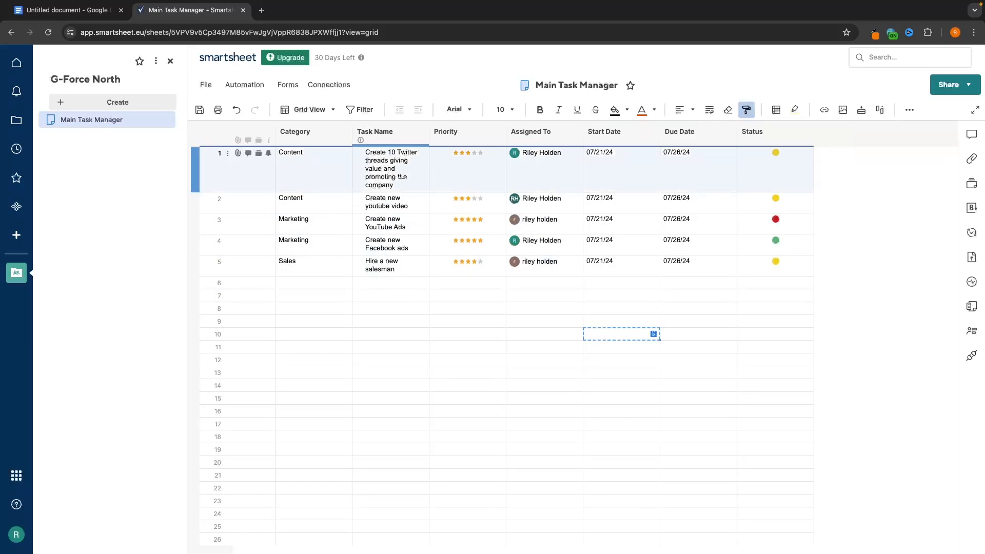
click(386, 172)
click(638, 169)
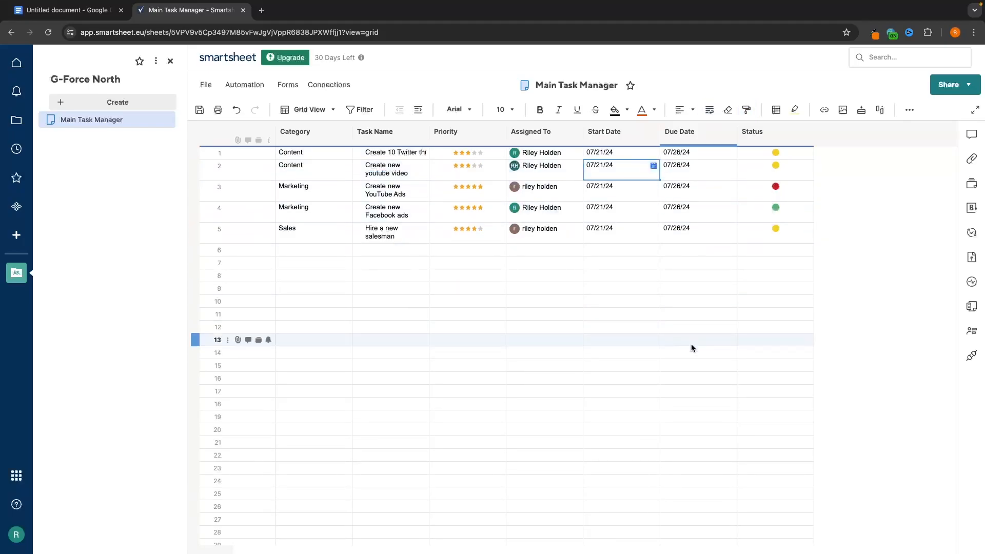
click(775, 109)
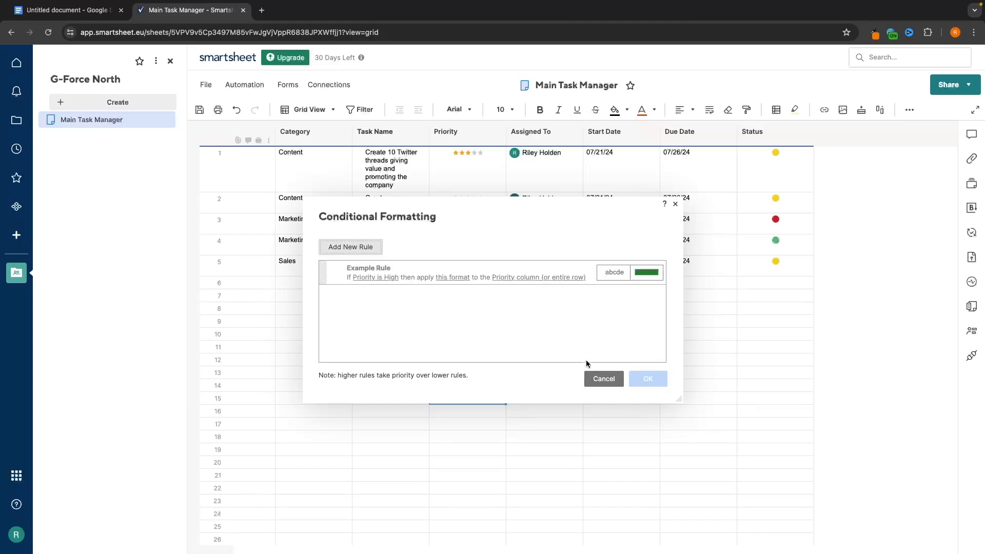
- Close Conditional Formatting and try turning Highlight Changes on and off
click(603, 378)
click(796, 109)
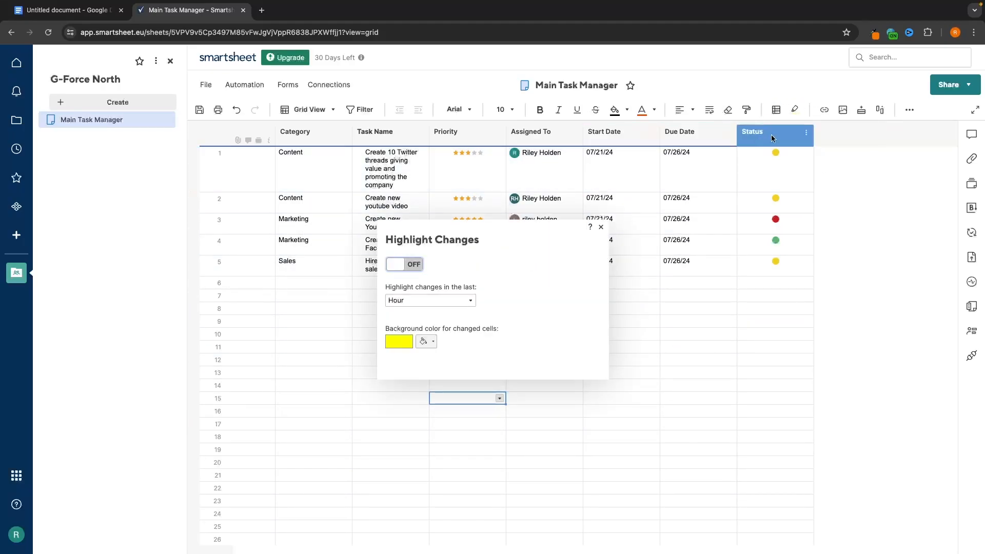
click(462, 301)
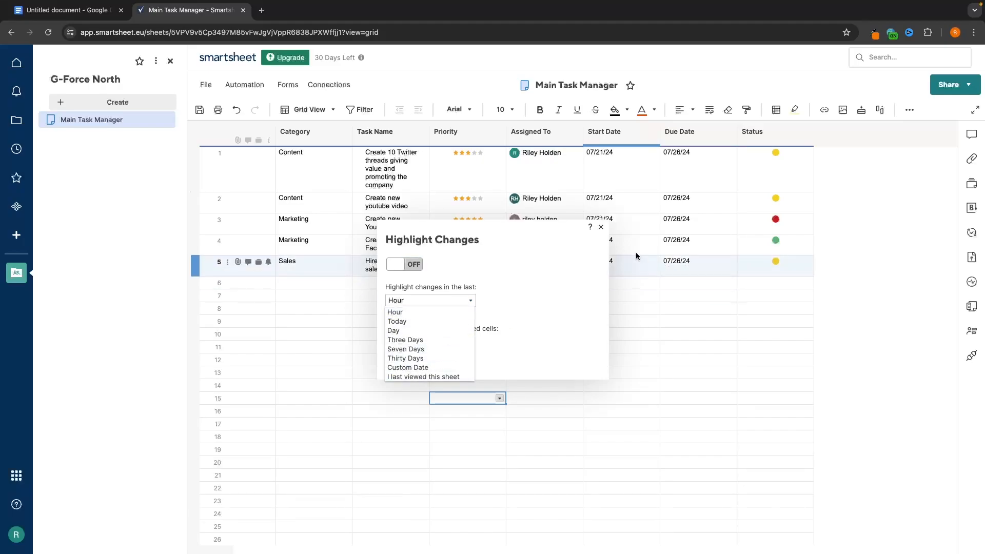
click(600, 227)
click(794, 108)
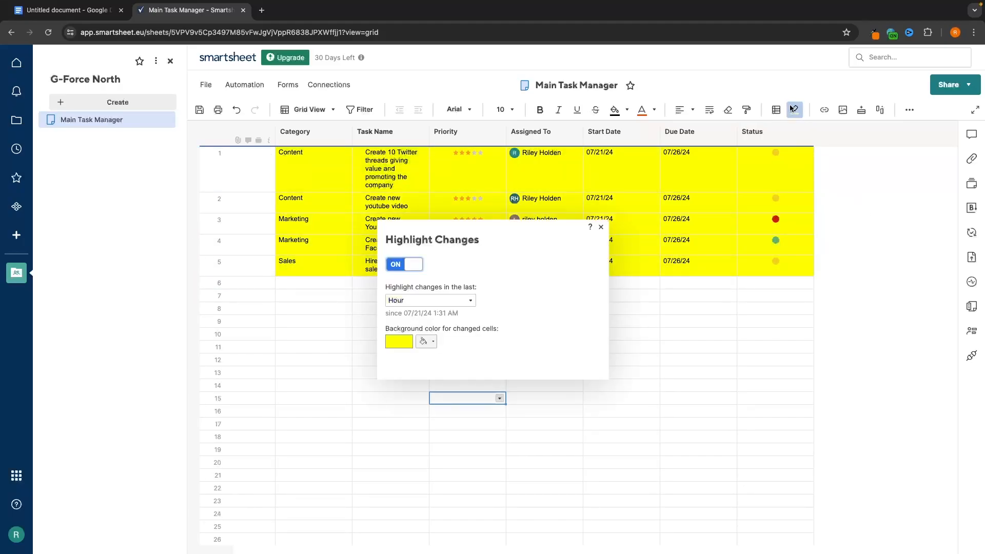
click(418, 264)
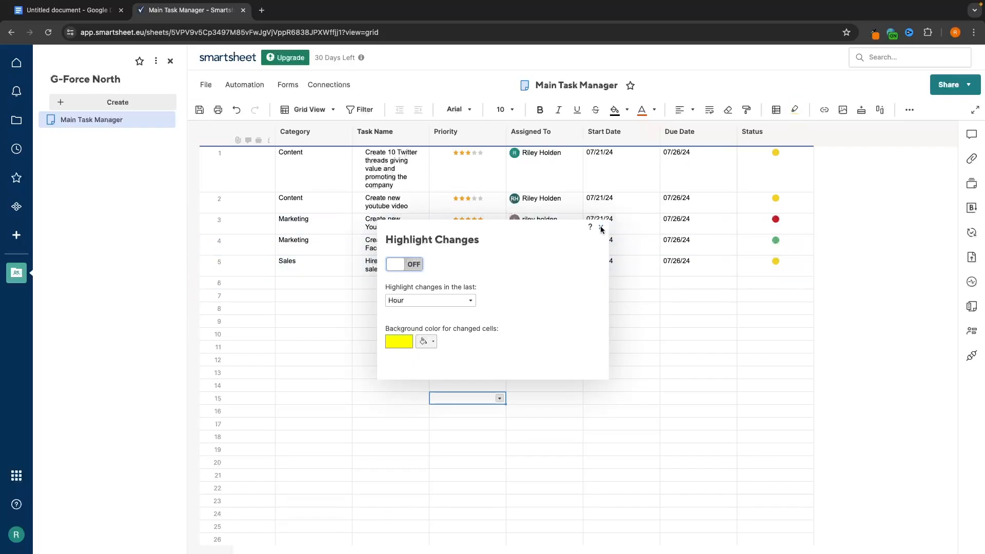
scroll(632, 343, down, 5)
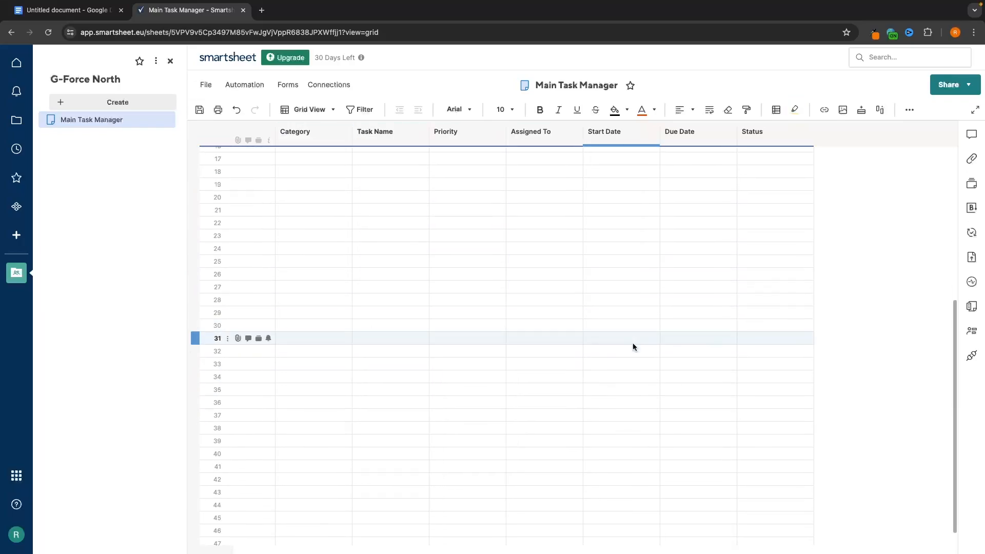
scroll(633, 342, up, 5)
scroll(875, 389, down, 5)
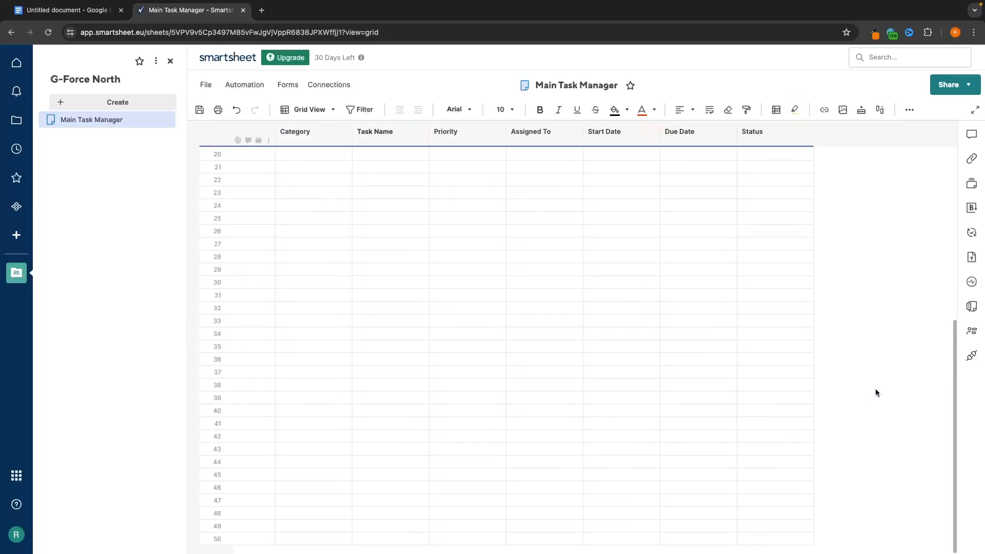
scroll(398, 261, up, 5)
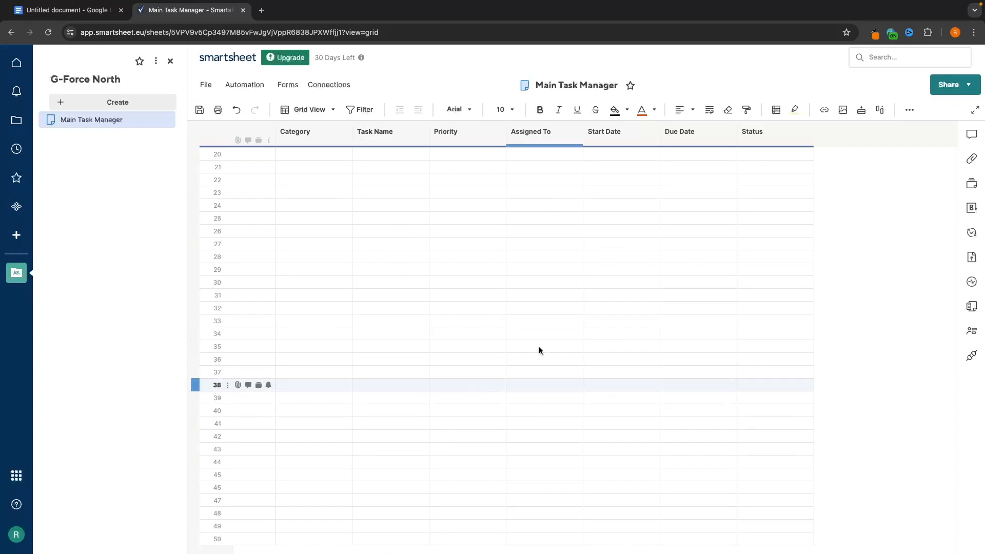
- Try the last-Hour highlight period, then set Highlight Changes OFF and close it
click(795, 109)
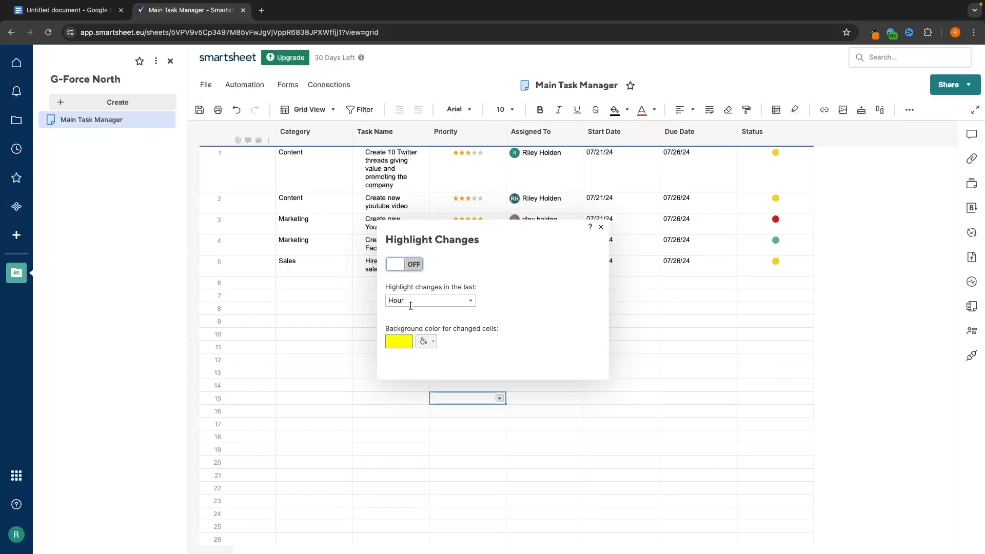
click(398, 264)
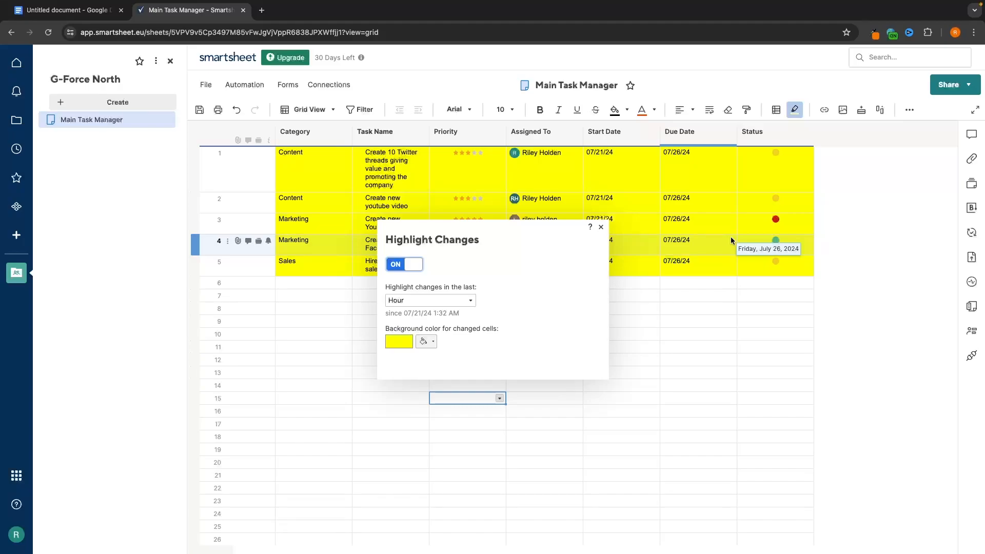
click(441, 300)
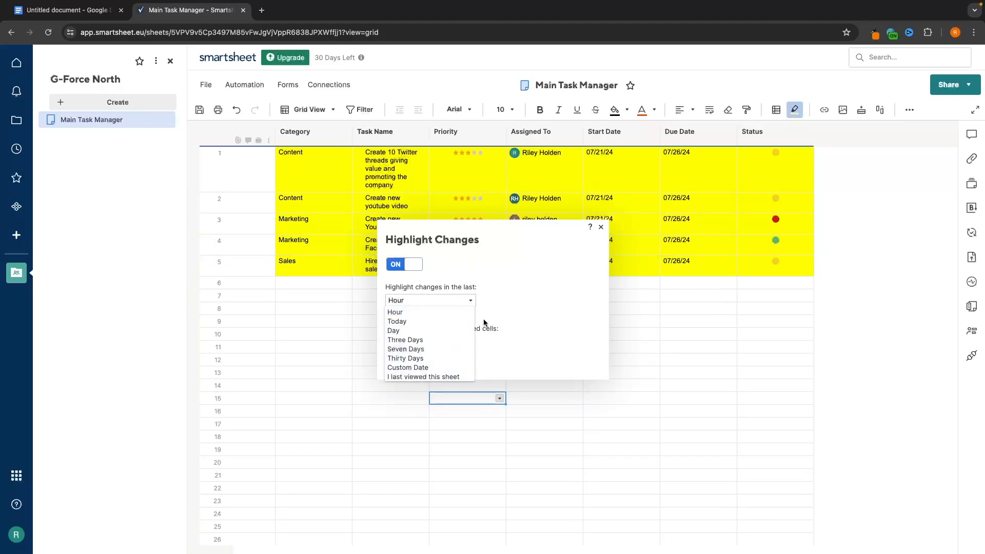
click(531, 319)
click(404, 264)
click(601, 226)
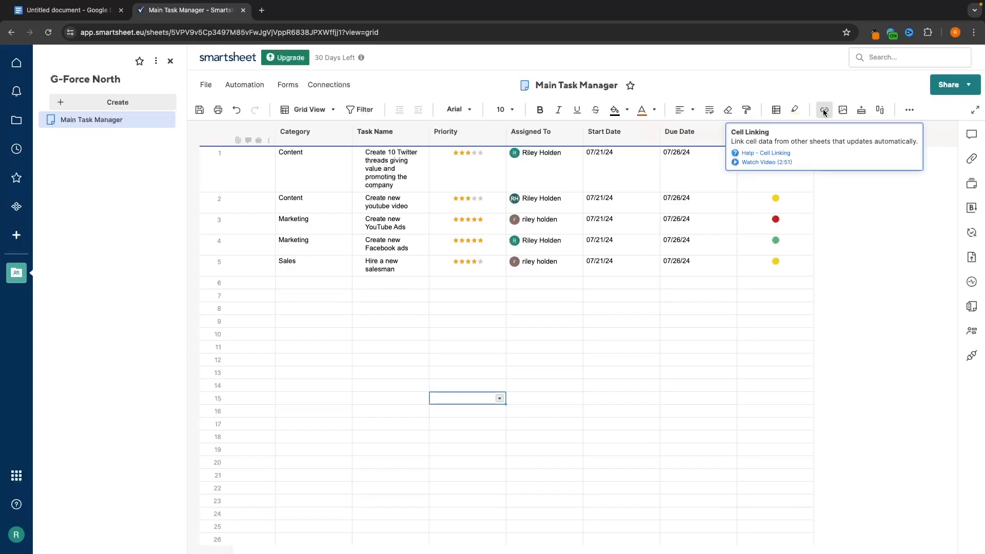
click(842, 110)
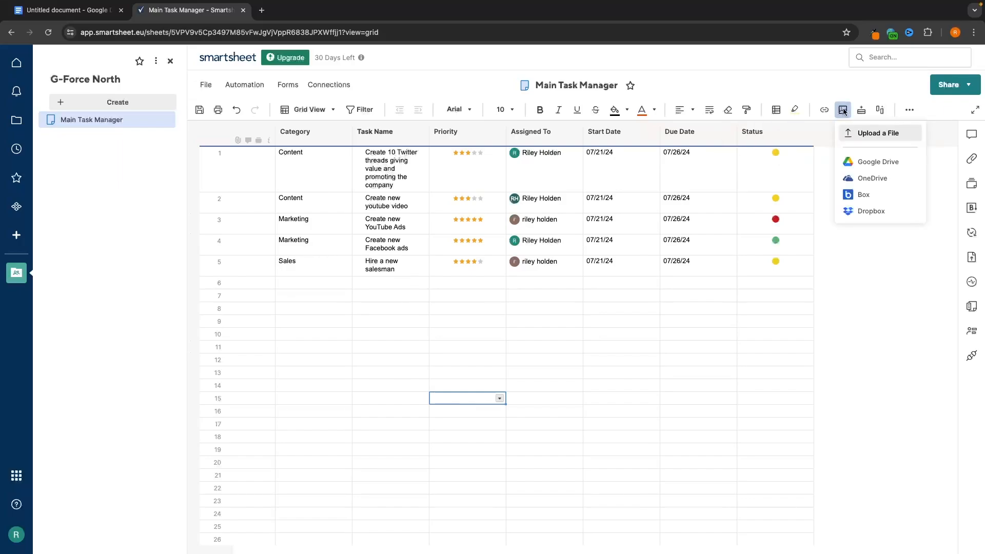
click(859, 132)
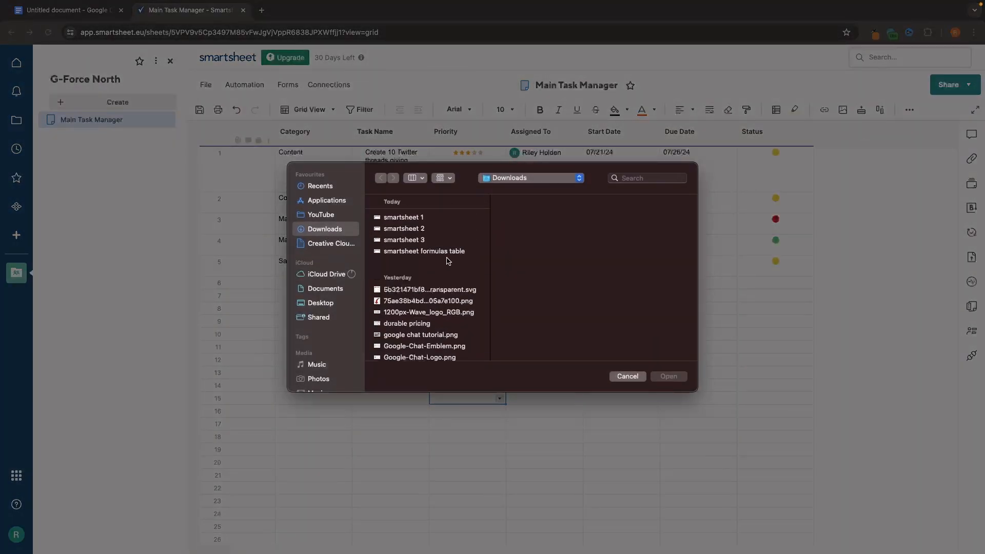
double_click(430, 240)
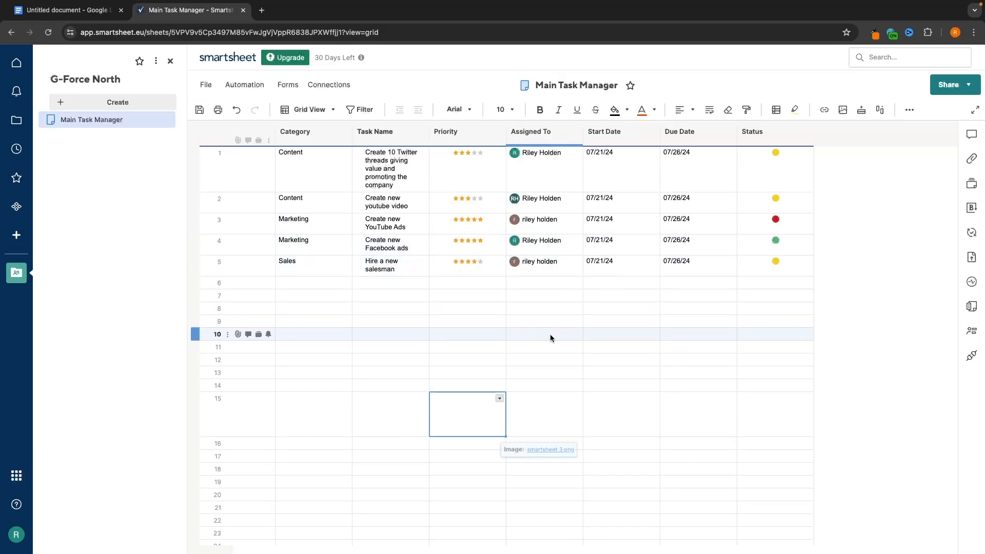
key(Delete)
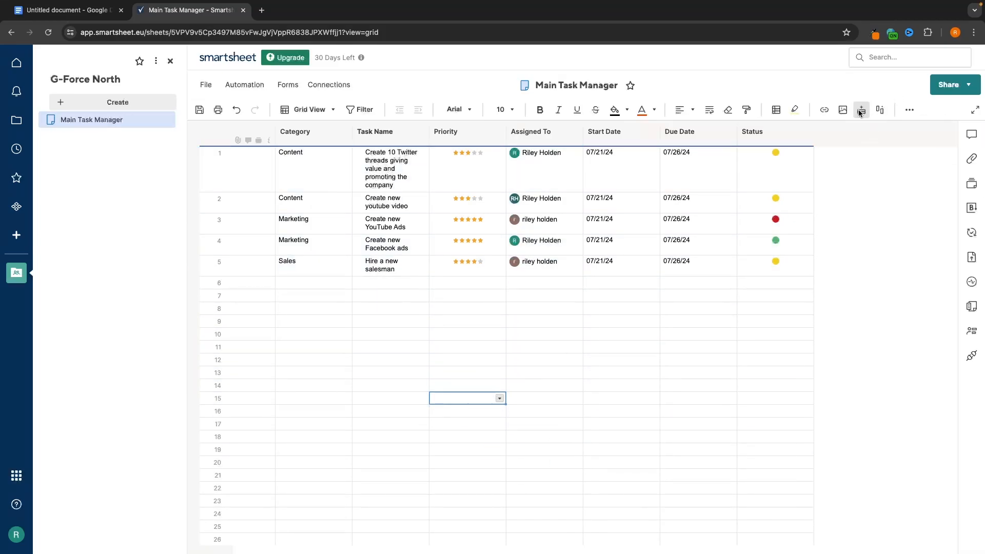
click(307, 309)
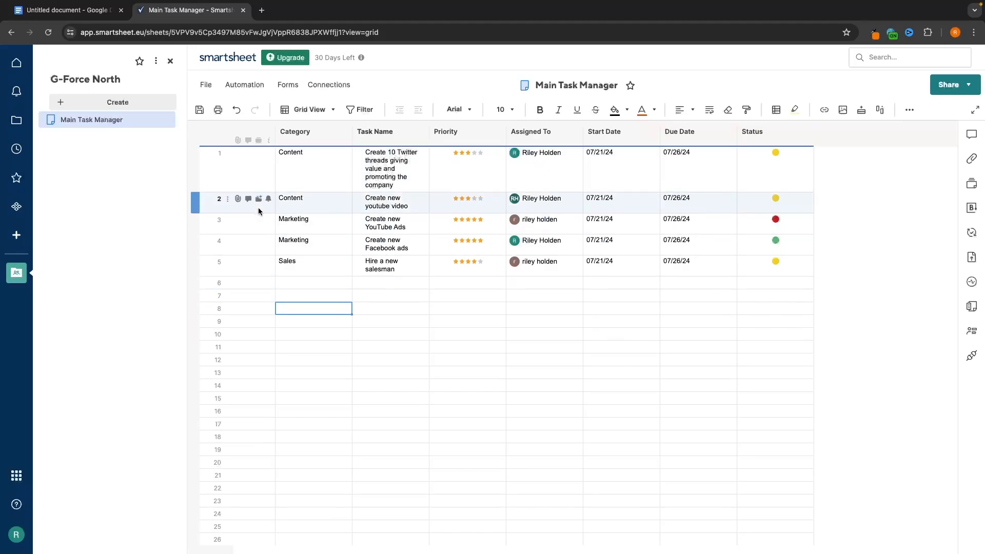
click(319, 246)
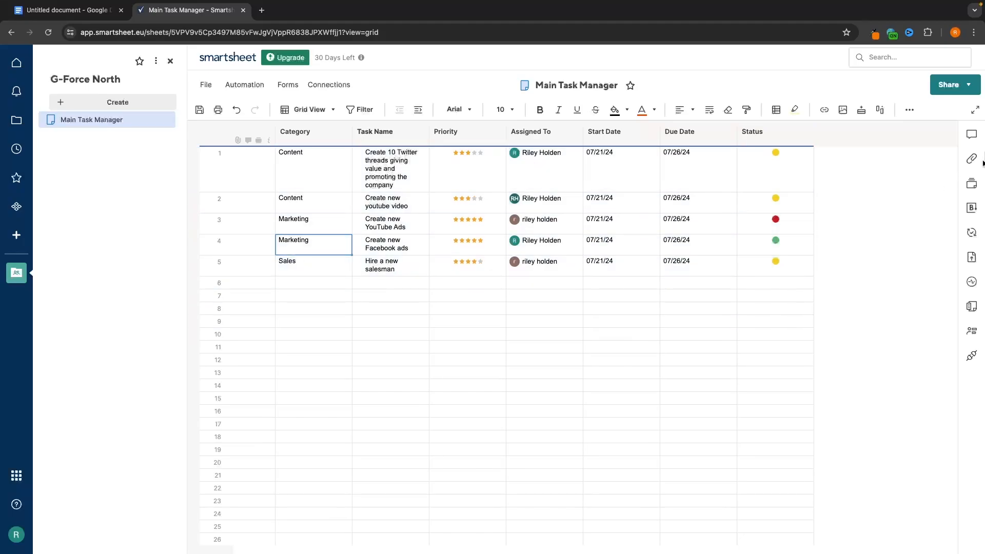
click(863, 108)
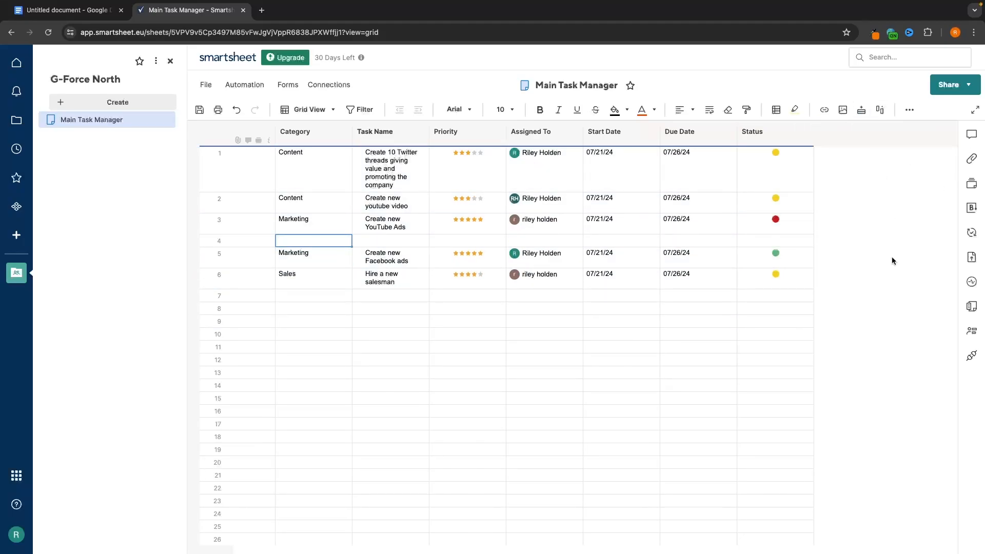
key(ctrl+z)
click(697, 373)
click(642, 285)
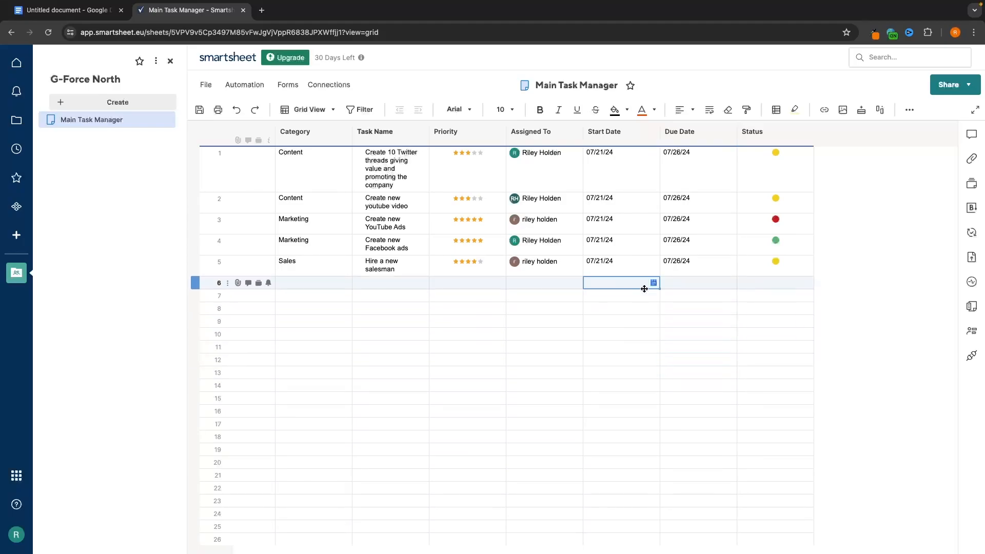
- Cancel a new column, then show the sheet views list (Timeline, Board, Grid, Gantt, Card, Calendar)
click(880, 110)
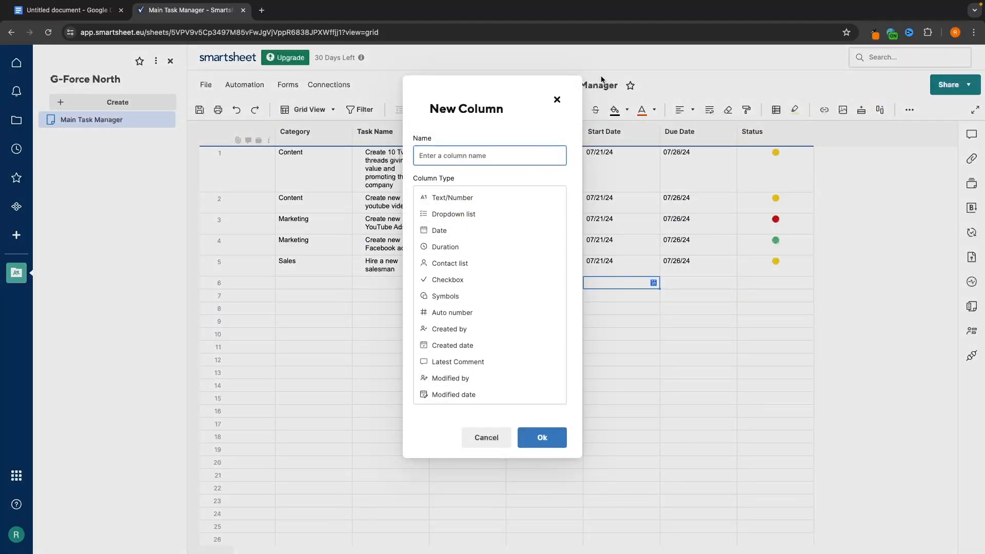
click(557, 99)
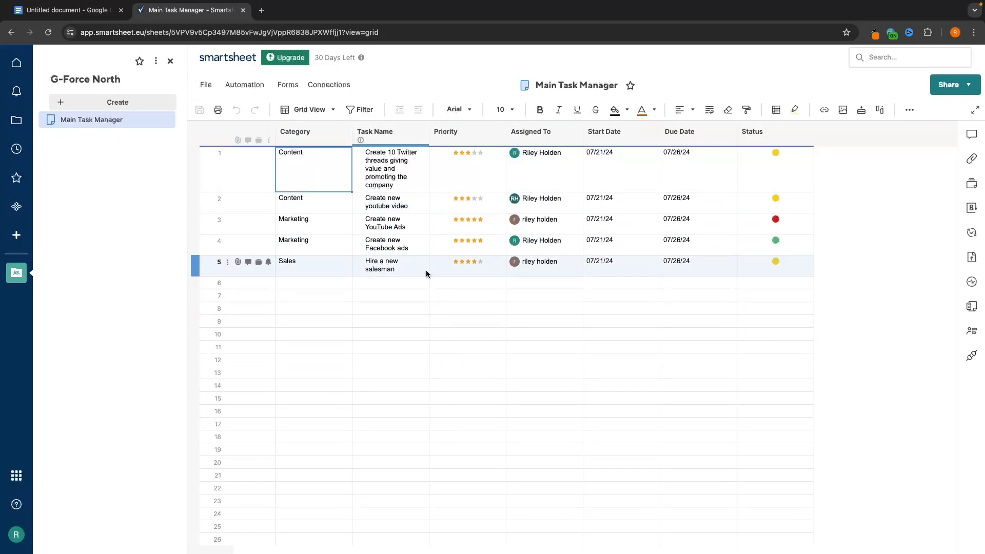
click(318, 112)
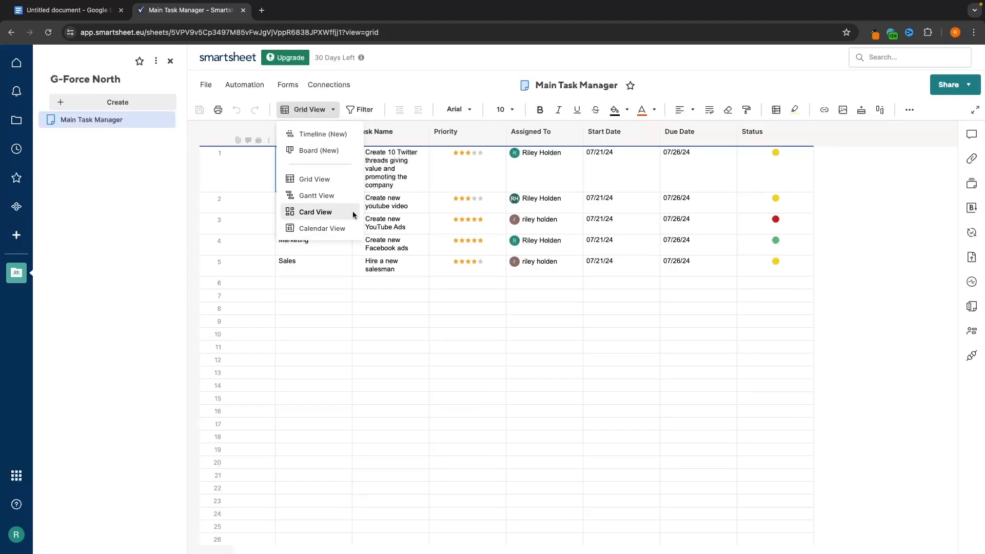
- Preview the sheet in Timeline view scaled by Days, then return to Grid
click(301, 136)
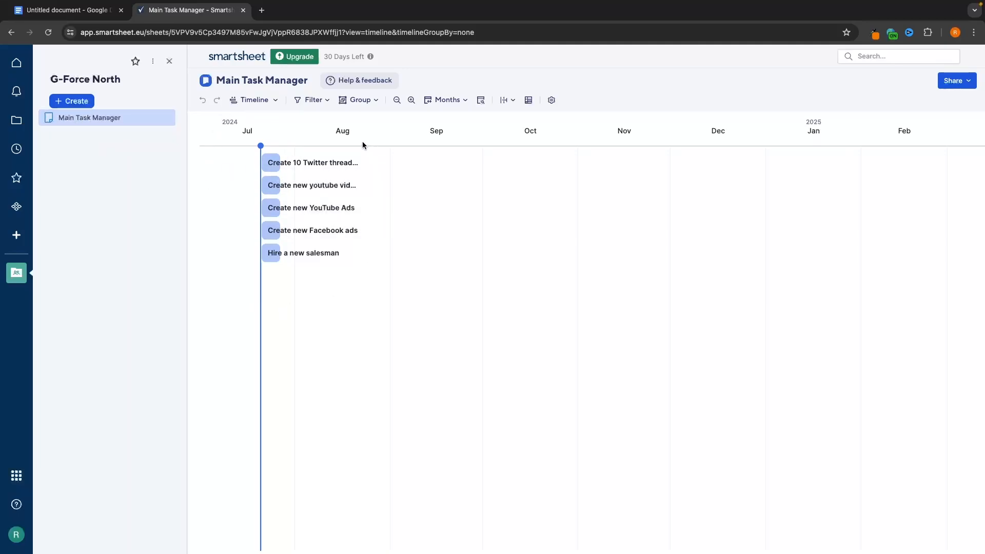
click(449, 100)
click(451, 123)
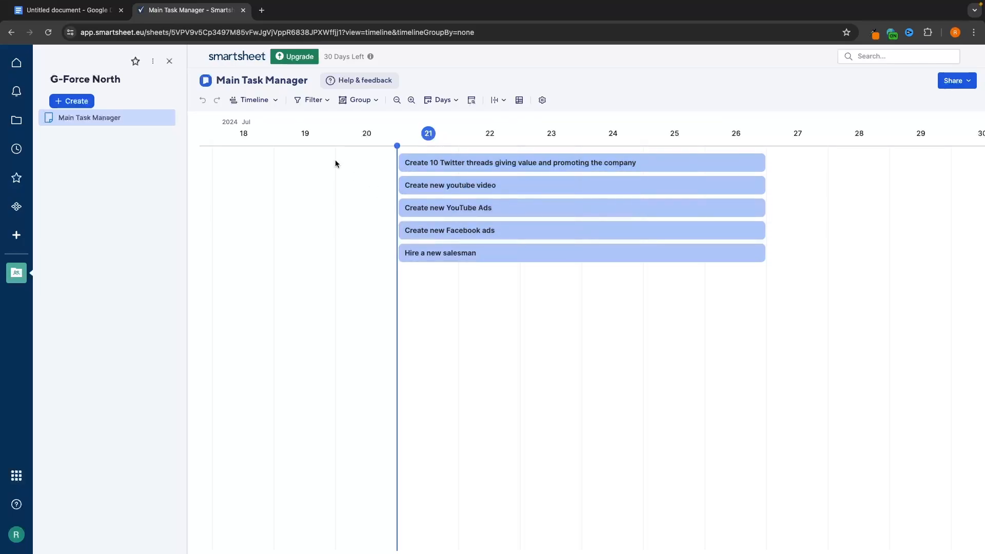
click(272, 100)
click(271, 174)
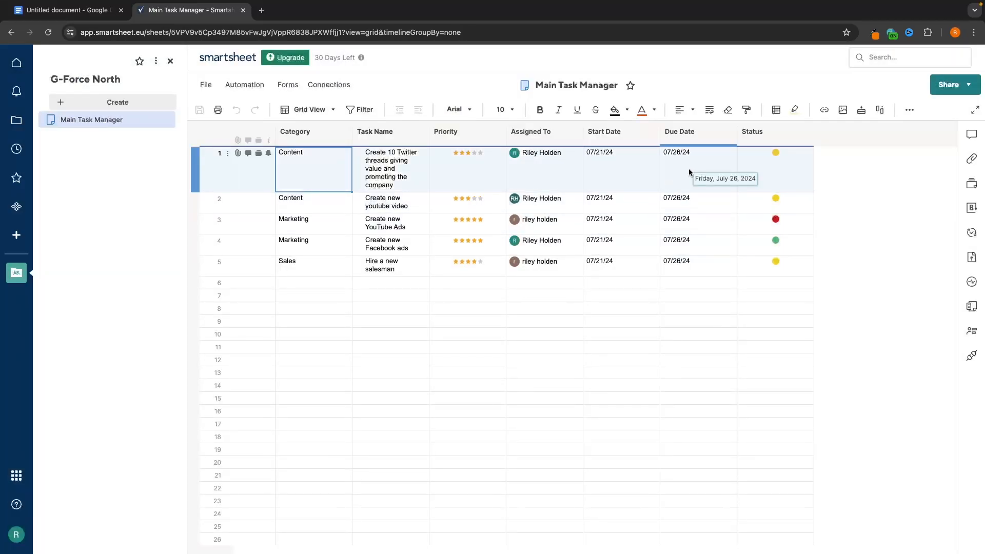
- Change the youtube video task's Due Date to 07/24/24 and switch to Timeline view
click(692, 204)
double_click(691, 203)
click(668, 197)
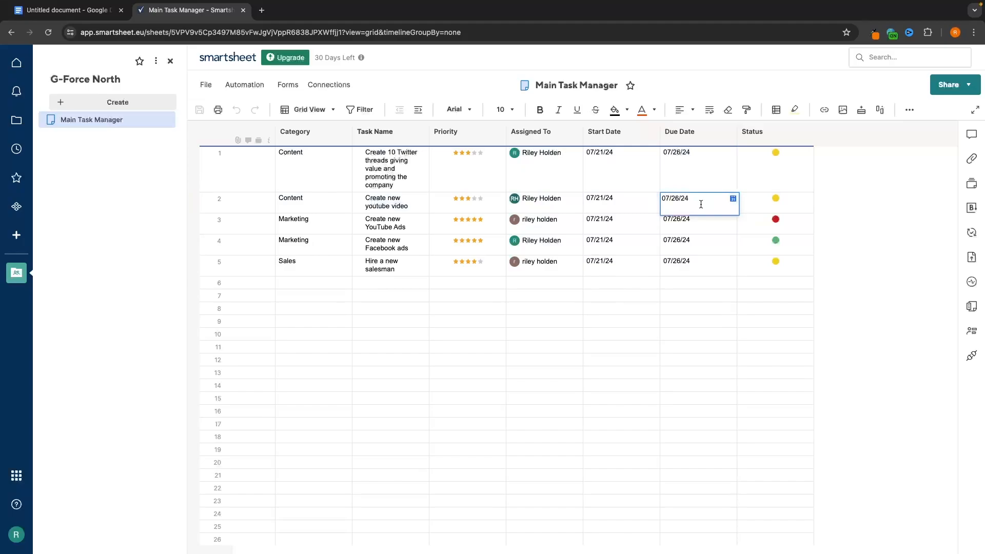
key(Right)
key(Right)
key(Right)
key(BackSpace)
text(4)
key(Return)
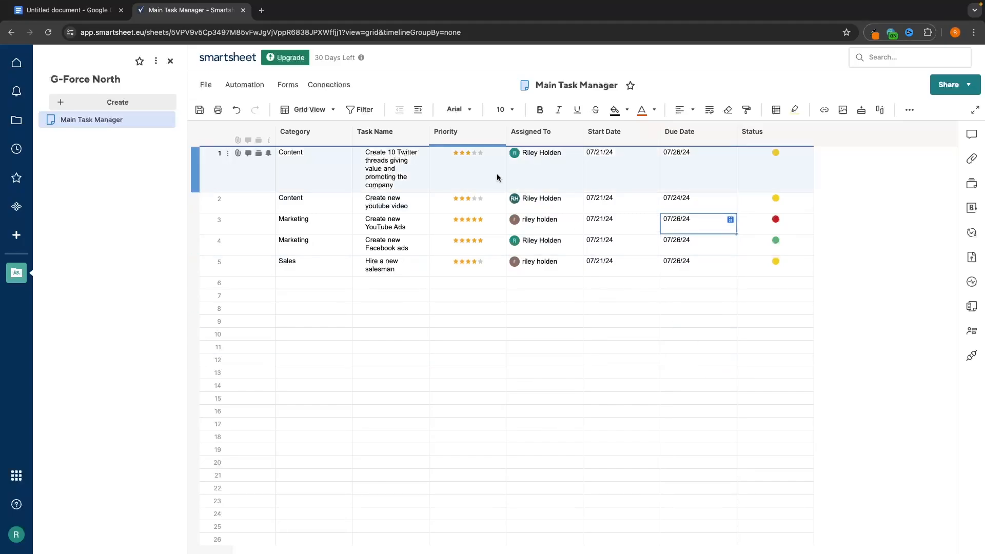
click(325, 109)
click(320, 132)
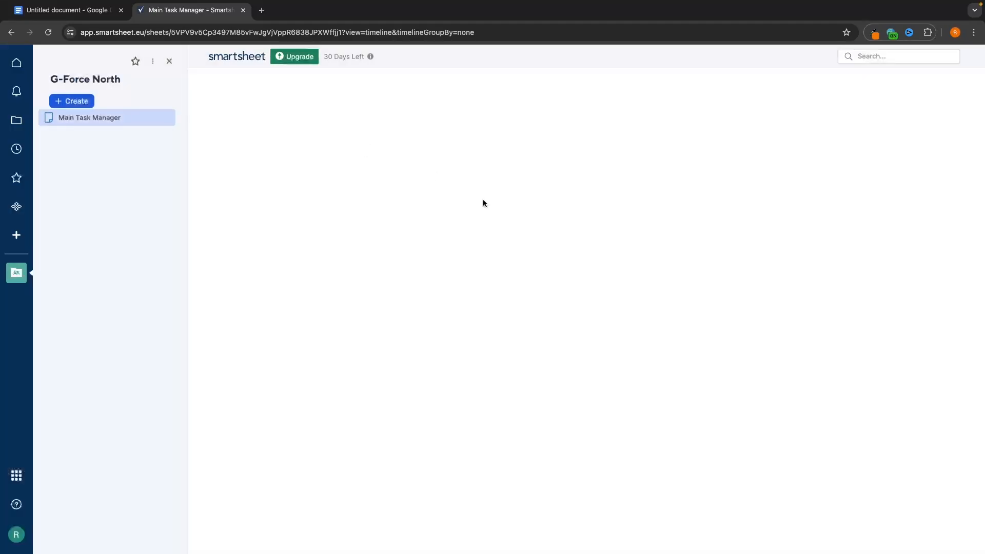
- Scale the timeline to Weeks, then Years, and switch to Board view grouped by assignee
mouse_move(359, 171)
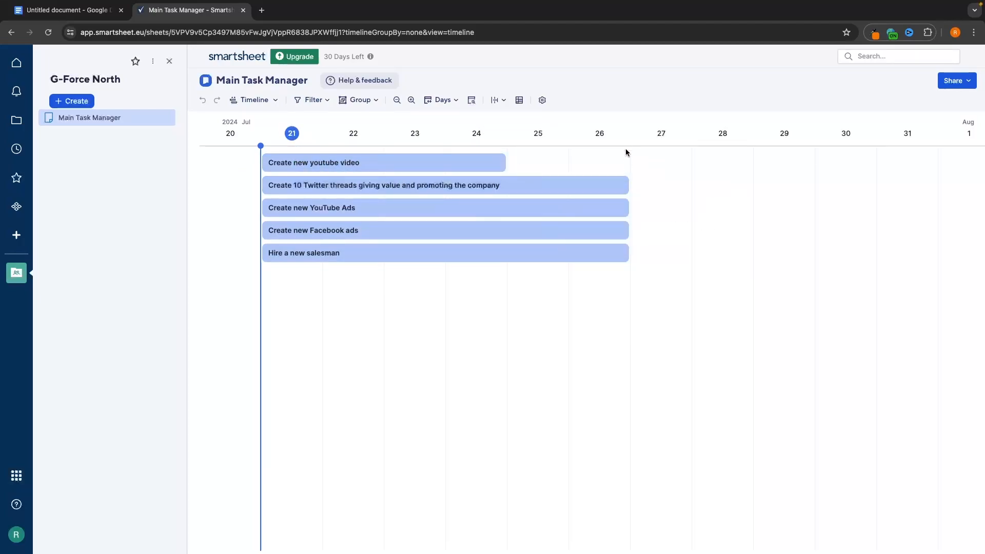
mouse_move(614, 263)
click(441, 100)
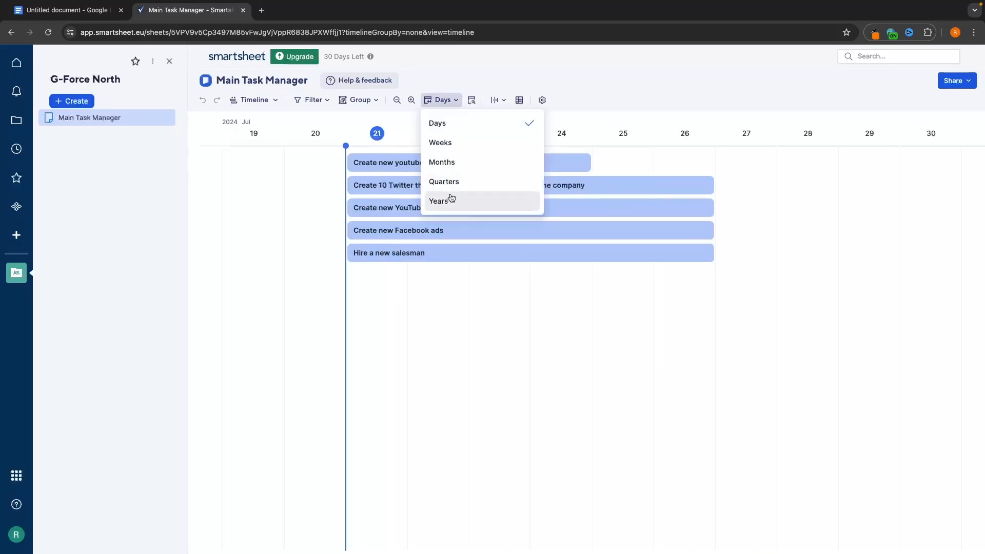
click(447, 145)
click(443, 99)
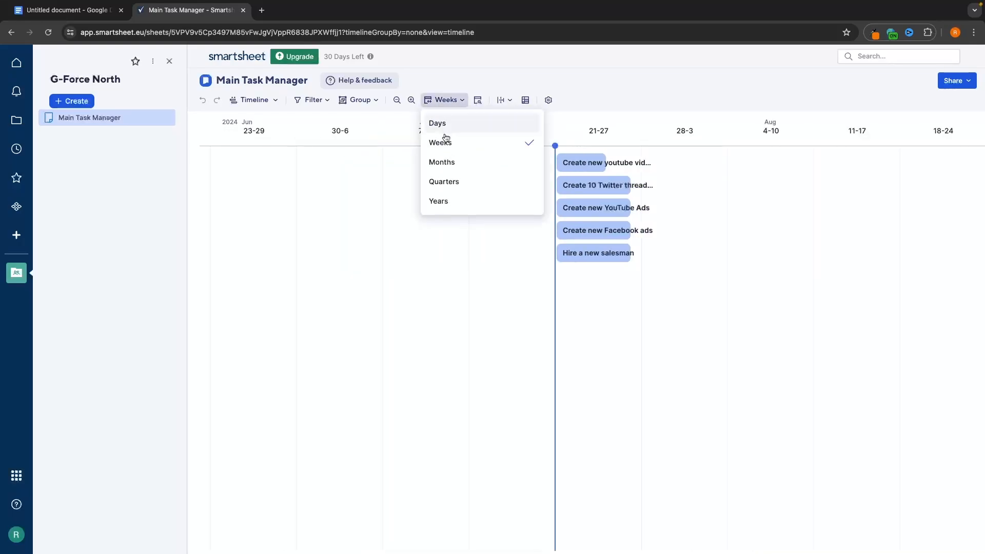
click(445, 205)
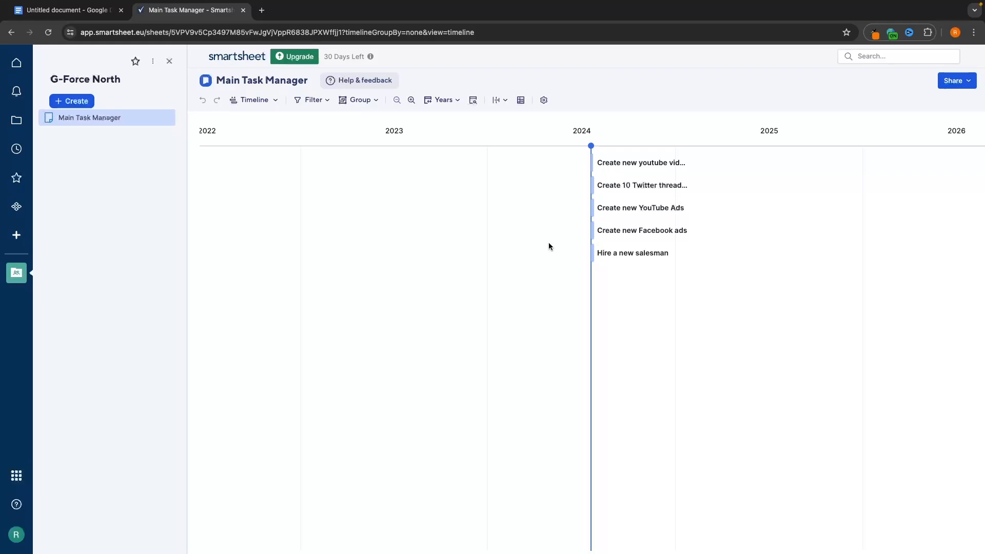
click(254, 100)
click(247, 141)
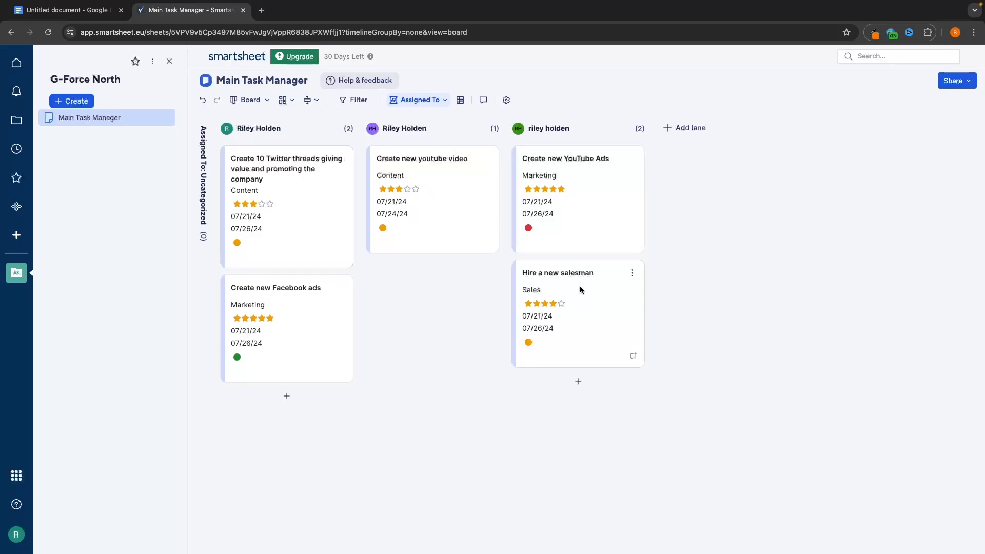
- Group the board by Status, drag the youtube video task into Green, then check Grid view
click(434, 100)
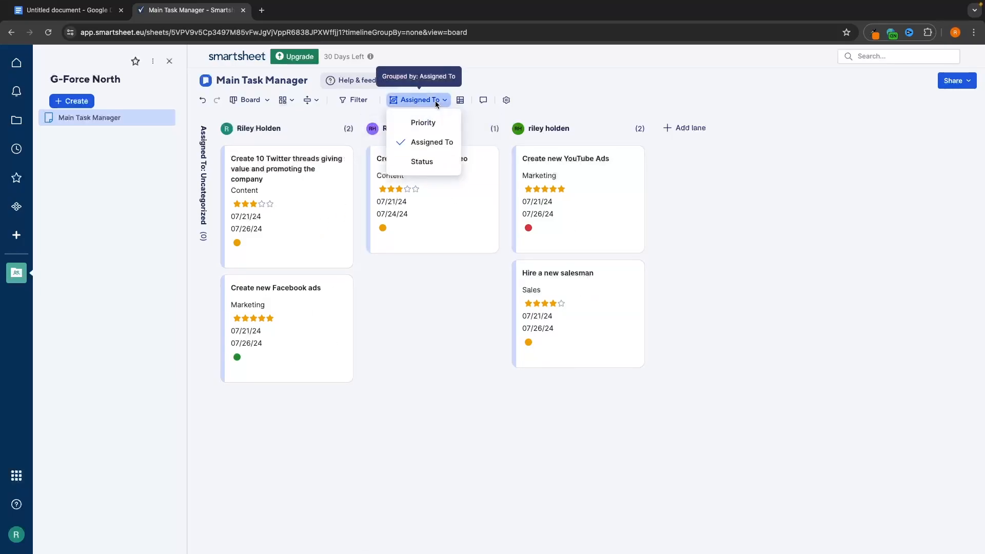
click(420, 163)
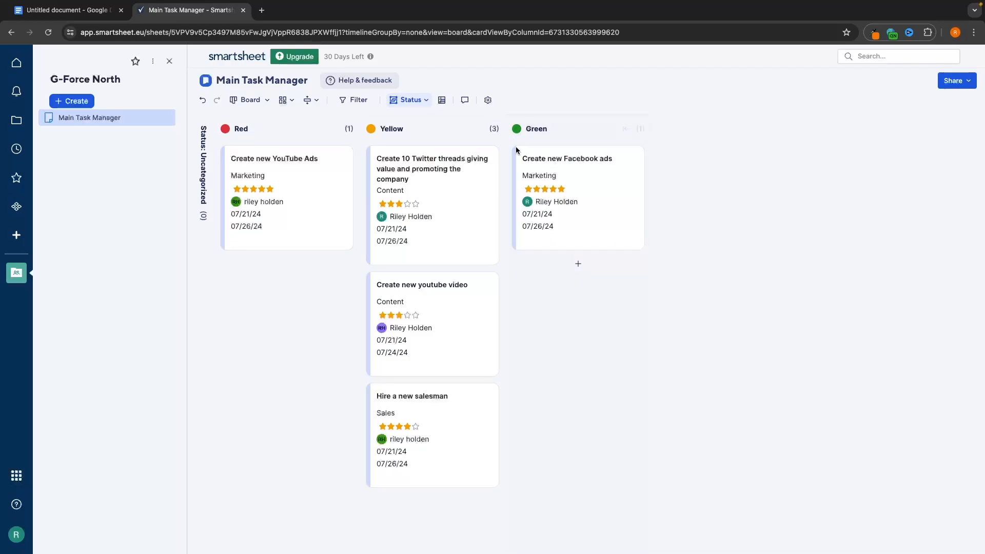
drag(405, 297, 567, 262)
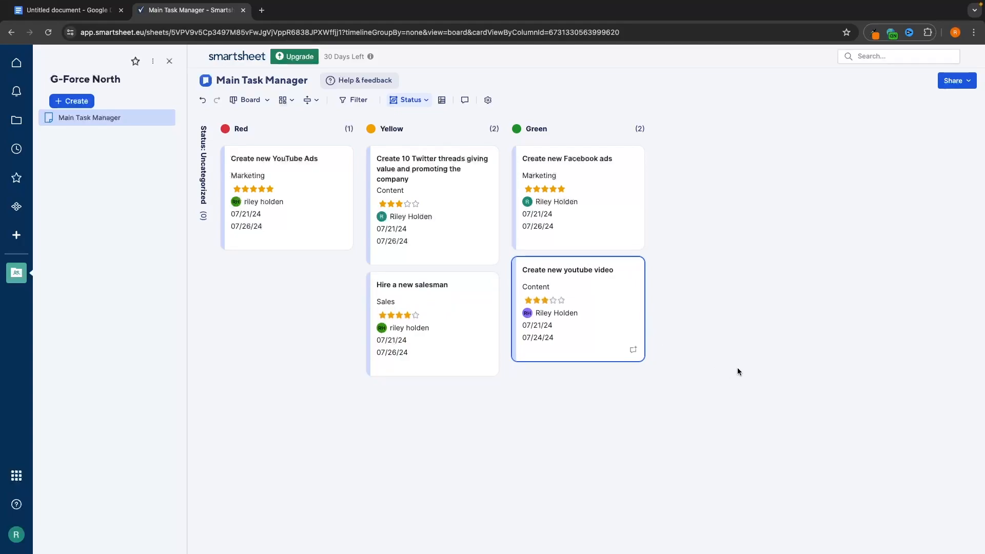
click(251, 100)
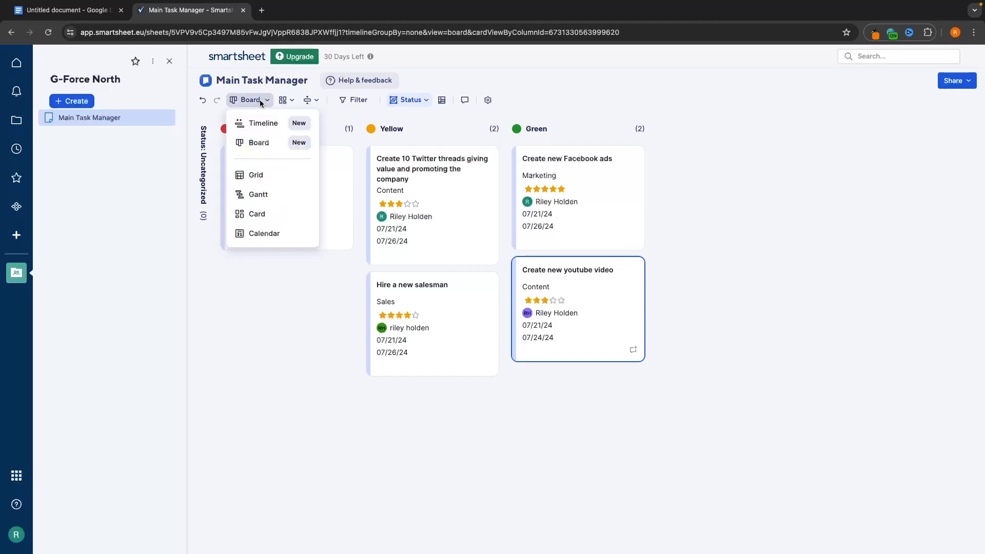
click(259, 174)
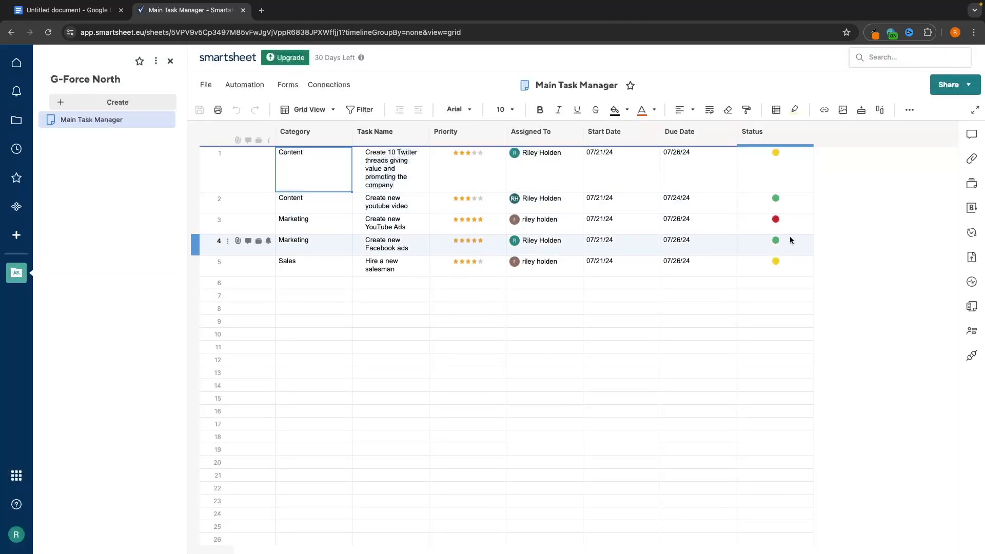
- Back in Board view, regroup lanes by Priority, then assignee, and finally Status
click(310, 109)
click(304, 149)
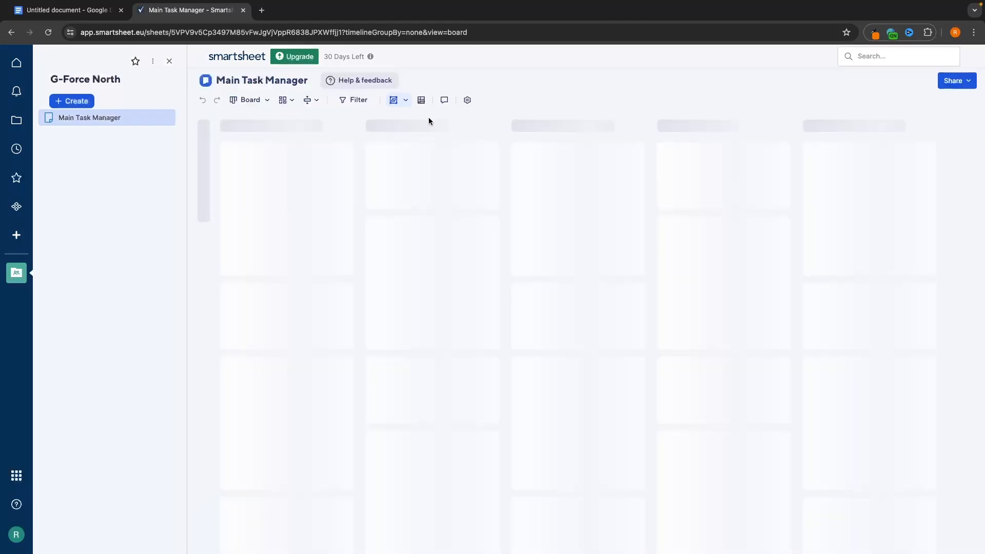
click(413, 100)
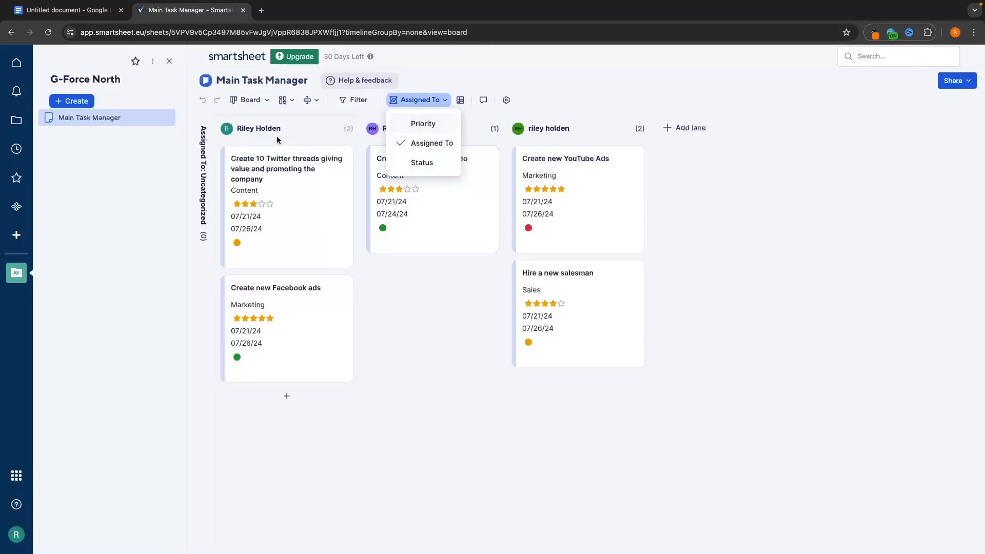
click(423, 123)
scroll(469, 344, right, 4)
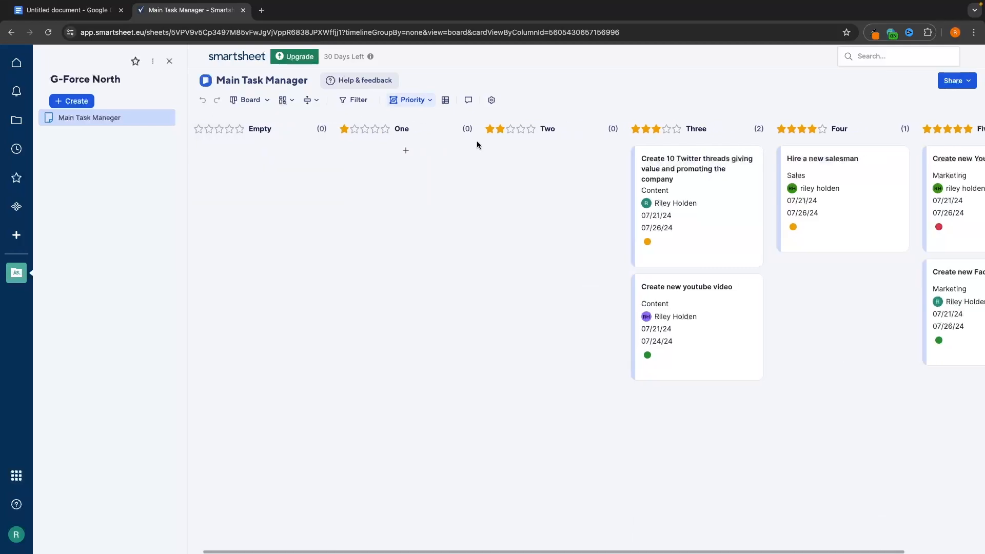
click(412, 100)
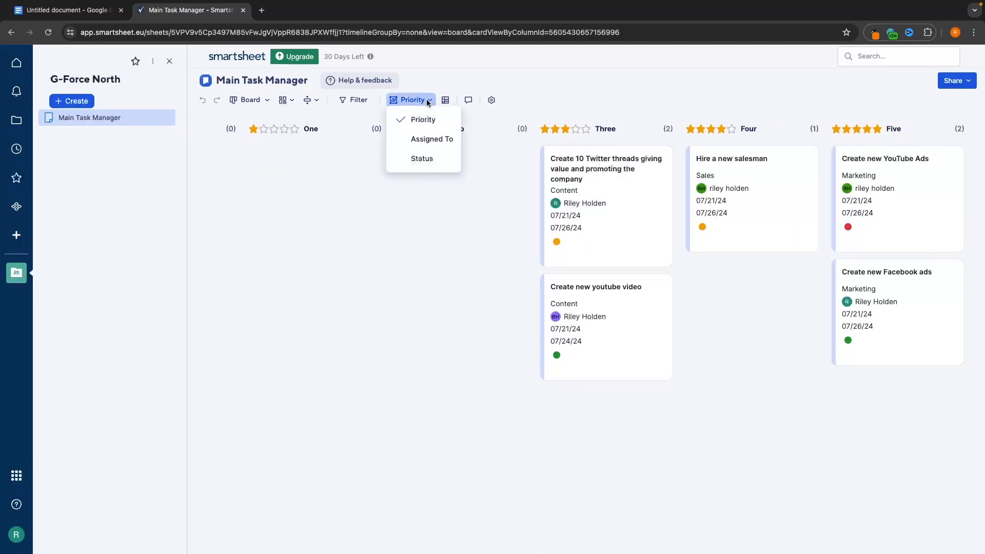
click(424, 141)
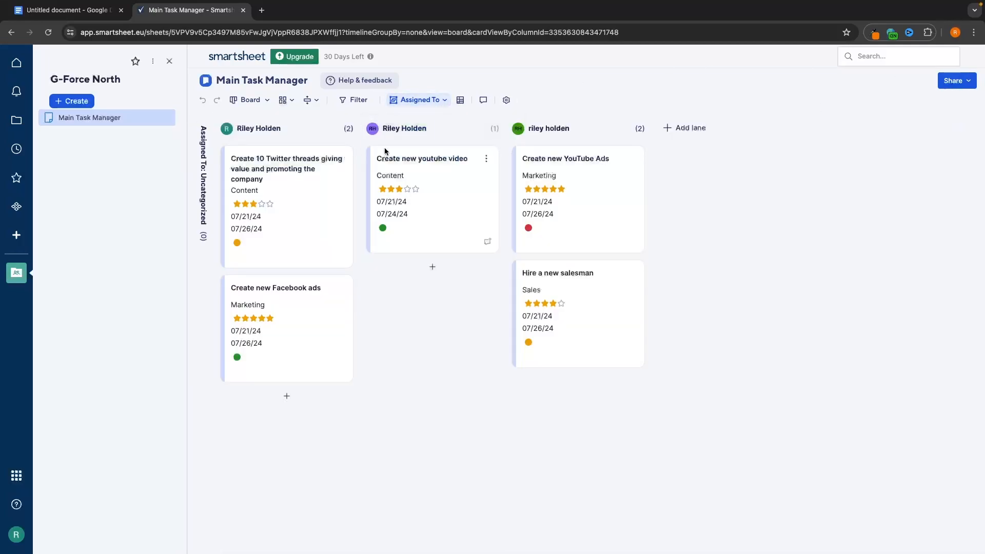
click(417, 100)
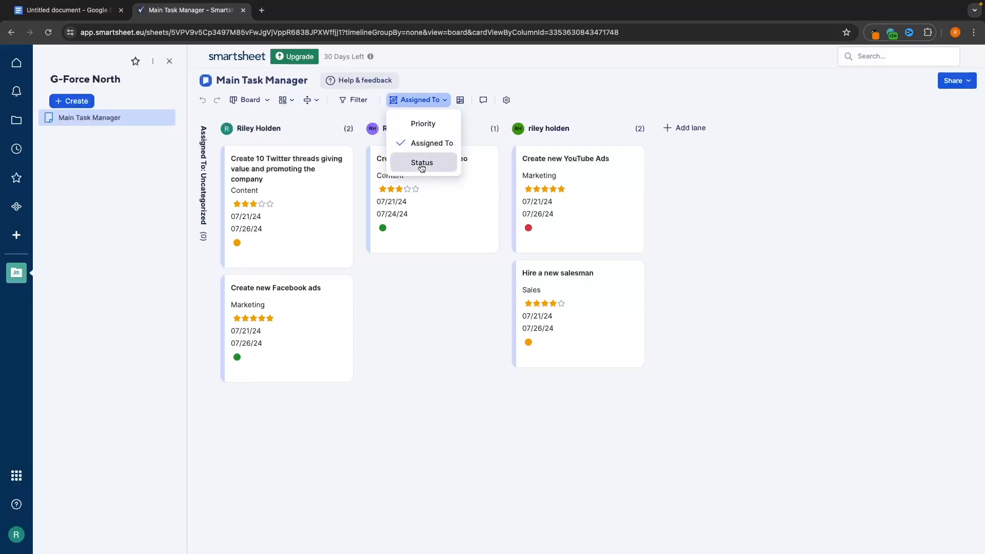
click(421, 163)
click(250, 100)
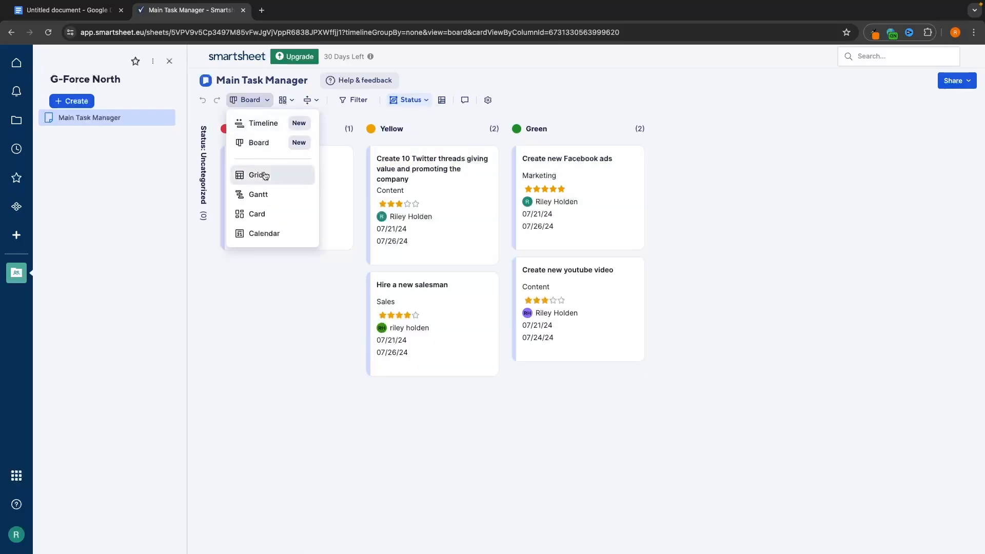
- Switch to Gantt view, briefly try Grid, then return to the Gantt chart
click(248, 194)
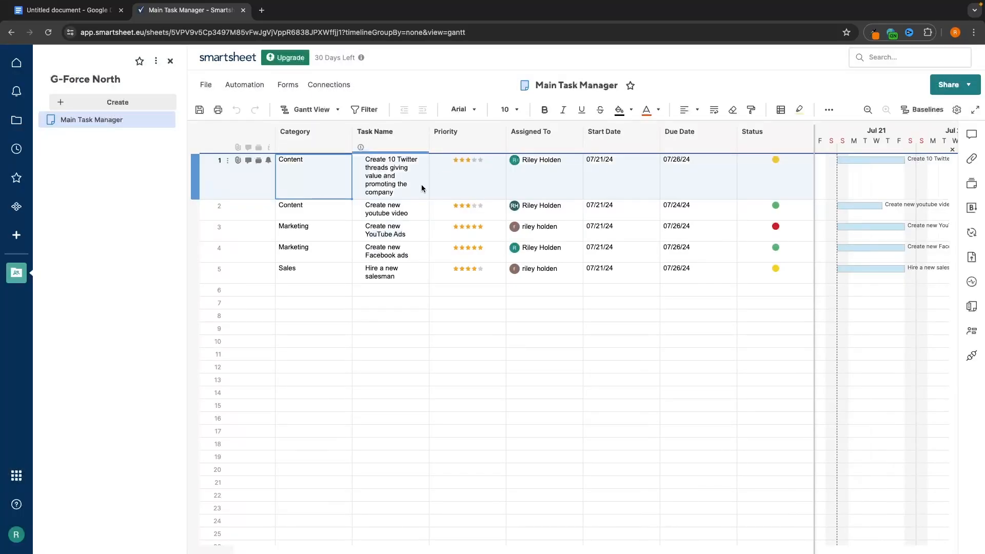
scroll(912, 209, right, 2)
scroll(912, 209, down, 1)
scroll(913, 209, up, 1)
scroll(913, 210, left, 2)
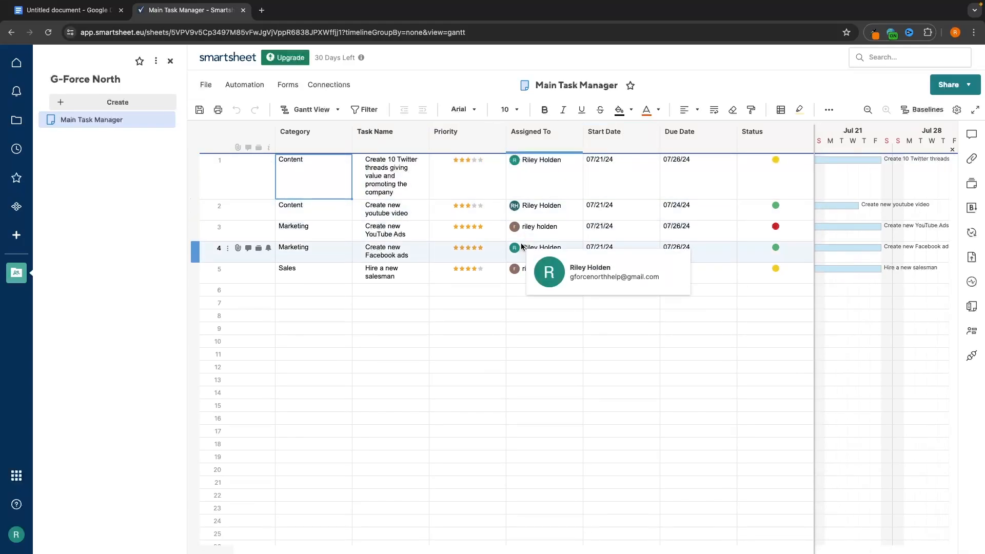
click(311, 112)
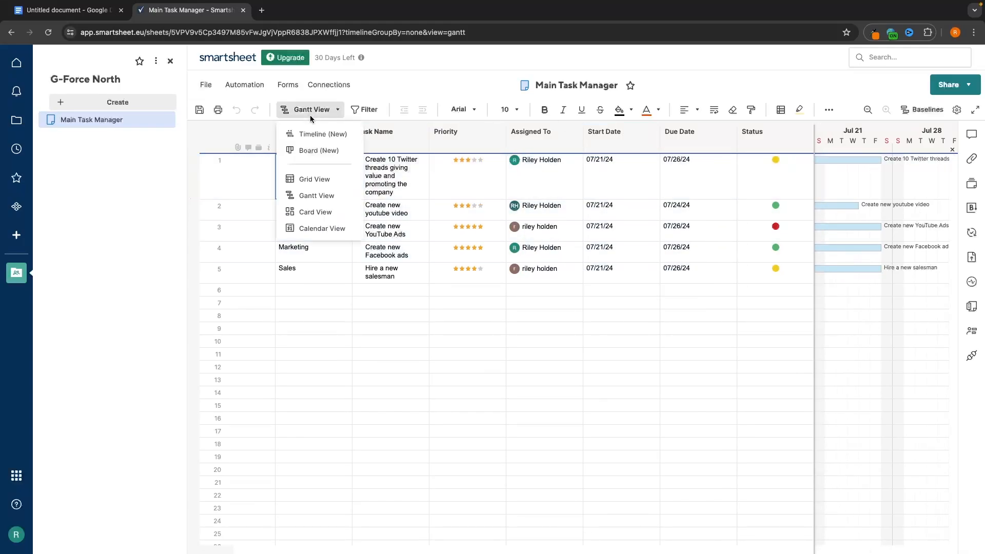
click(309, 179)
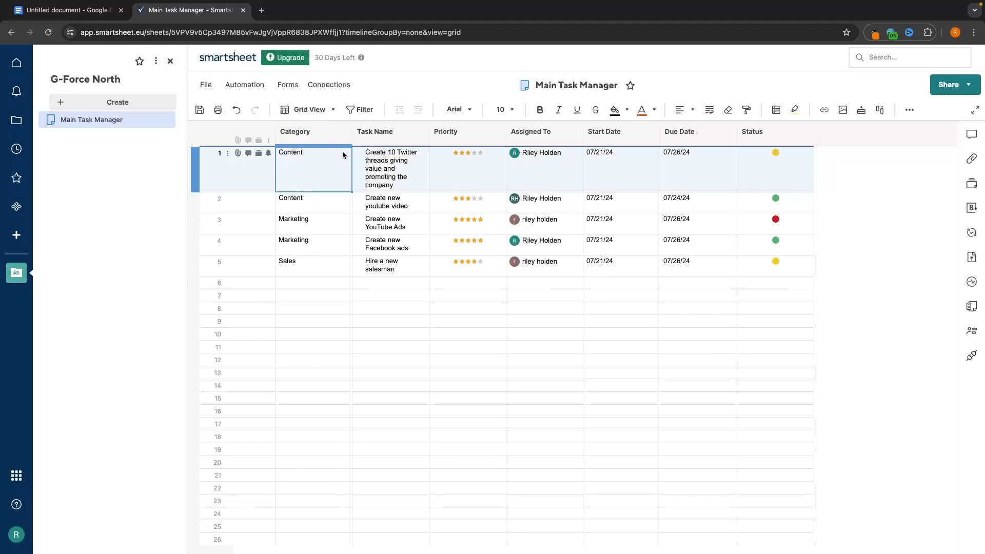
click(325, 111)
click(314, 194)
scroll(866, 207, right, 3)
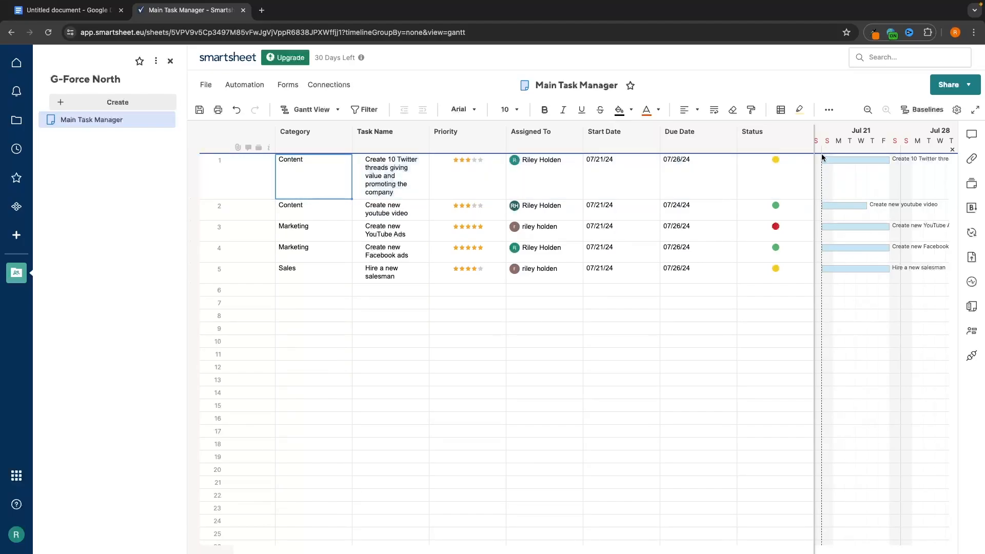
- Switch to Card view and group the lanes by assignee, then Status
click(321, 108)
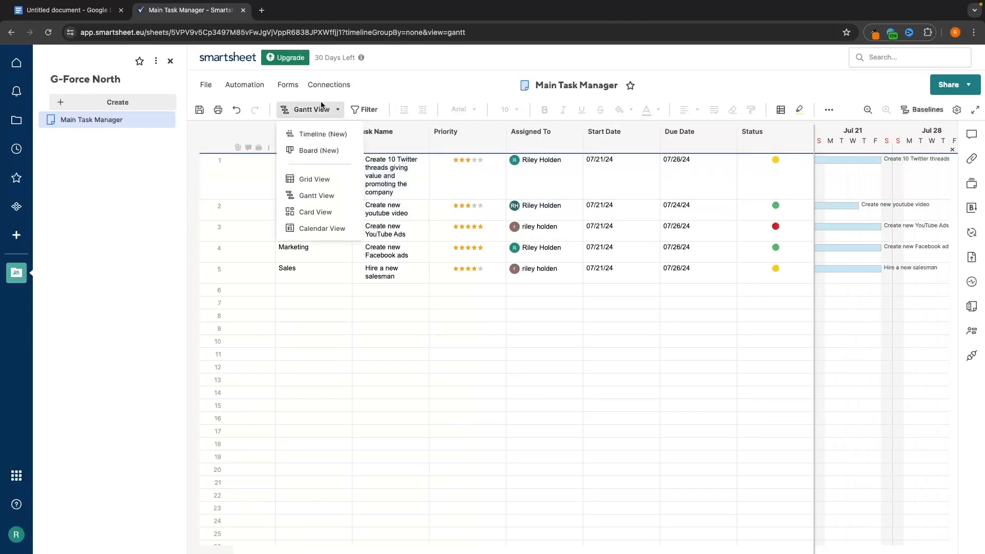
click(311, 213)
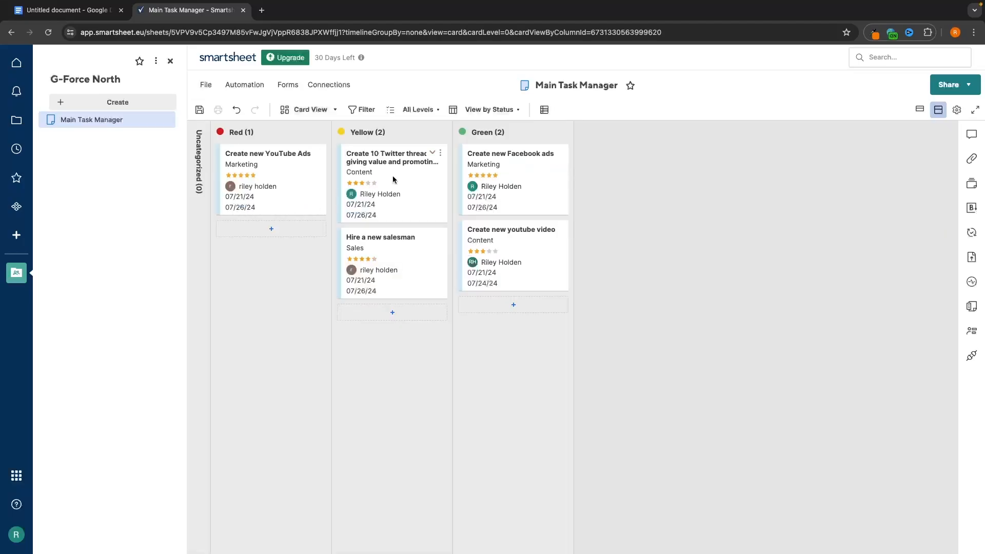
click(507, 110)
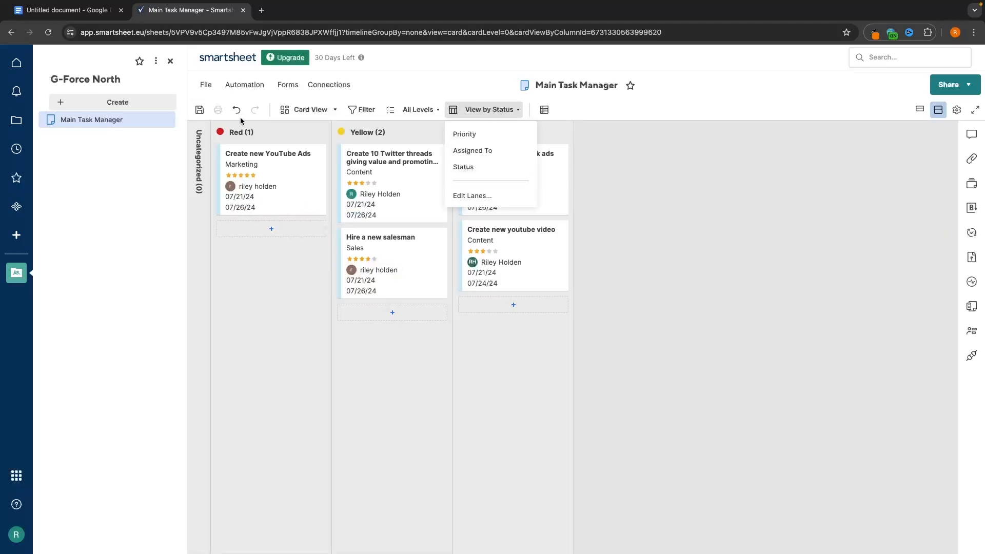
click(500, 152)
click(528, 110)
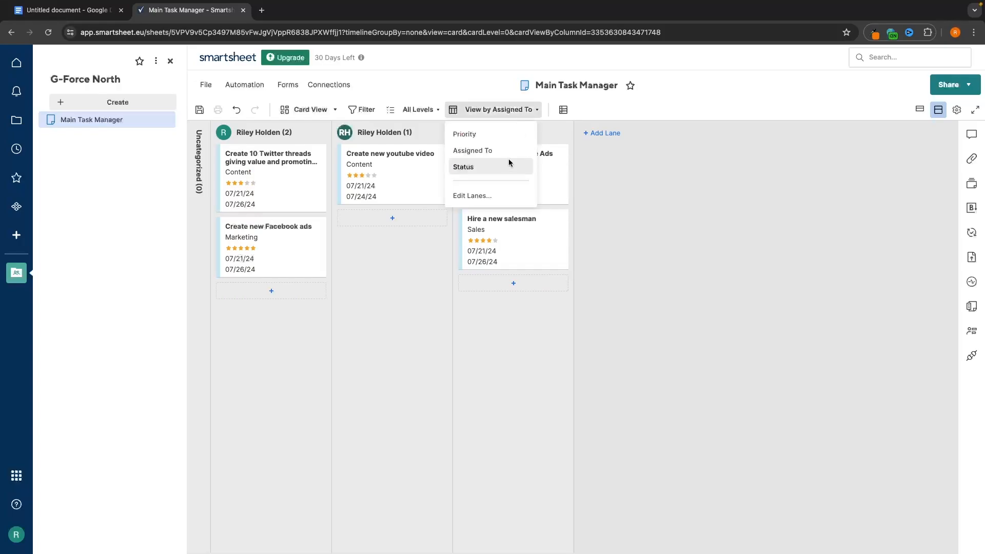
click(508, 163)
- Try Priority lanes, return to Status, and drag the Create new Facebook ads card into Yellow
click(508, 110)
click(507, 134)
click(496, 110)
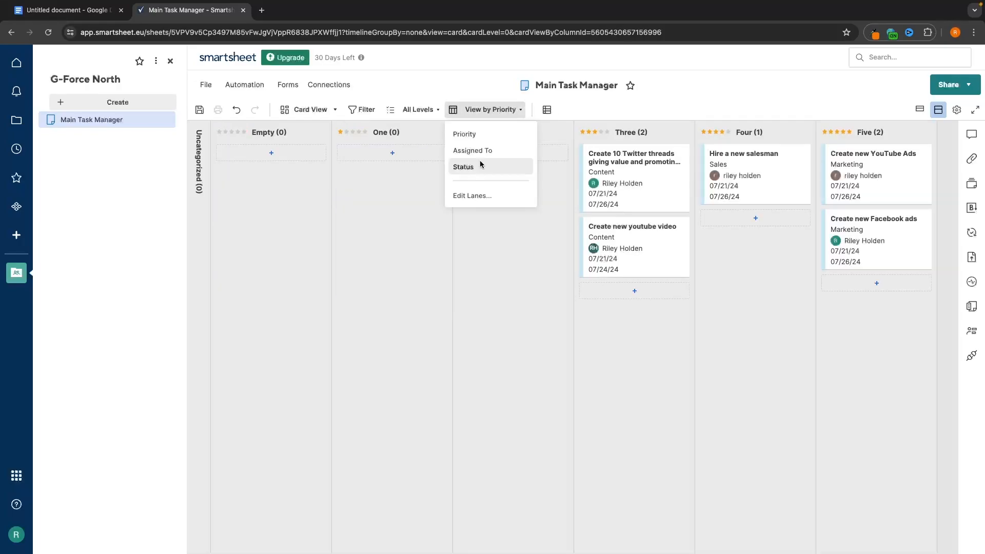
click(481, 165)
mouse_move(507, 167)
mouse_down()
mouse_move(388, 169)
mouse_move(440, 191)
mouse_move(515, 169)
mouse_up()
click(325, 108)
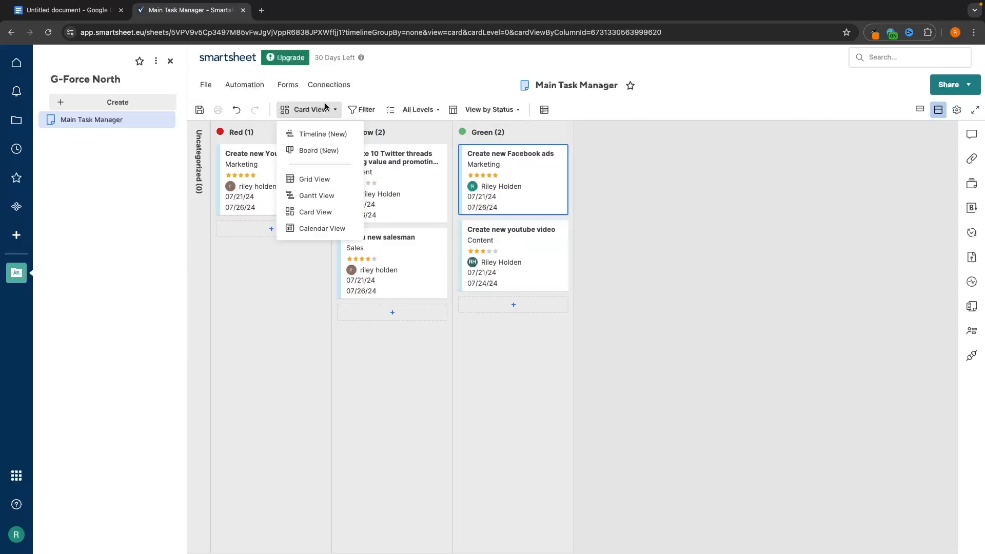
- Switch the sheet to Calendar view, showing each task only on its Due Date
click(322, 229)
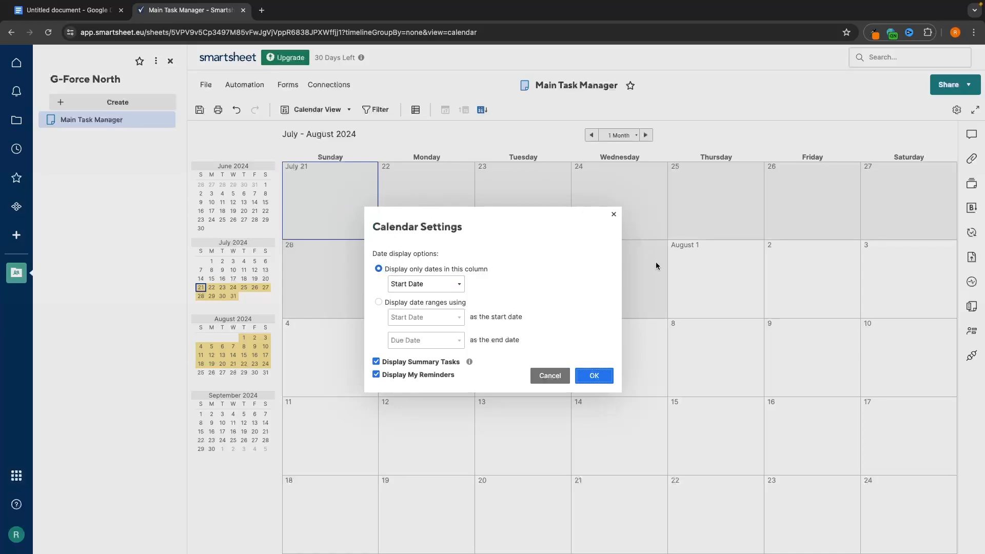
click(415, 283)
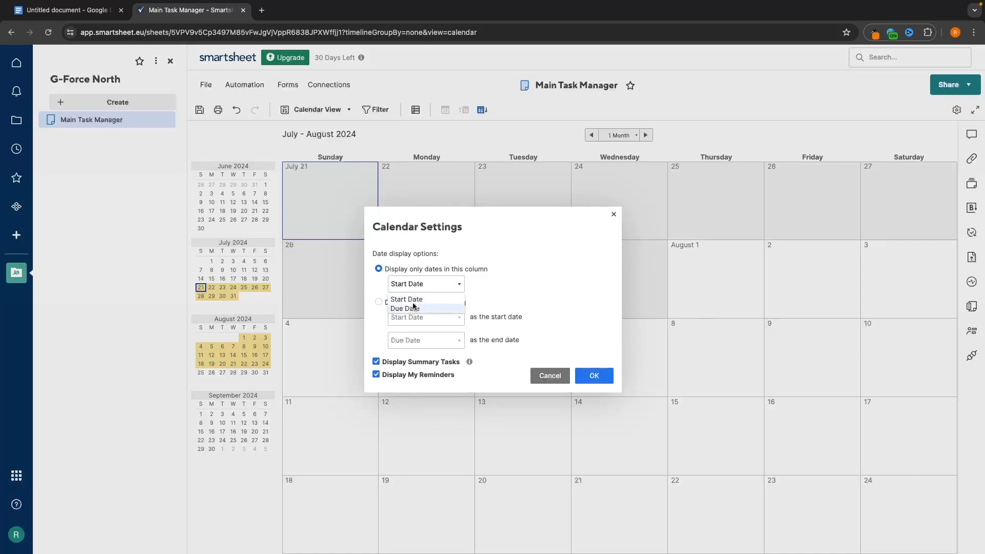
click(420, 307)
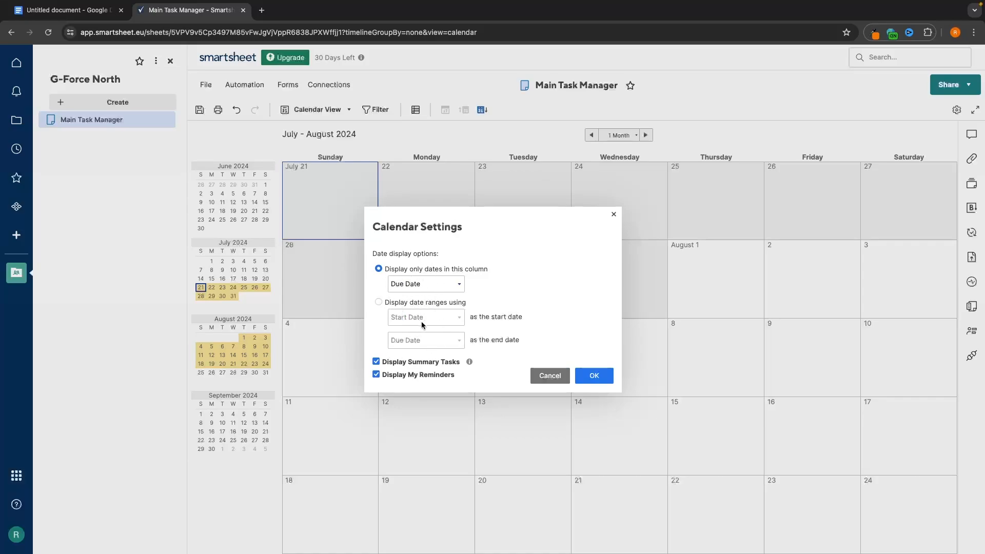
click(379, 302)
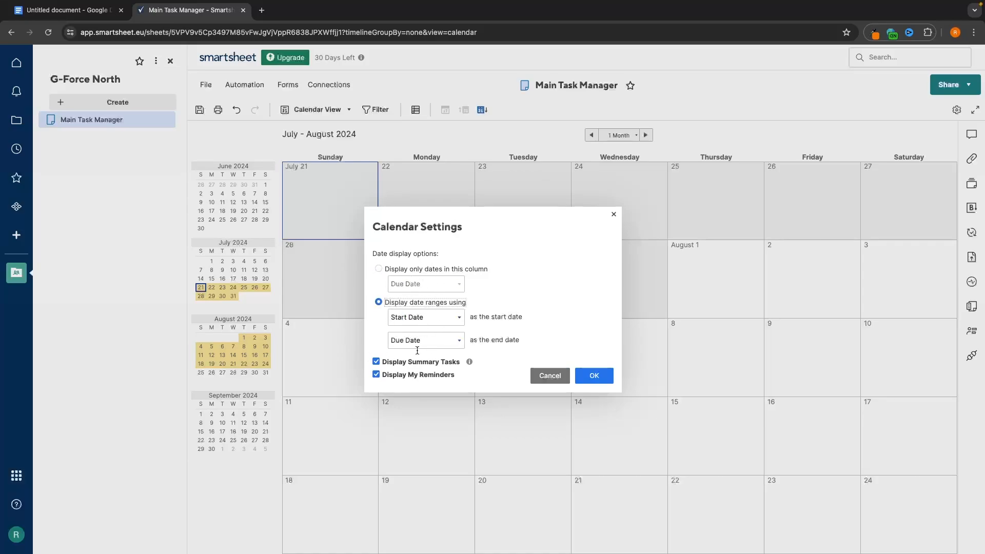
click(594, 375)
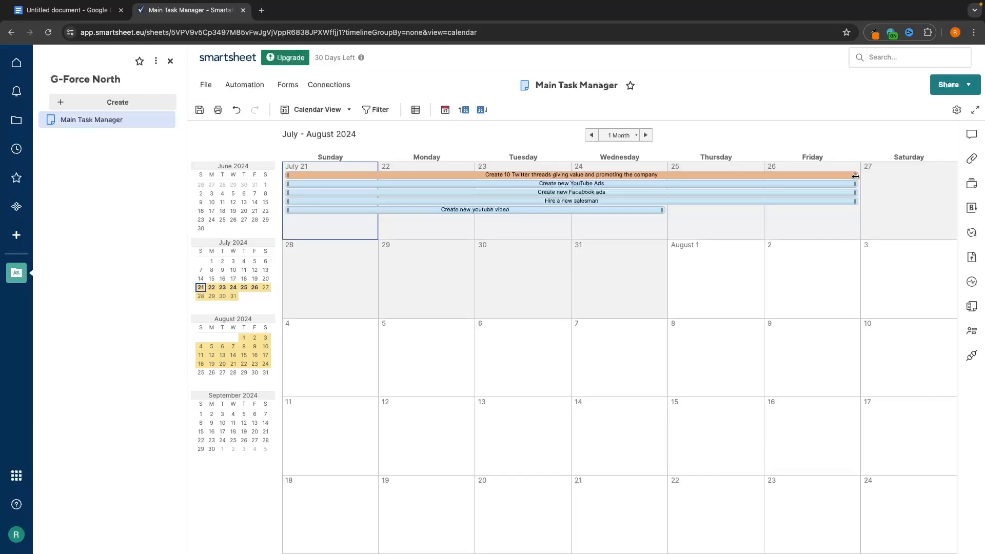
click(956, 109)
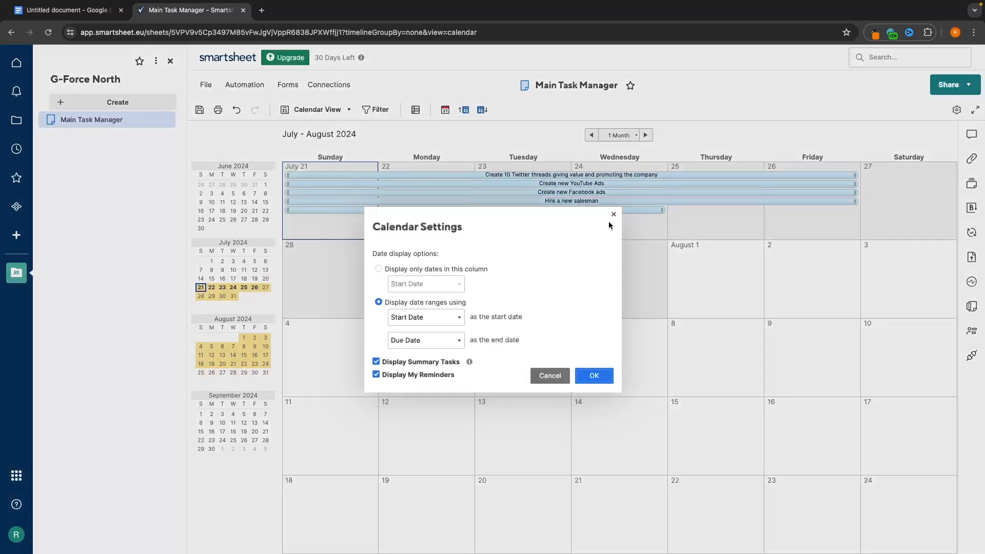
click(427, 271)
click(424, 283)
click(423, 306)
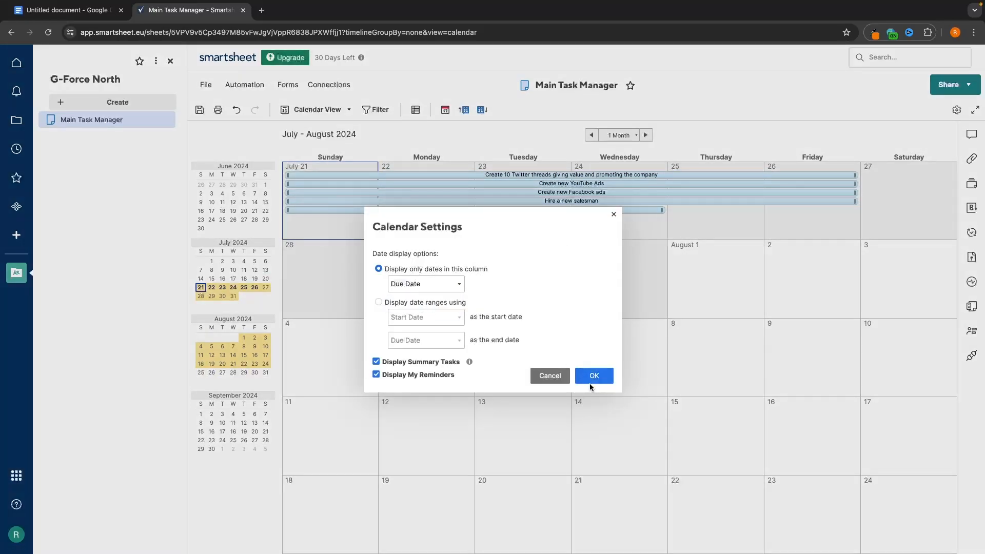
click(592, 377)
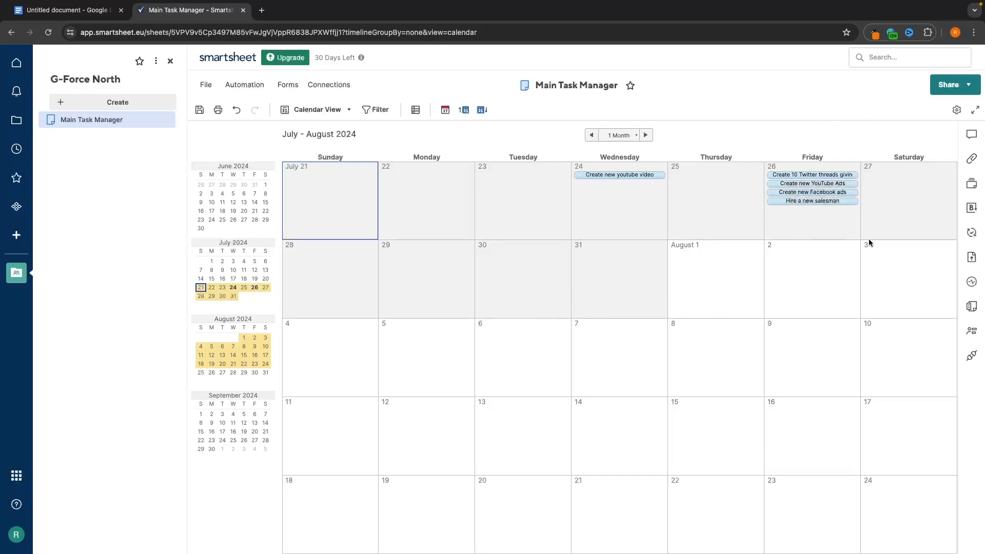
- Set the calendar to a 1 Week span covering June 30 to July 6, 2024
click(645, 135)
click(644, 135)
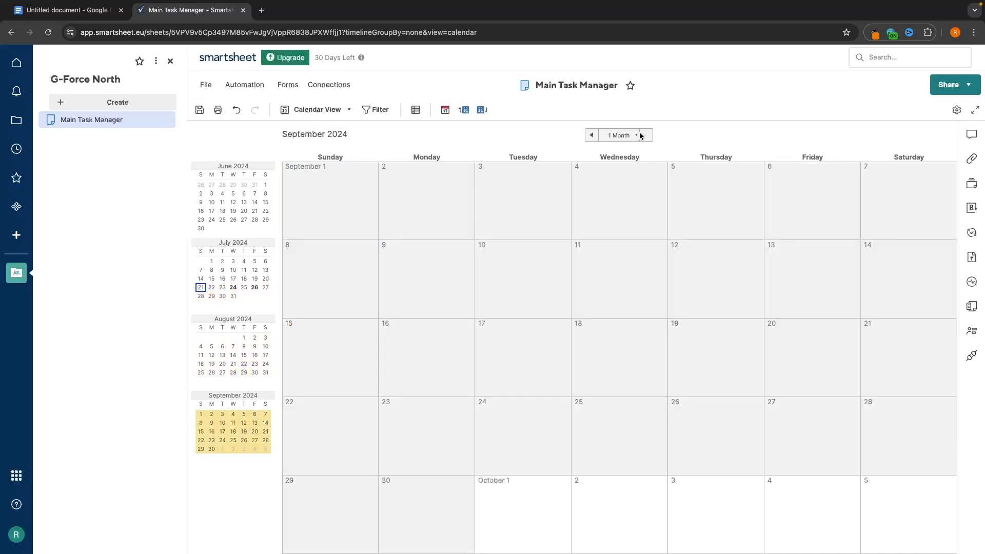
click(590, 135)
click(591, 135)
click(621, 135)
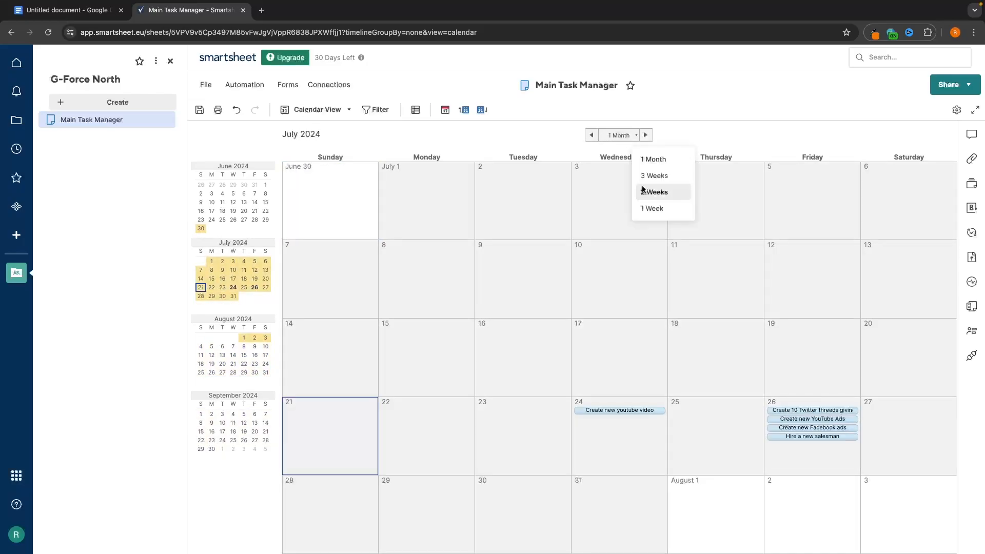
click(660, 208)
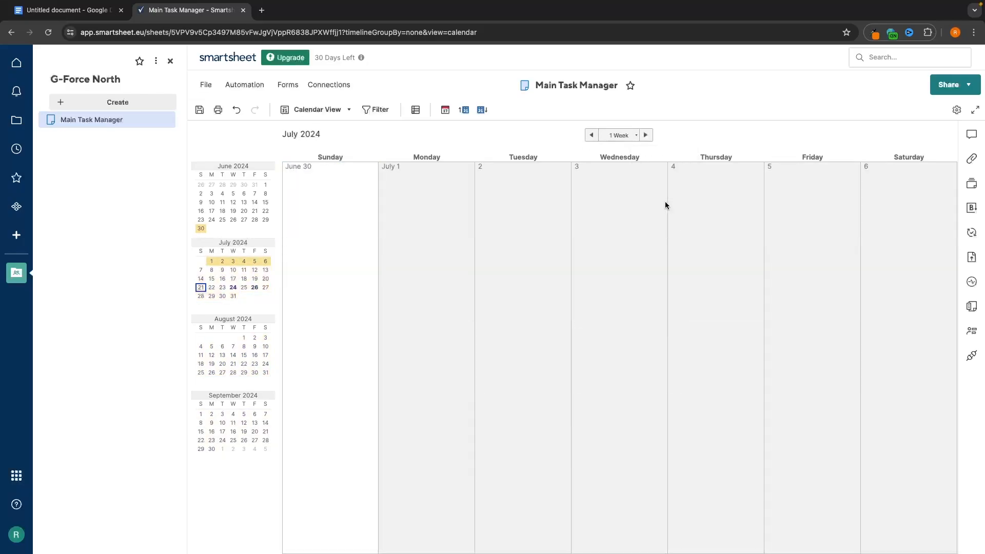
click(333, 110)
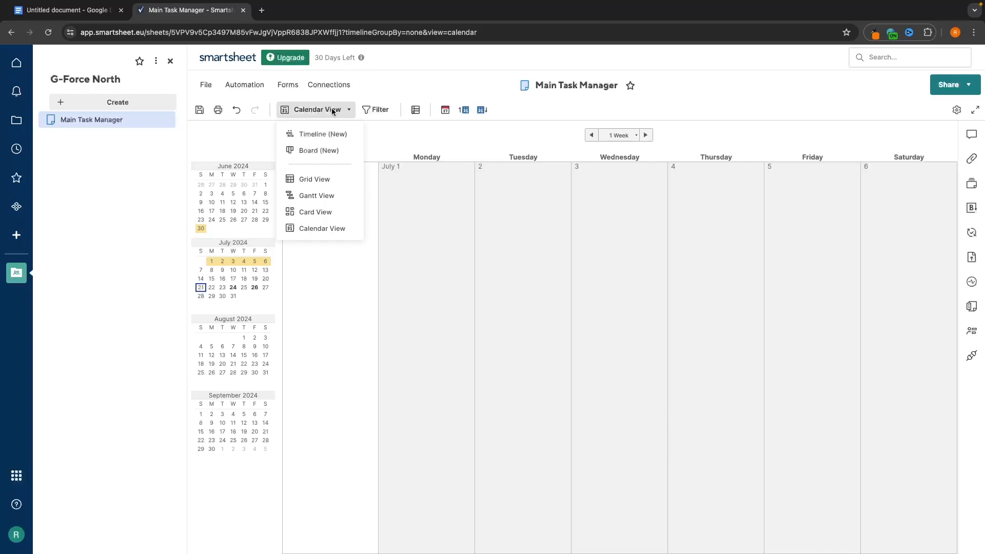
- Switch the sheet back to Grid view and dismiss the File menu's open-sheet dialog
click(333, 179)
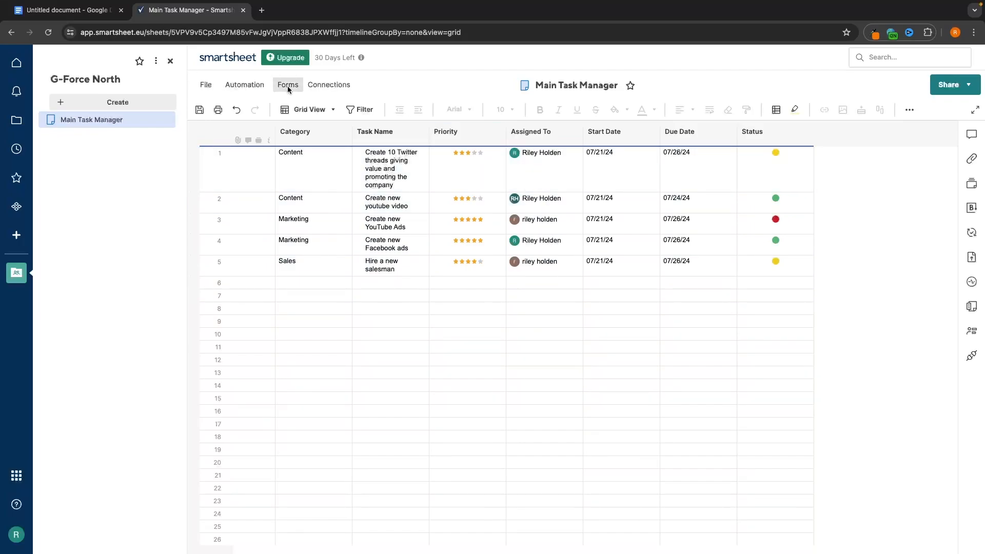
click(205, 85)
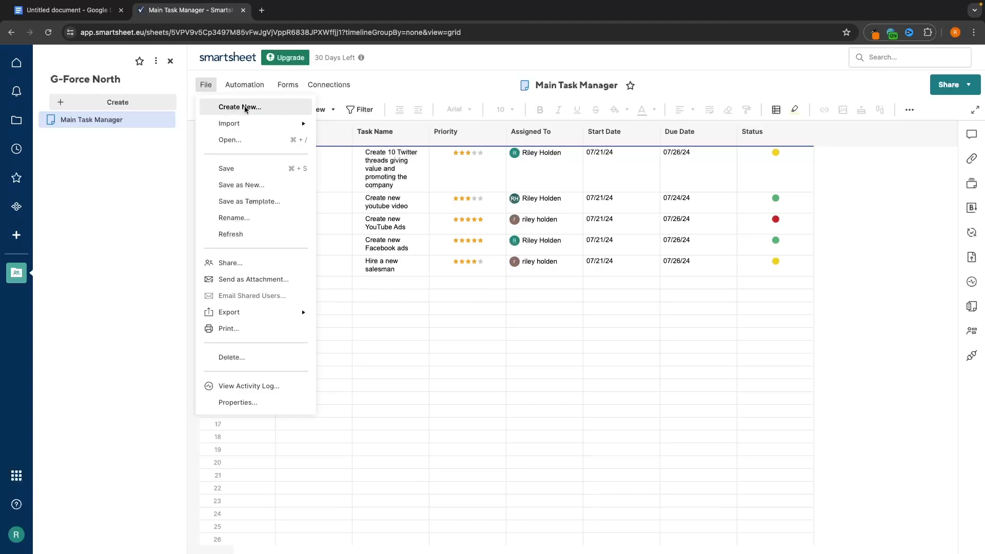
mouse_move(226, 123)
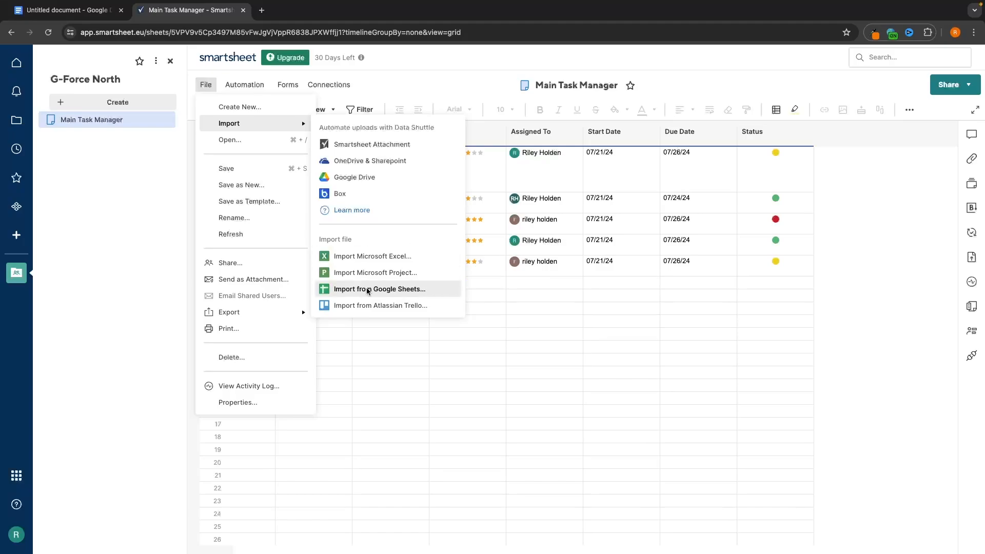
click(264, 140)
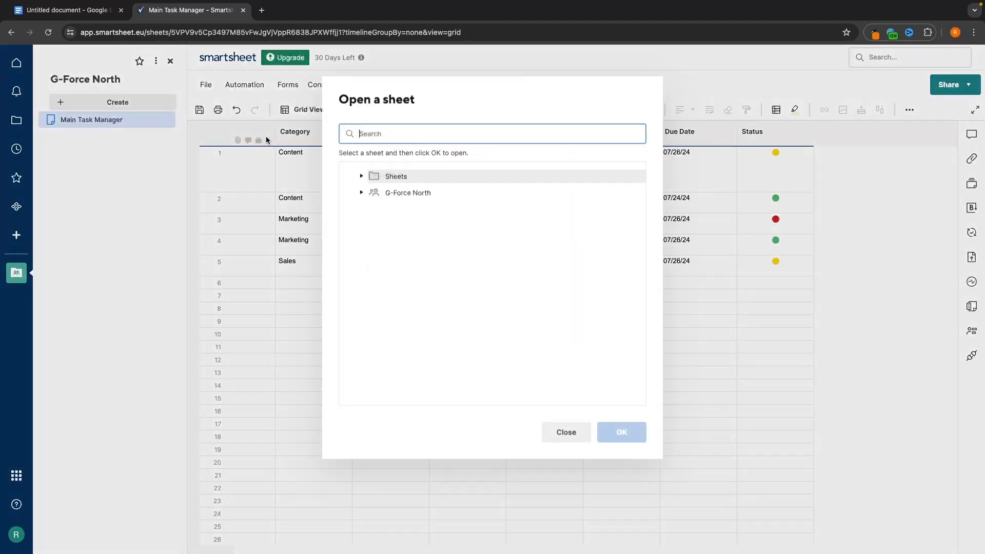
click(574, 426)
- Leave the File menu and bring up the sheet's Automation menu
click(206, 85)
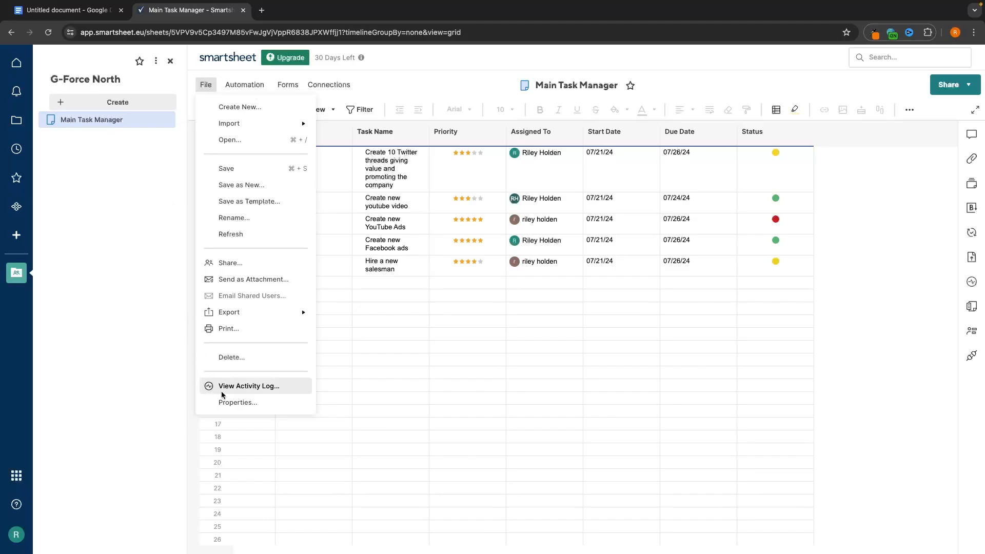
mouse_move(278, 317)
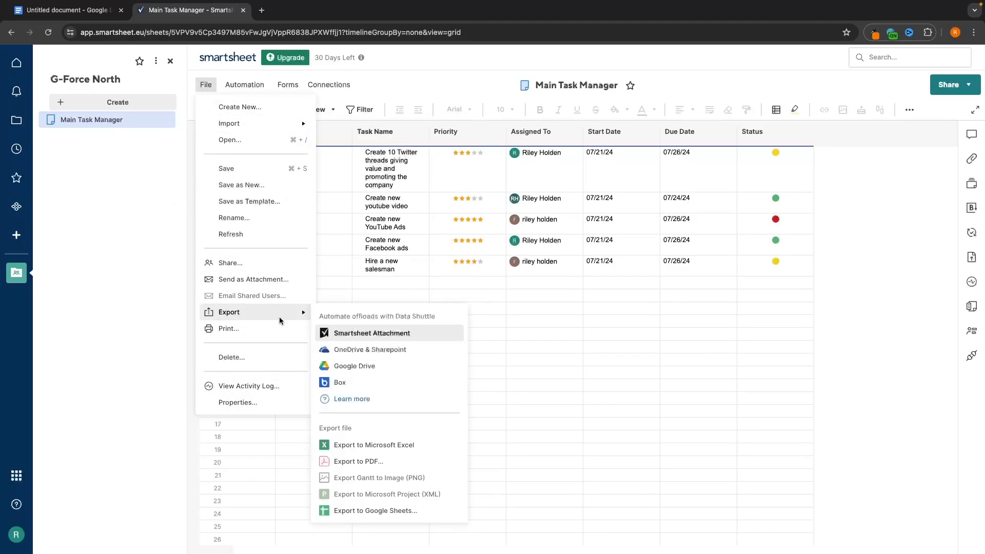
click(242, 84)
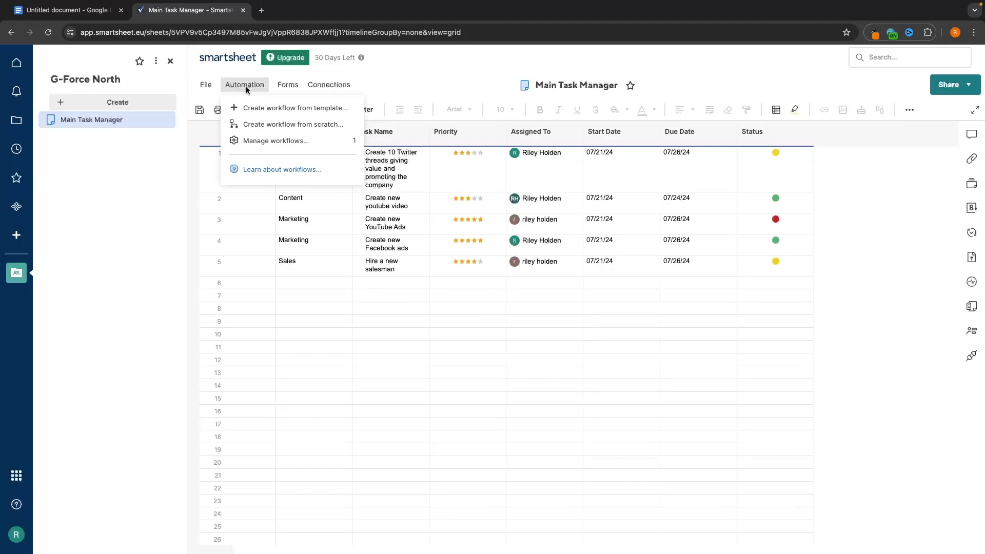
- In Manage workflows, delete 'Alert when an assigned row changes', confirm, and return to the sheet
click(294, 141)
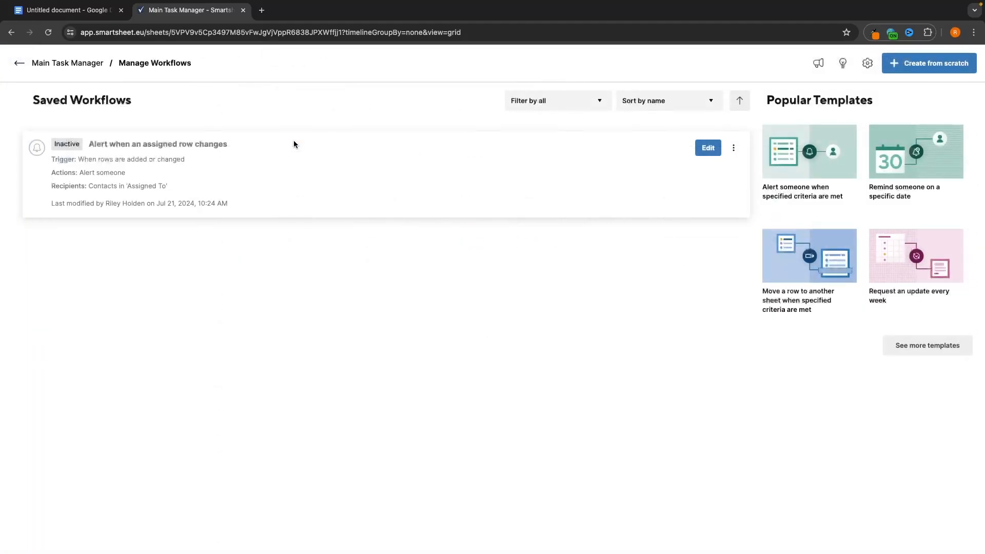
click(733, 148)
click(772, 229)
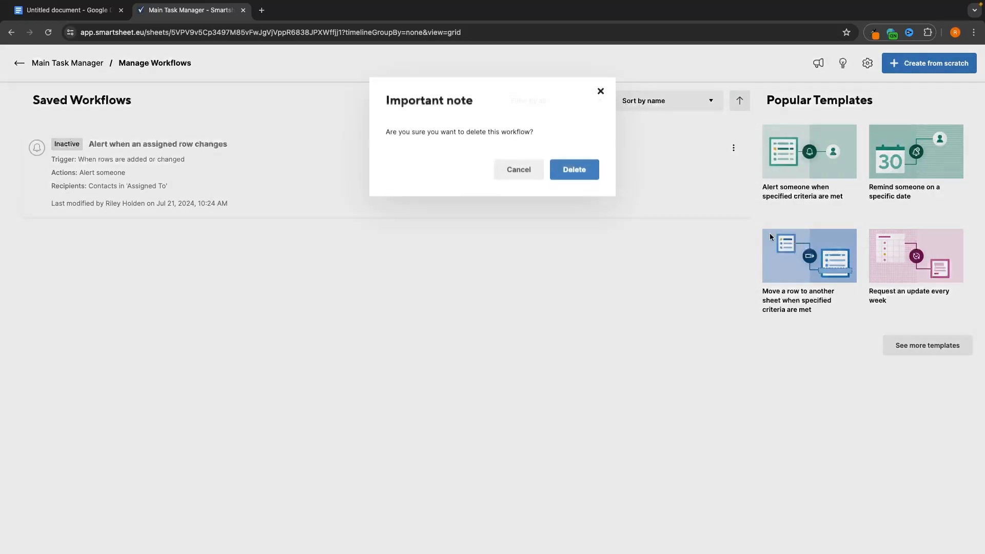
click(570, 168)
click(39, 62)
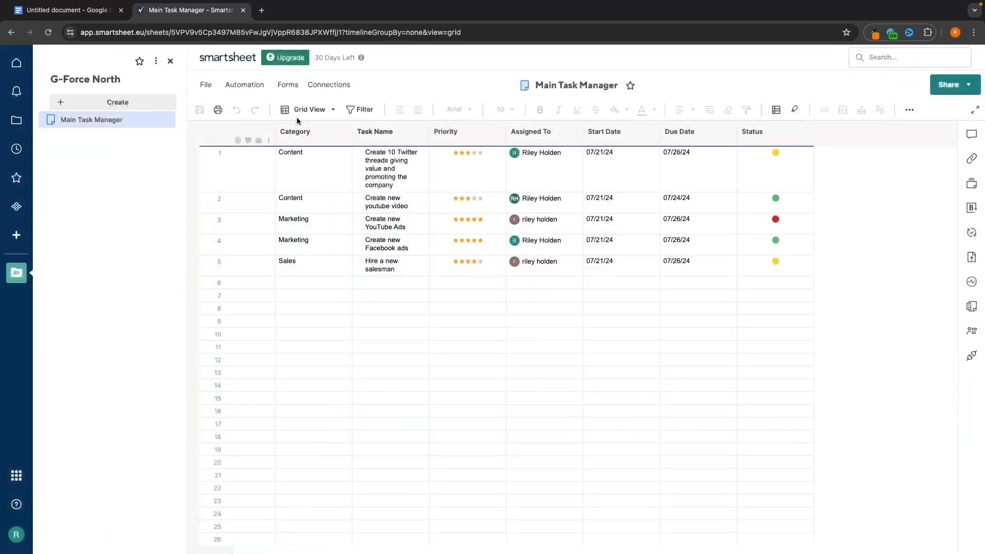
- Browse the workflow template gallery, then return to the sheet and select row 1's Status cell
click(255, 84)
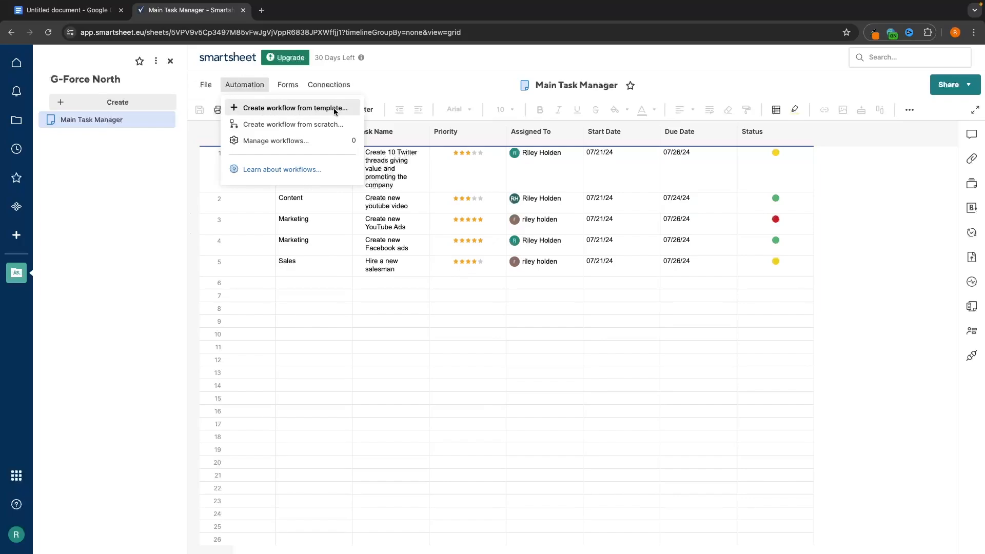
click(291, 126)
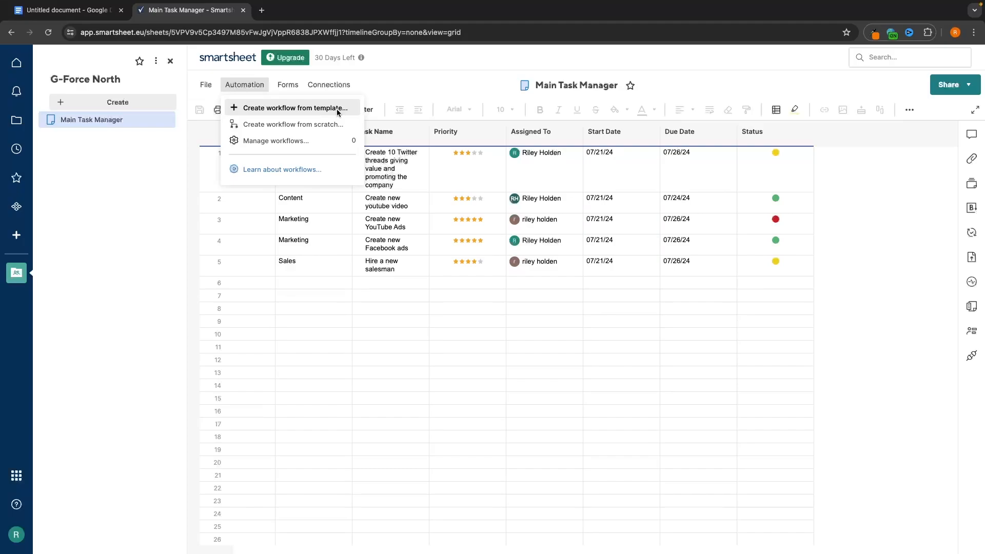
click(337, 109)
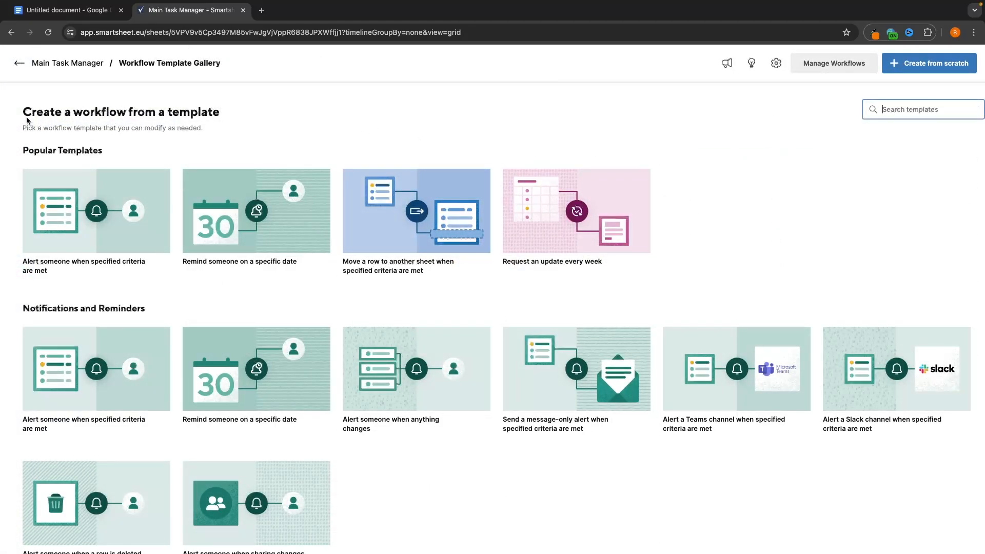
scroll(419, 162, down, 1)
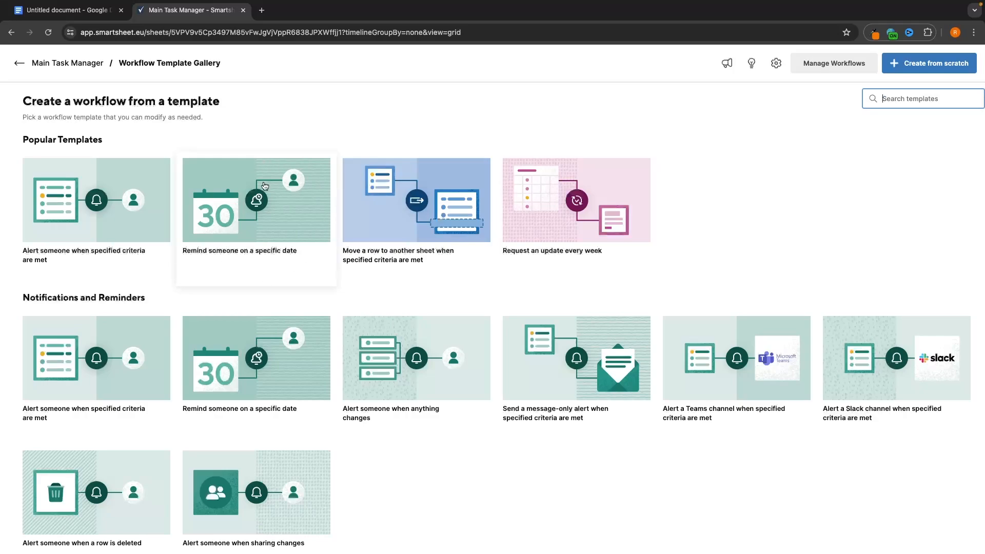
scroll(279, 243, down, 1)
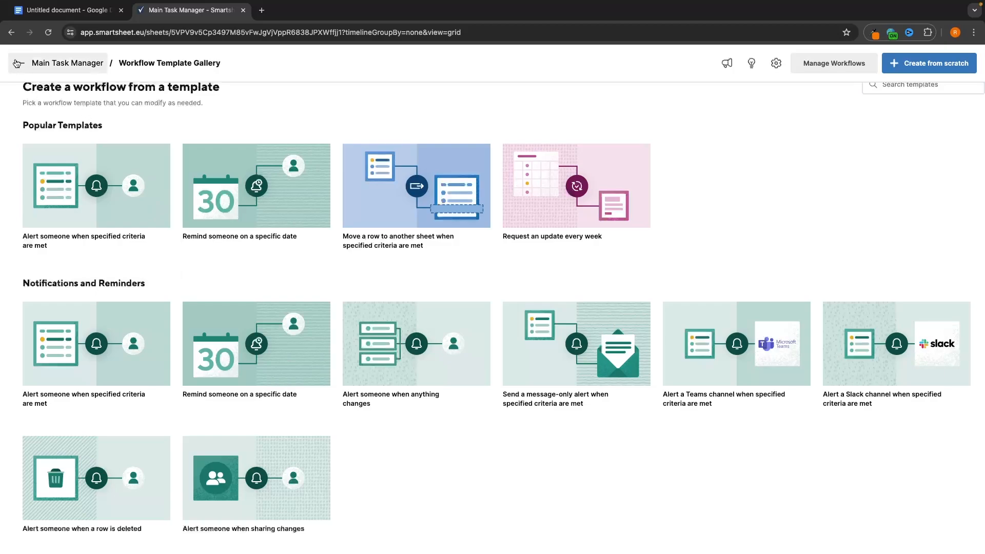
click(57, 63)
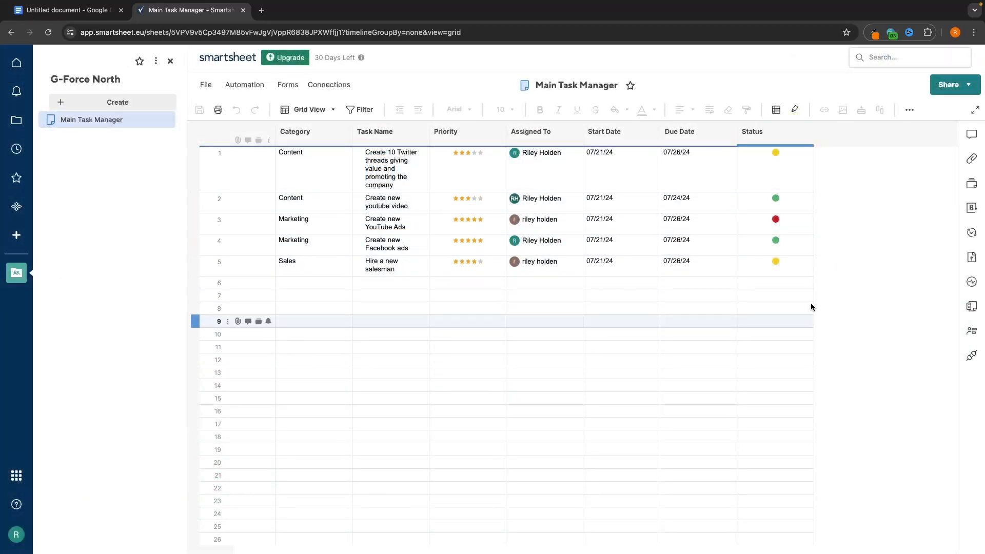
click(775, 162)
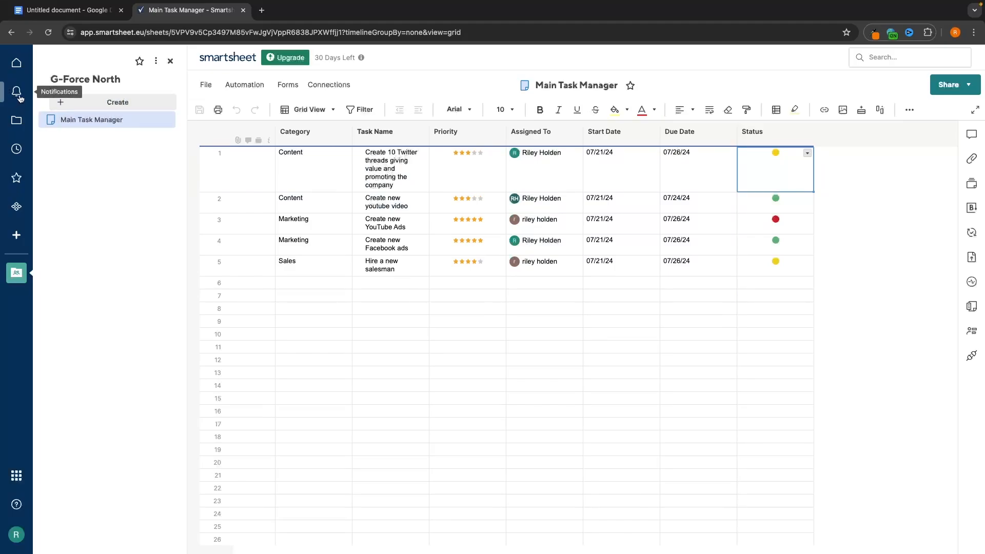
- Start a workflow from the Alert template and name it 'Status Update Tigger'
click(245, 88)
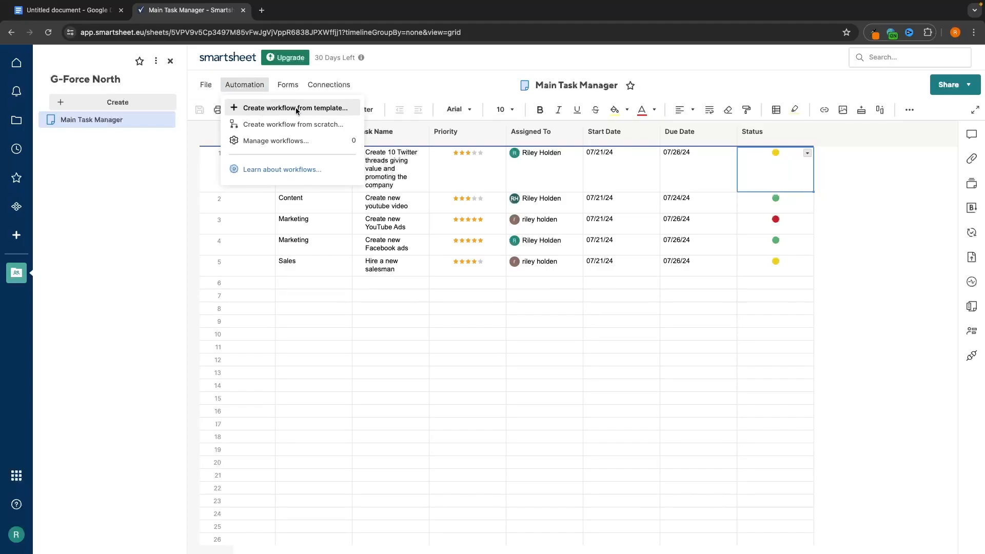
click(332, 108)
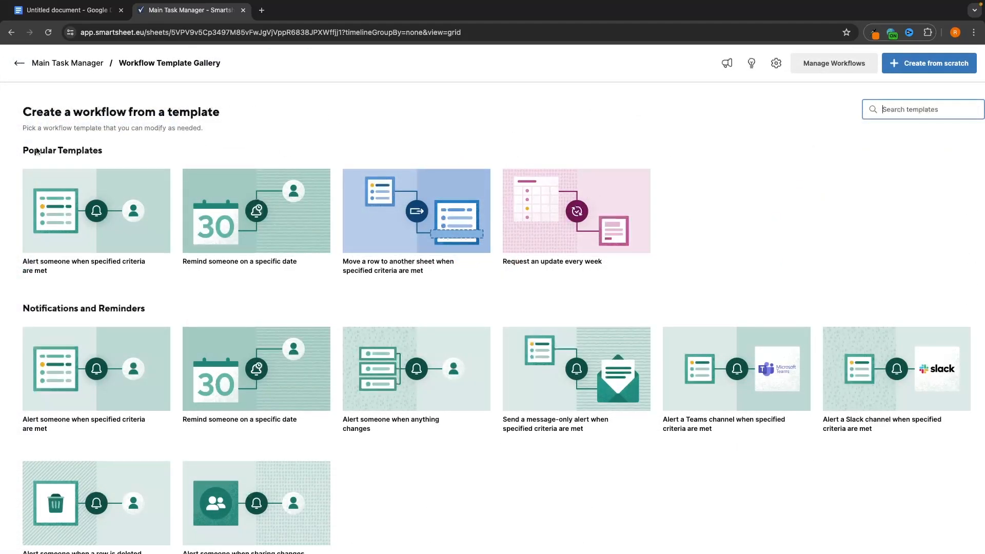
click(113, 256)
click(678, 358)
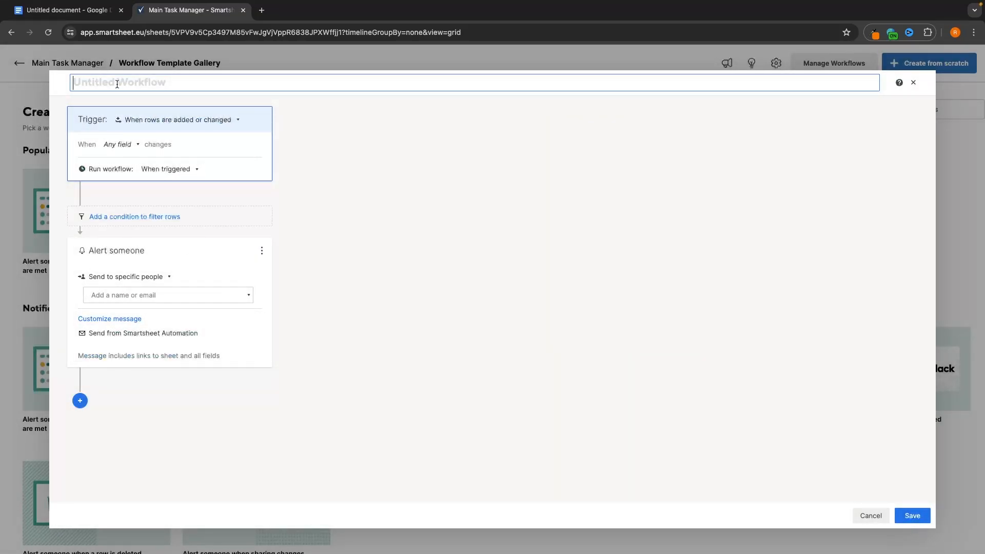
text(Status U)
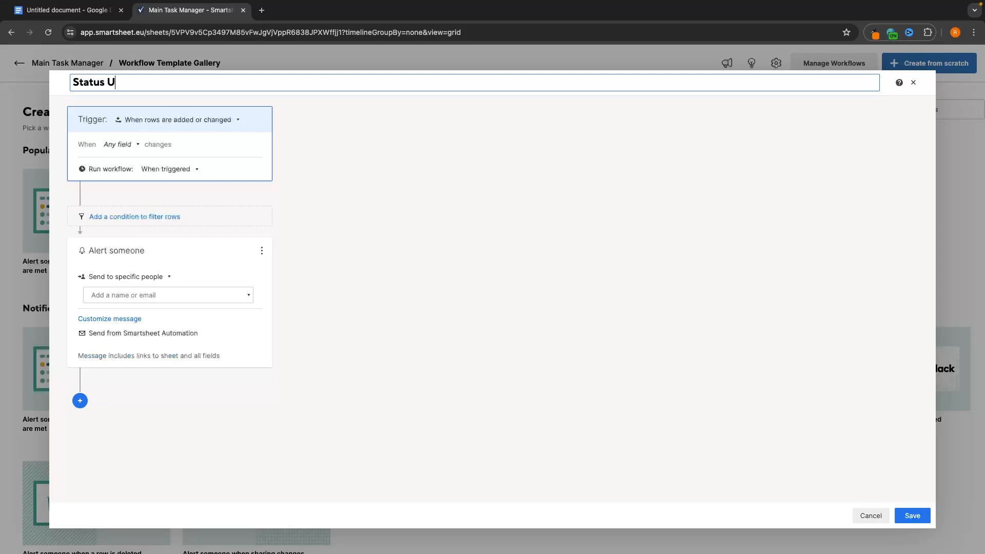
text(pdate Tigger)
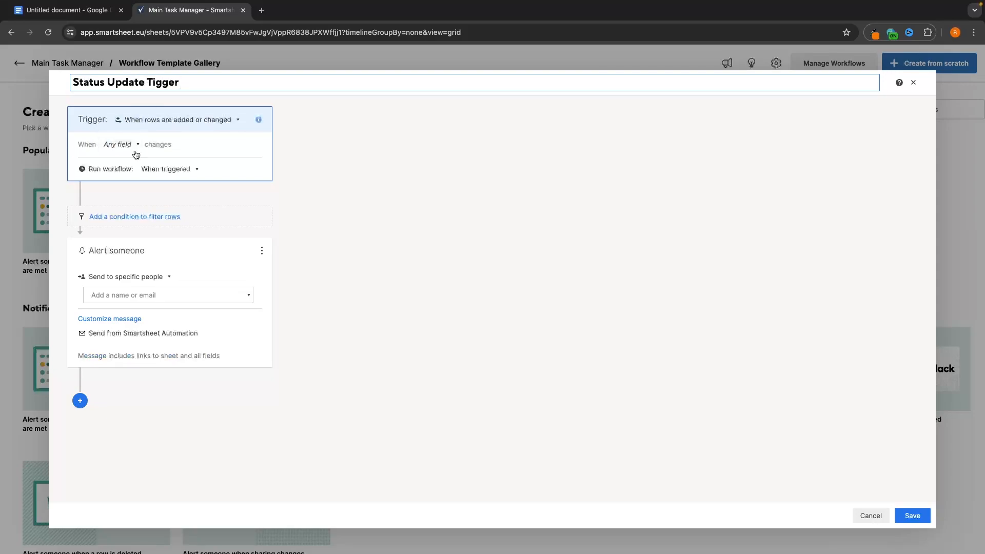
- Set the workflow trigger to the Status field changing to Any Value
click(108, 151)
scroll(125, 205, down, 5)
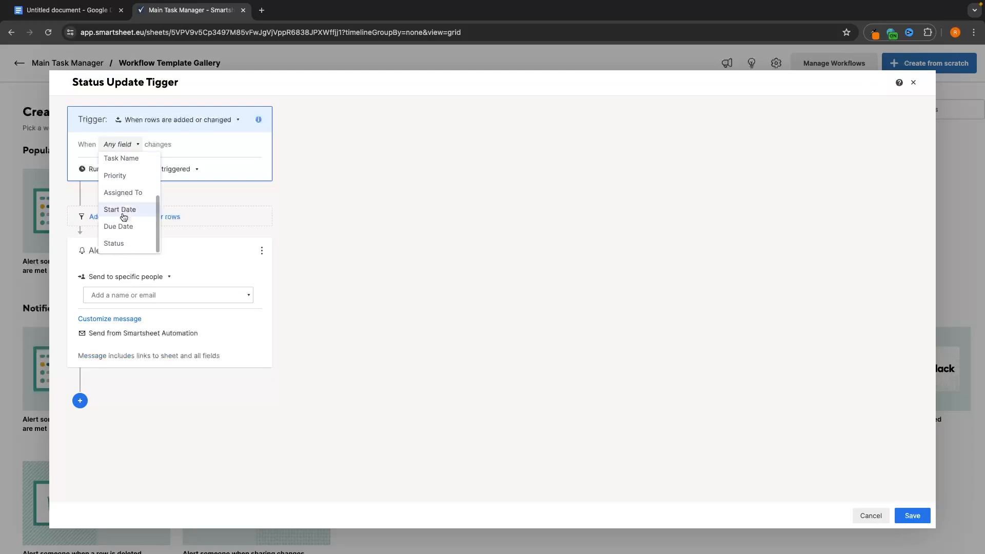
click(118, 242)
click(147, 163)
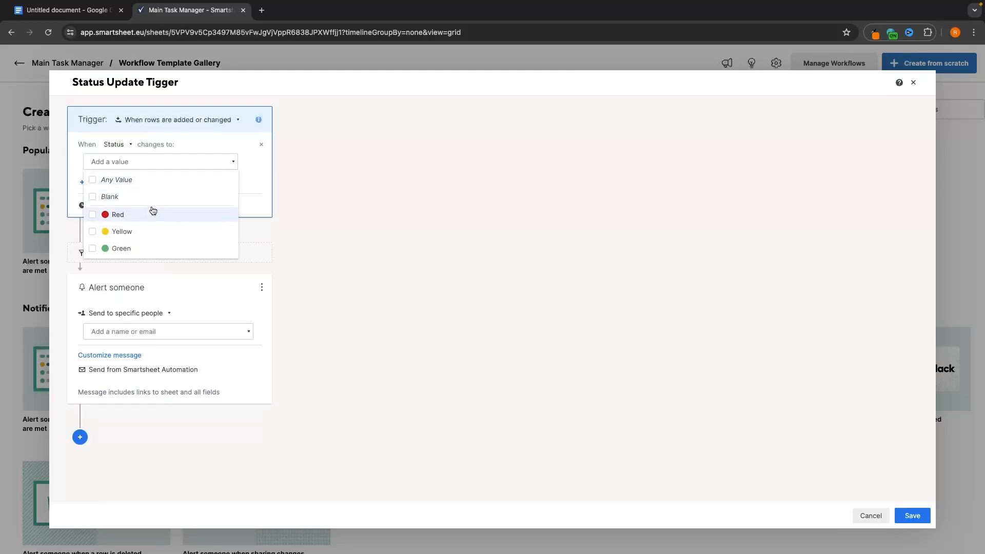
click(112, 180)
click(329, 167)
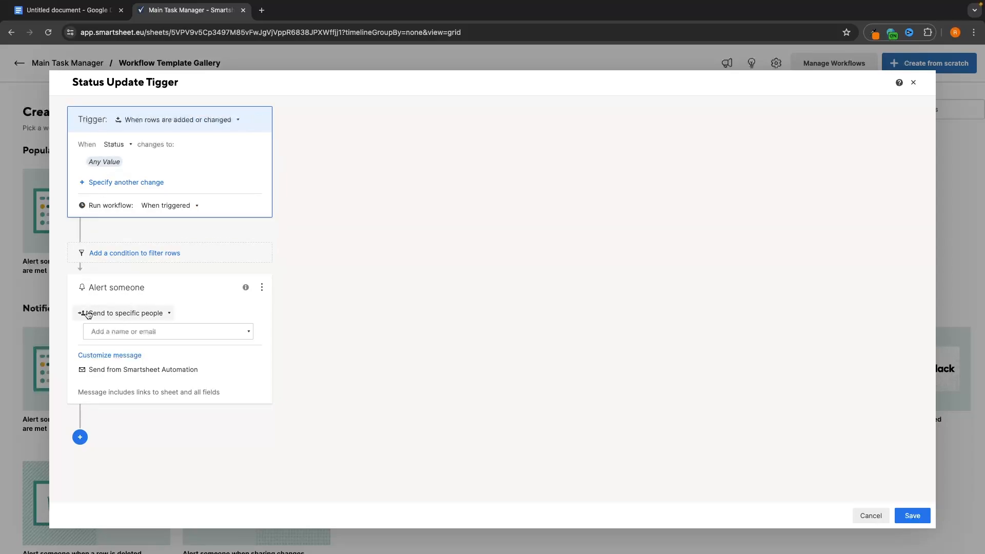
- Add the first contact as the alert recipient and save the workflow
click(115, 333)
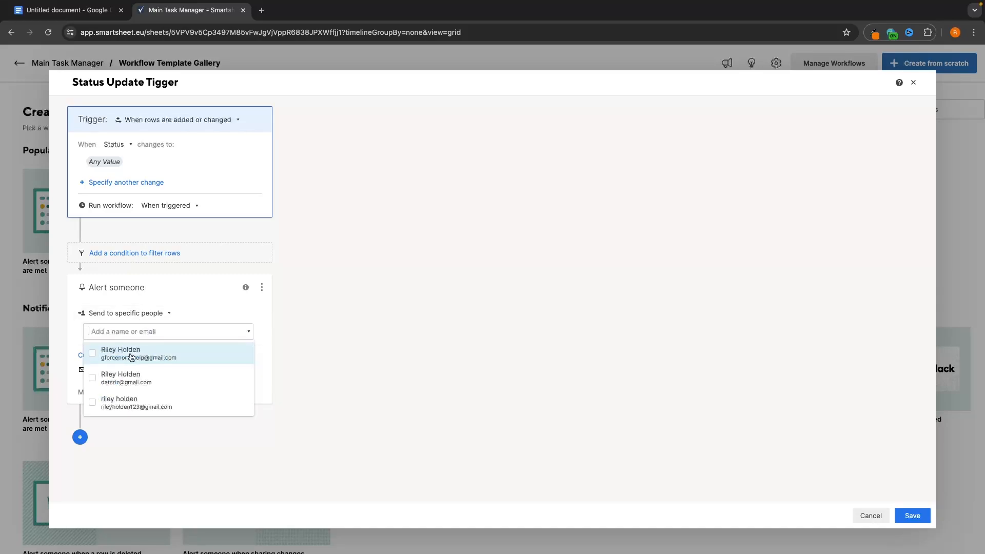
click(132, 357)
click(215, 317)
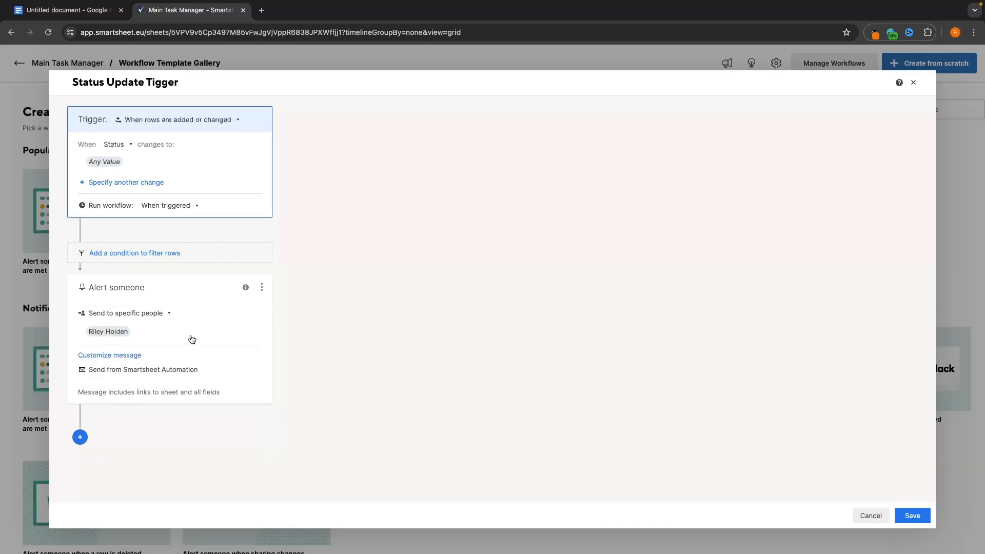
click(133, 356)
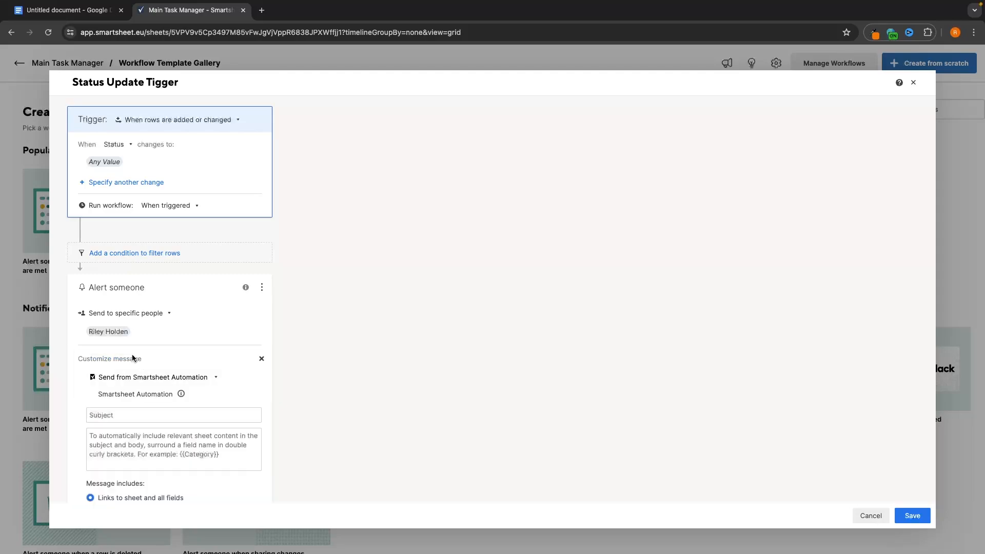
scroll(160, 407, down, 3)
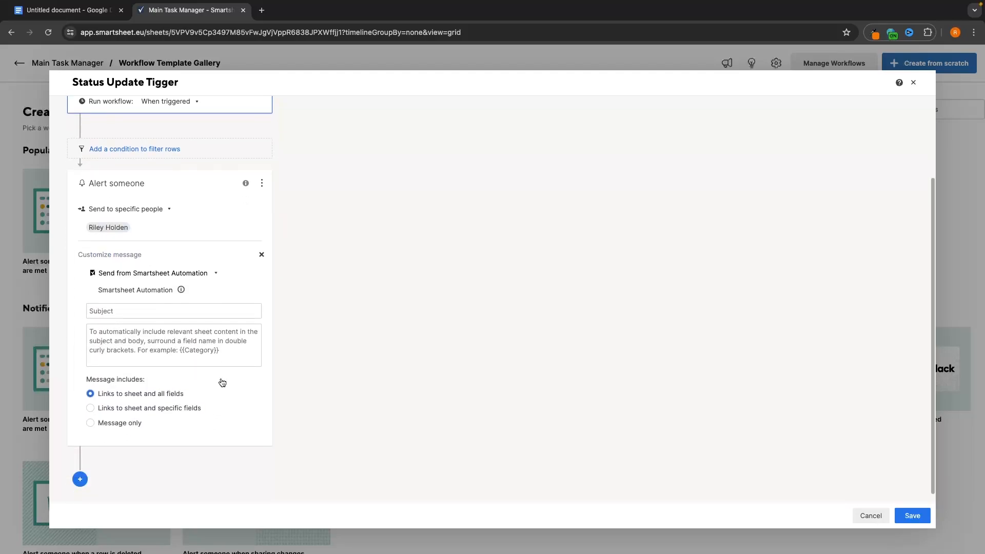
click(261, 254)
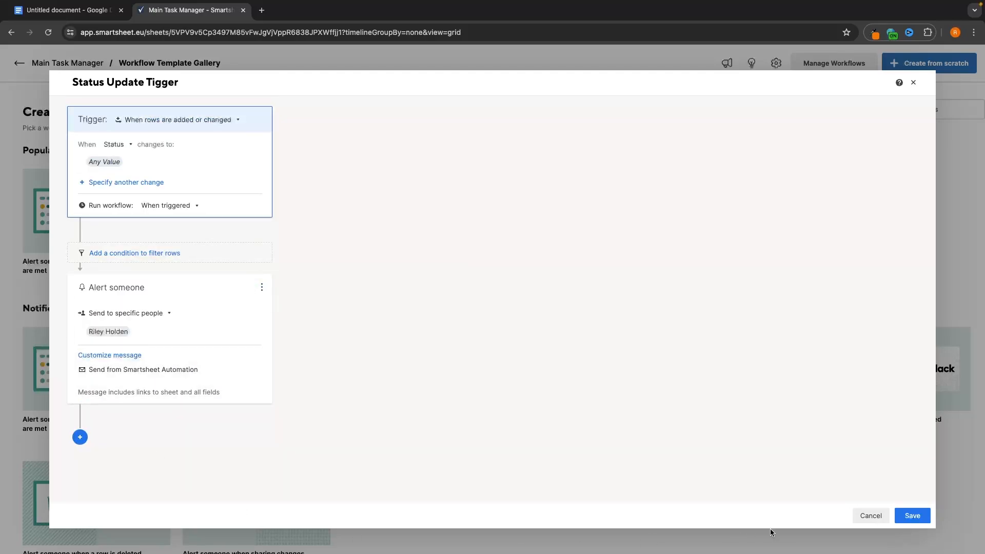
click(902, 517)
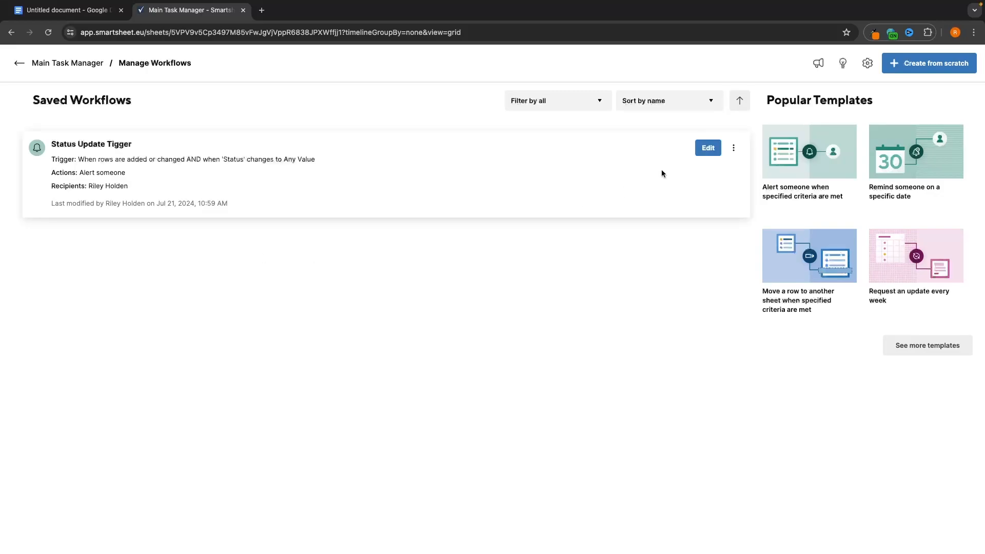
- Change the Twitter threads task's Status in row 1 to Green
click(19, 63)
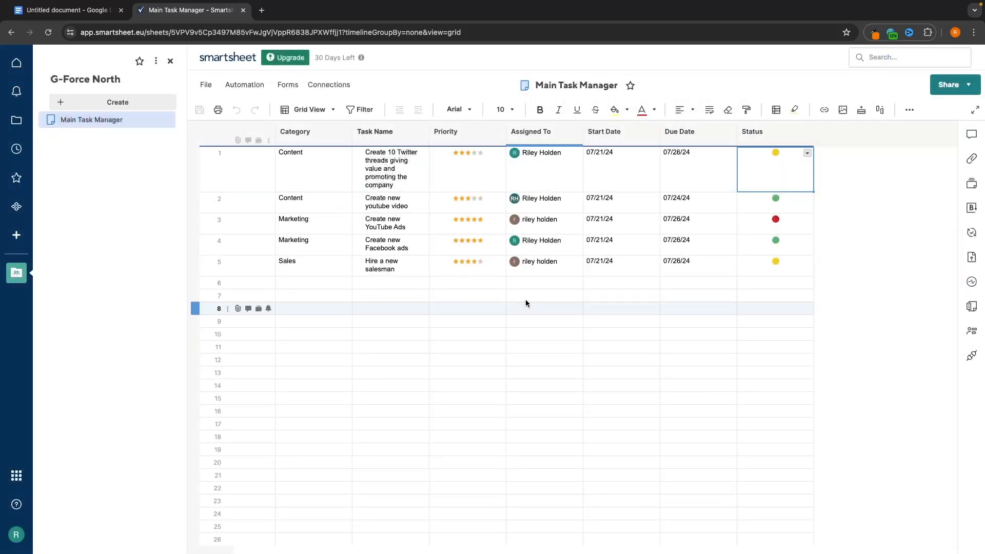
click(804, 153)
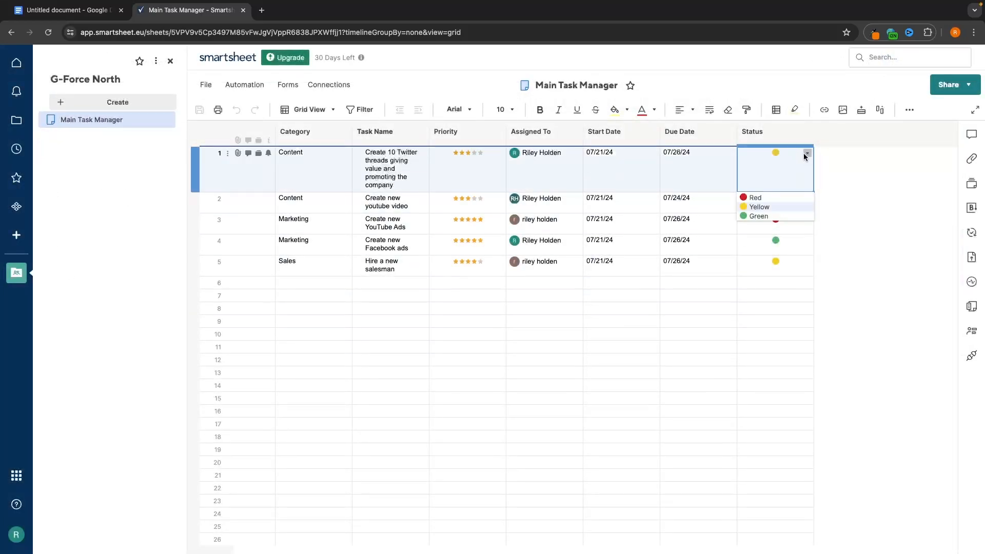
click(771, 213)
click(751, 210)
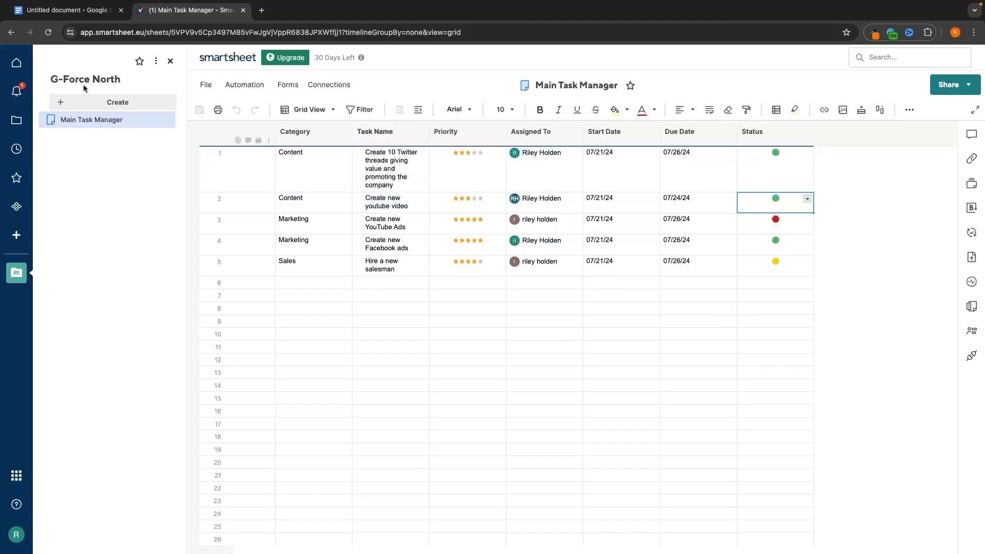
- Review the Status Update Tigger notification reporting the status change
click(19, 94)
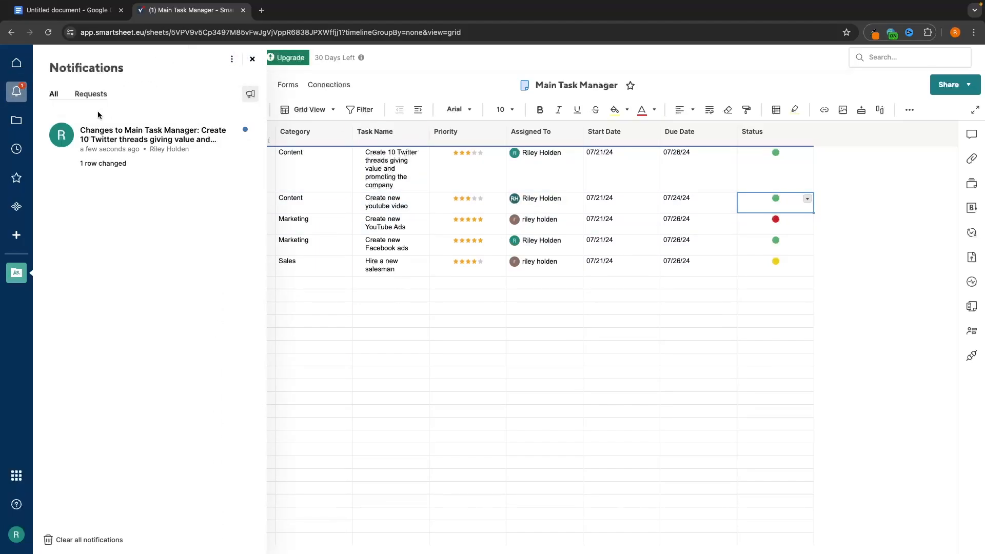
click(105, 150)
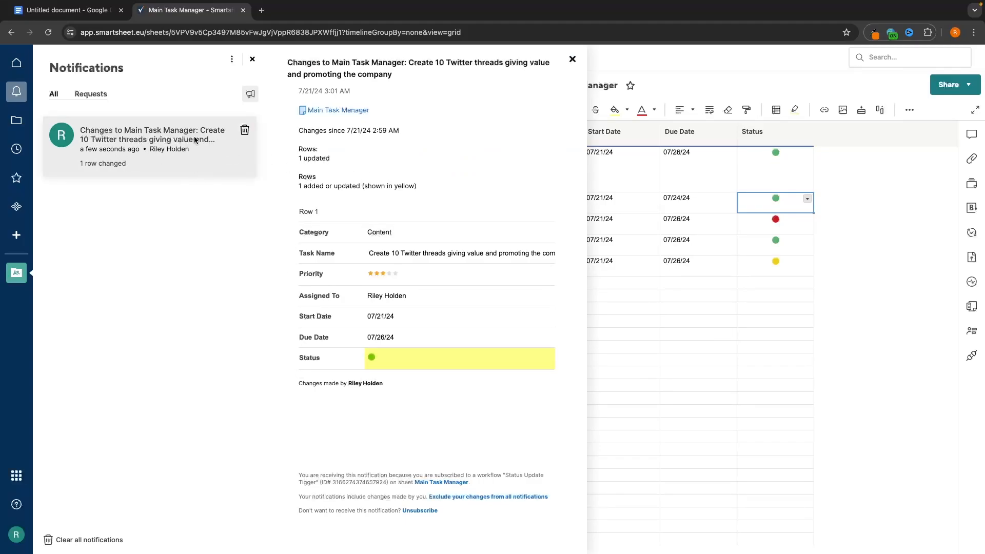
click(244, 134)
click(249, 87)
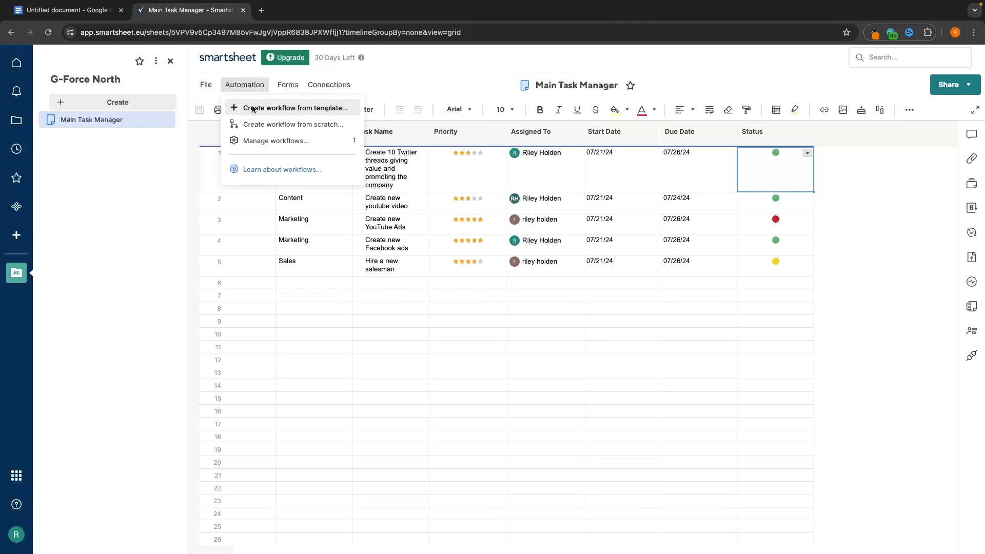
- Scroll through the workflow template gallery, then close it
click(251, 105)
scroll(188, 216, down, 1)
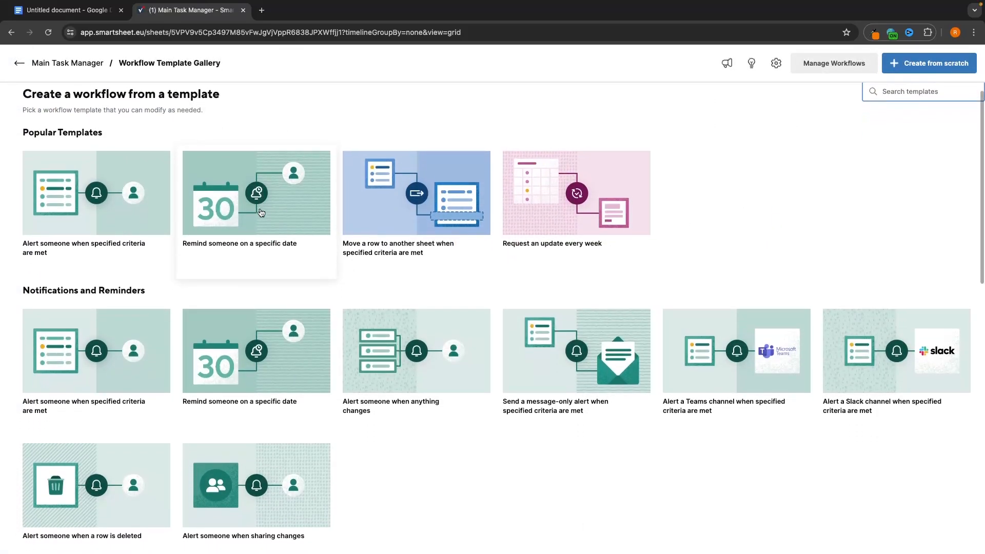
scroll(292, 206, down, 3)
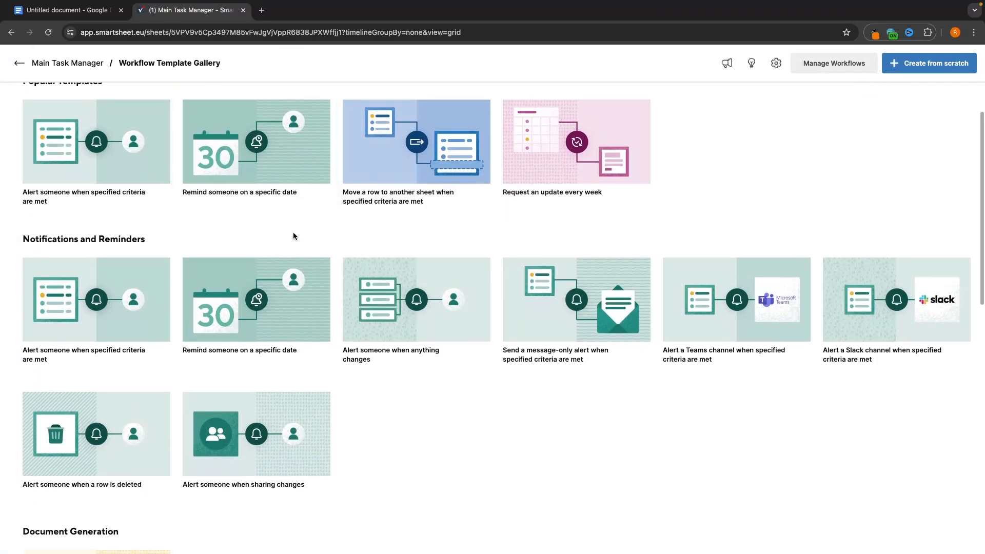
scroll(377, 313, down, 1)
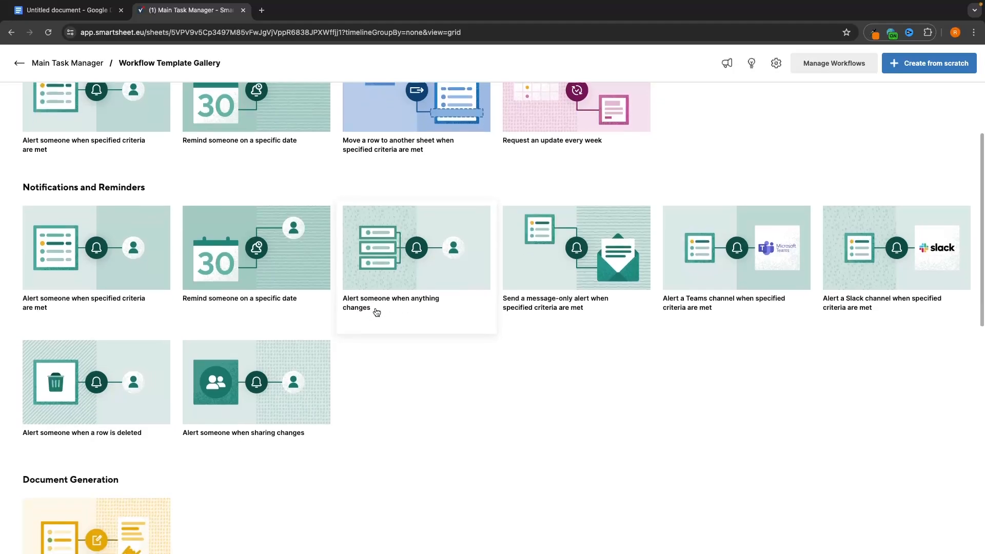
scroll(134, 341, down, 5)
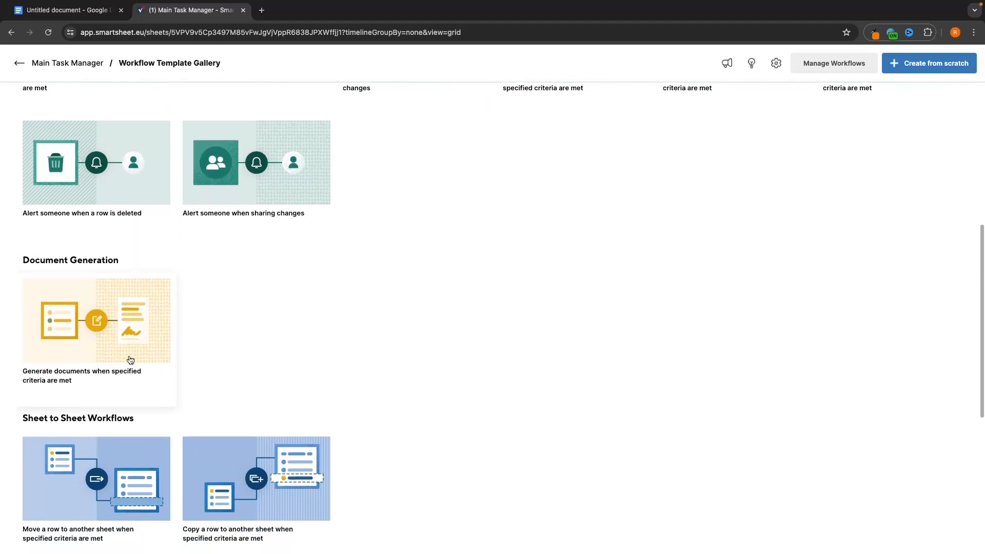
scroll(131, 360, up, 6)
scroll(130, 360, up, 1)
click(19, 64)
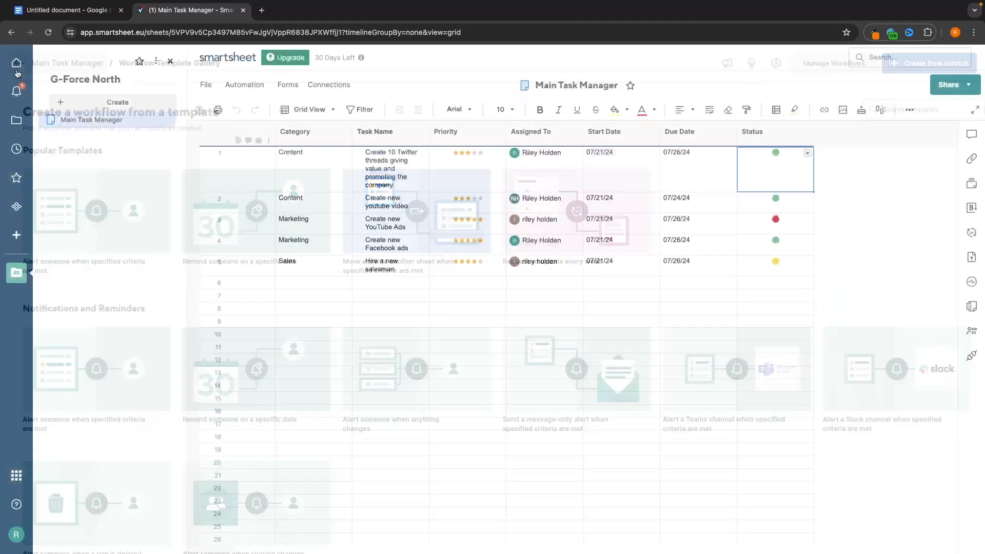
- Start a workflow from scratch, inspect its trigger field list, then abandon it
click(240, 85)
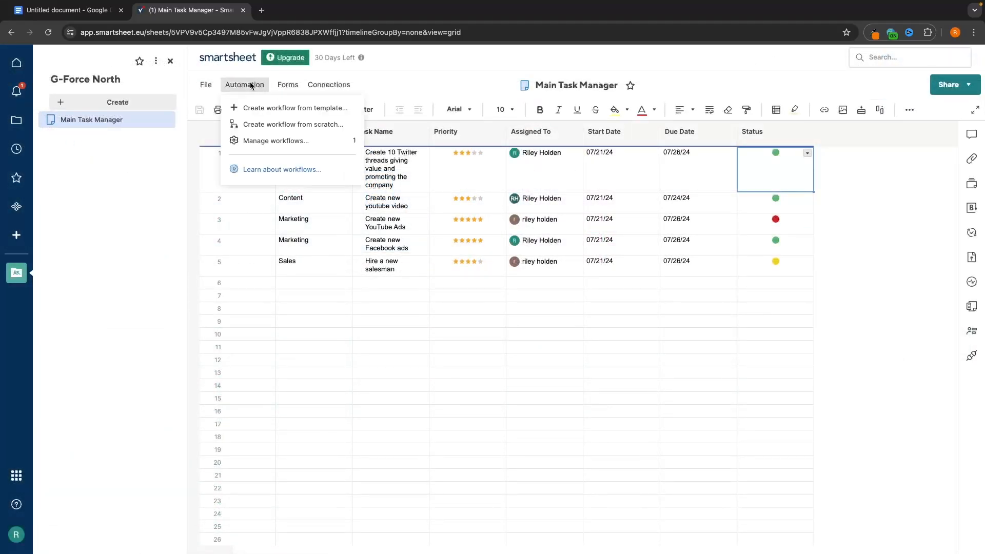
click(243, 125)
click(111, 145)
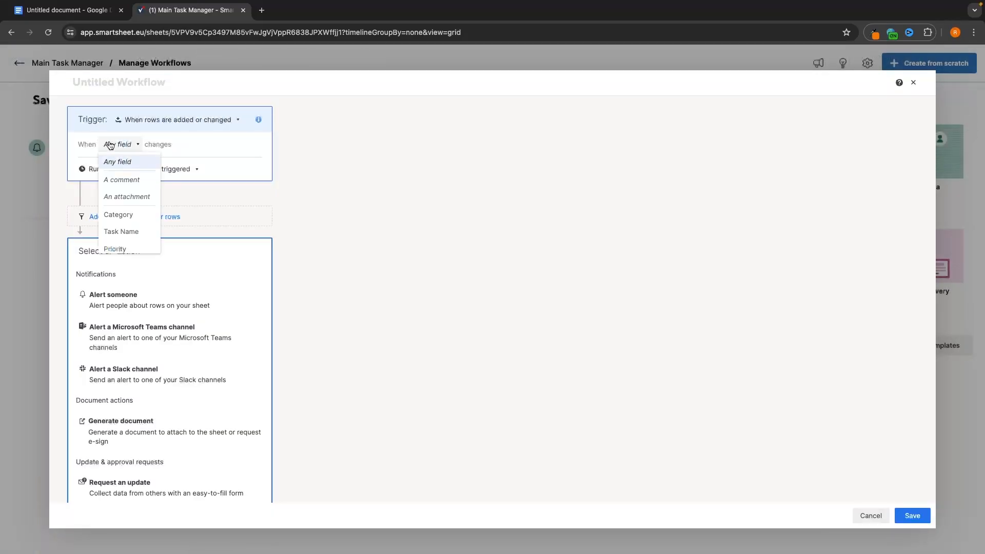
scroll(136, 207, down, 3)
scroll(136, 209, up, 4)
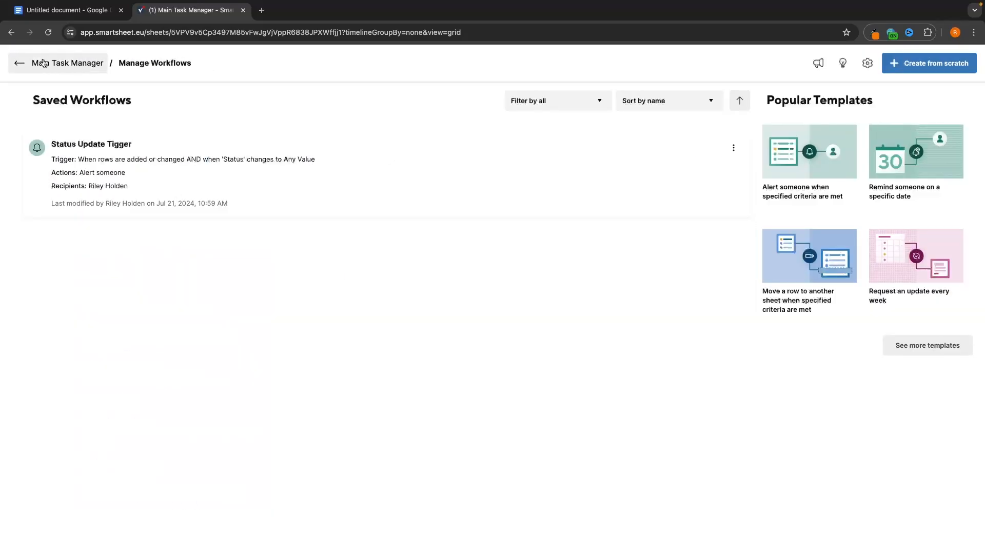
click(16, 61)
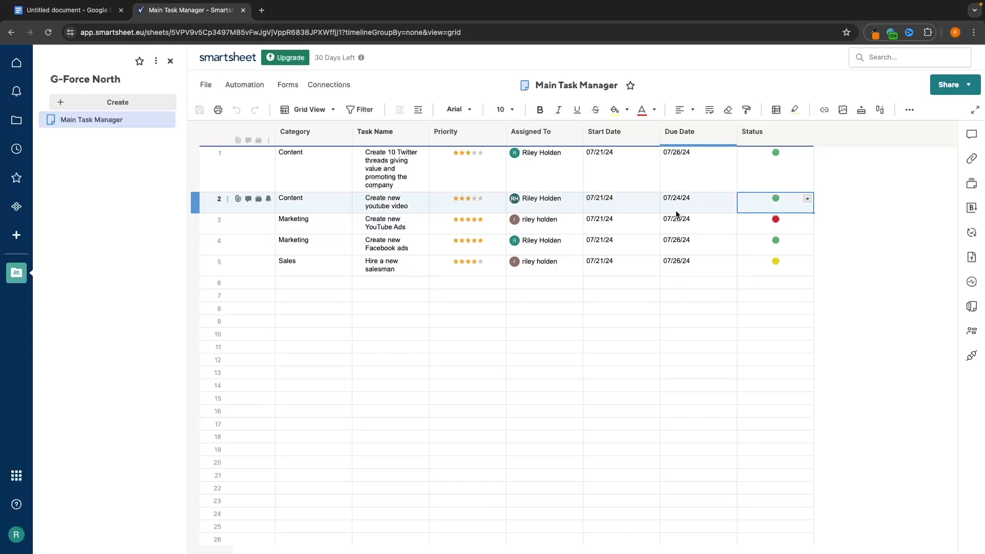
- Filter templates to Low complexity and preview Project Tracking and Rollup's At Risk Tasks report and Project Plan
click(17, 240)
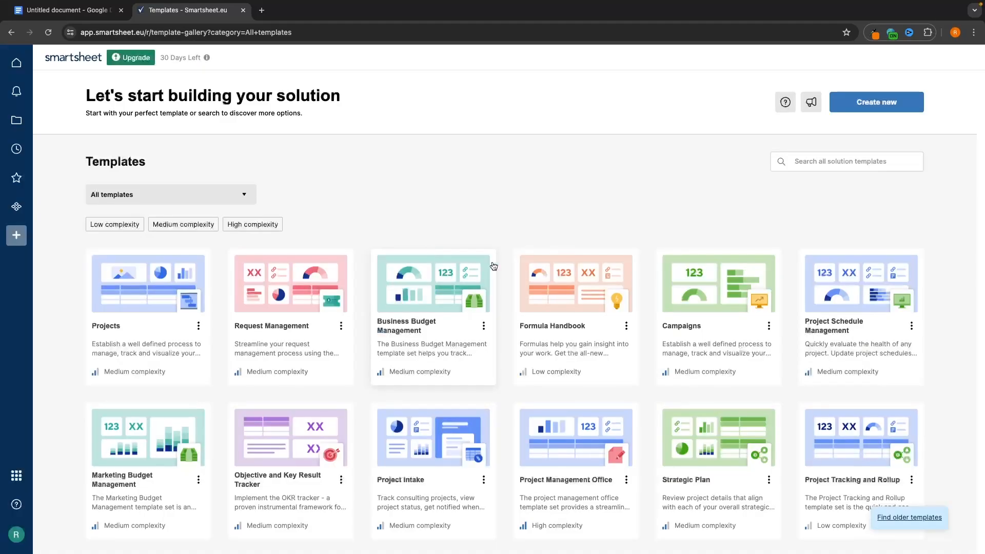
click(139, 174)
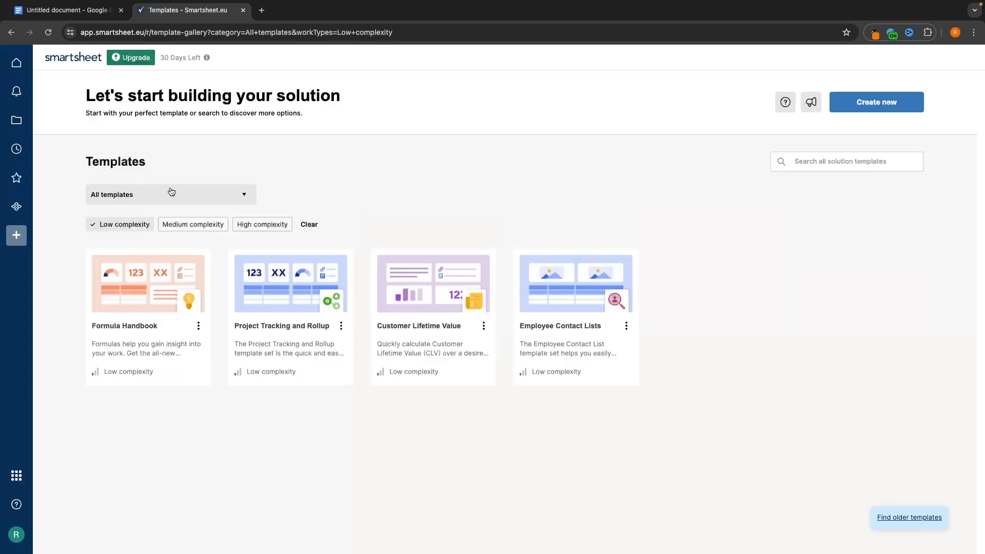
click(280, 291)
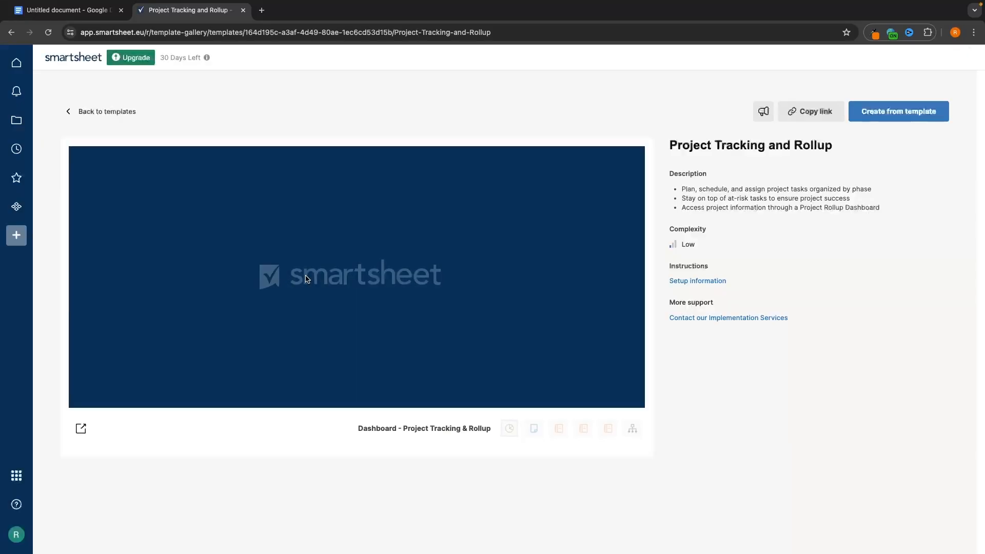
click(558, 429)
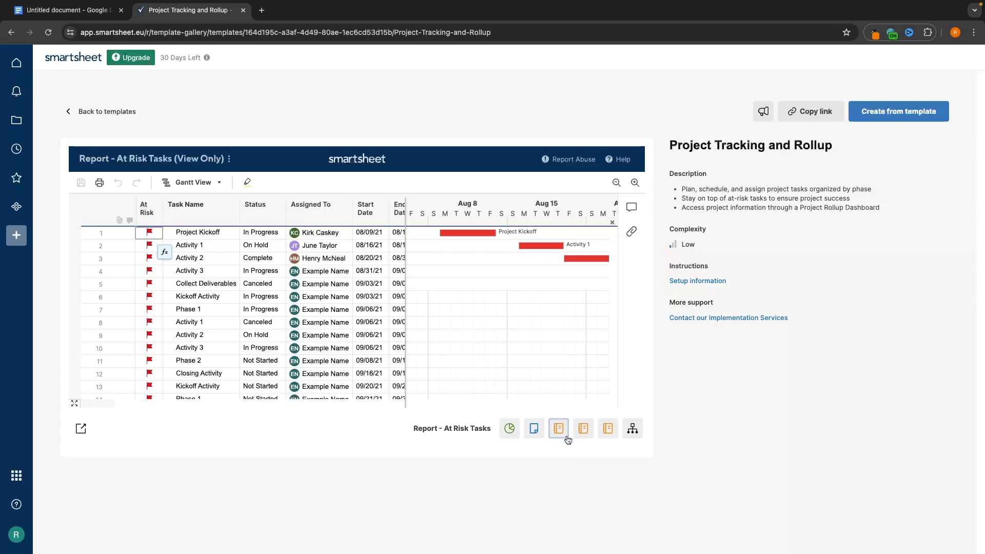
scroll(195, 316, down, 10)
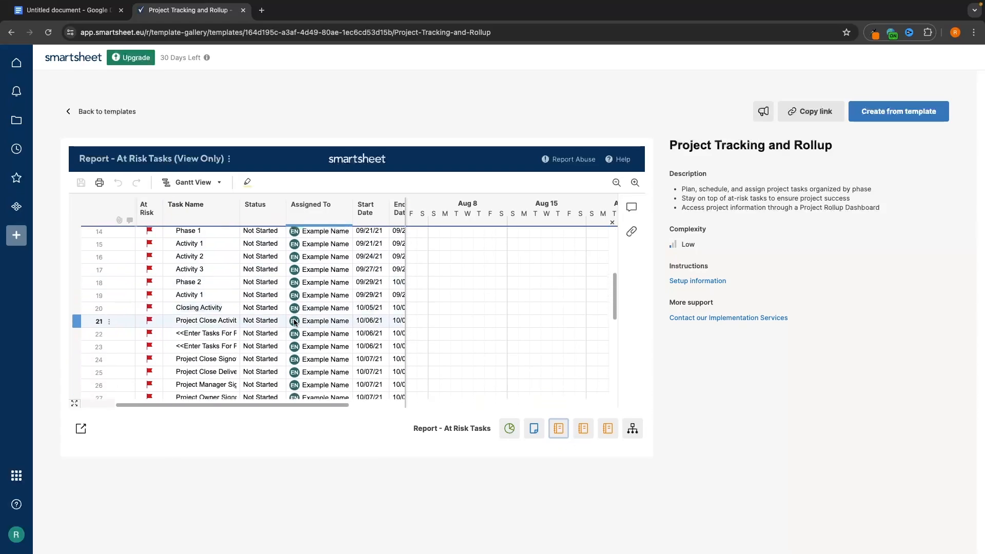
scroll(195, 316, up, 10)
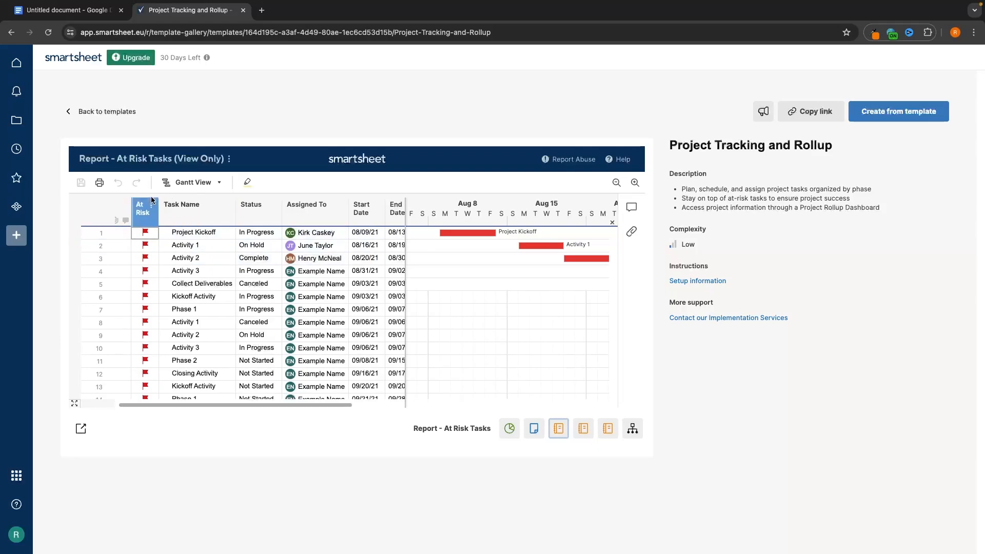
scroll(147, 311, down, 10)
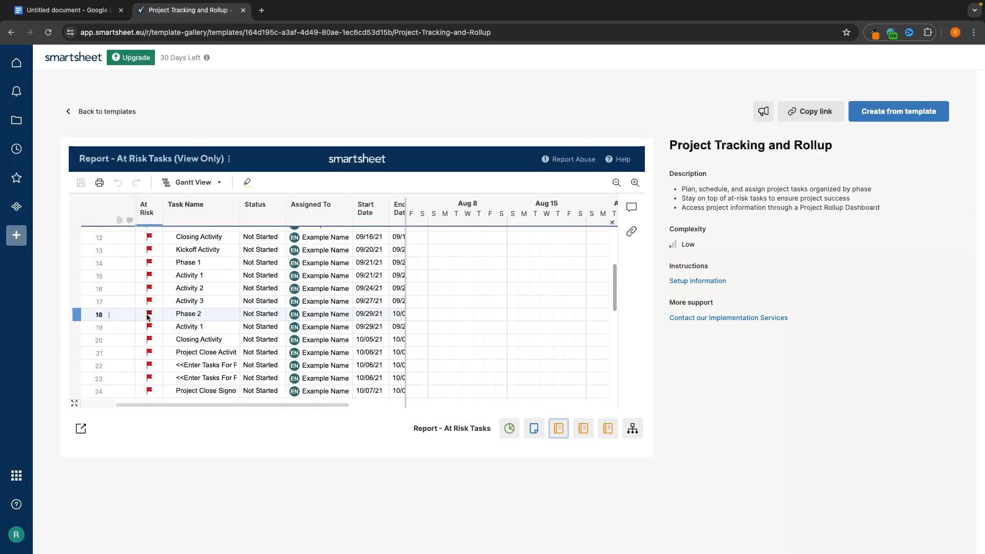
scroll(159, 245, up, 10)
click(531, 432)
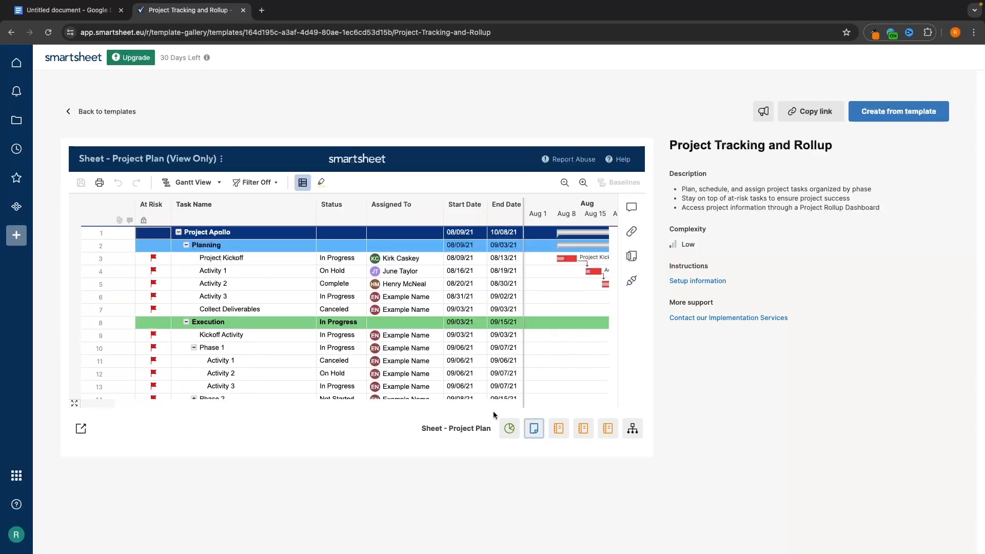
click(555, 432)
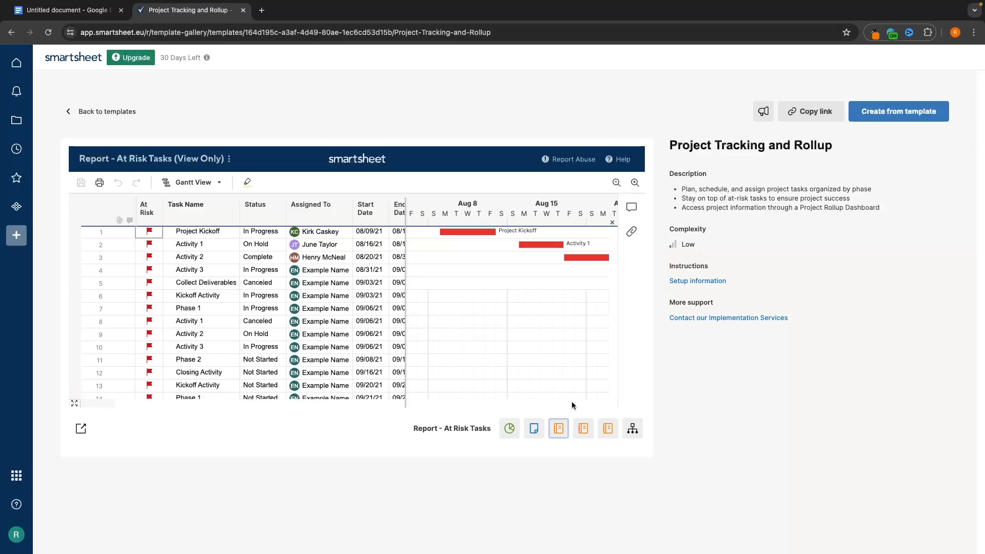
- Preview the template's project dashboard, then switch back to the At Risk Tasks report
click(516, 425)
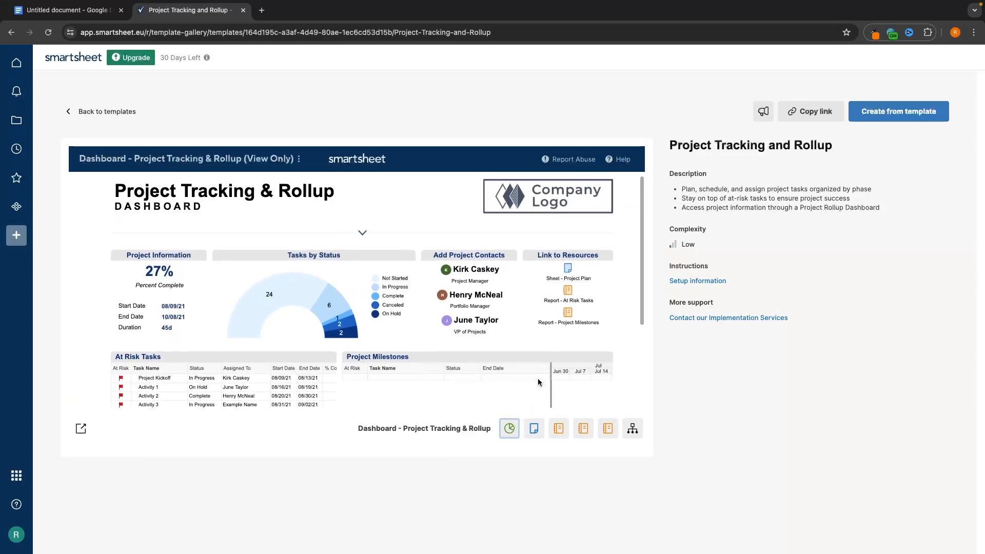
scroll(537, 378, down, 3)
scroll(538, 377, up, 3)
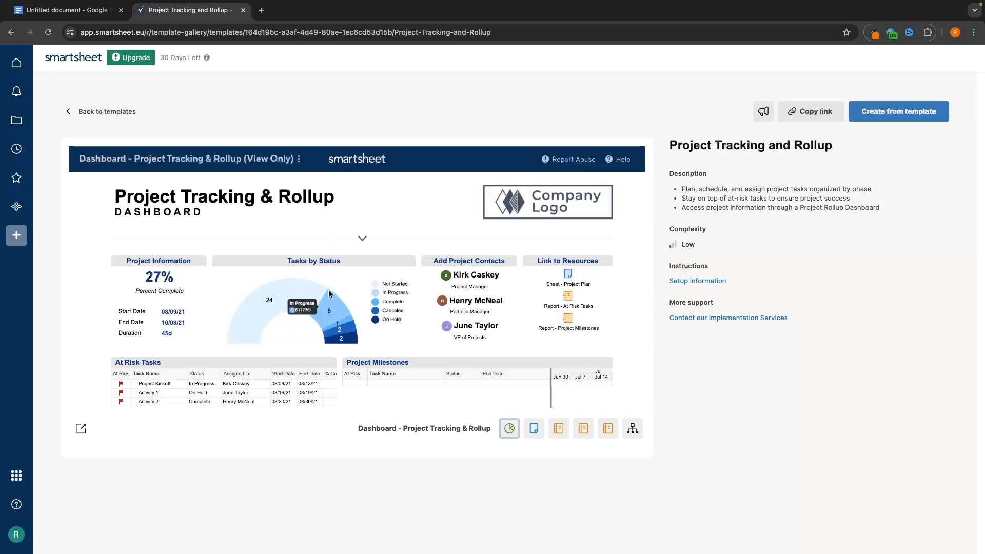
mouse_move(256, 310)
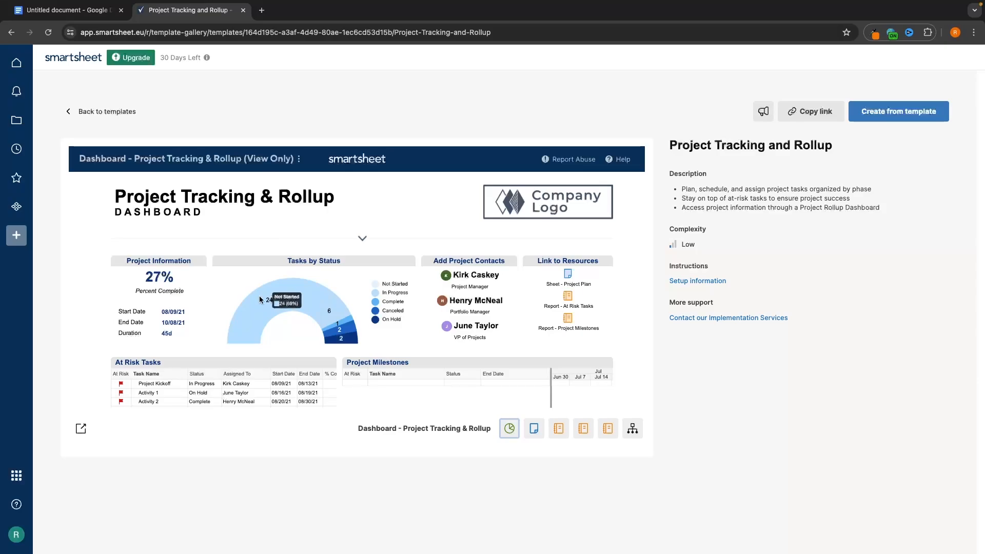
mouse_move(335, 310)
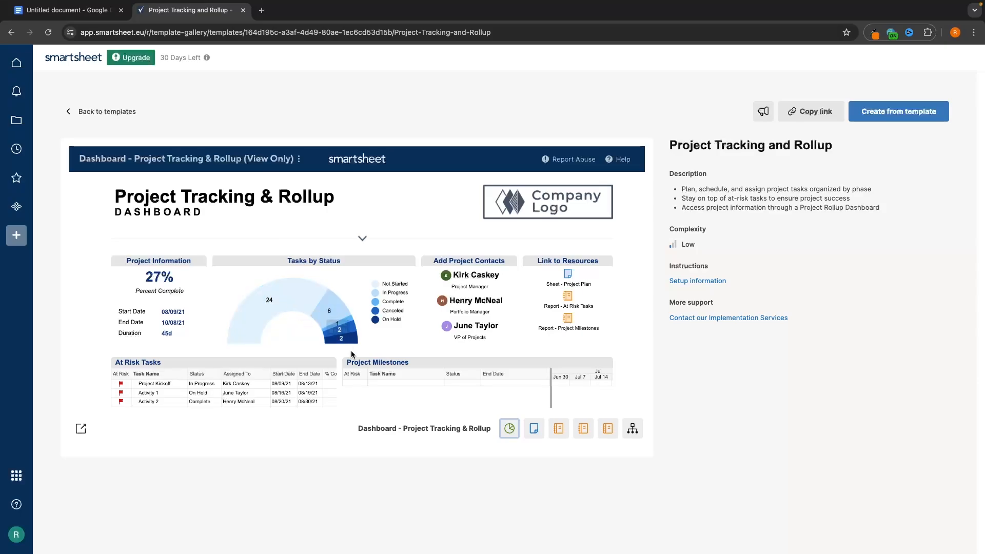
mouse_move(353, 330)
scroll(185, 267, down, 3)
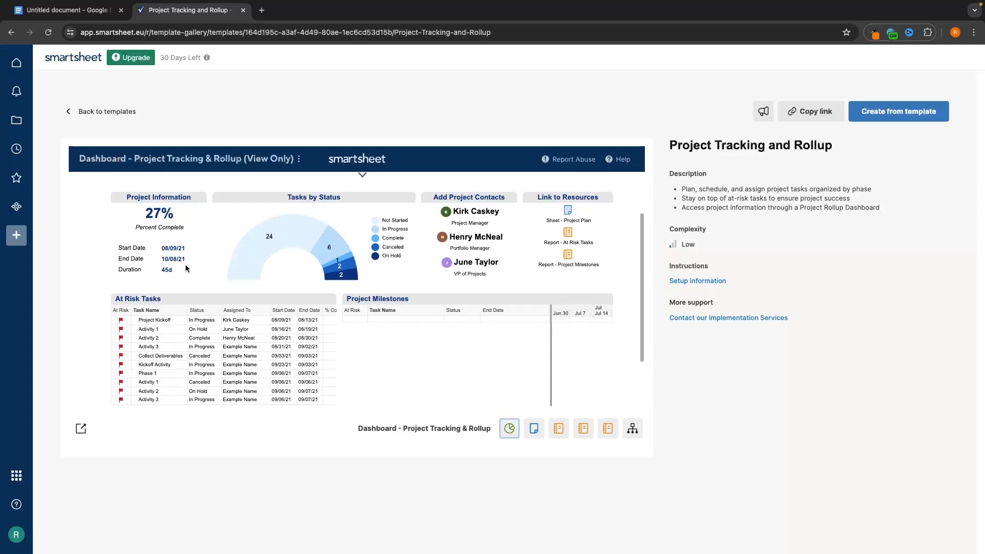
scroll(524, 266, up, 3)
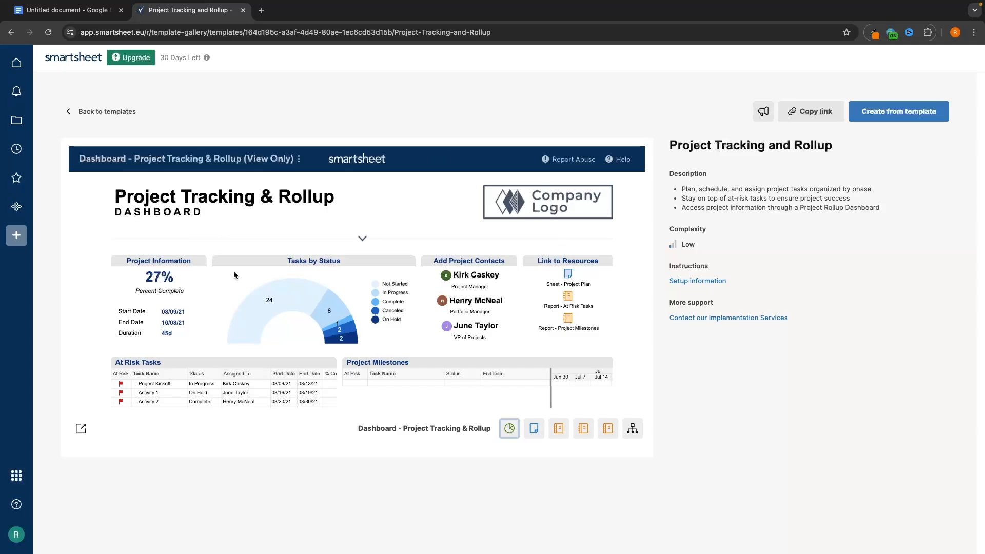
click(558, 428)
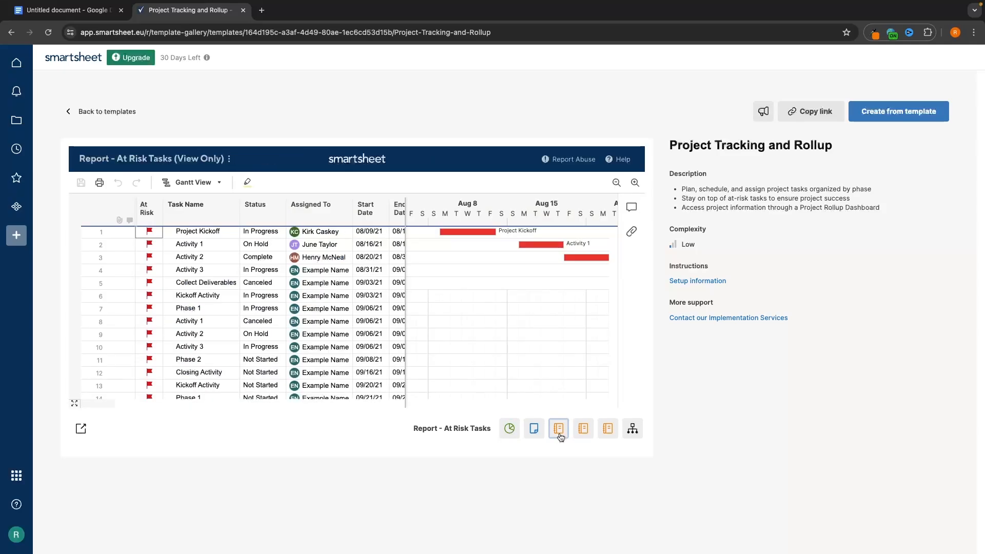
scroll(467, 317, down, 1)
scroll(466, 317, up, 1)
scroll(466, 317, right, 1)
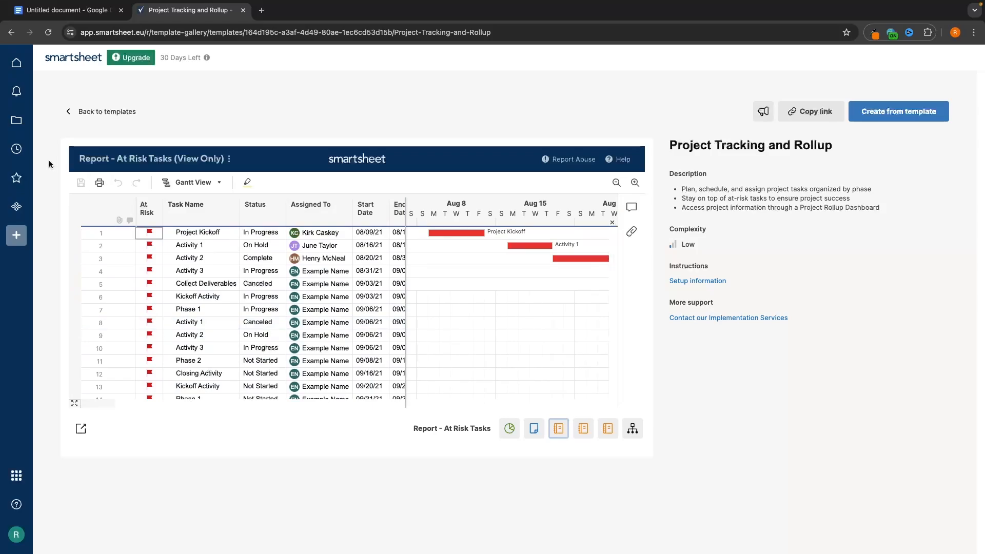
- Go to the G-Force North workspace, glance at Main Task Manager, and return to the workspace
click(23, 127)
click(329, 136)
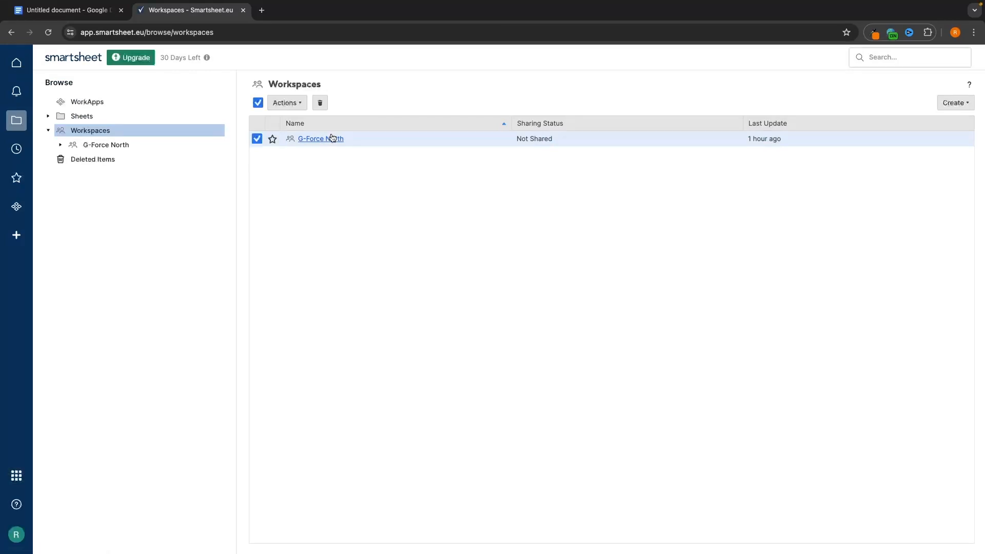
click(343, 139)
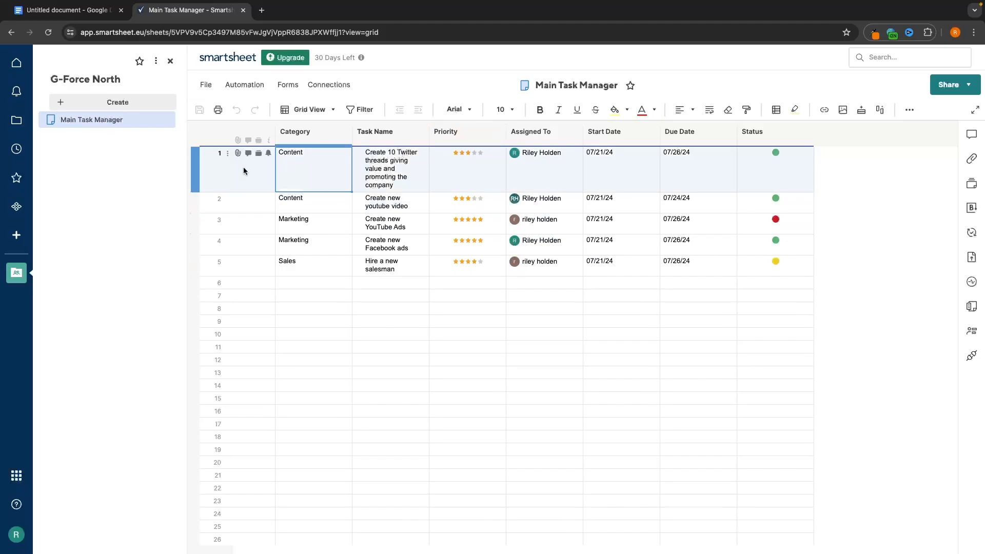
click(14, 117)
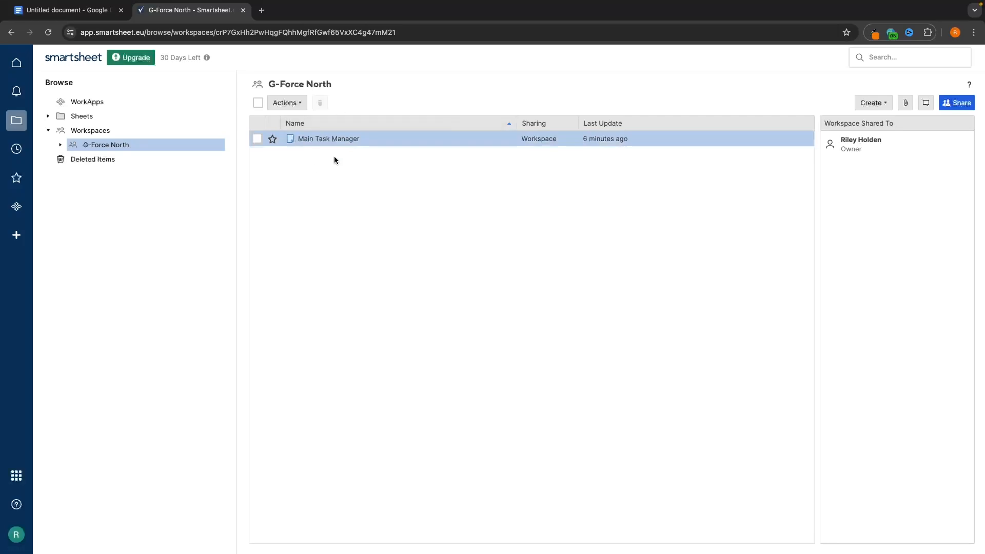
- Create a Row Report named 'High Priority Tasks' in the workspace and open it
click(883, 104)
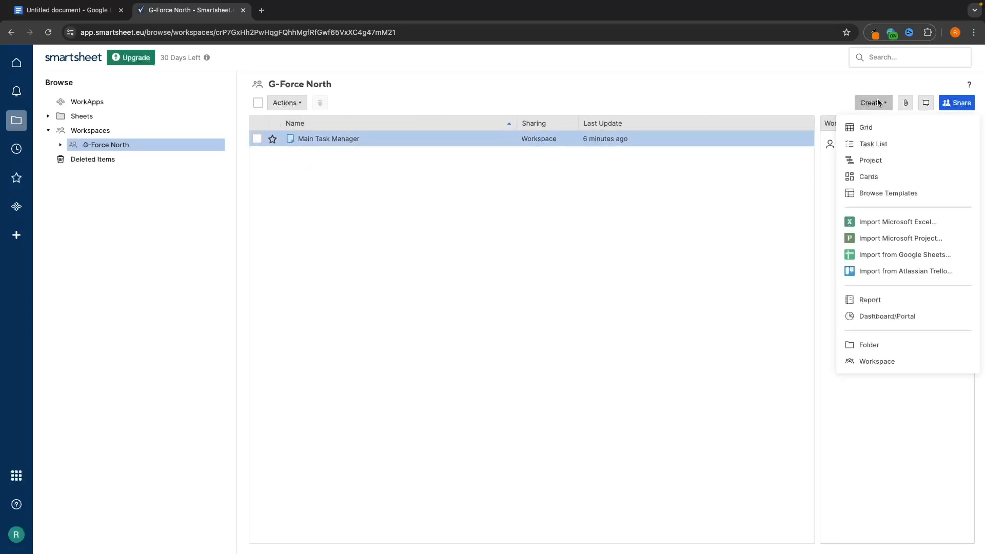
click(874, 302)
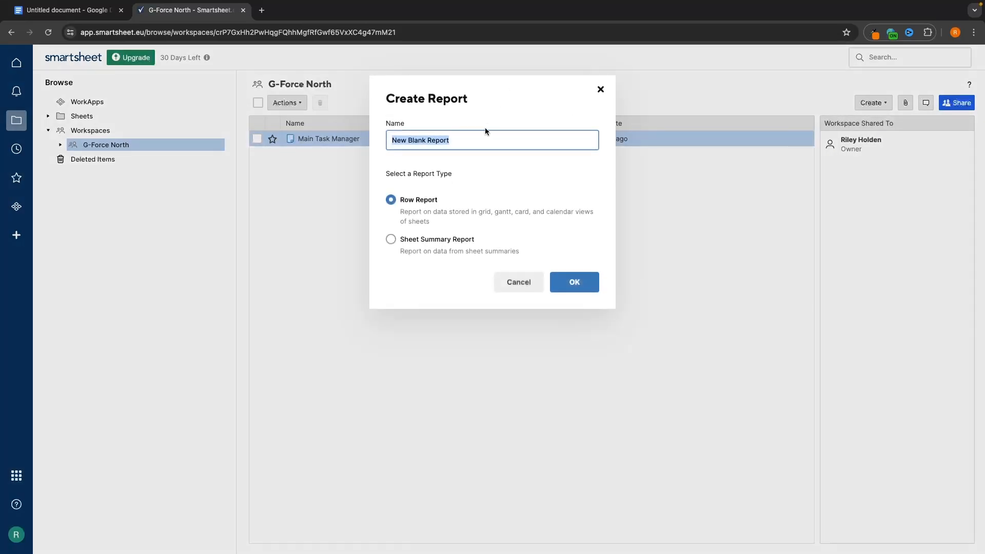
text(High Prio)
text(r)
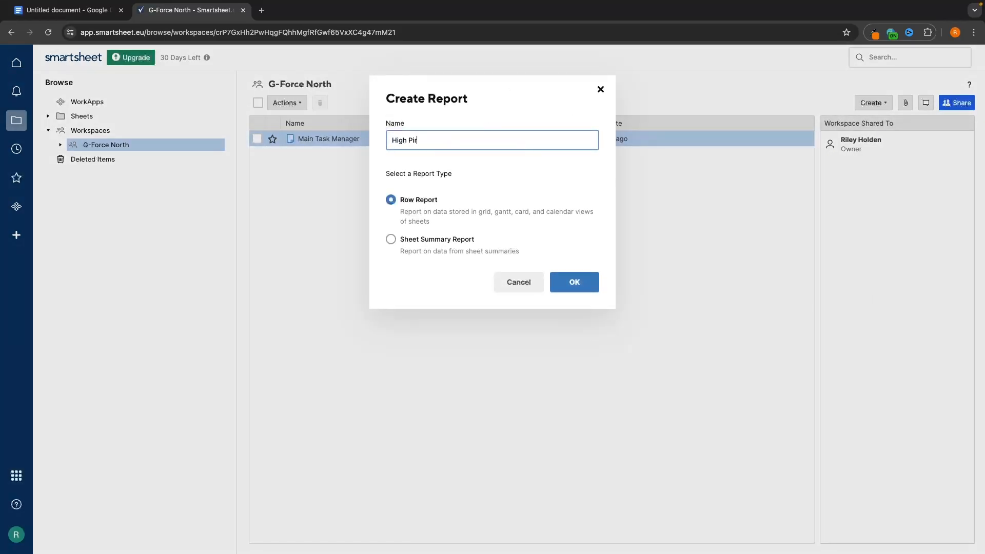
key(BackSpace)
key(BackSpace)
text(riority Task)
click(391, 199)
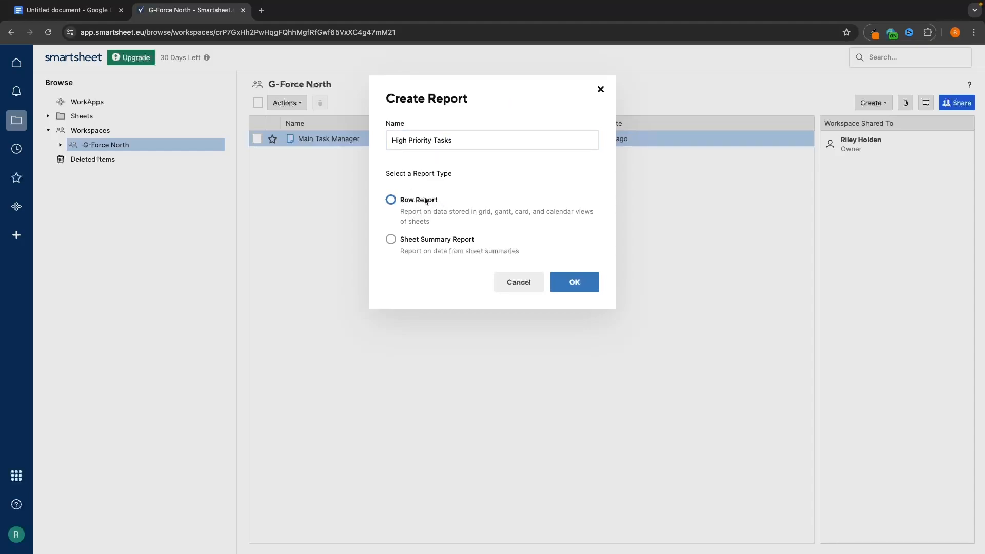
click(574, 282)
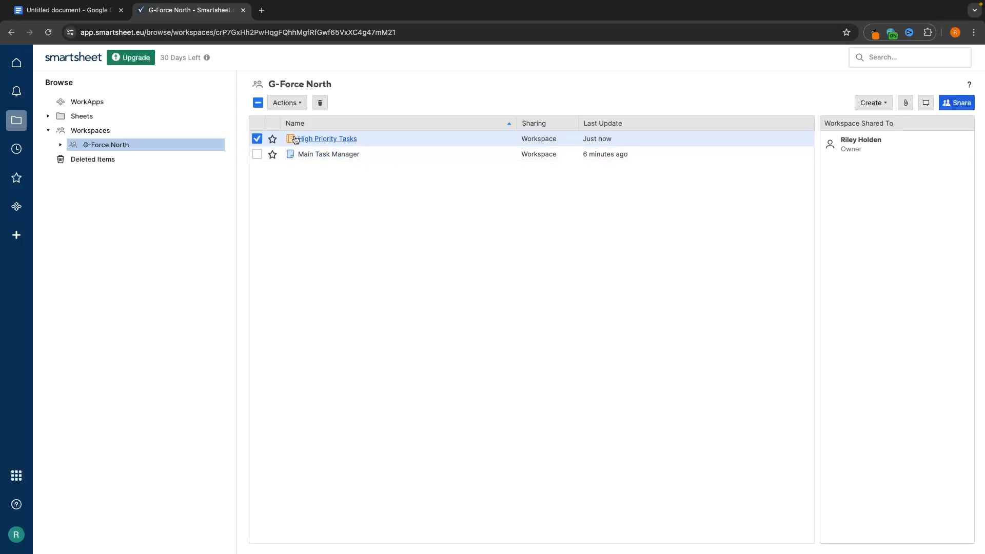
click(347, 140)
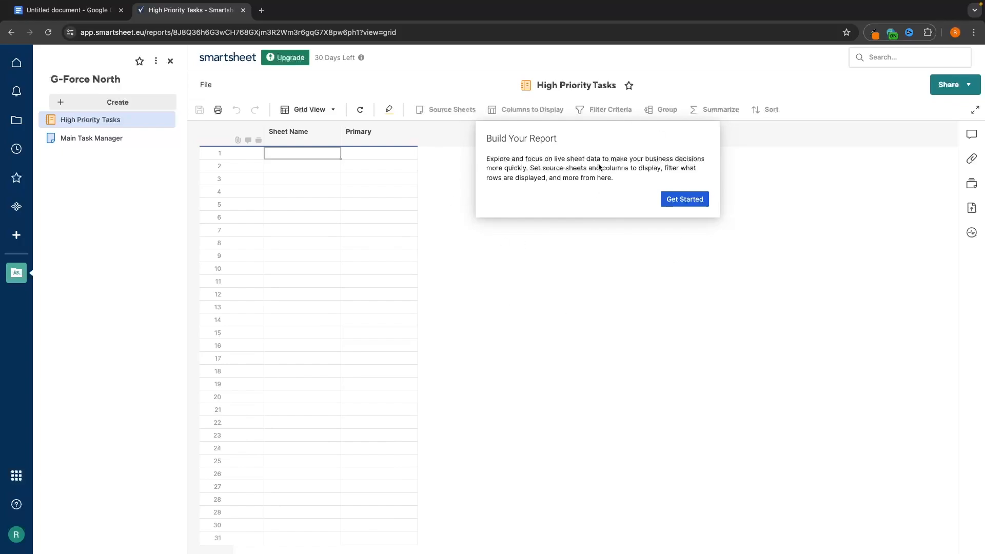
- Choose Main Task Manager from G-Force North as the report's source sheet
click(685, 201)
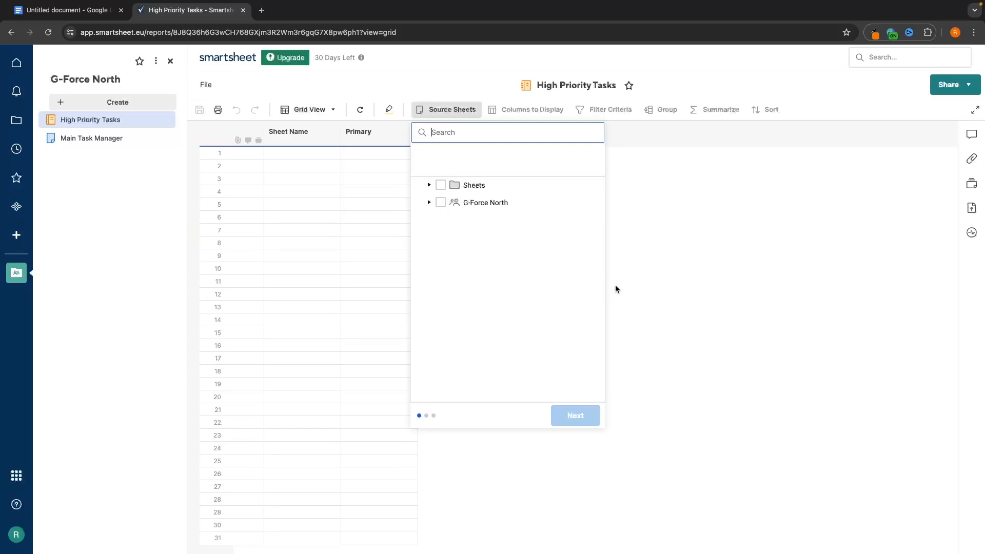
click(429, 202)
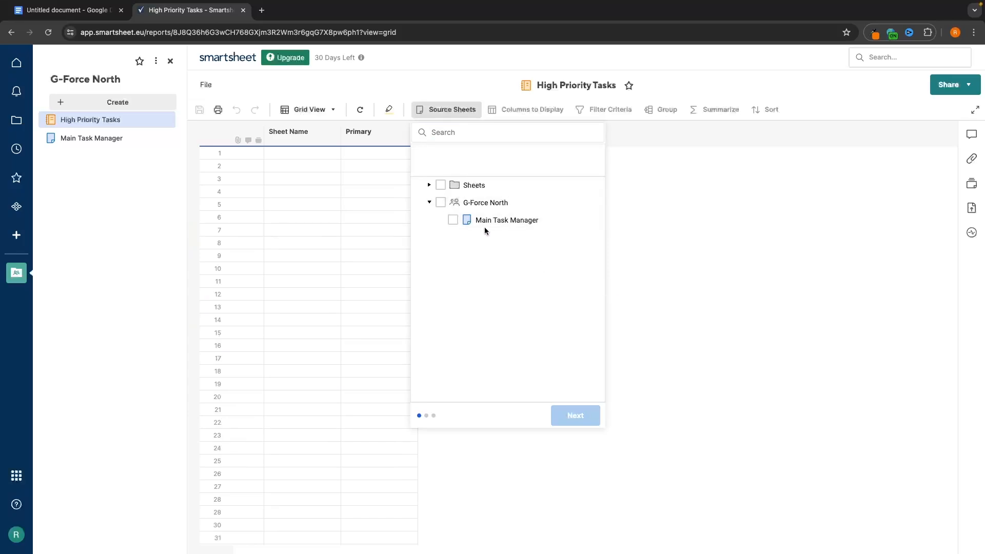
click(485, 222)
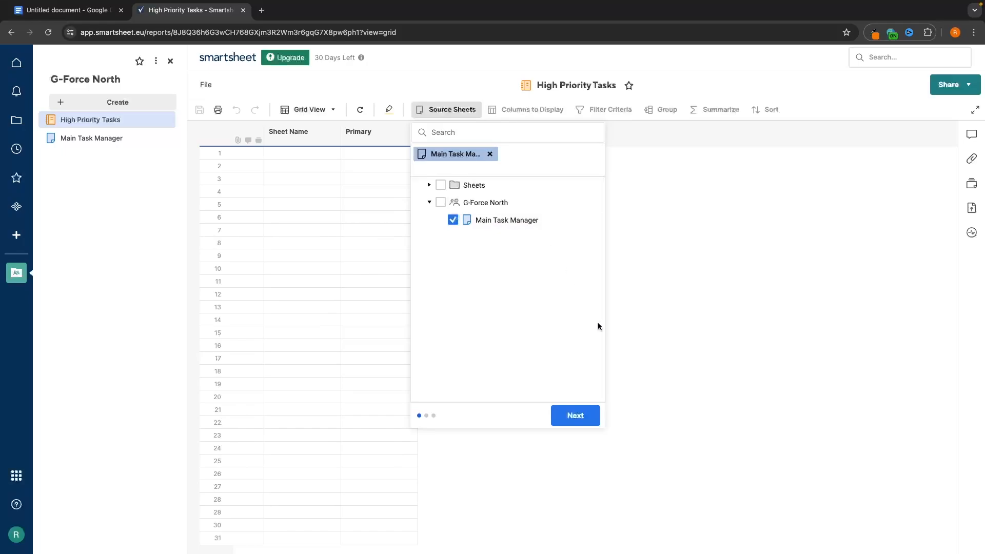
click(580, 413)
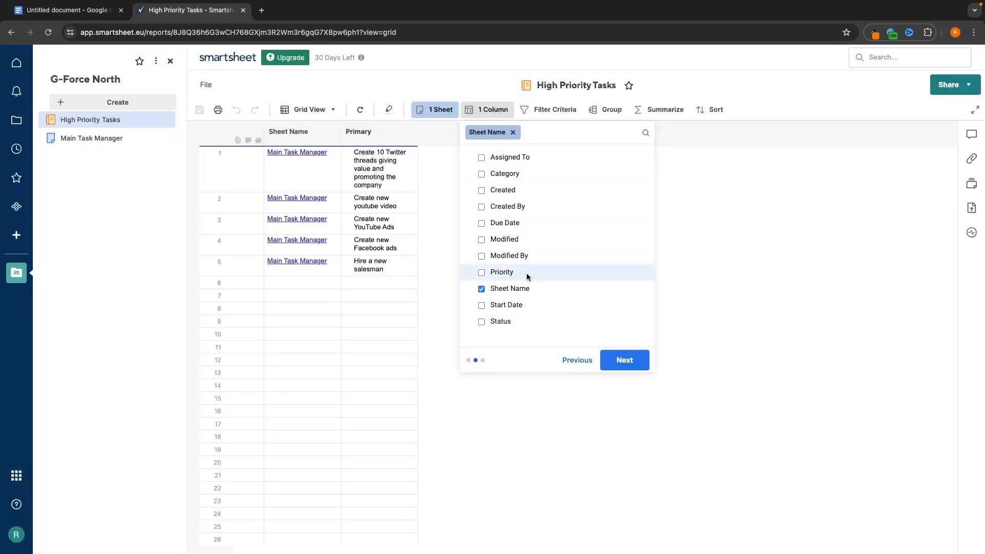
- Drop Sheet Name and add the Priority, Assigned To, Status and Due Date columns
click(517, 287)
click(507, 272)
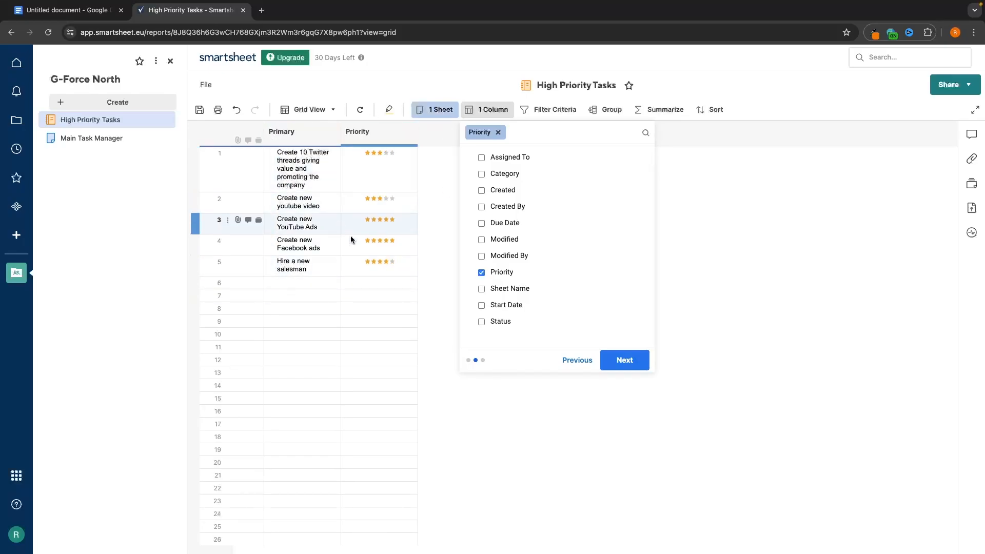
click(525, 159)
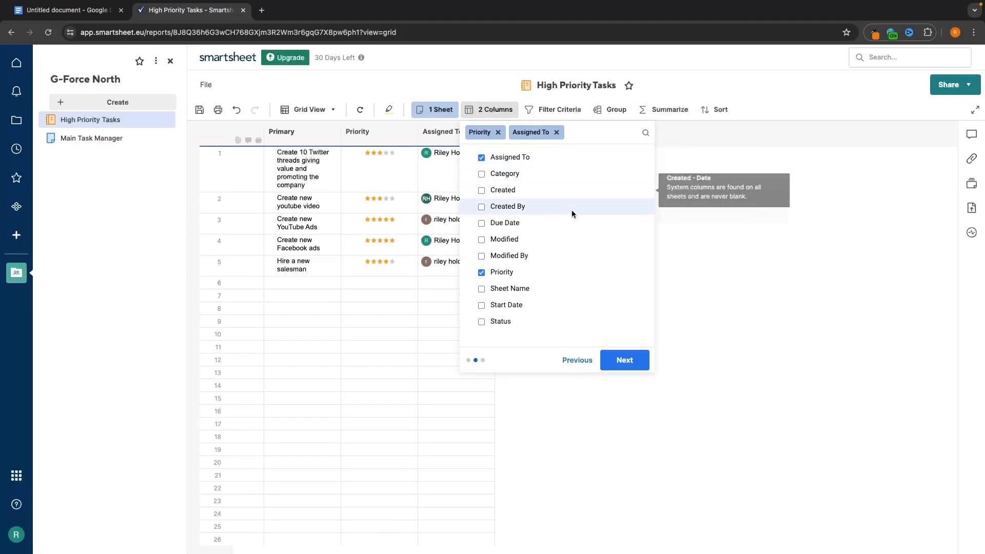
click(503, 321)
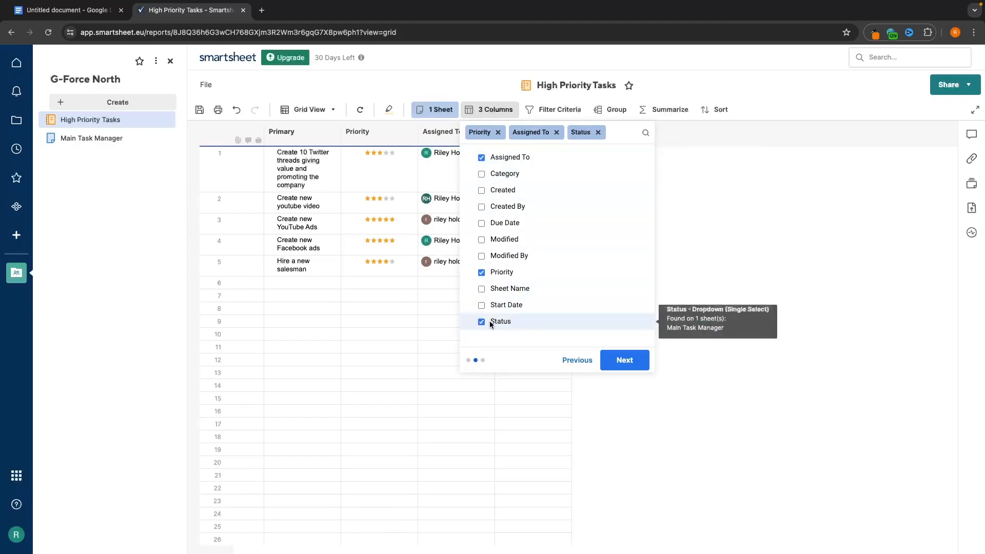
click(504, 222)
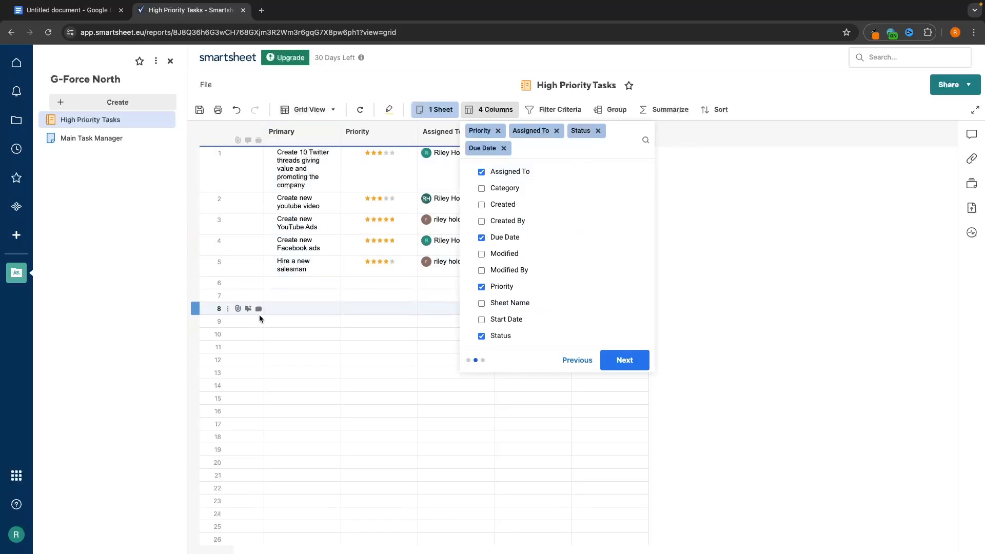
click(627, 357)
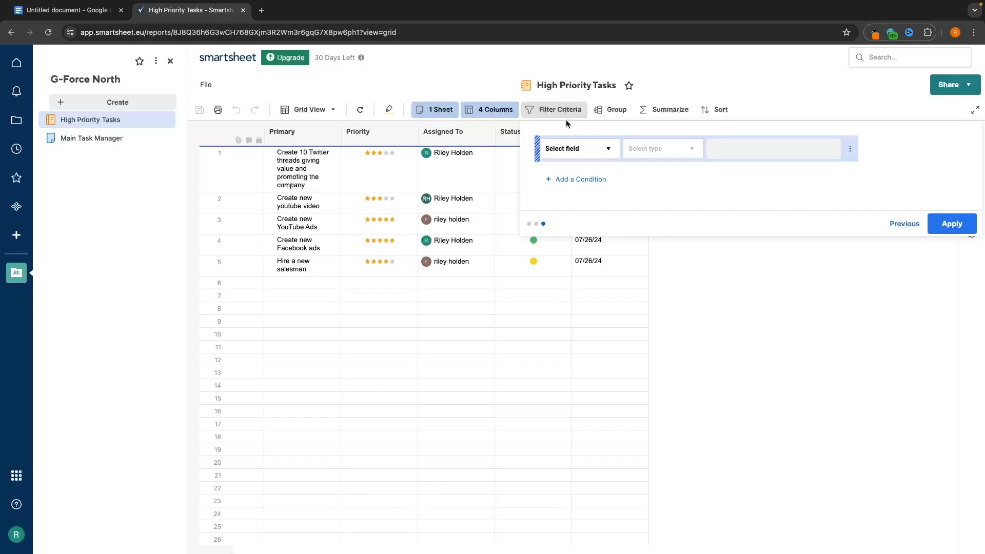
- Choose Priority as the filter field and inspect how the rows' priority values are stored
click(607, 148)
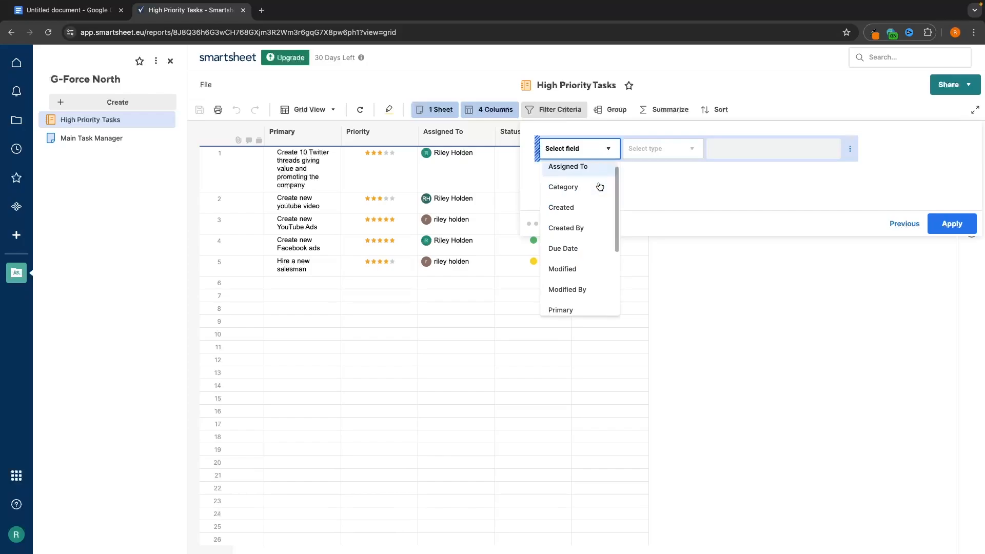
scroll(598, 187, down, 3)
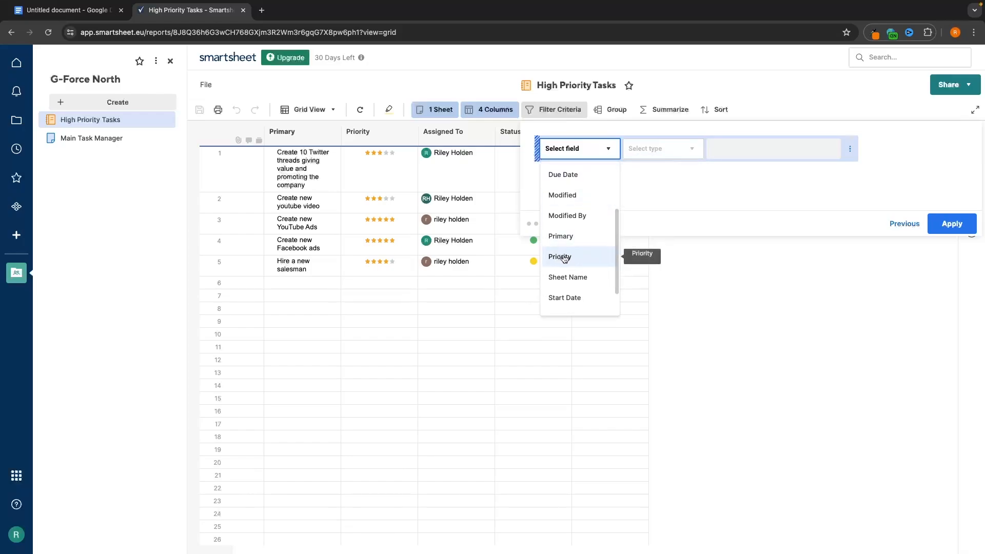
click(588, 257)
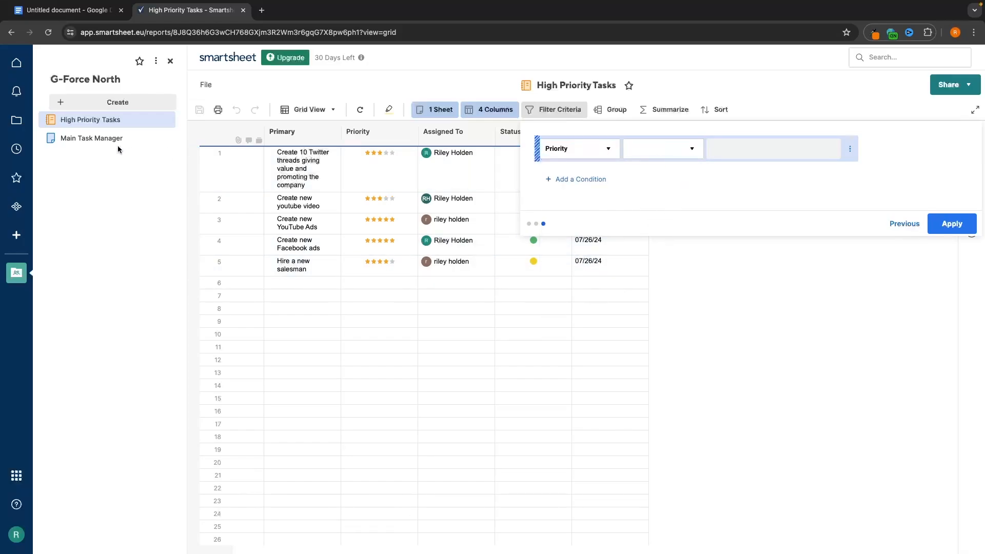
click(648, 152)
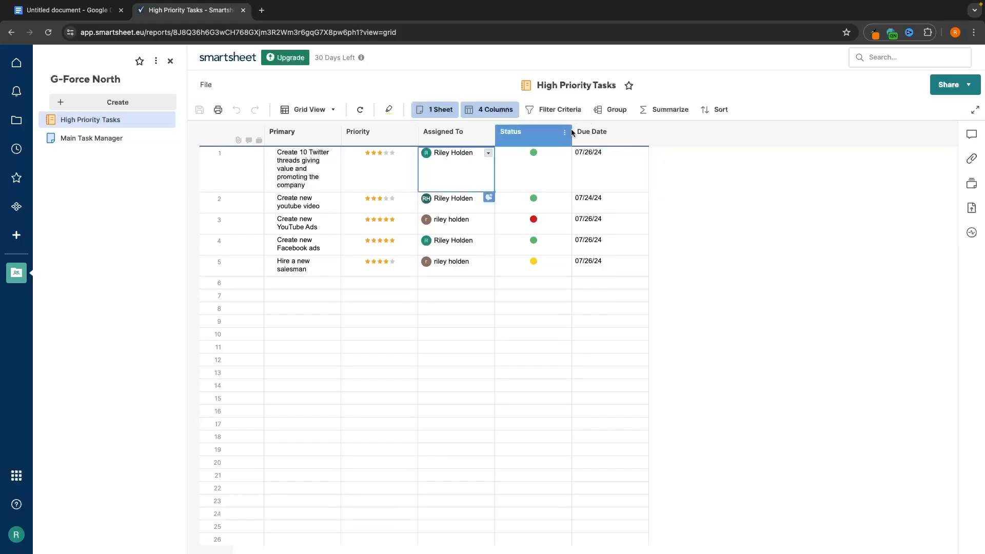
click(385, 163)
double_click(386, 163)
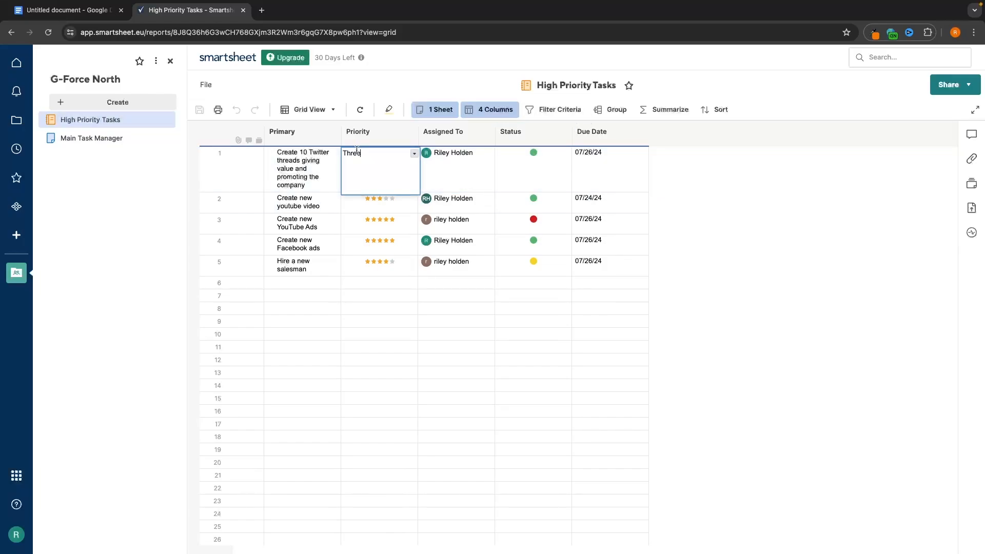
double_click(387, 222)
double_click(379, 201)
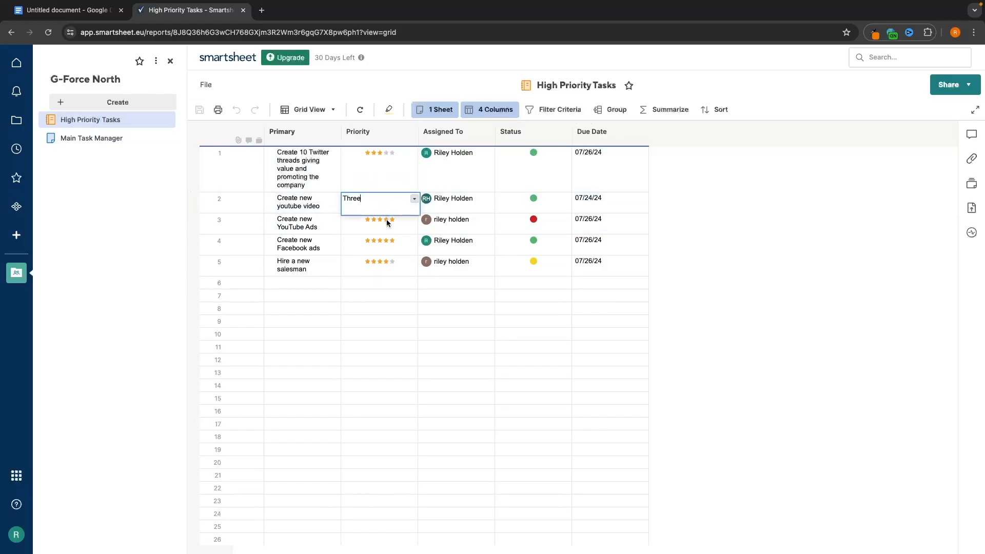
double_click(391, 221)
double_click(382, 203)
click(369, 321)
- Apply the filter Priority is equal to Five, then return to the G-Force North workspace list
click(571, 109)
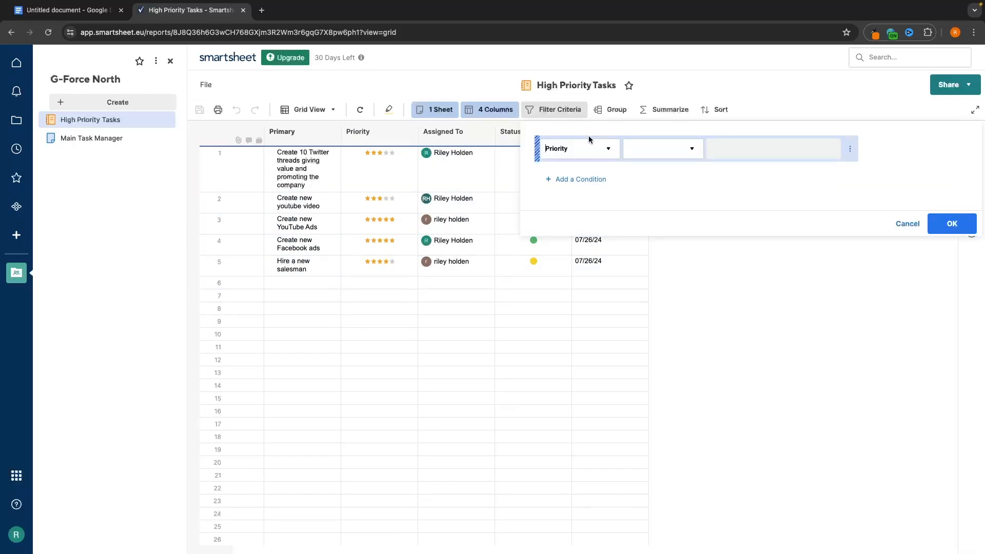
click(589, 147)
click(670, 152)
click(646, 216)
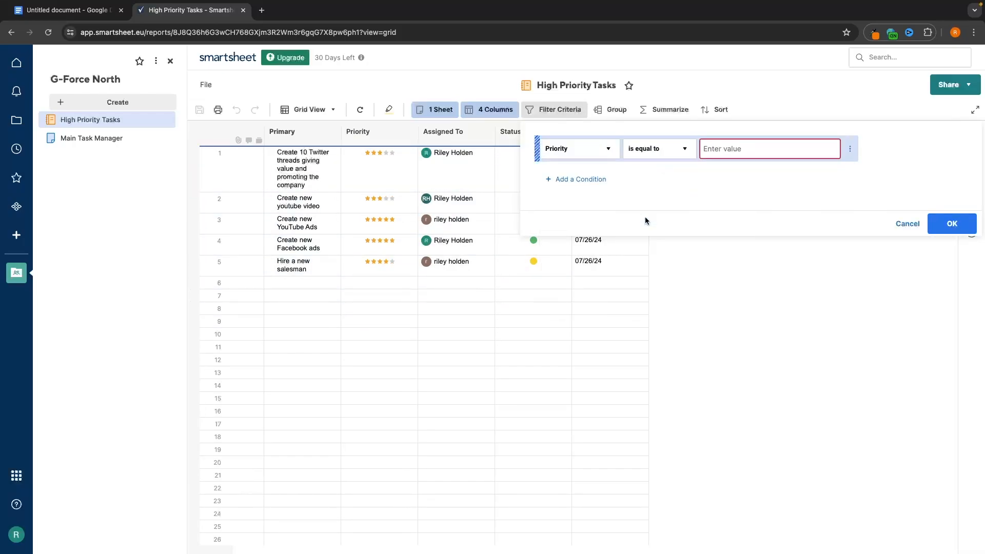
click(747, 147)
text(Five)
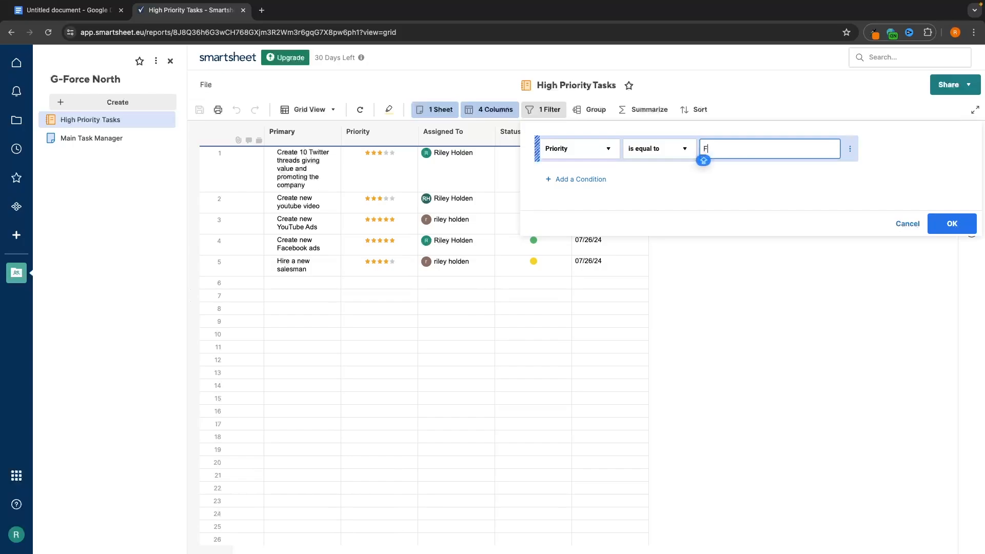
click(957, 223)
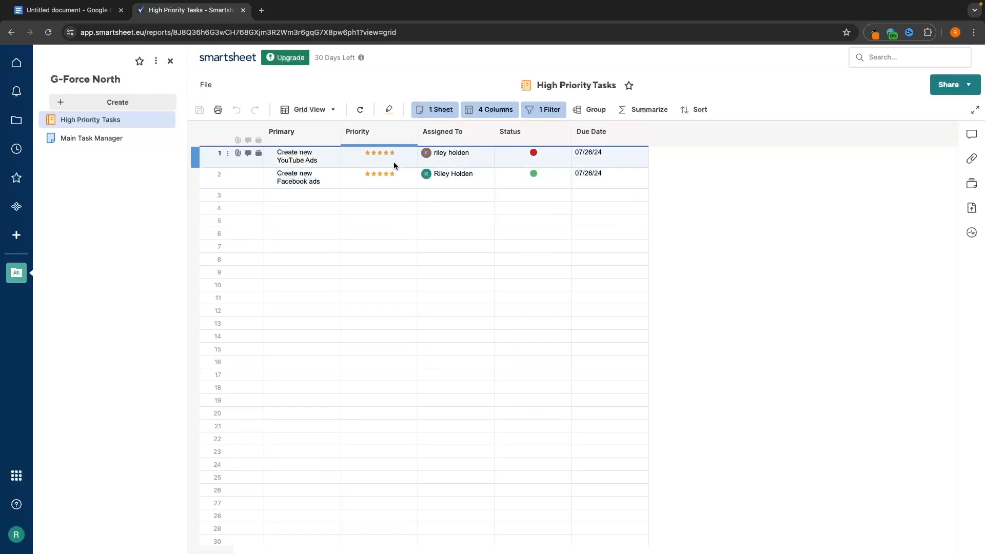
click(529, 128)
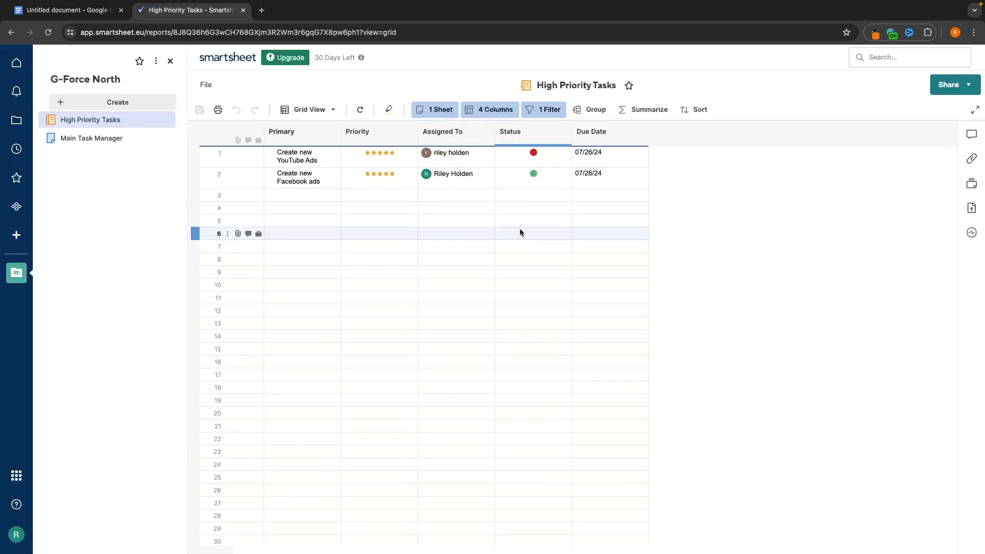
click(23, 119)
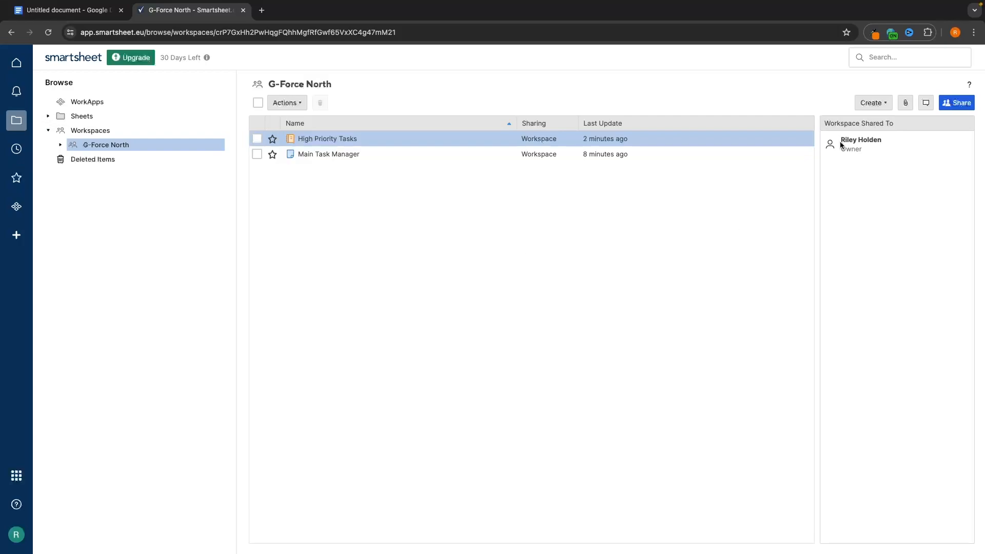
- Create a new report named 'In Progress Task' and open it
click(874, 104)
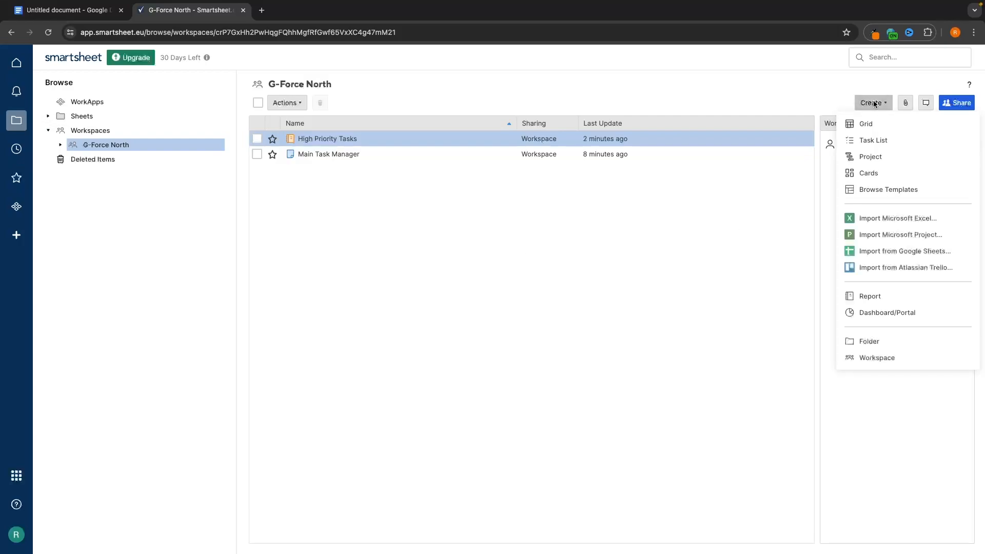
click(879, 298)
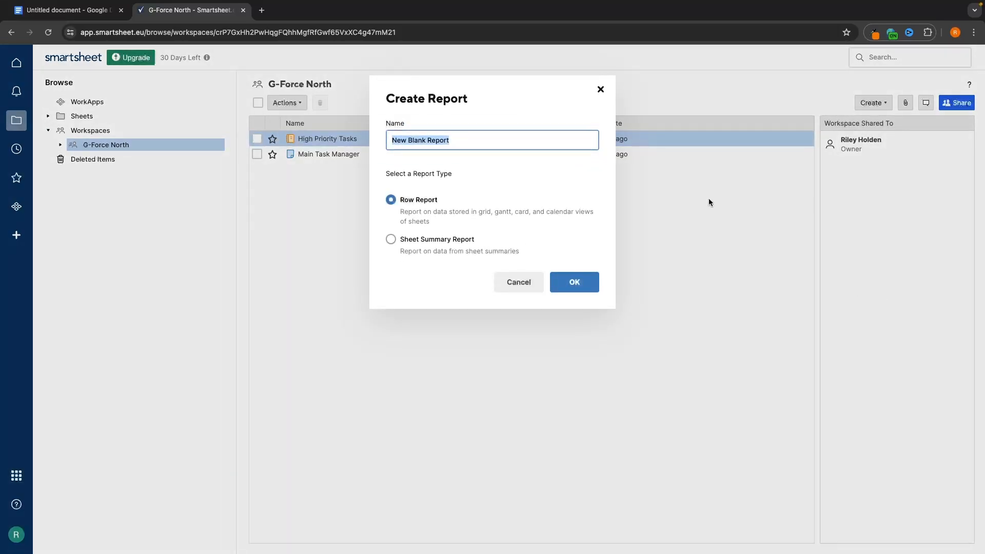
text(In Progress Task)
click(571, 281)
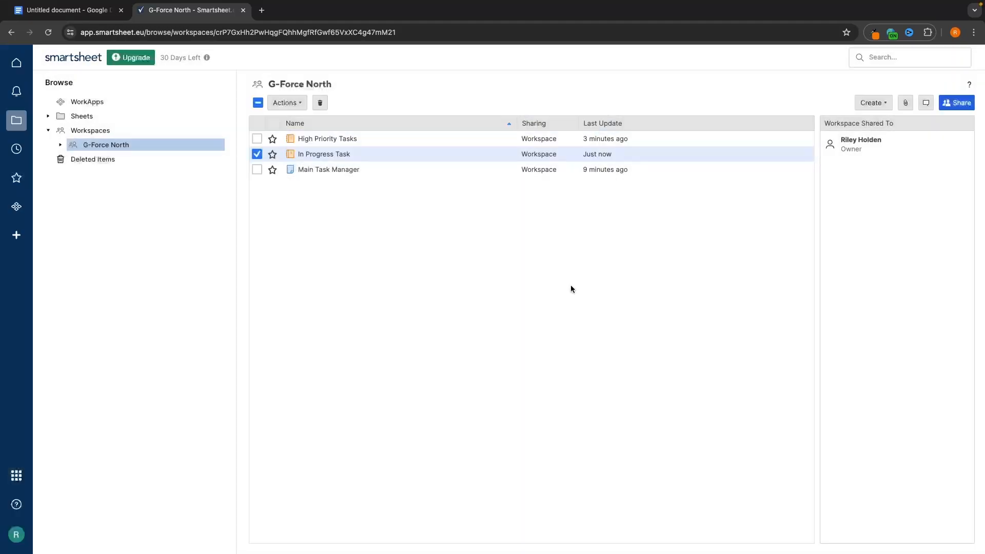
click(331, 155)
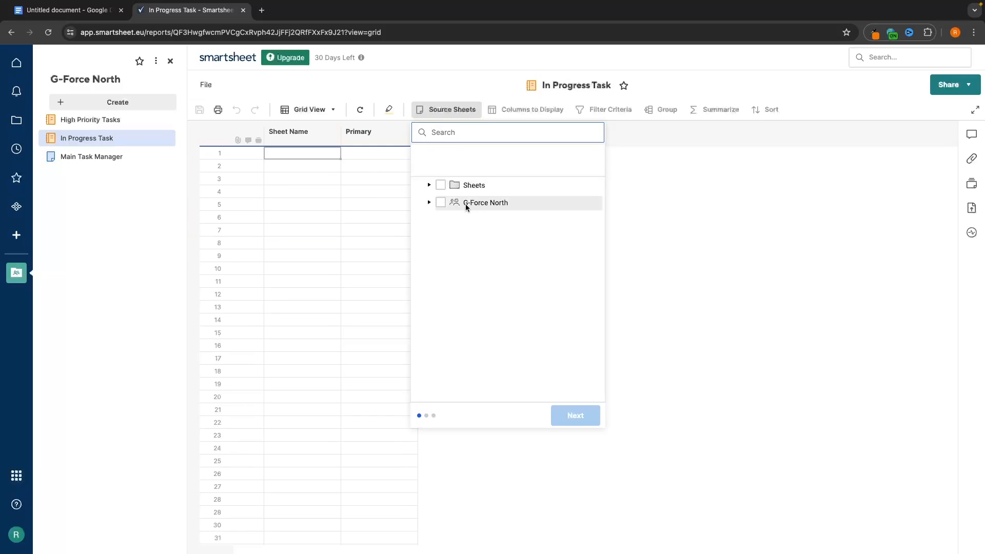
- Use only the Main Task Manager sheet in G-Force North as the report's source
click(444, 204)
click(429, 202)
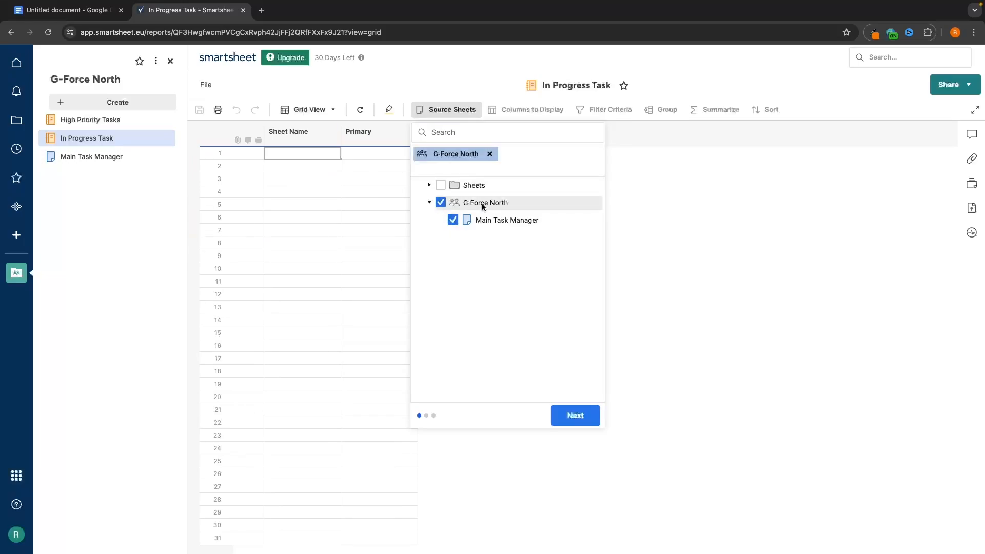
click(486, 221)
click(579, 412)
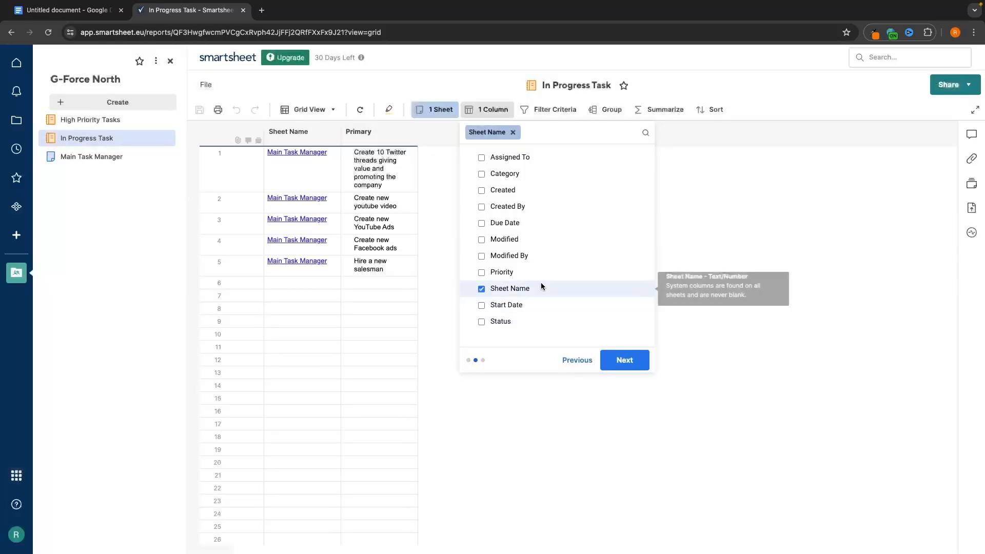
- Set the report columns to Status, Priority, Due Date and Assigned To, dropping Sheet Name
click(516, 289)
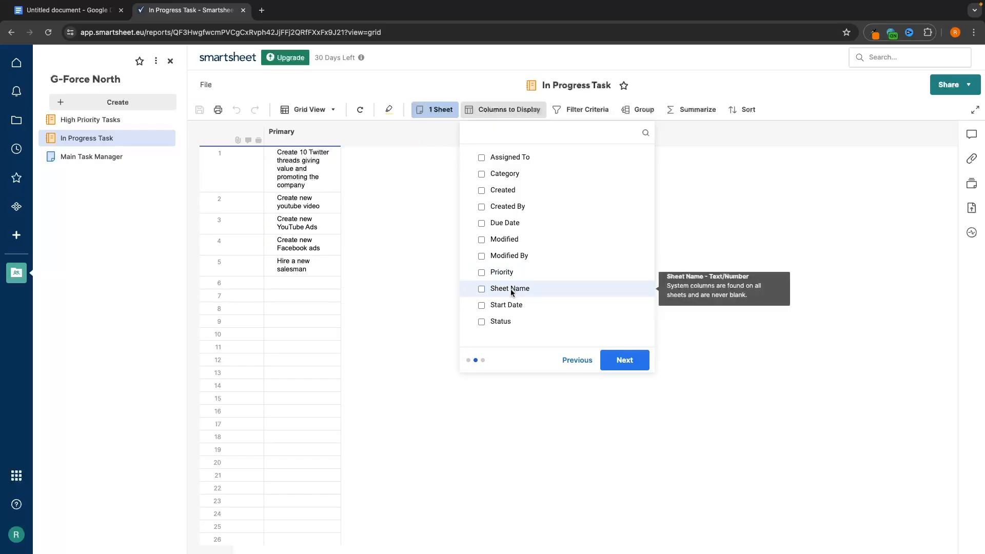
click(505, 322)
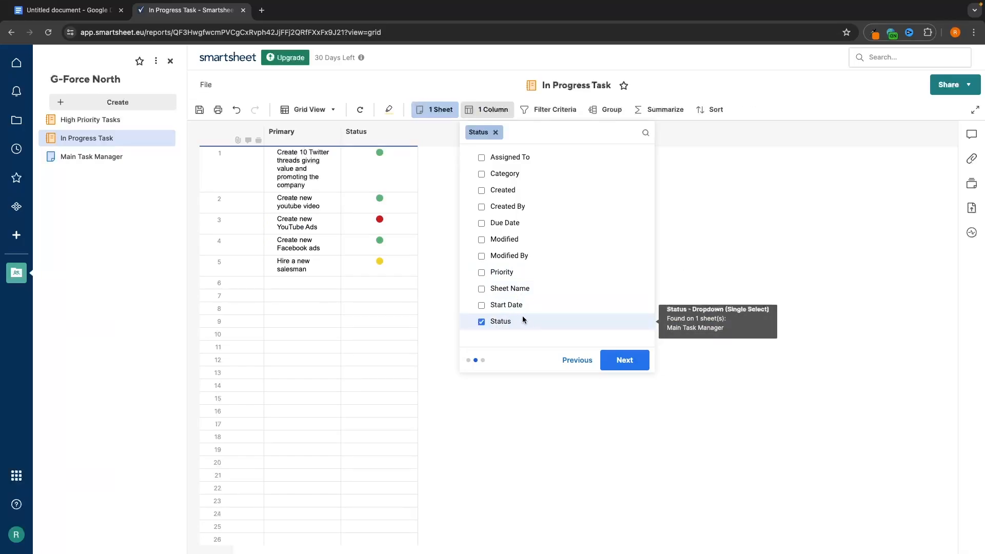
click(518, 272)
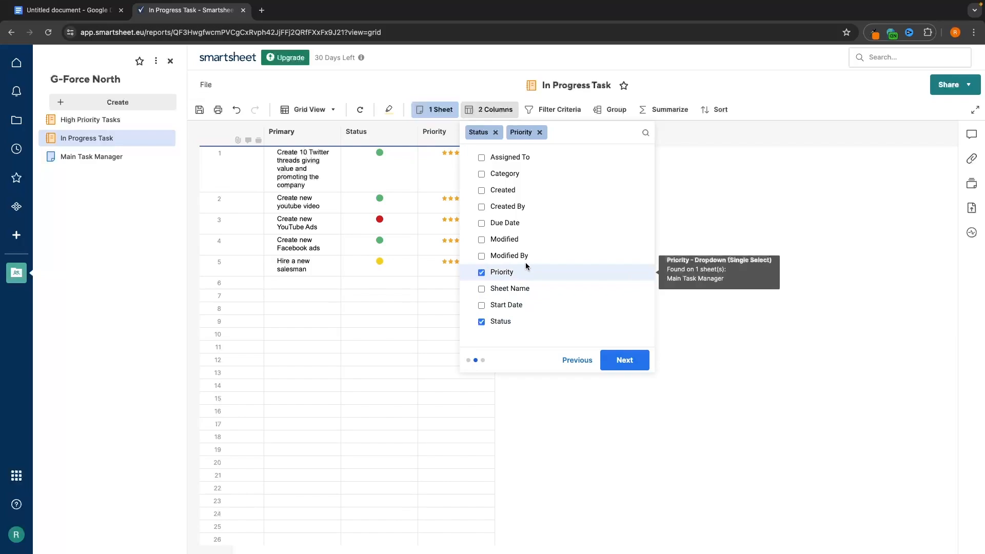
click(524, 224)
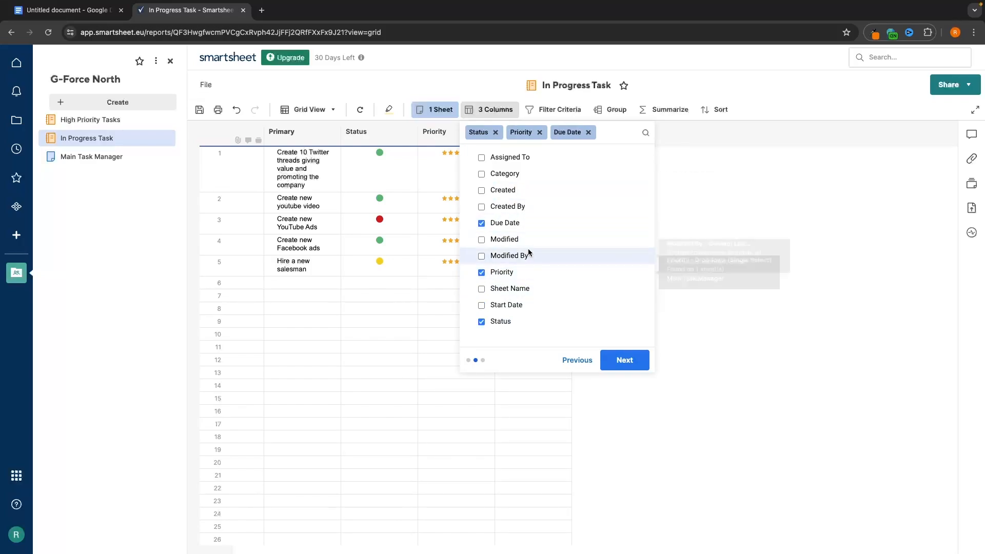
click(509, 157)
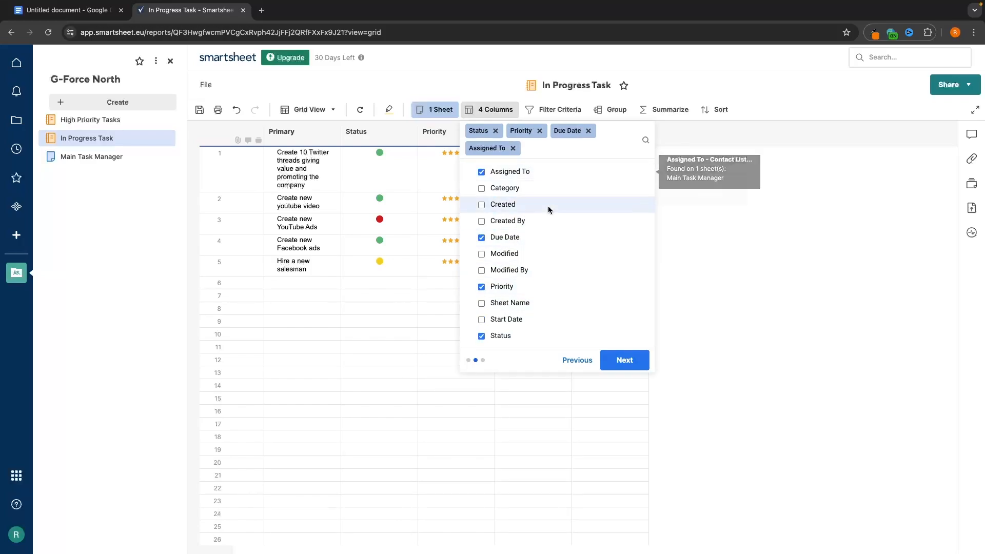
click(625, 360)
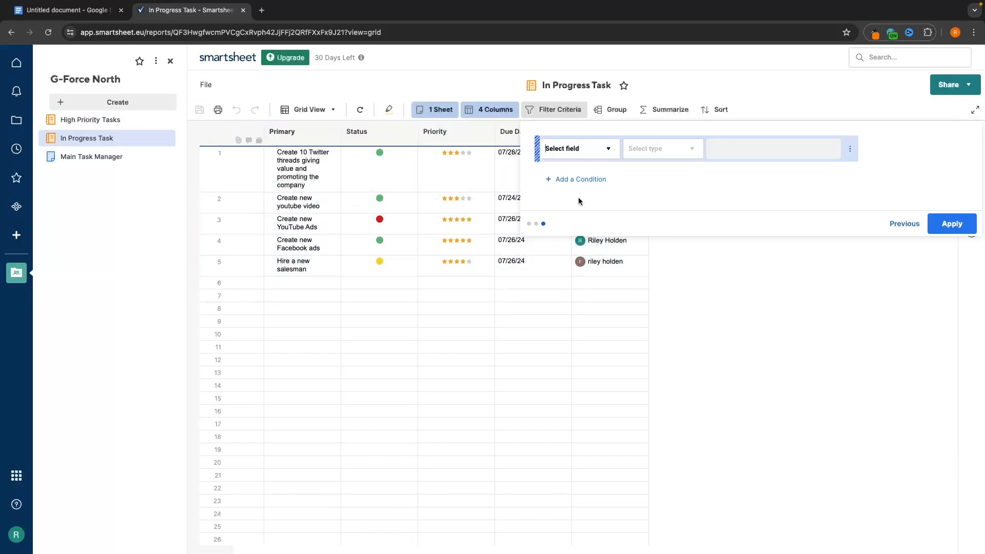
- Filter the report to Status is equal to Yellow
click(603, 150)
scroll(579, 228, down, 3)
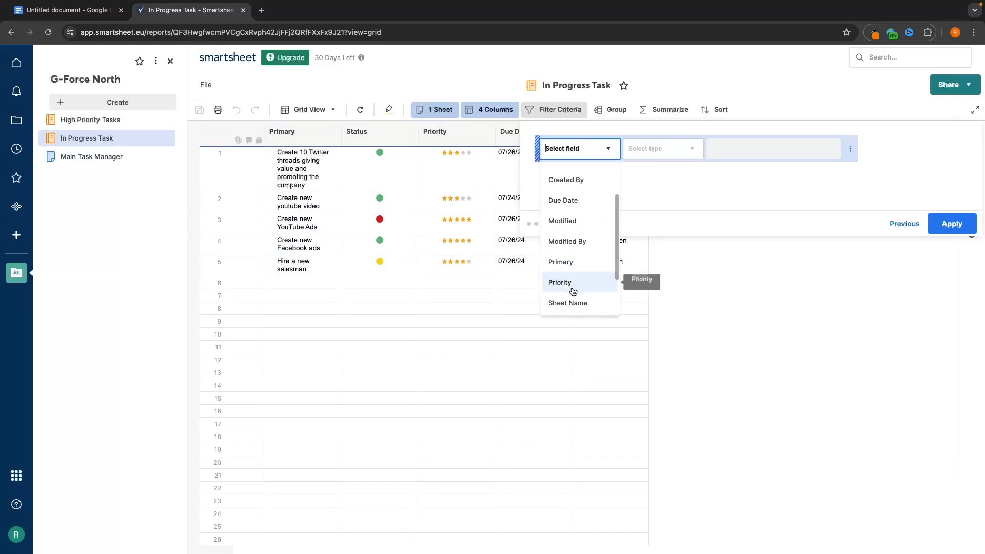
click(573, 290)
click(688, 149)
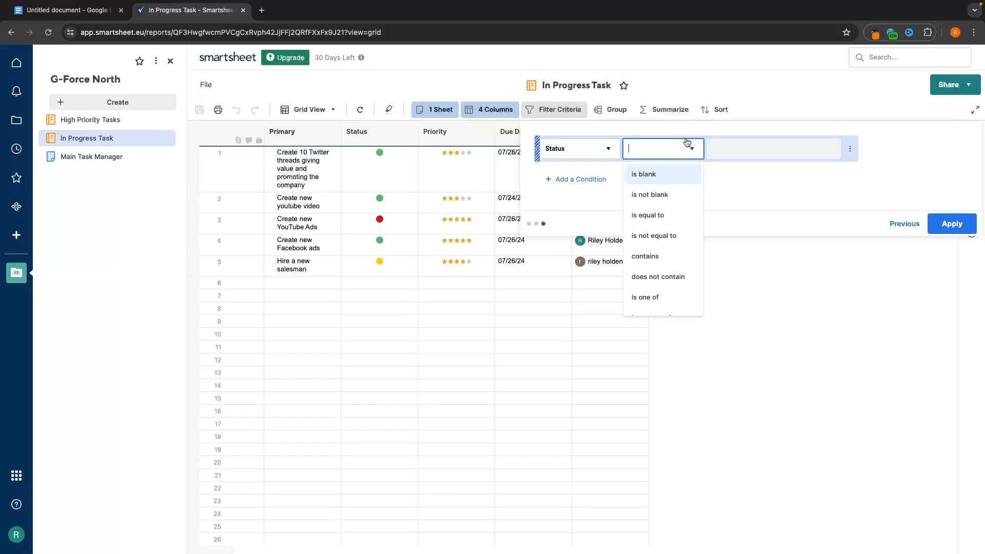
click(674, 213)
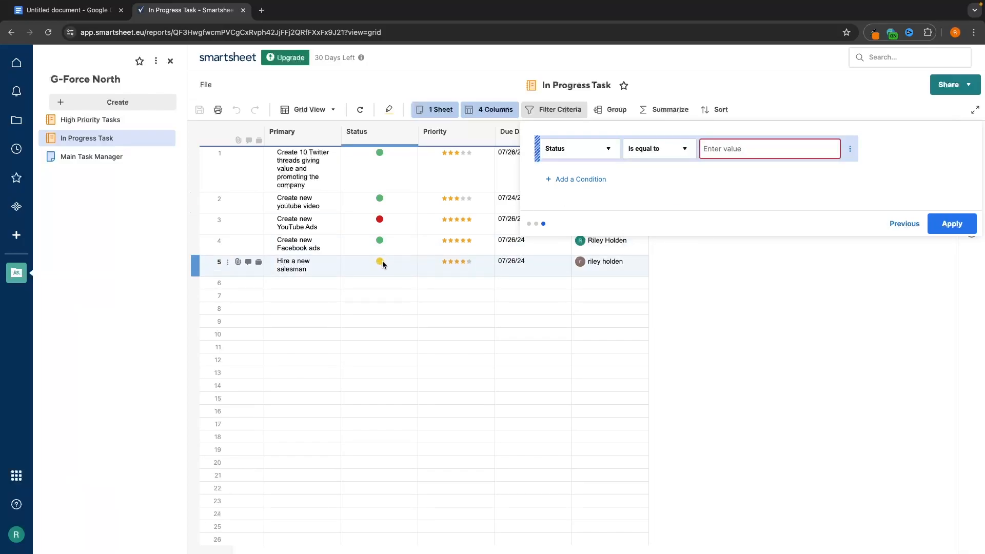
click(747, 151)
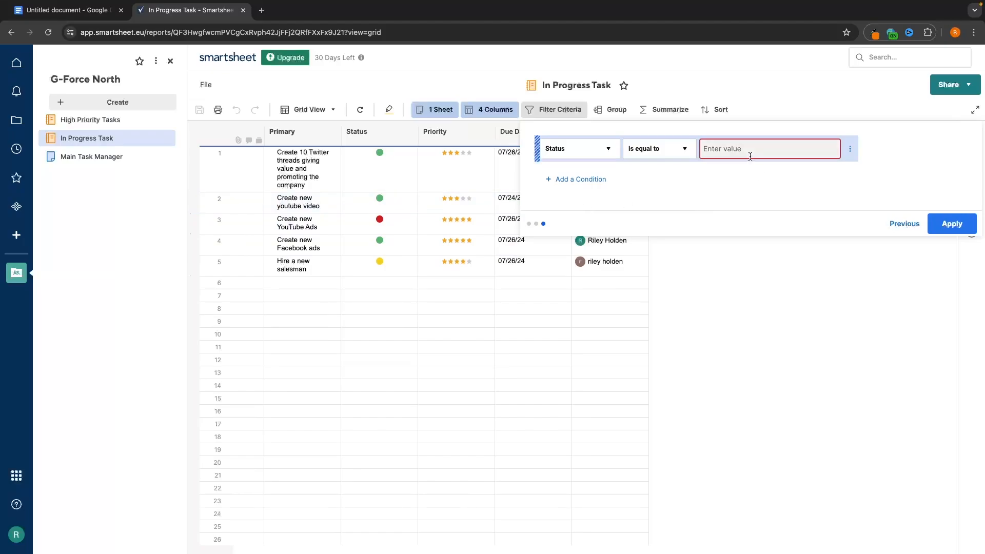
text(Yell)
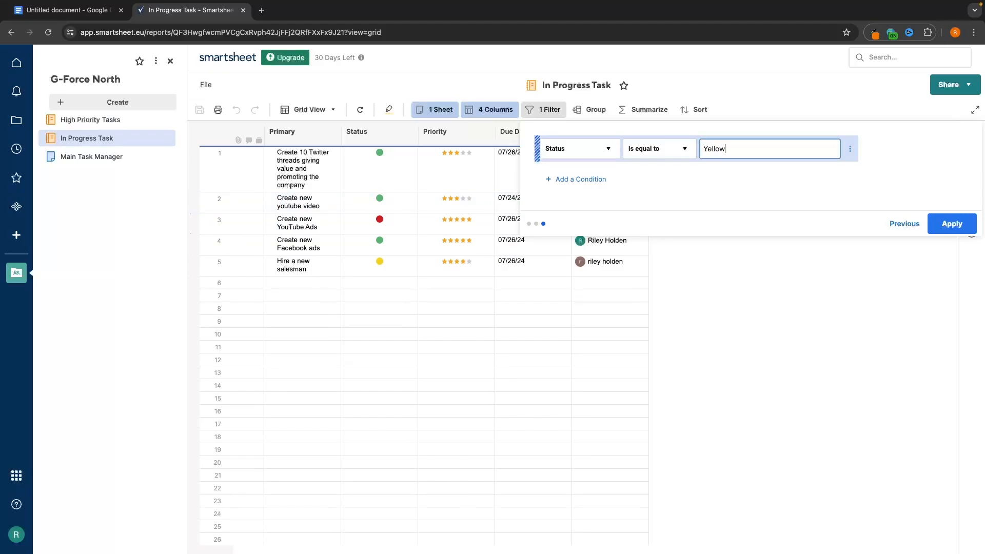
text(ow)
click(952, 224)
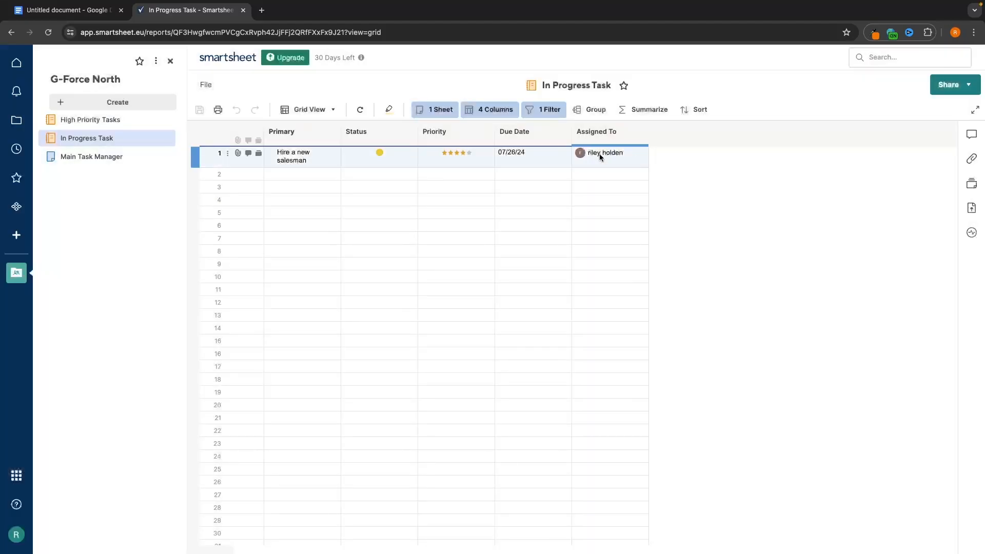
- Review the filter, then set the remaining task's Priority to Four and recheck its Status
click(551, 109)
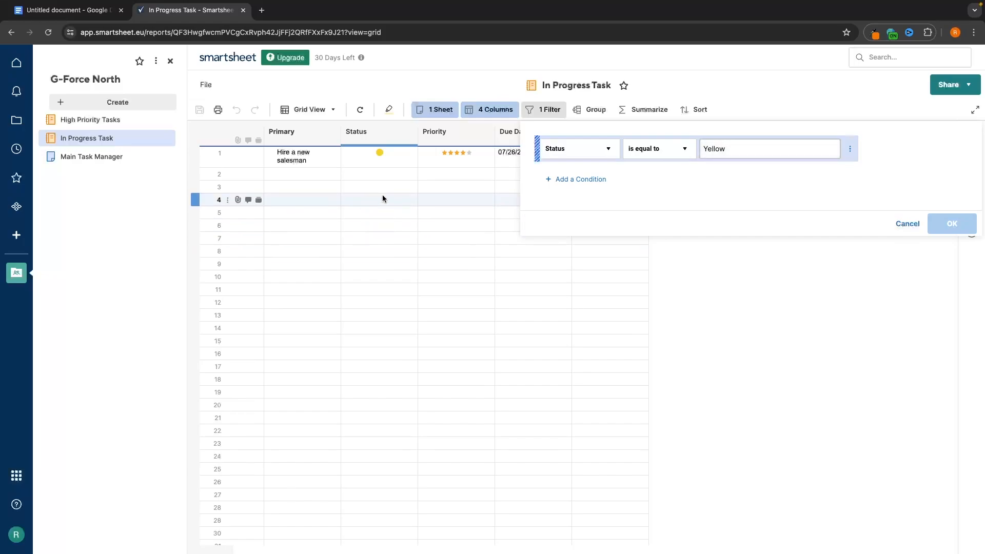
click(425, 199)
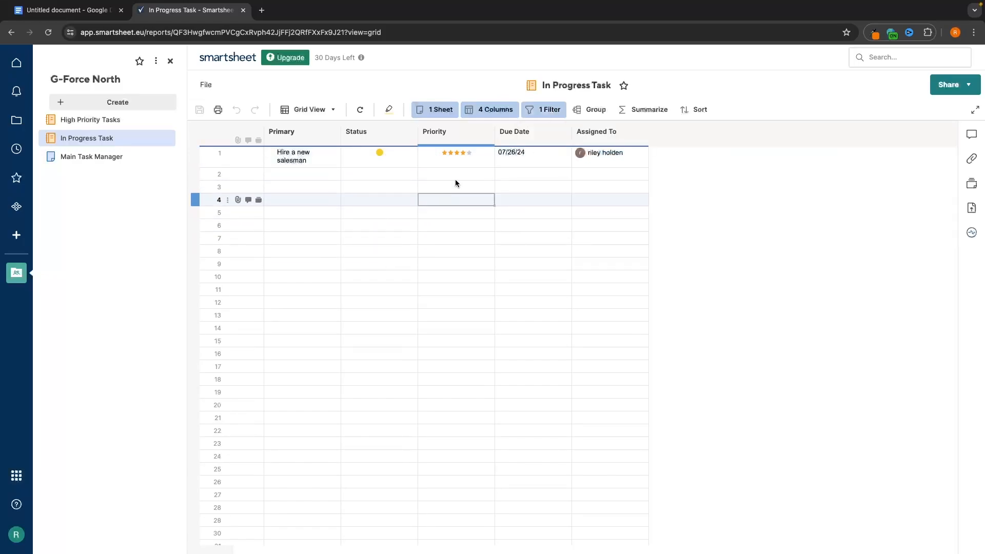
double_click(389, 156)
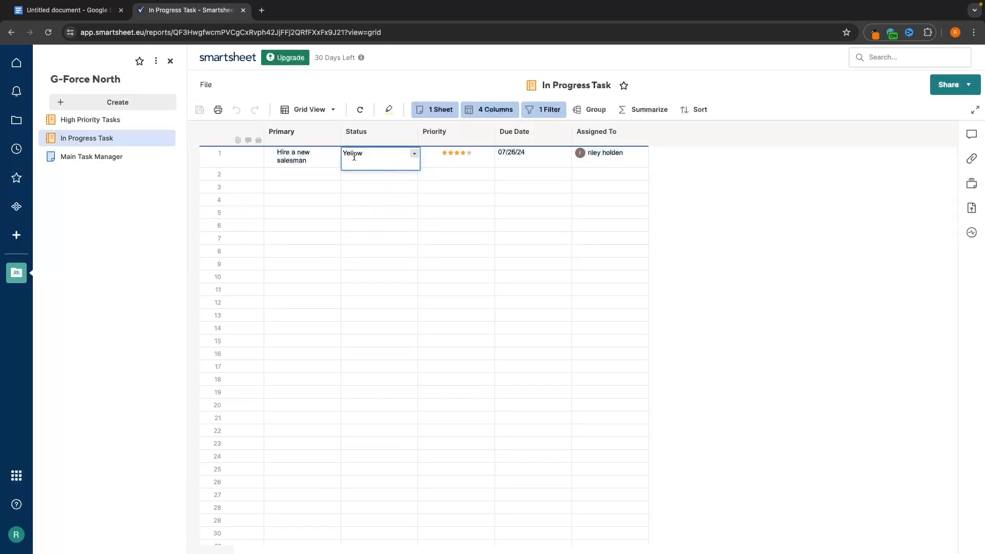
double_click(464, 153)
text(Four)
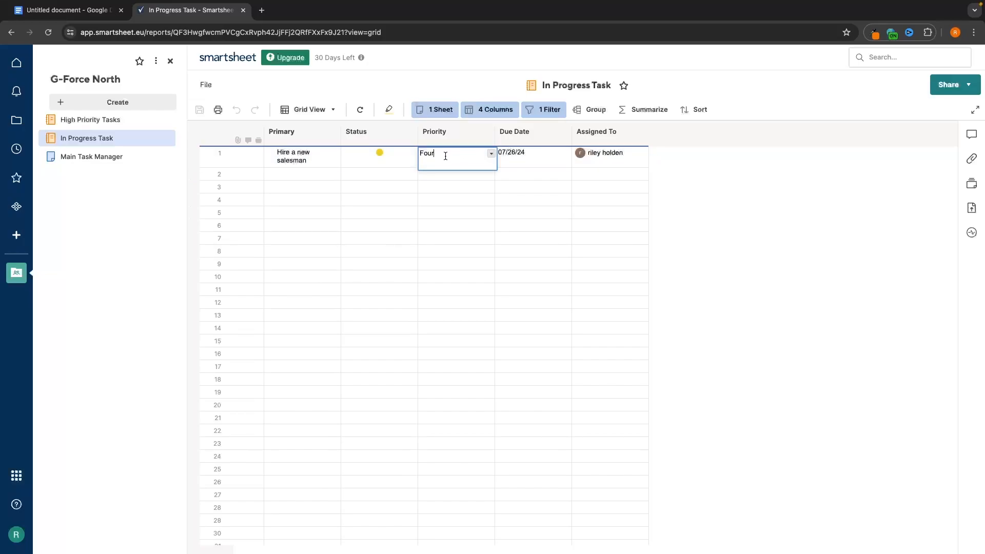
key(Return)
click(393, 156)
double_click(351, 156)
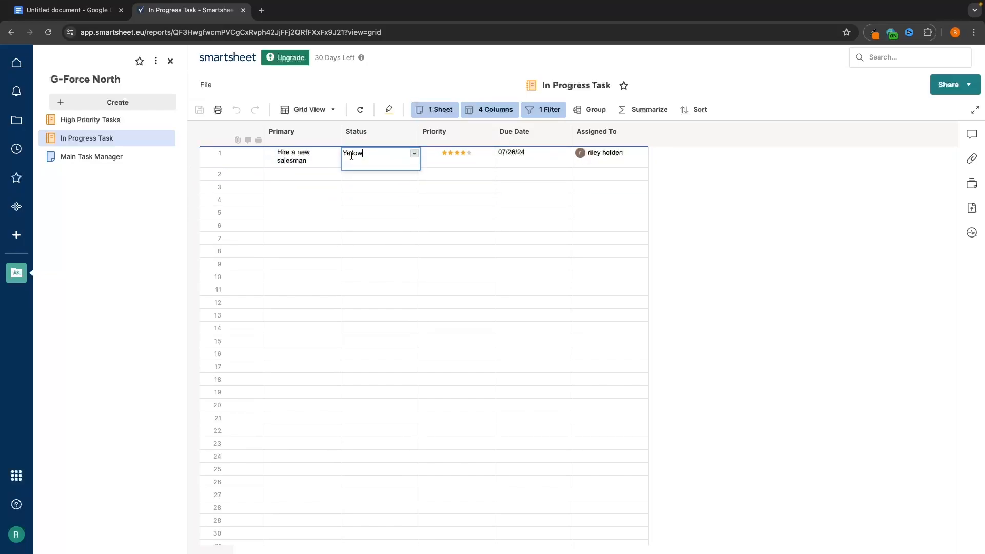
click(369, 211)
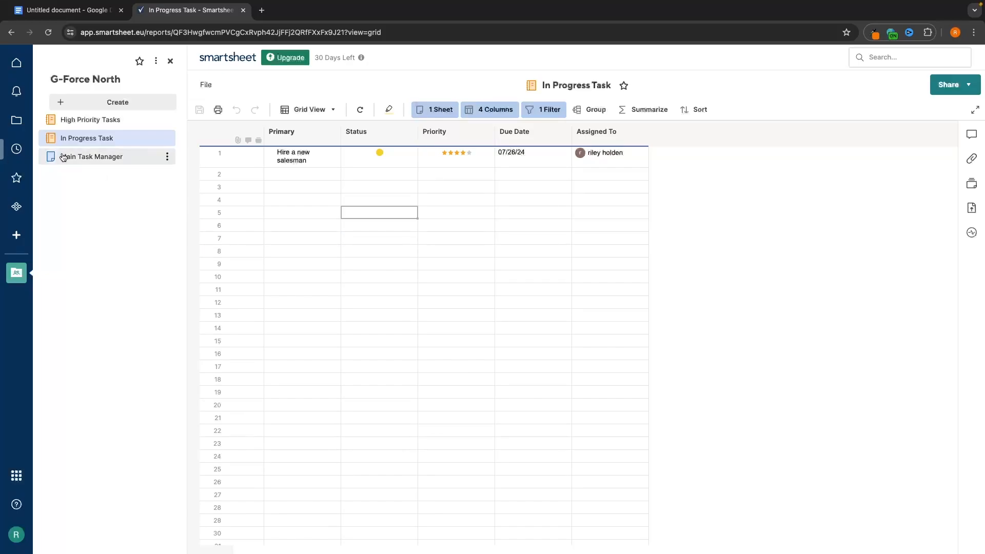
- View Main Task Manager, In Progress Task and High Priority Tasks, then return to the workspace listing
click(52, 84)
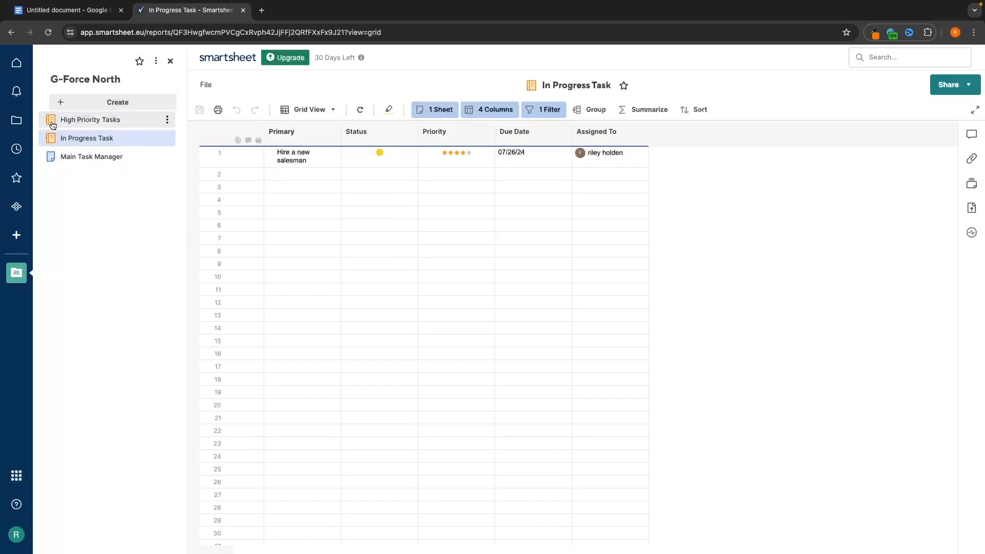
click(96, 162)
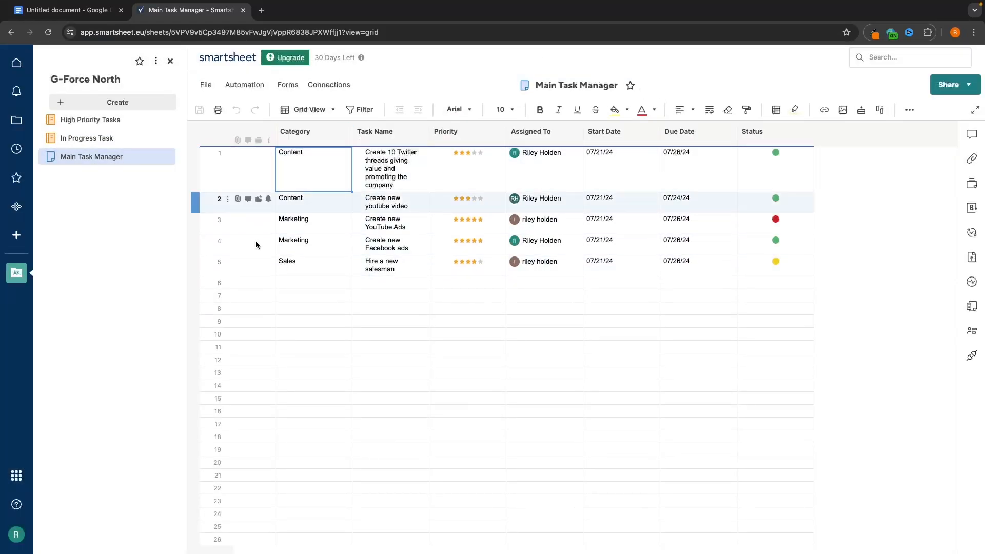
click(124, 145)
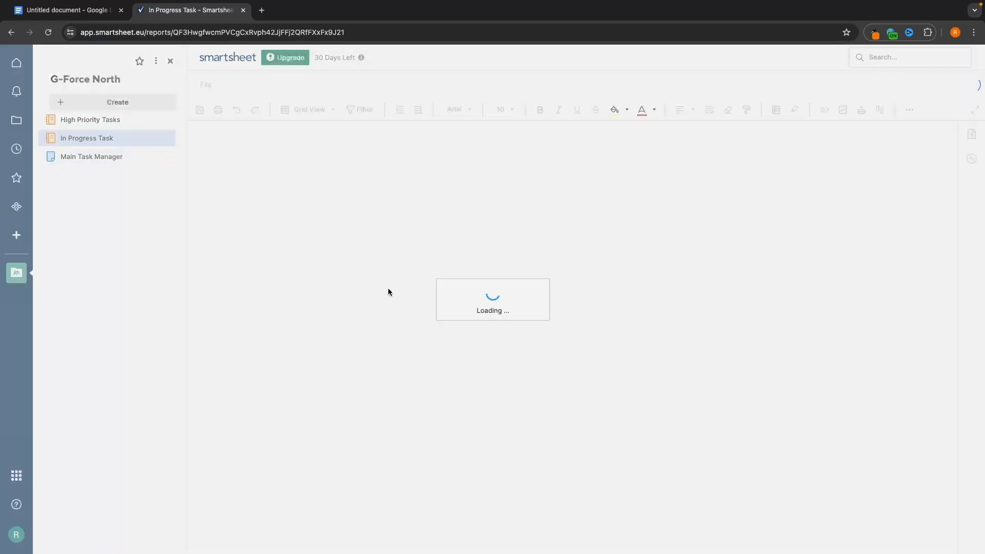
click(84, 122)
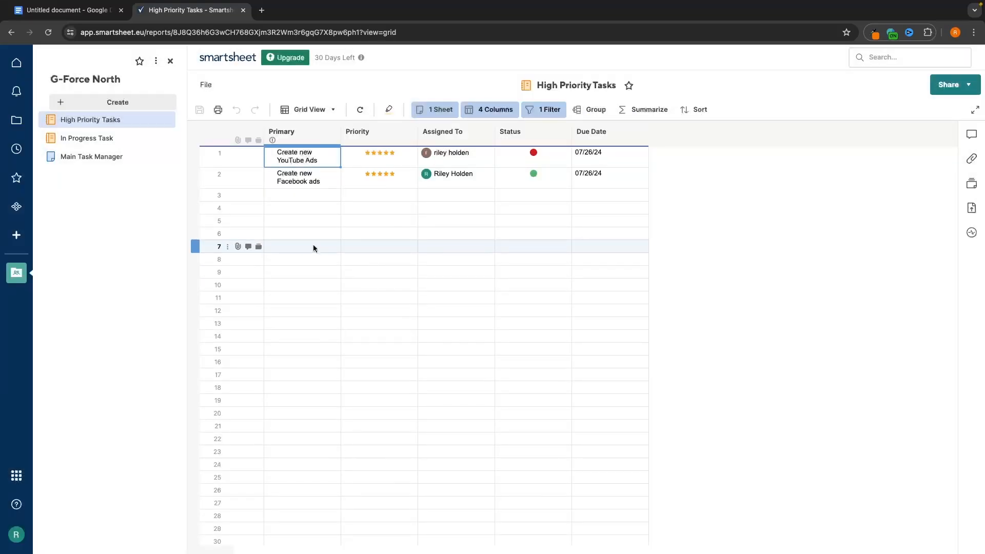
click(16, 120)
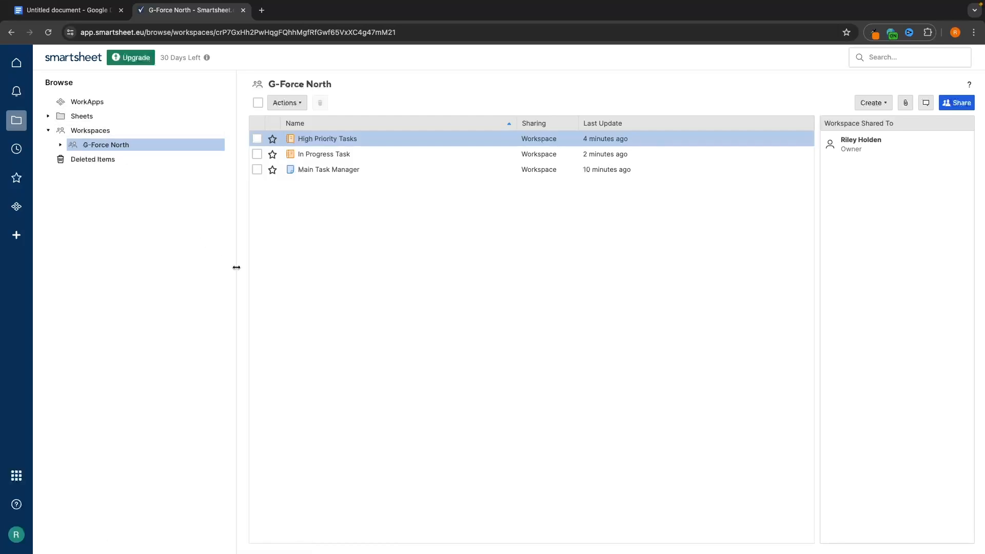
click(336, 171)
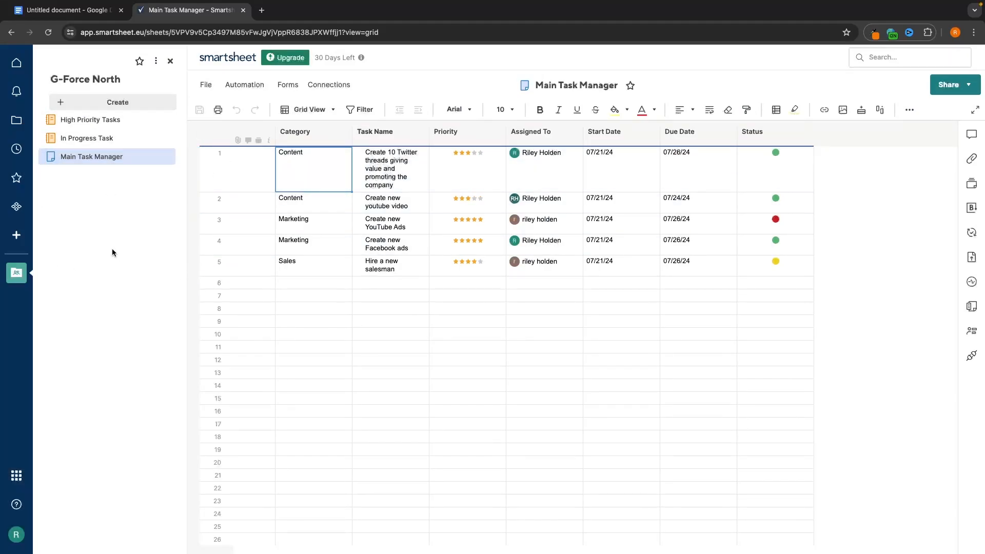
click(17, 235)
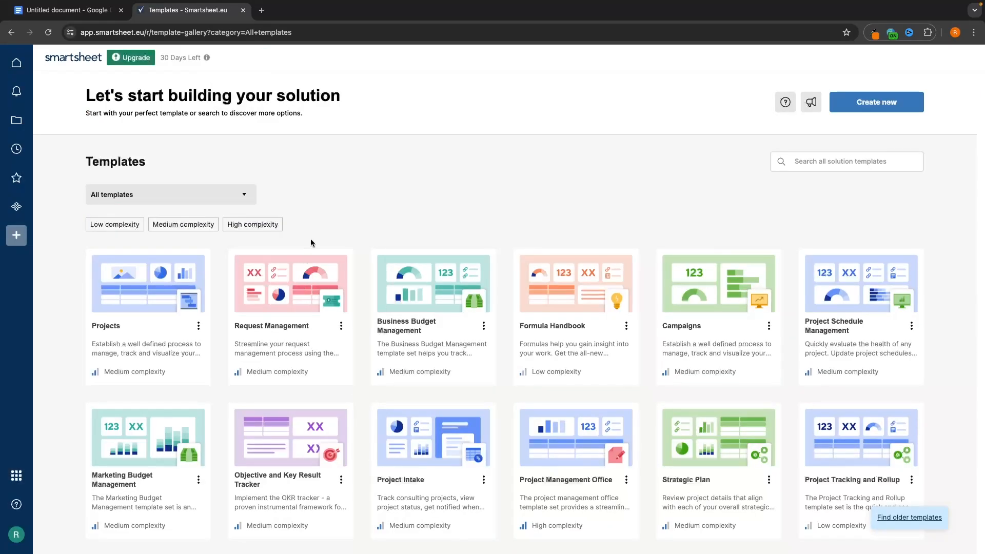
click(115, 224)
click(290, 297)
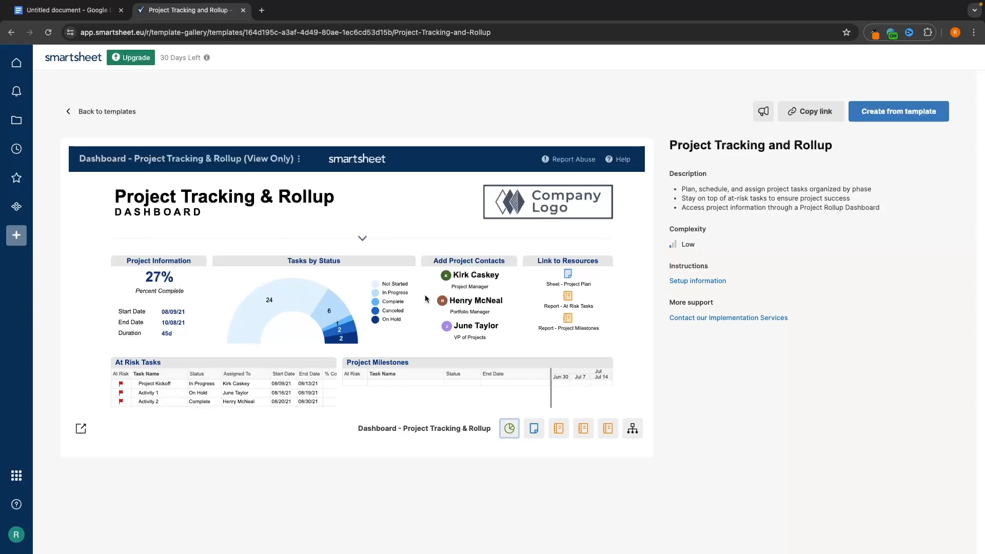
click(17, 121)
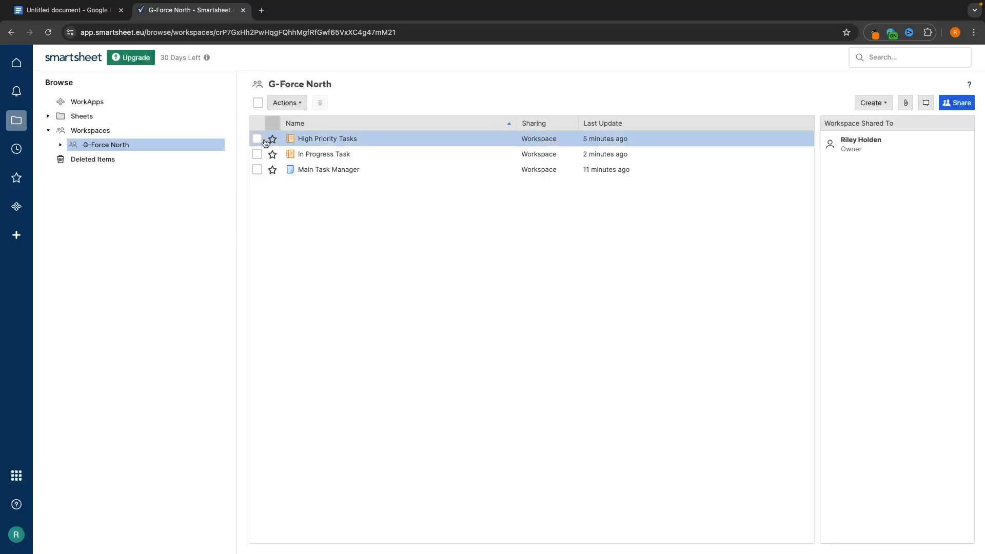
- Create a dashboard named 'Dashboard' in G-Force North and open it
click(873, 103)
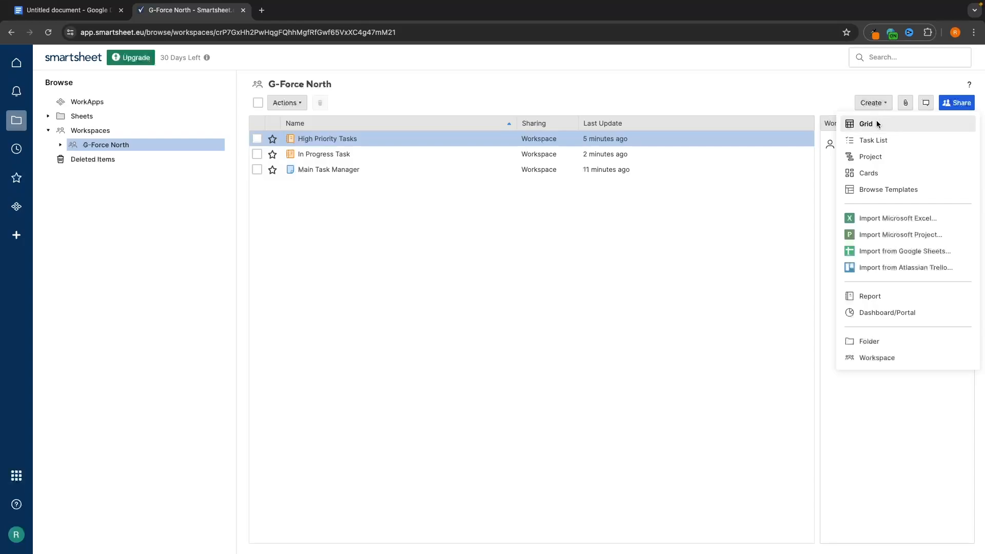
click(897, 313)
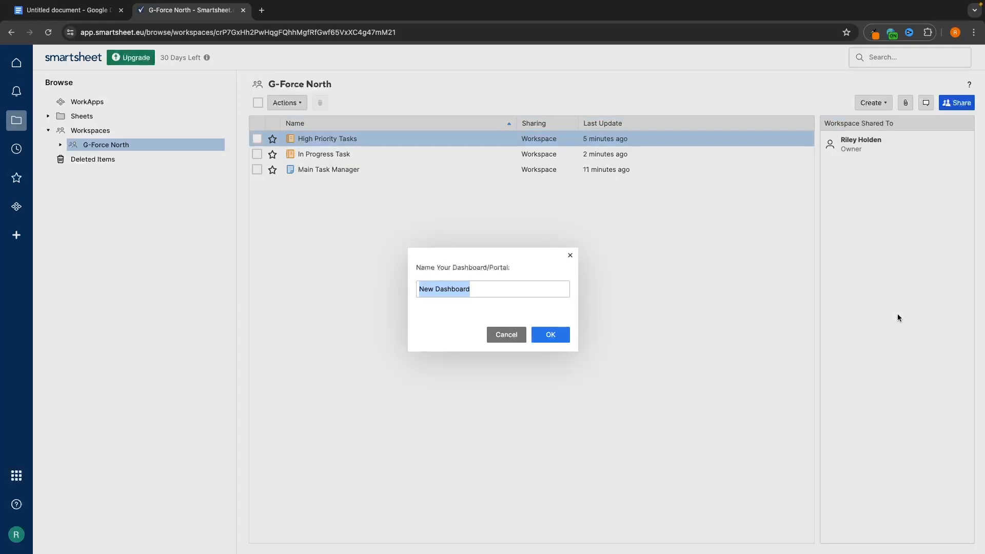
text(Dashb)
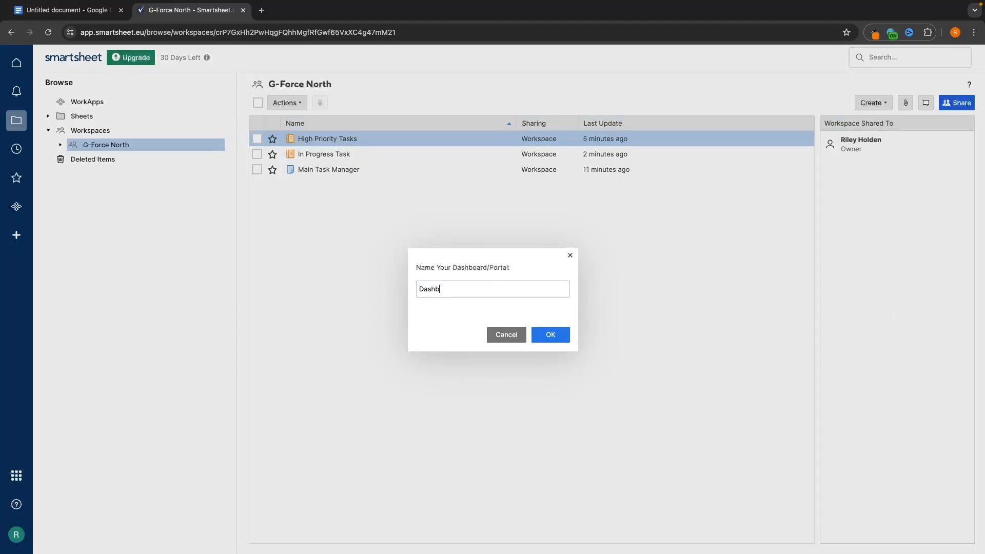
text(oard)
click(544, 335)
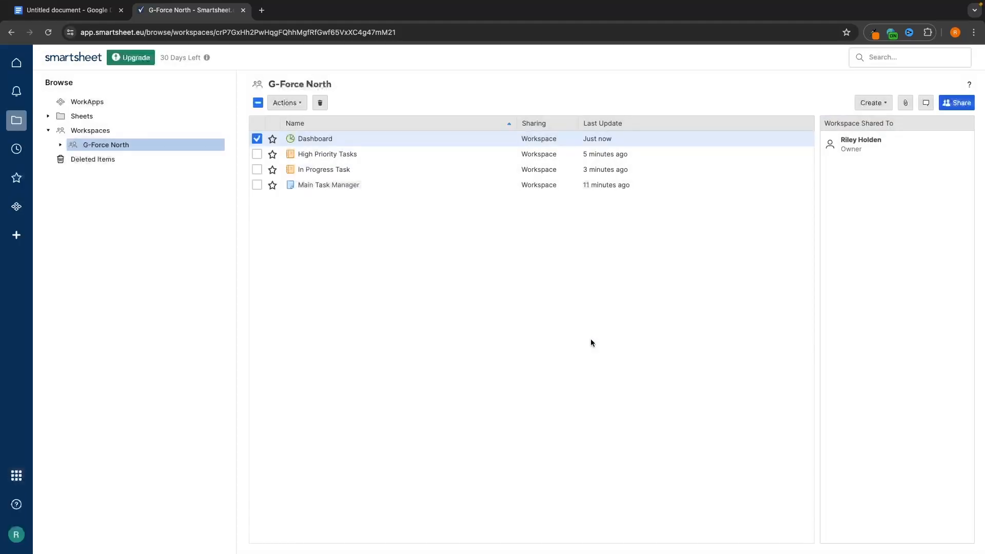
click(324, 139)
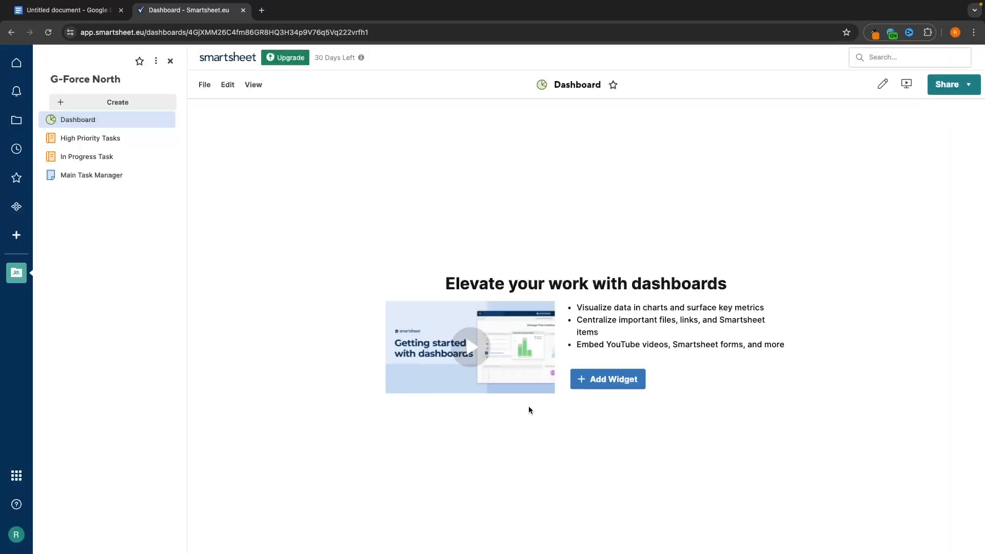
- Add a title widget reading 'G-Force North Report'
click(594, 384)
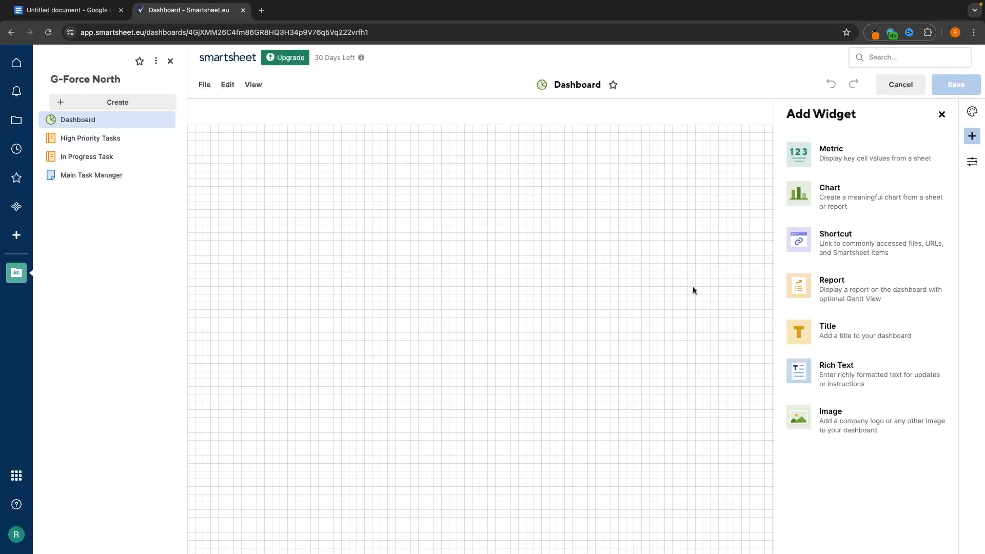
click(851, 334)
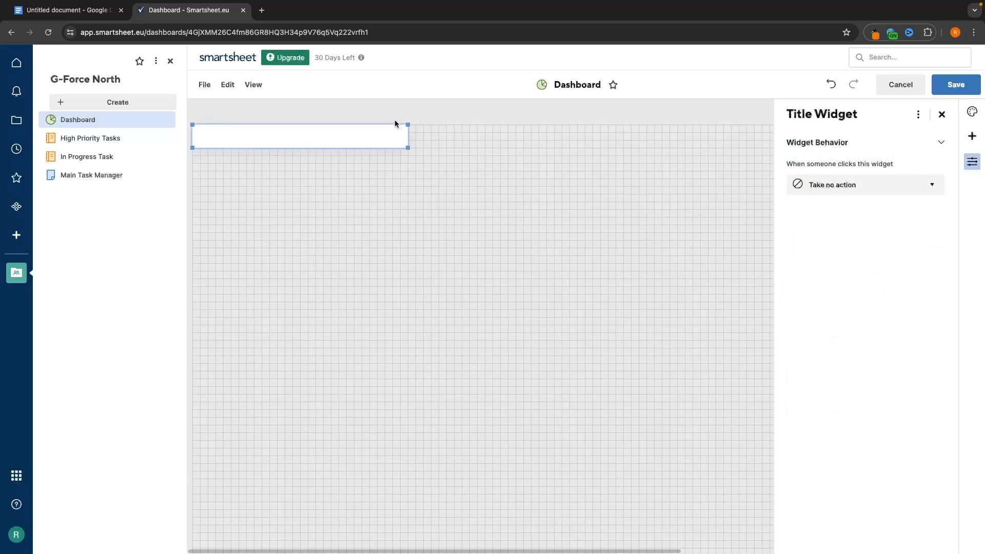
click(373, 139)
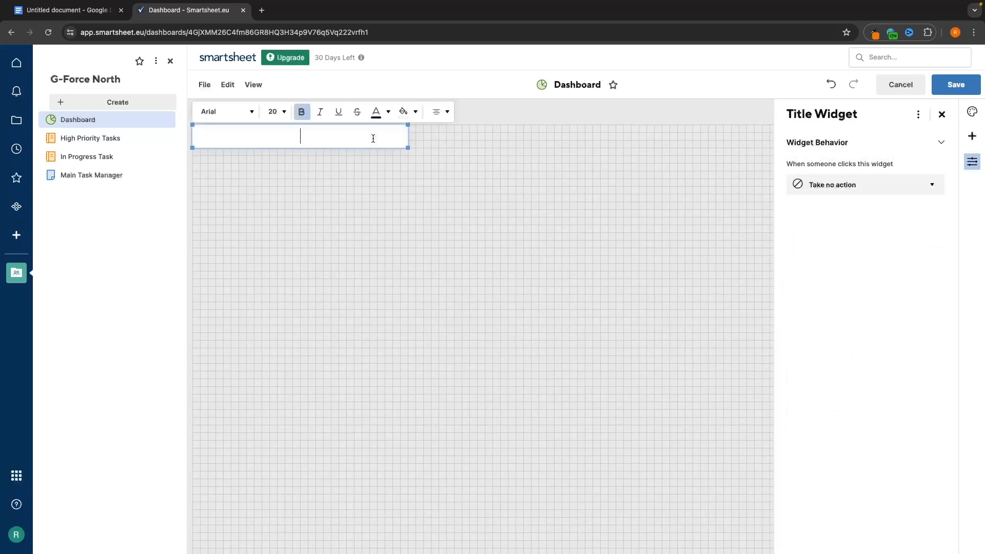
text(G-Force North Repot)
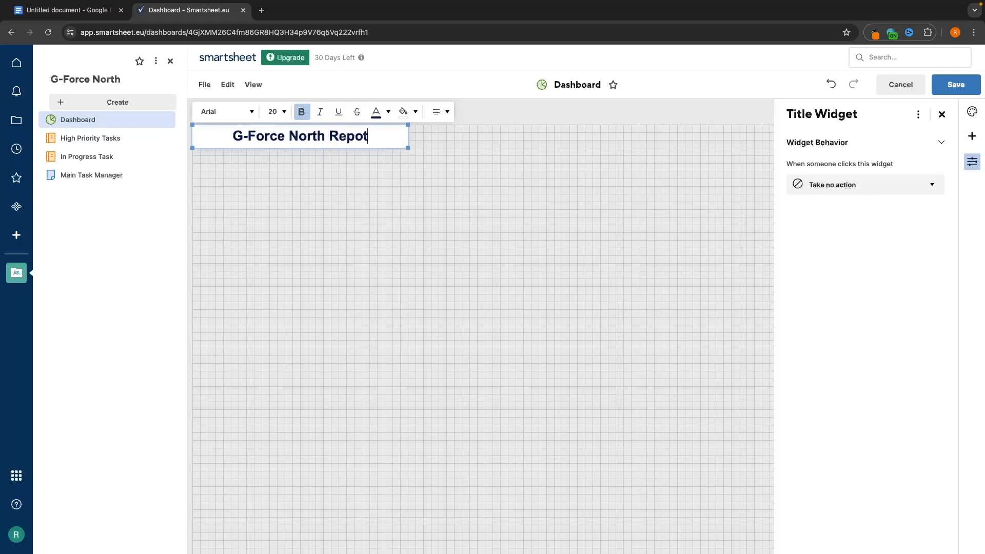
key(BackSpace)
text(rt)
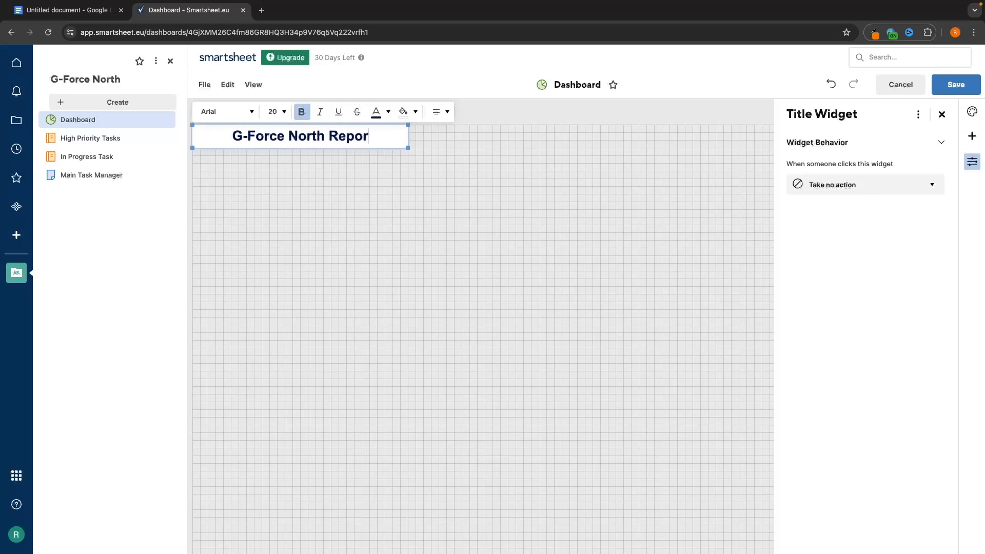
key(Return)
key(BackSpace)
click(352, 185)
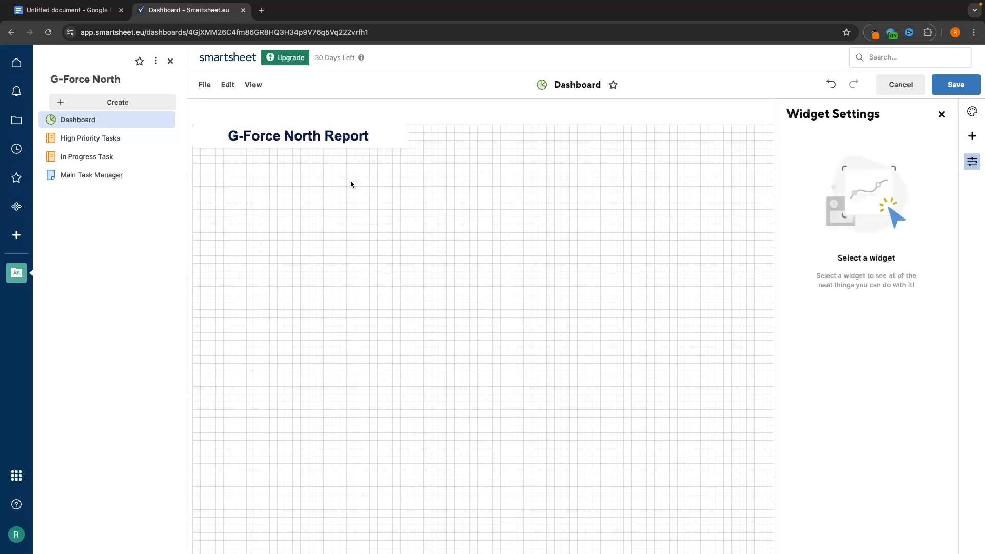
- Move the title widget to the centre of the top of the canvas
drag(326, 132, 510, 137)
click(566, 300)
click(485, 245)
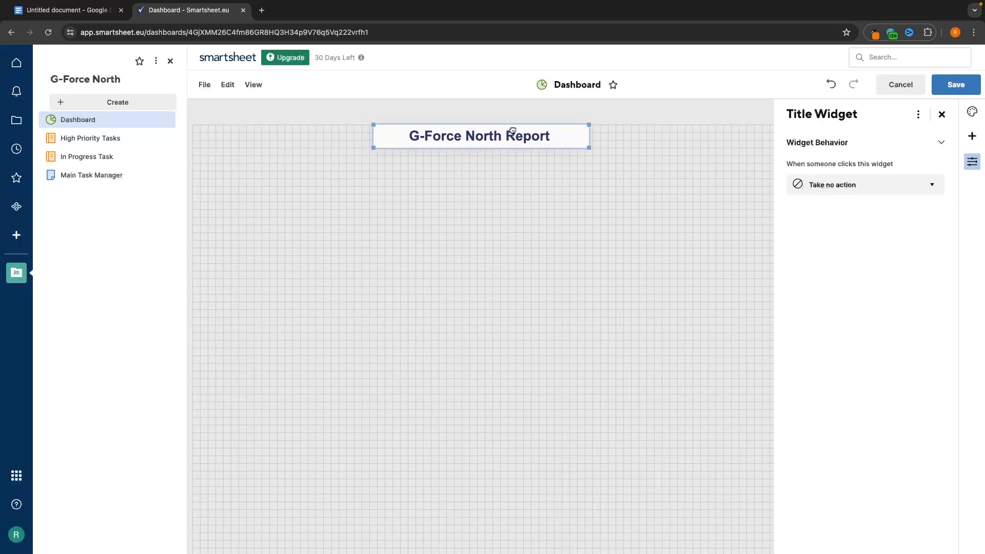
click(522, 205)
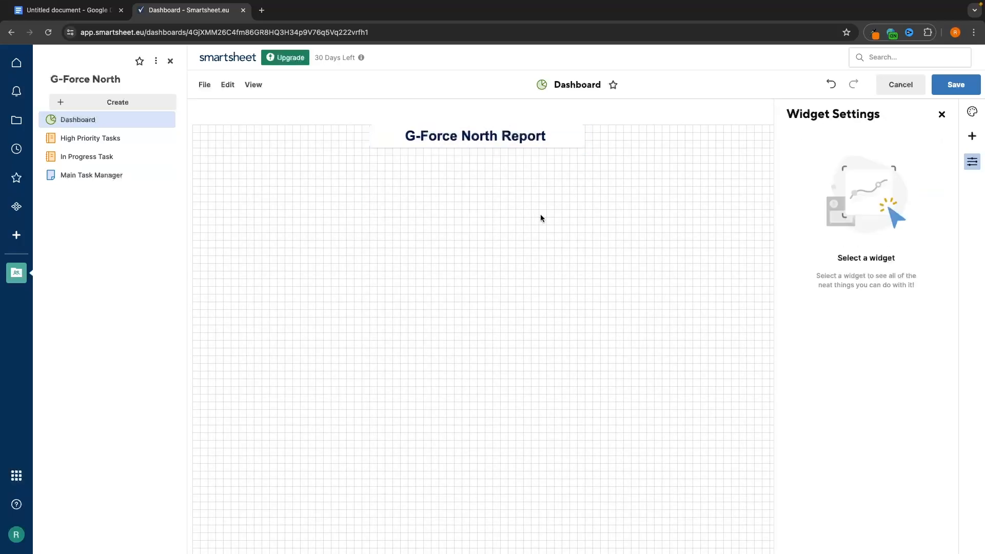
- Add an image widget with the logo uploaded from Untitled design (1).png
click(971, 136)
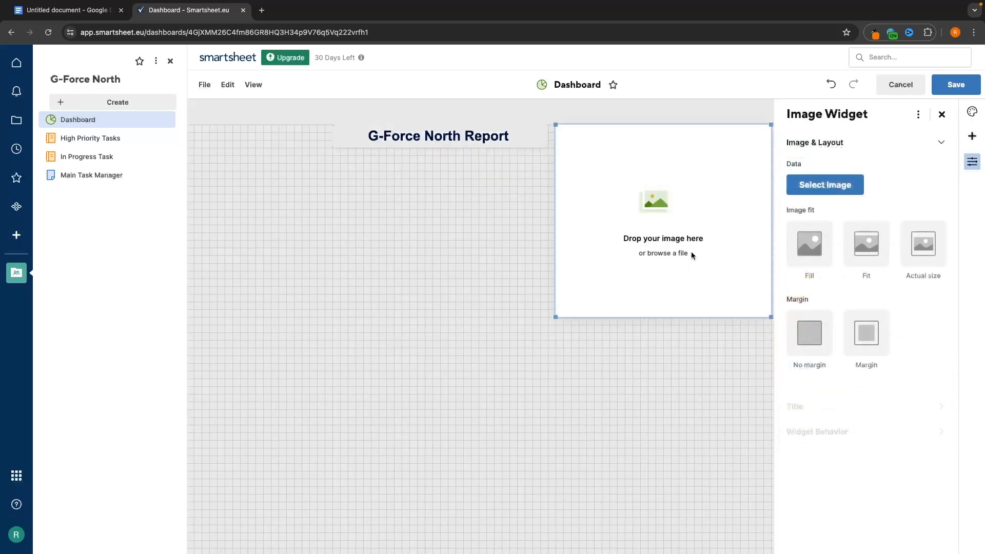
click(810, 185)
click(826, 212)
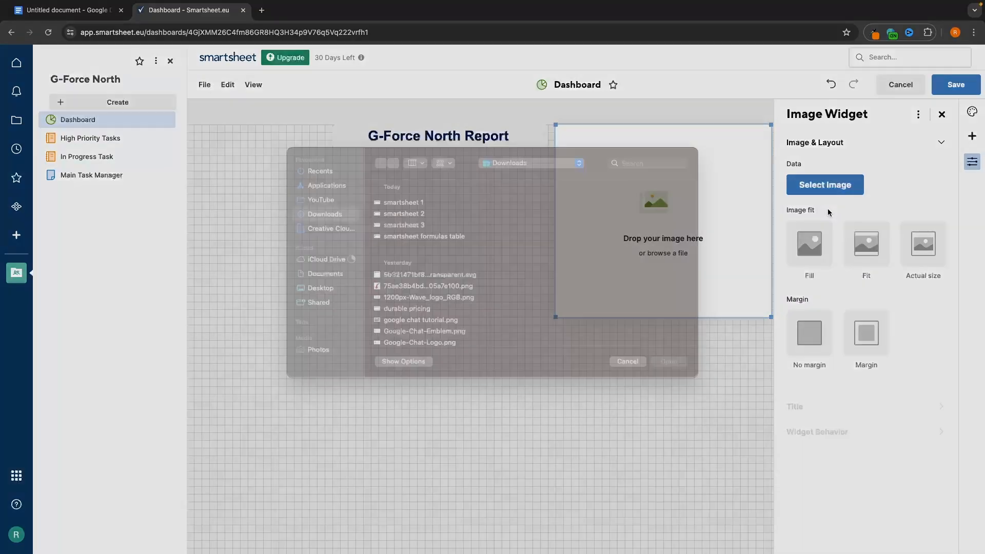
double_click(517, 343)
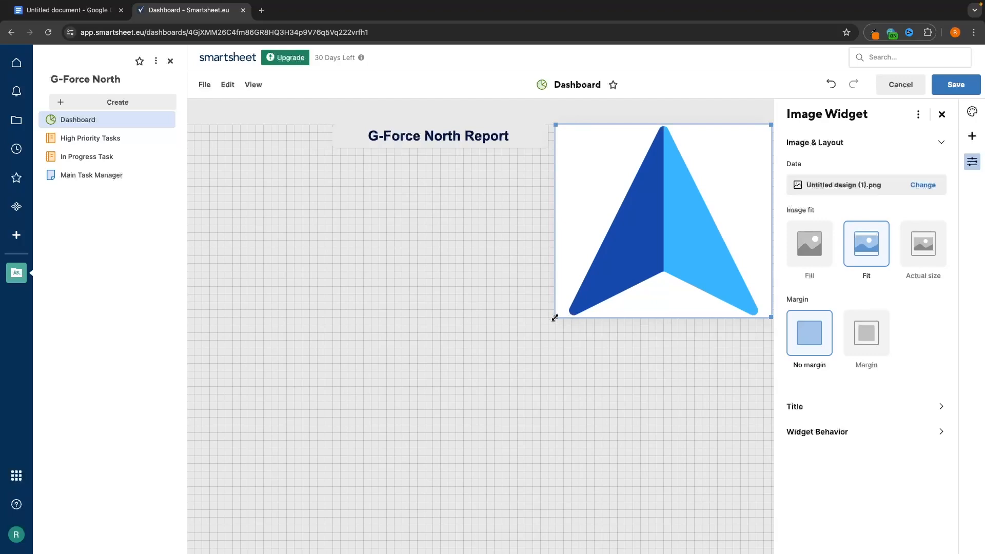
- Shrink the logo and arrange it at the top right beside the title
drag(555, 317, 694, 205)
click(507, 156)
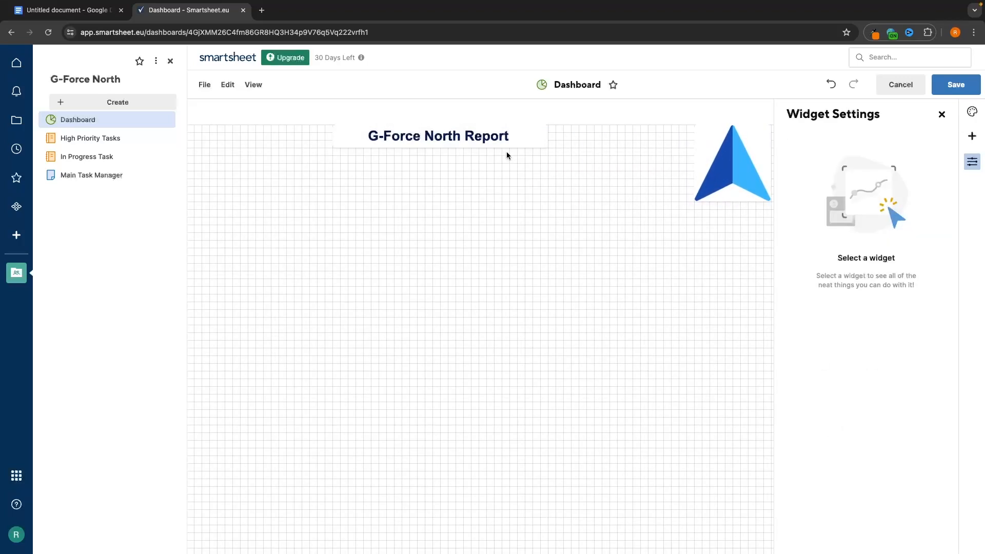
drag(495, 134, 506, 137)
drag(741, 190, 749, 191)
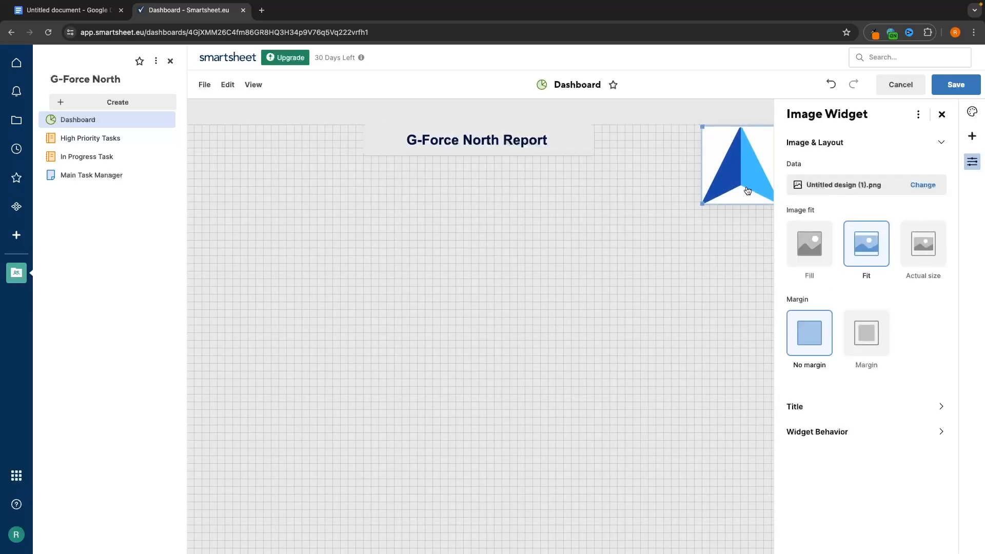
click(619, 282)
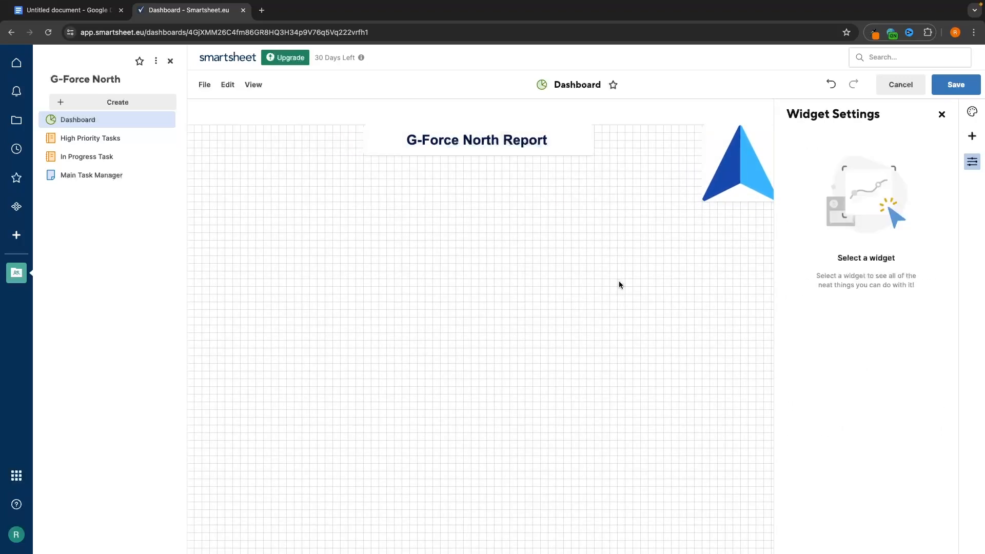
scroll(619, 281, left, 1)
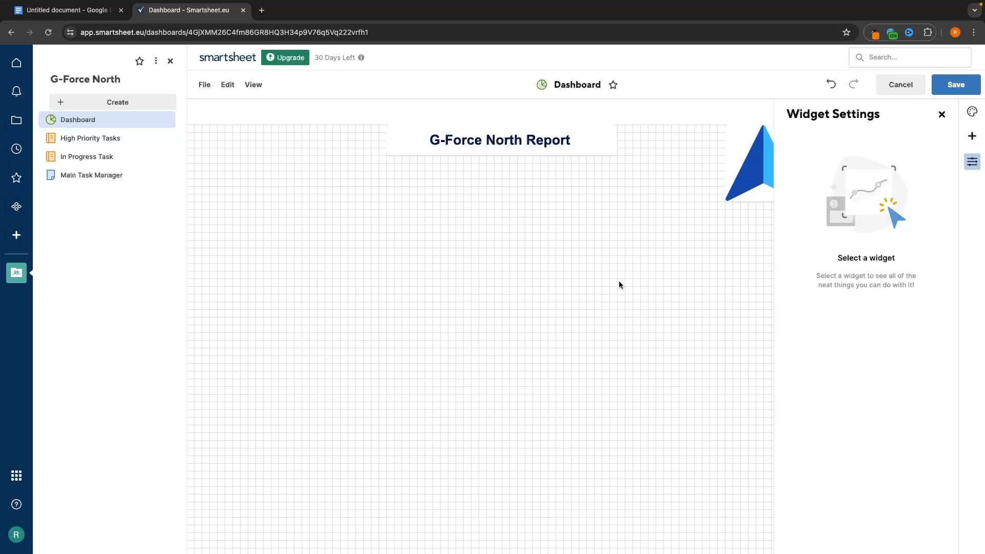
- Add a chart widget using Main Task Manager as its data
click(971, 137)
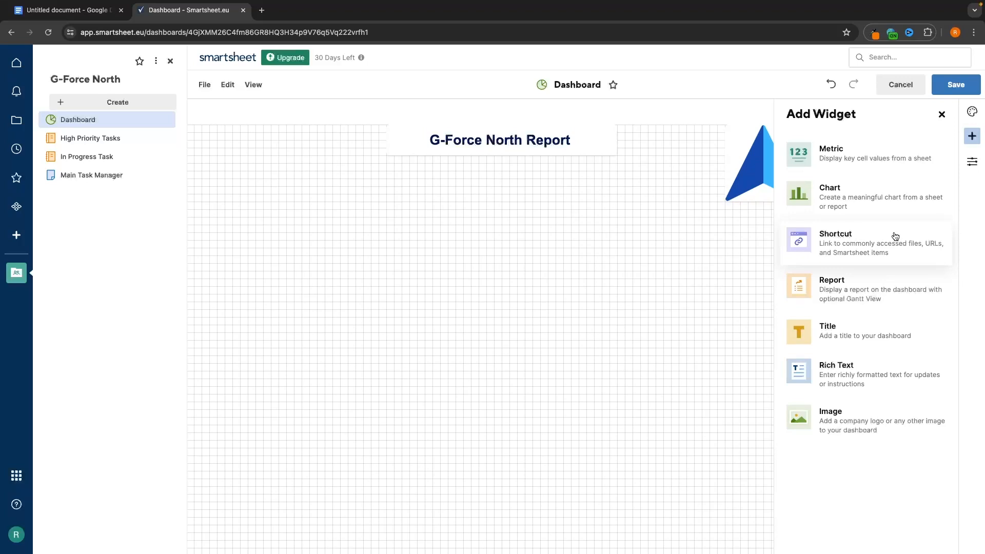
click(877, 204)
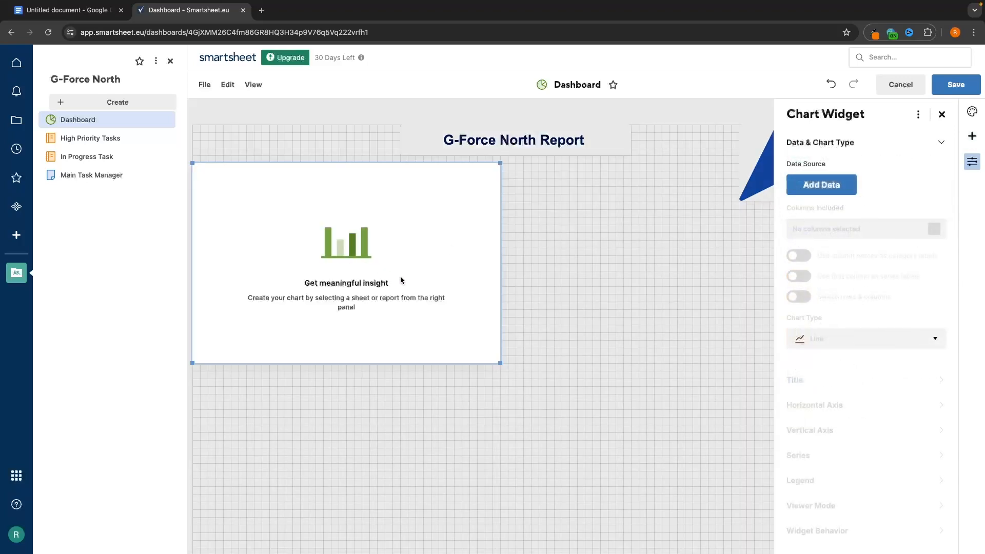
click(803, 191)
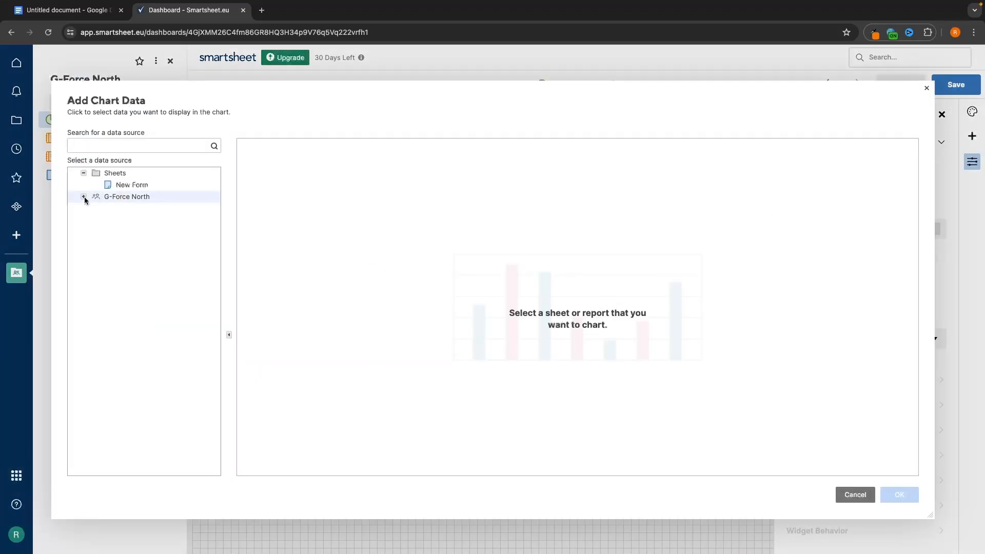
click(106, 184)
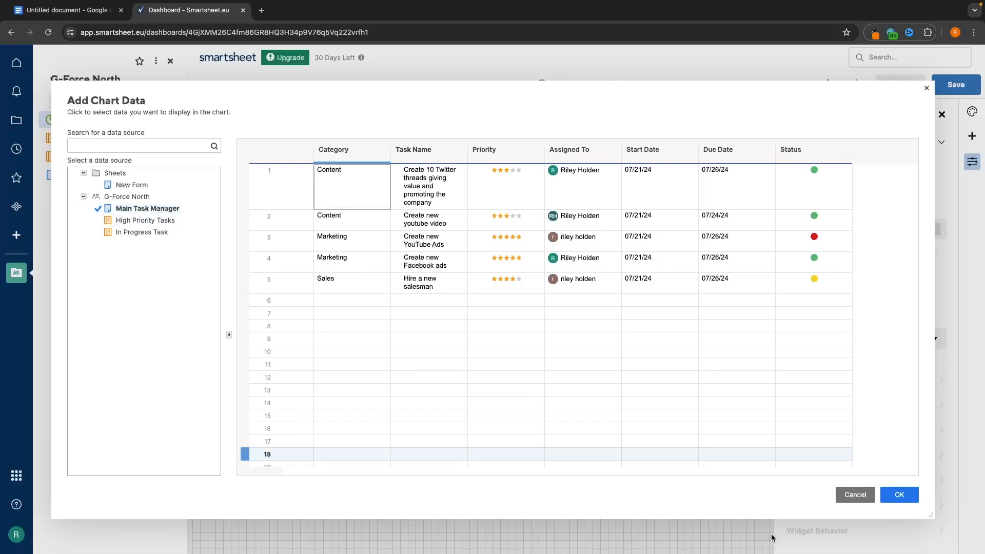
click(902, 496)
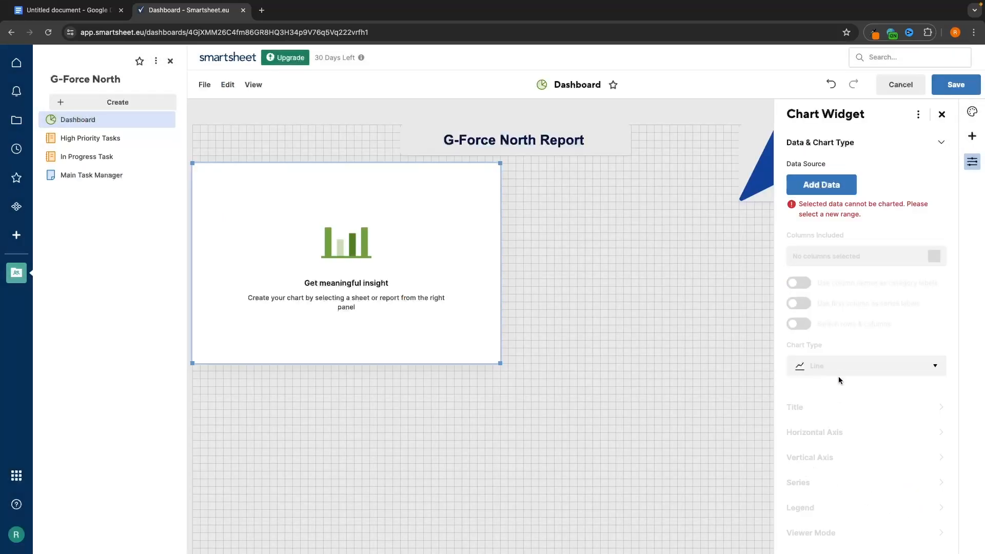
click(472, 230)
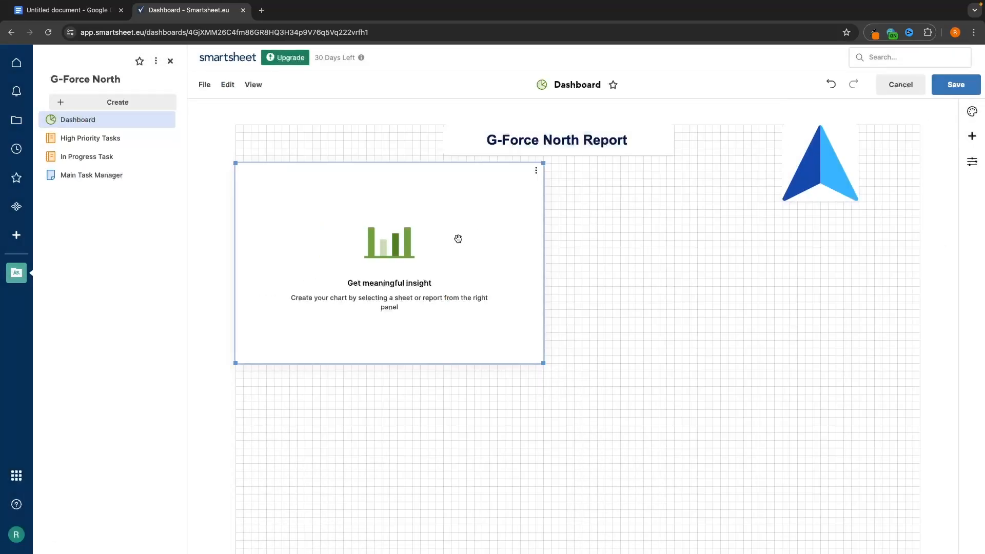
- Delete the chart widget and save the dashboard
click(536, 171)
click(563, 205)
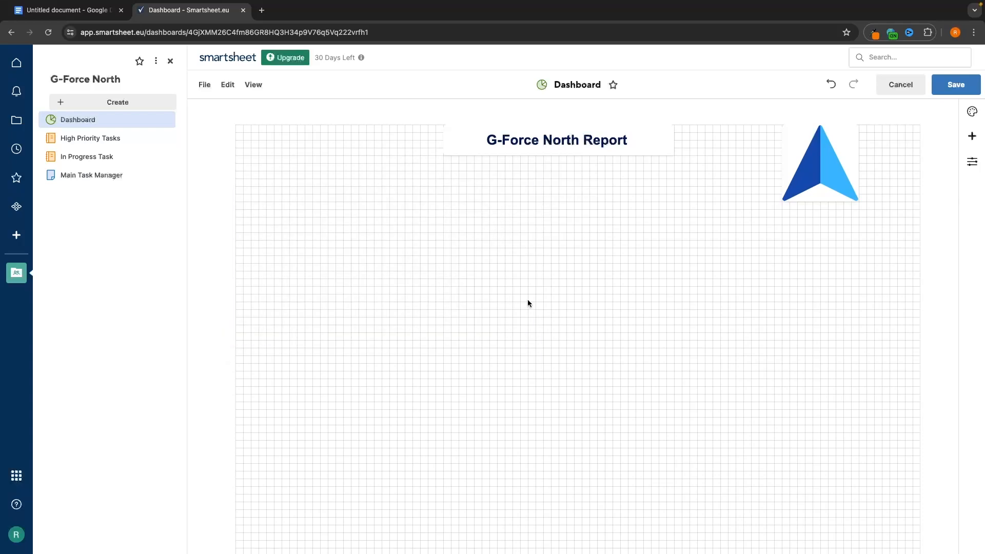
click(954, 87)
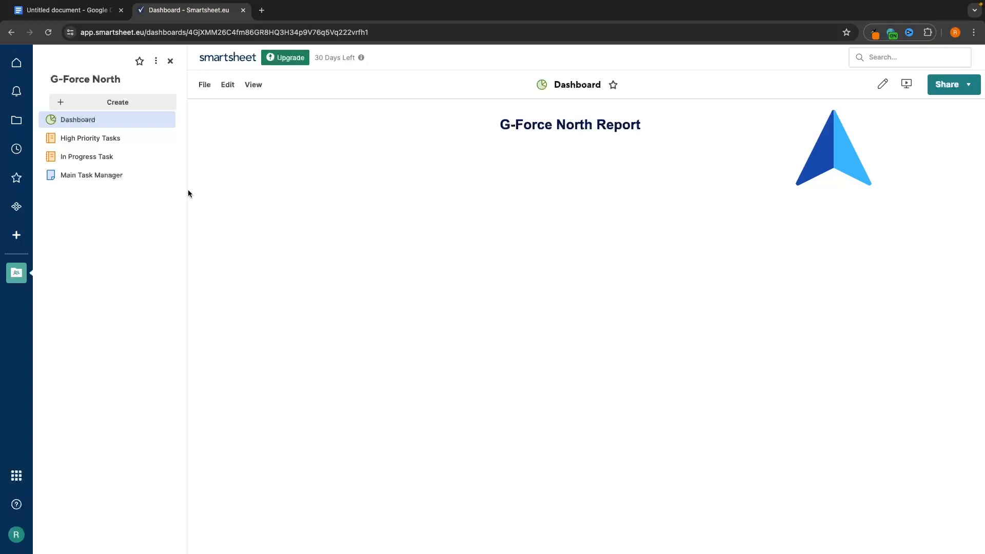
click(115, 178)
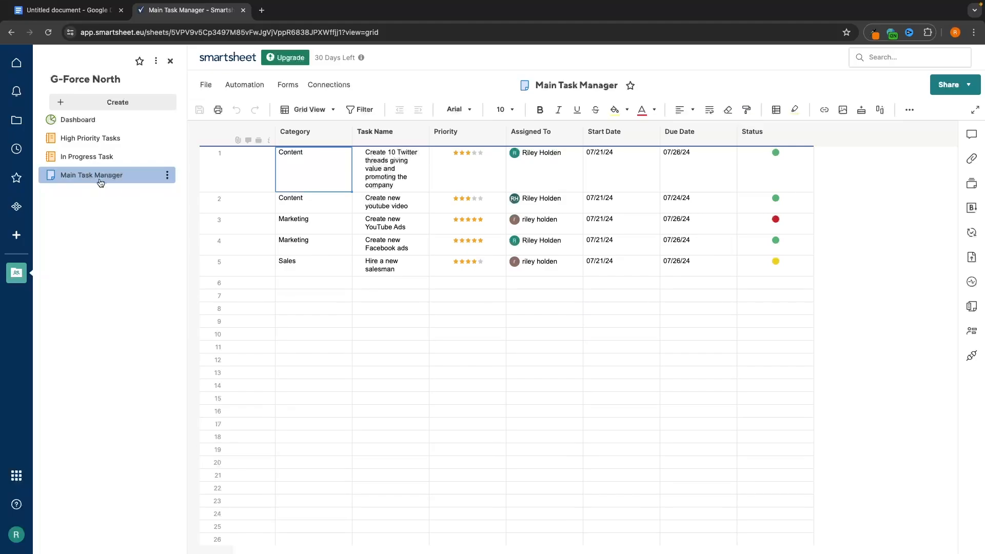
click(12, 124)
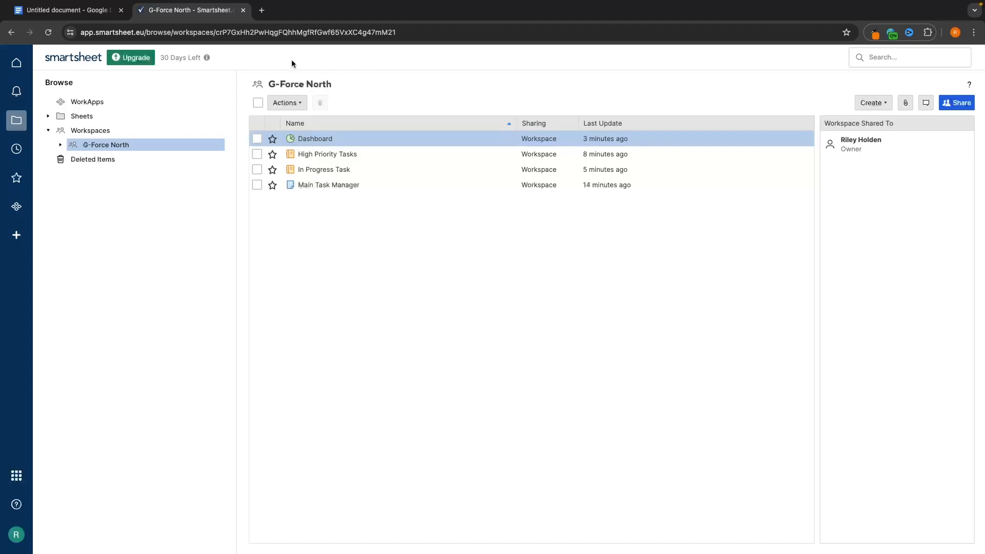
click(329, 186)
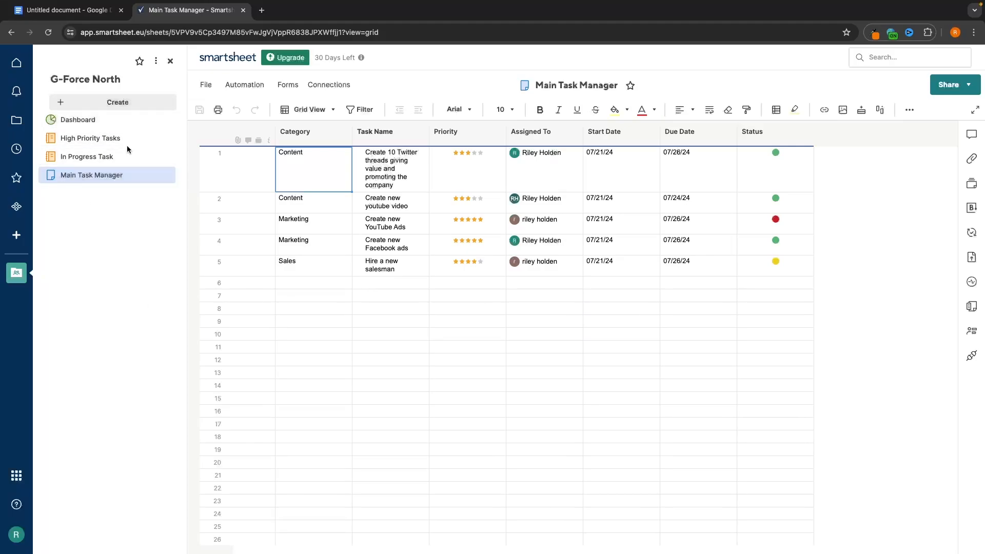
click(44, 78)
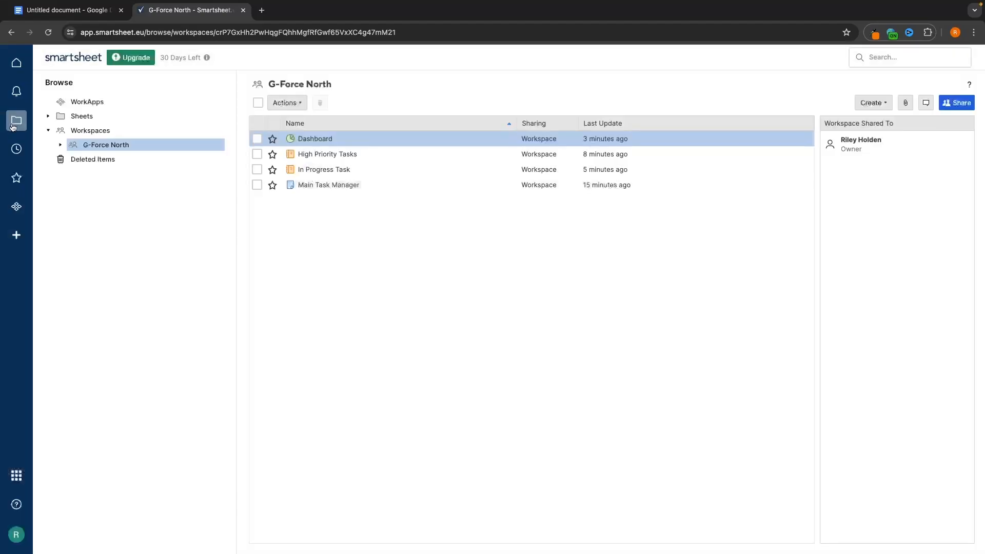
click(91, 117)
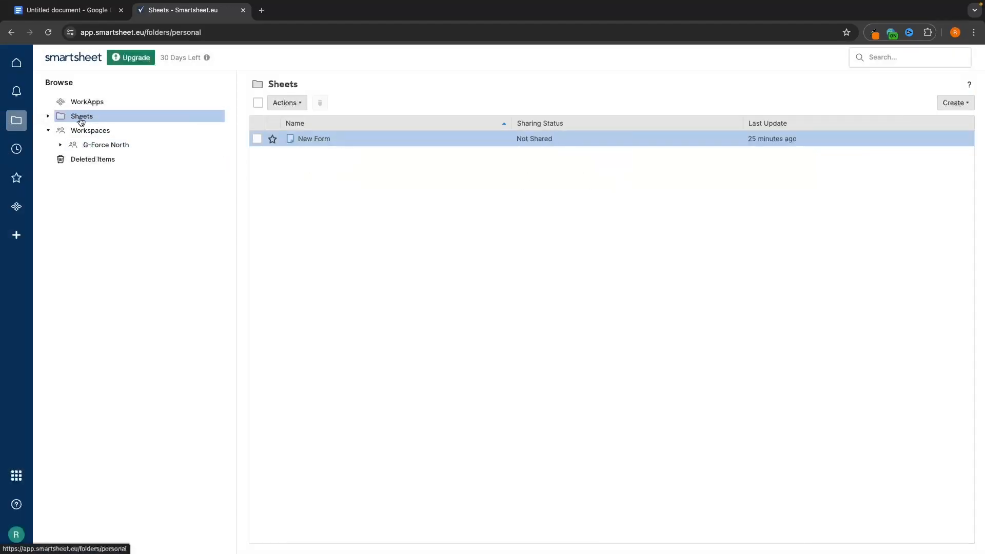
click(141, 148)
click(104, 116)
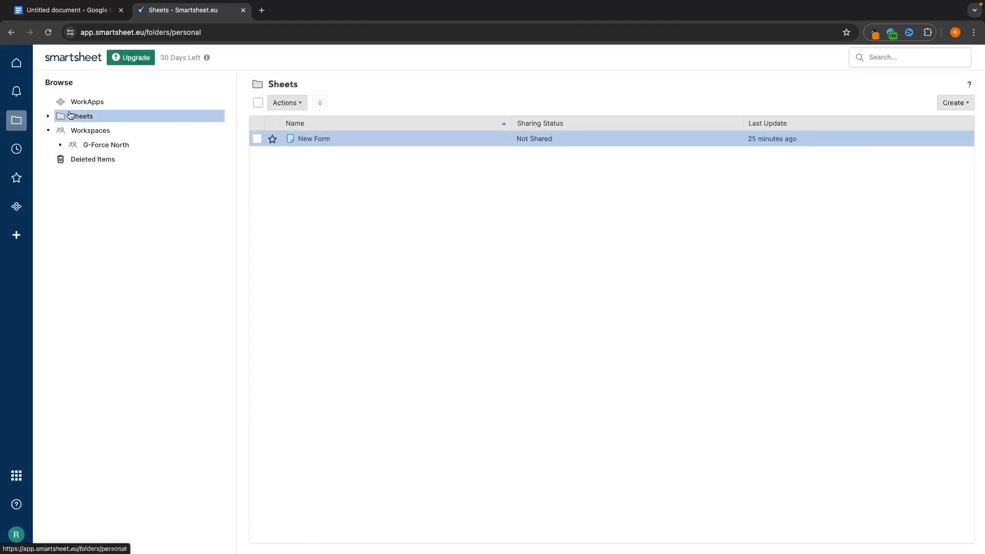
click(955, 102)
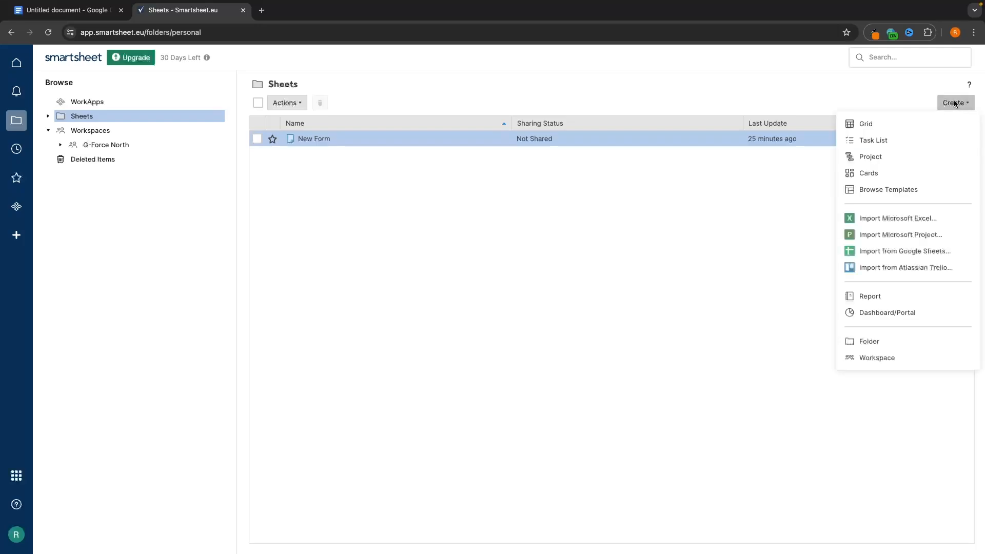
click(874, 127)
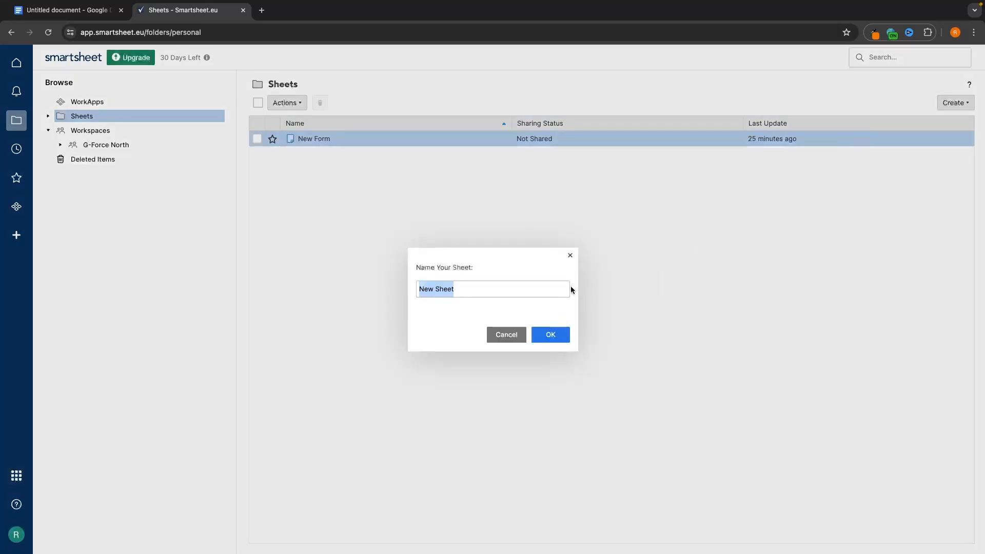
click(506, 334)
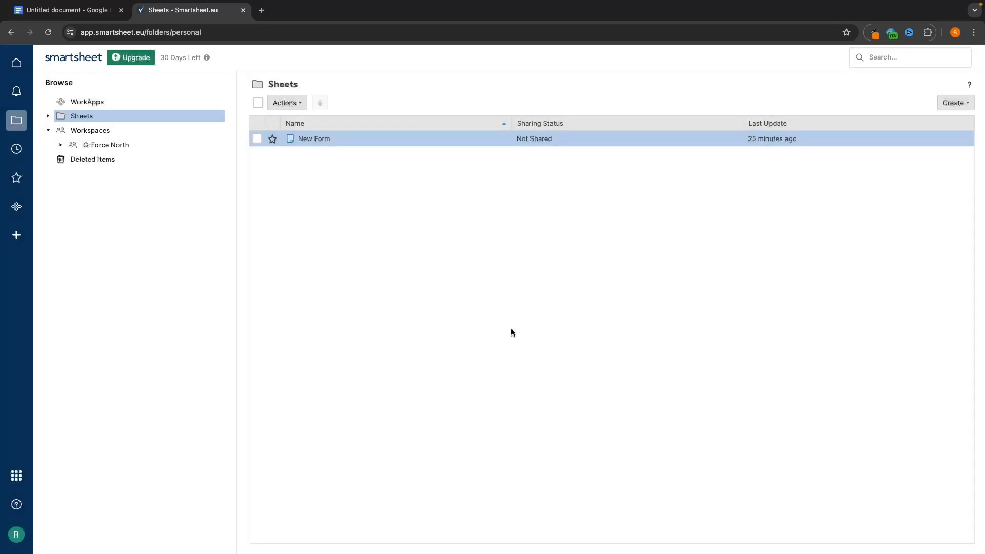
click(110, 145)
click(306, 139)
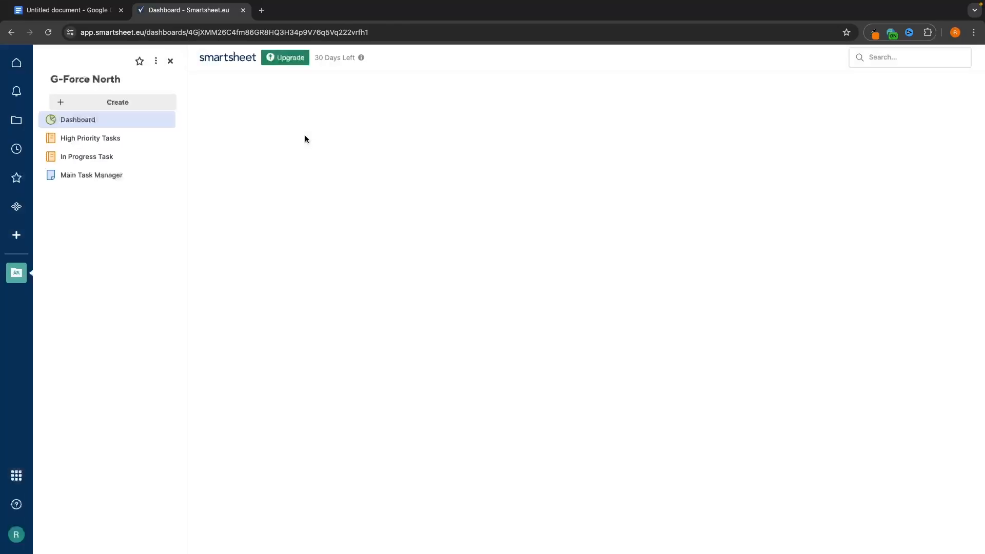
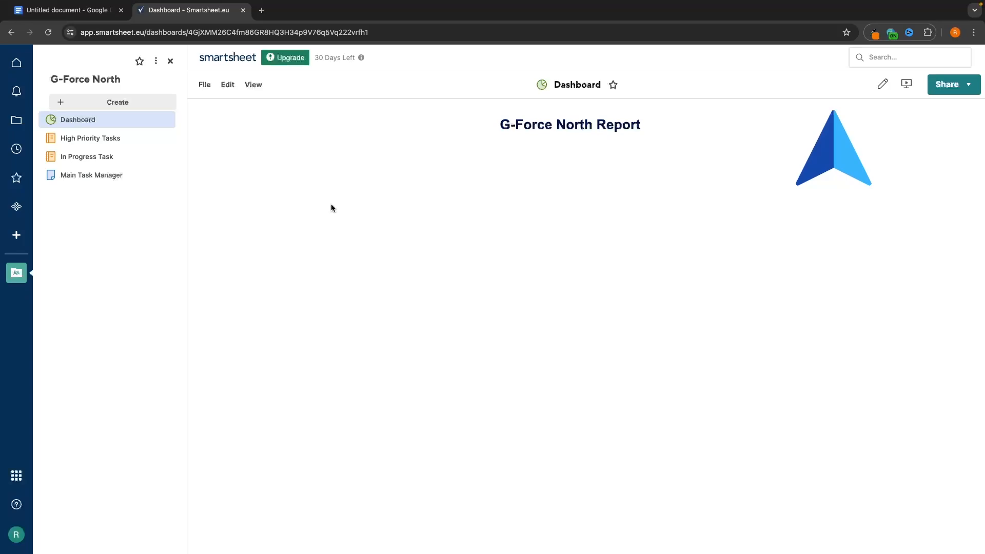
- From the Sheets folder, create a blank grid sheet called 'Progress Tracker Formula'
click(17, 123)
click(129, 121)
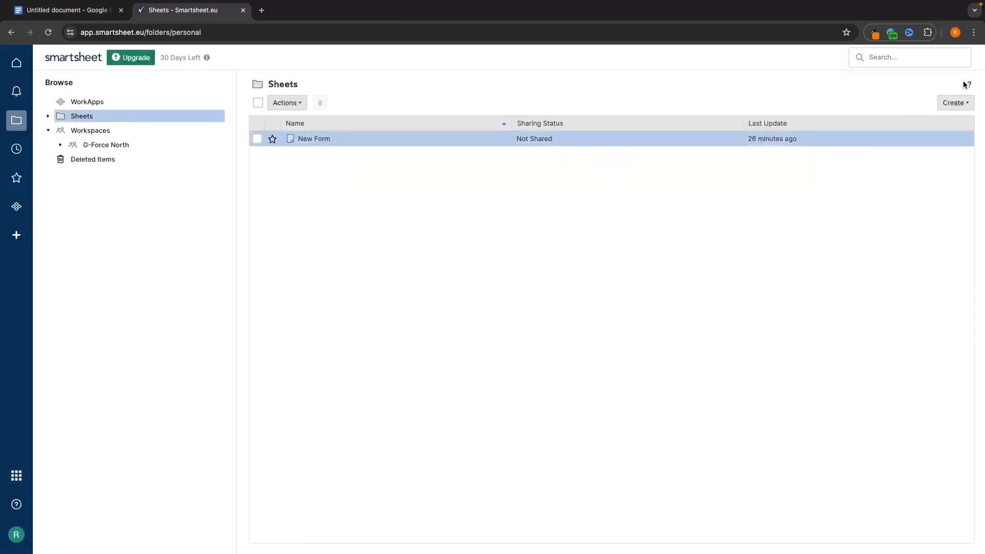
click(954, 102)
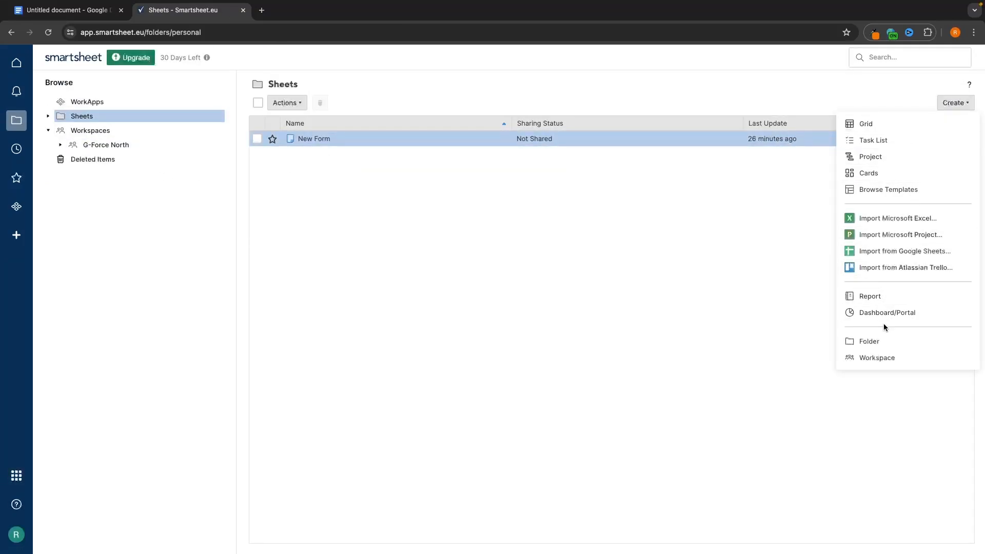
click(885, 123)
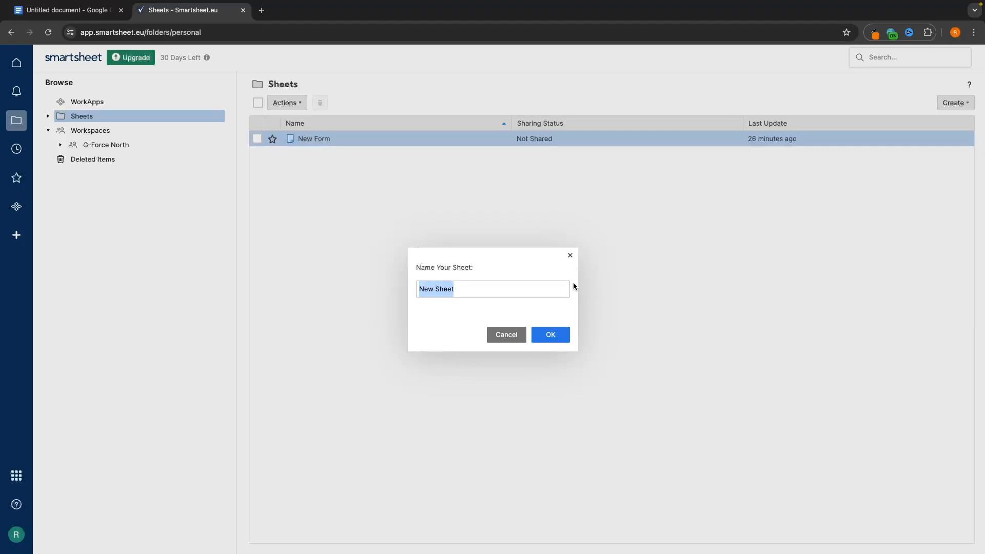
text(pr)
key(BackSpace)
key(BackSpace)
text(Progress T)
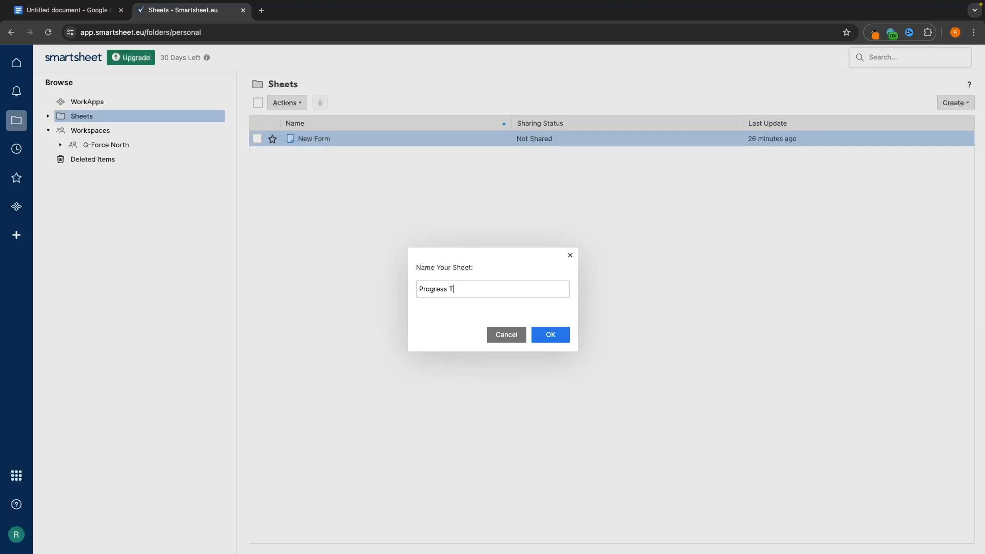
text(racker Formula)
click(546, 334)
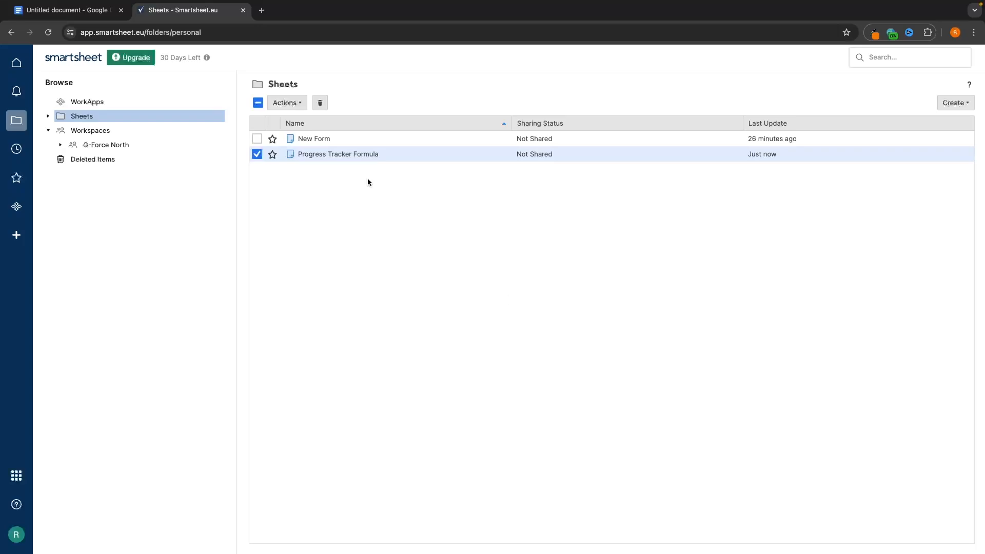
- Open Progress Tracker Formula and enter To do, In progress and Complete in Primary Column rows 2–4
click(321, 155)
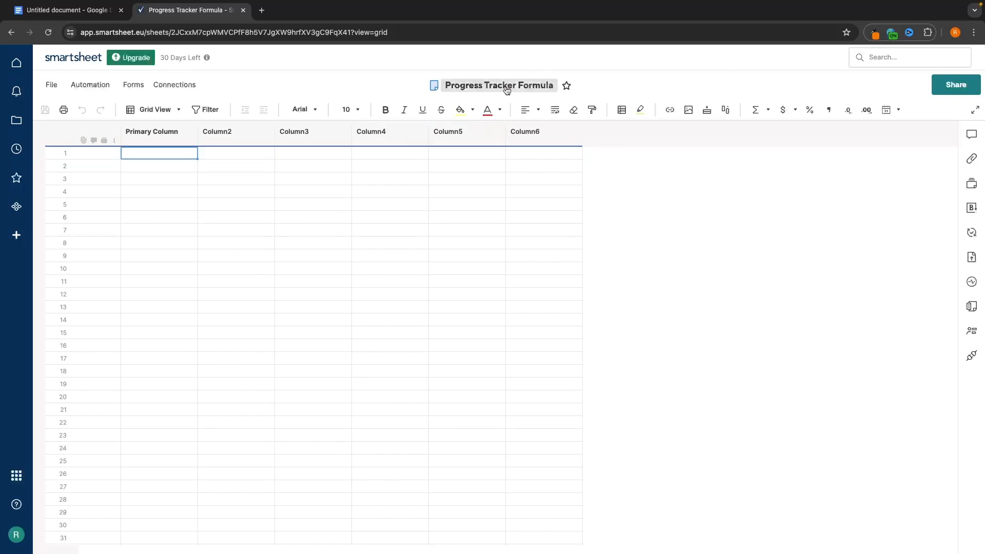
double_click(156, 162)
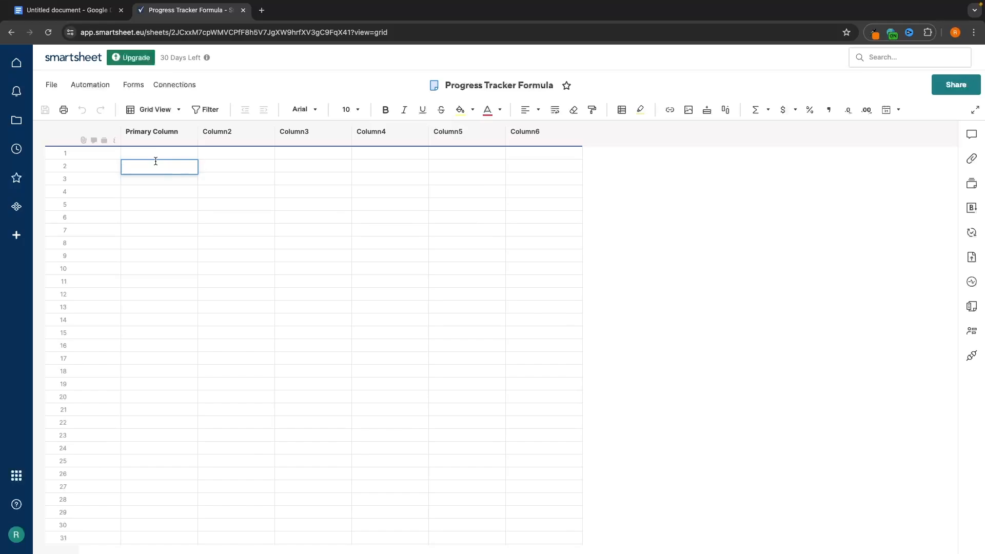
text(To do)
key(Return)
text(In)
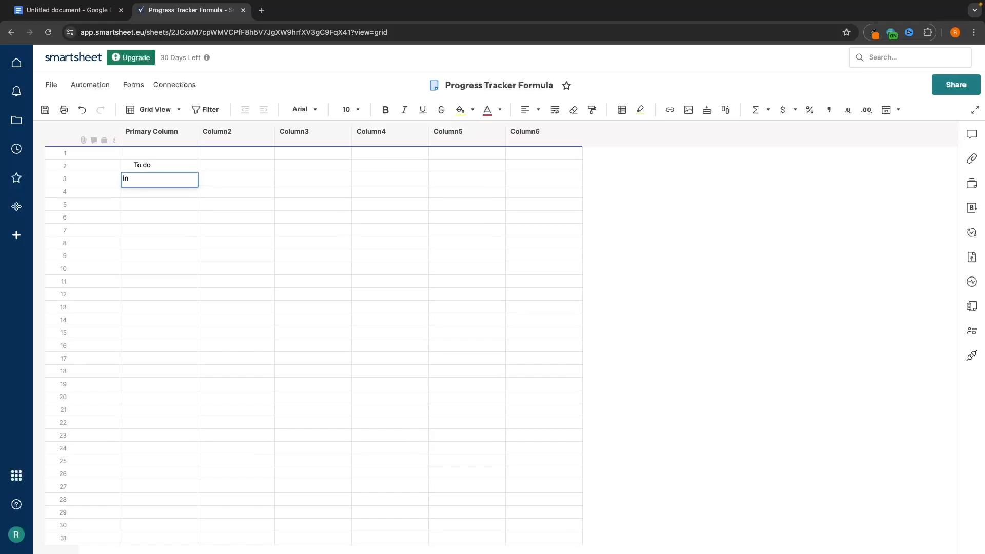
text( progress)
key(Return)
text(Complete)
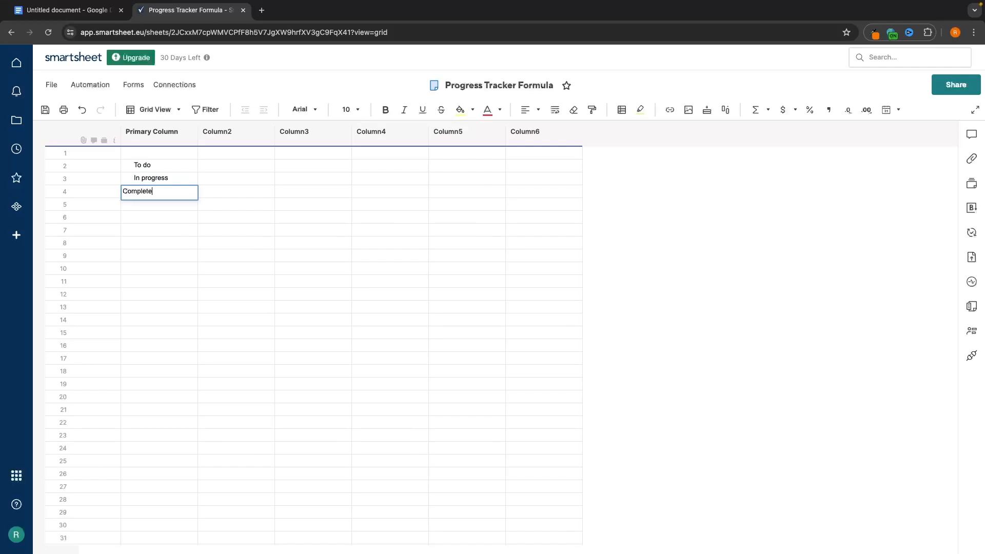
click(230, 230)
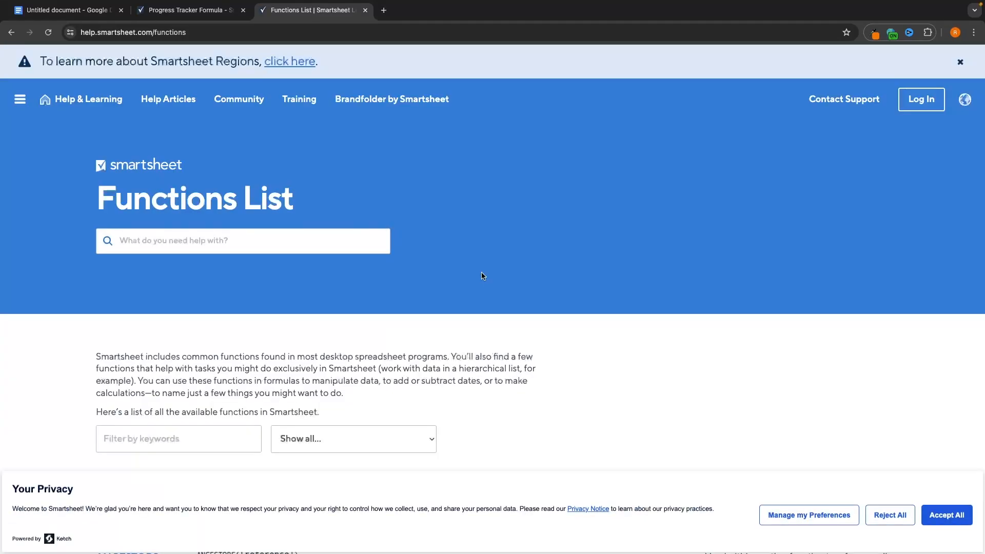
- Scroll through the Functions List help page, then return to the Progress Tracker Formula sheet
scroll(481, 272, down, 20)
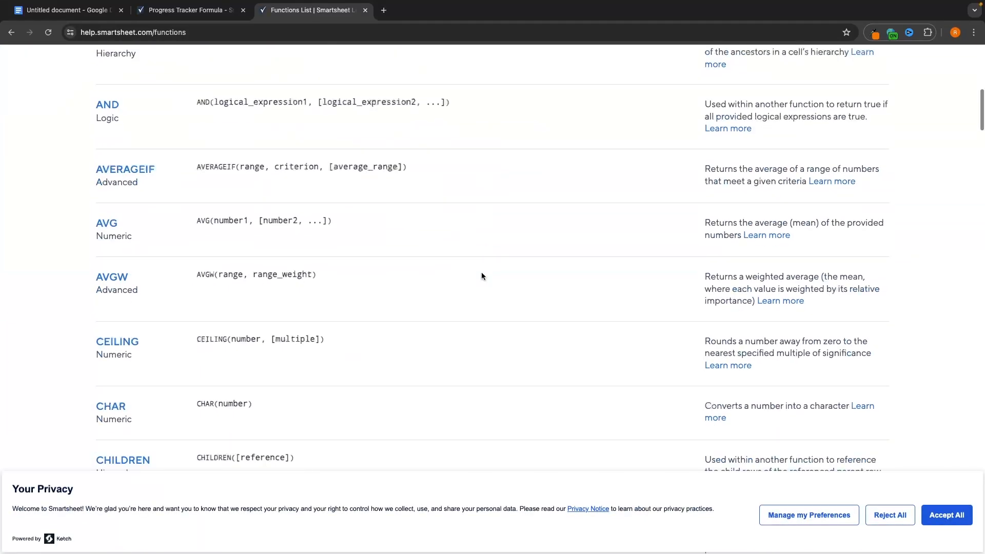
scroll(481, 272, up, 20)
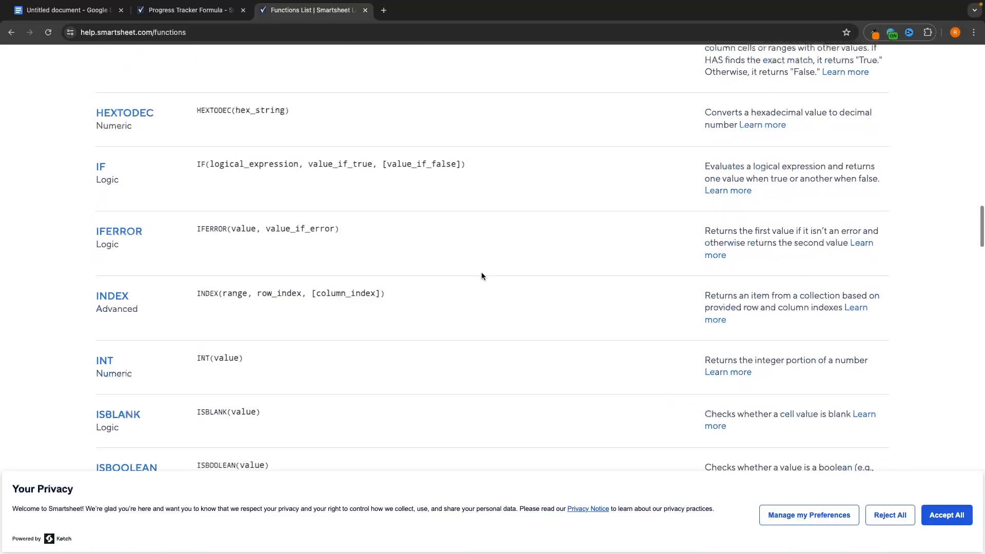
scroll(362, 220, down, 12)
scroll(362, 222, down, 20)
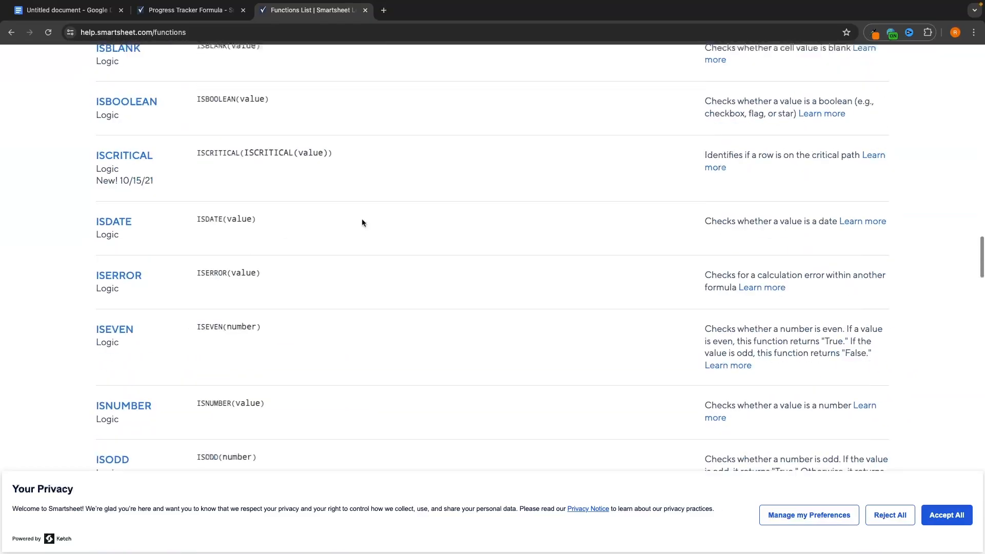
scroll(362, 223, down, 12)
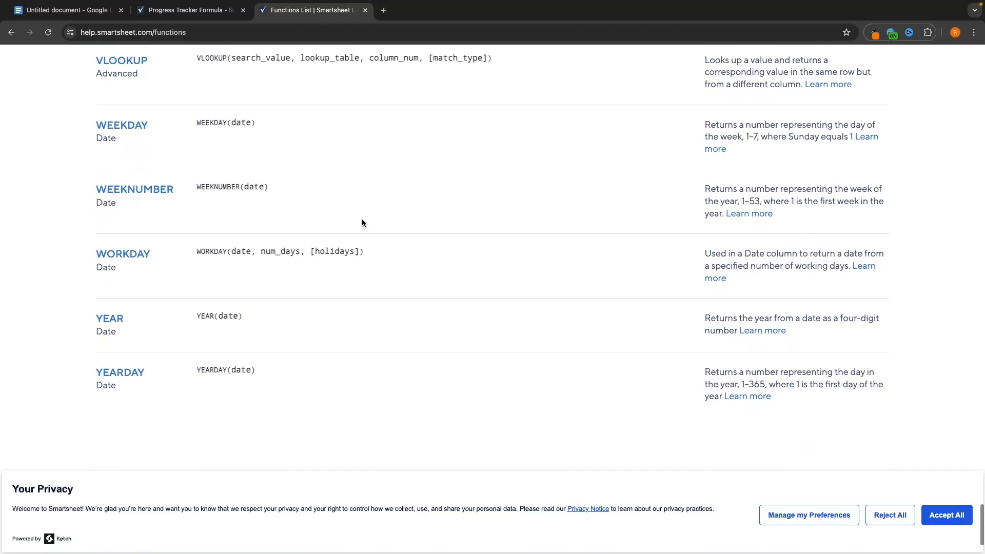
scroll(358, 161, up, 20)
scroll(357, 158, up, 20)
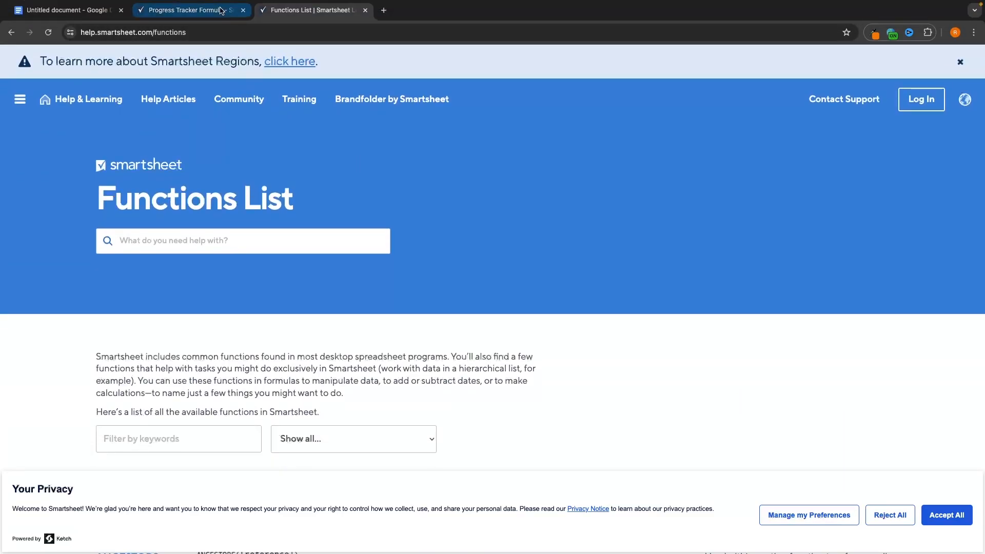
click(196, 11)
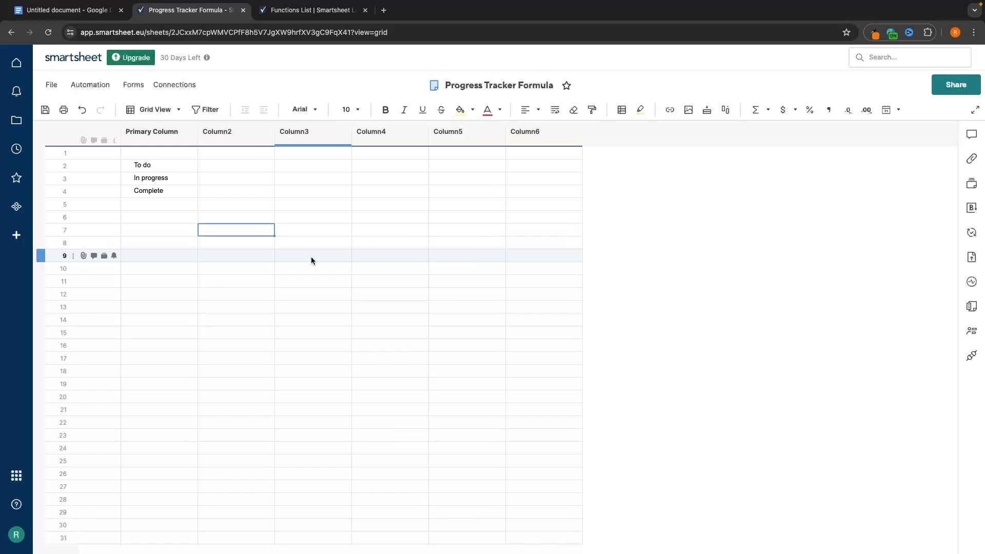
- Start a COUNTIF formula in Column2 row 2 by typing =coun and picking COUNTIF
double_click(214, 167)
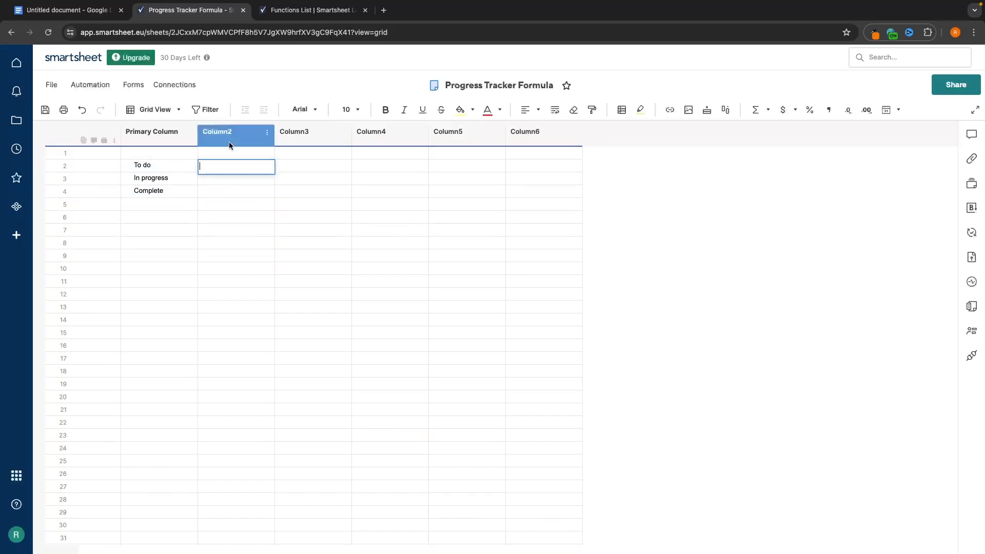
text(=cou)
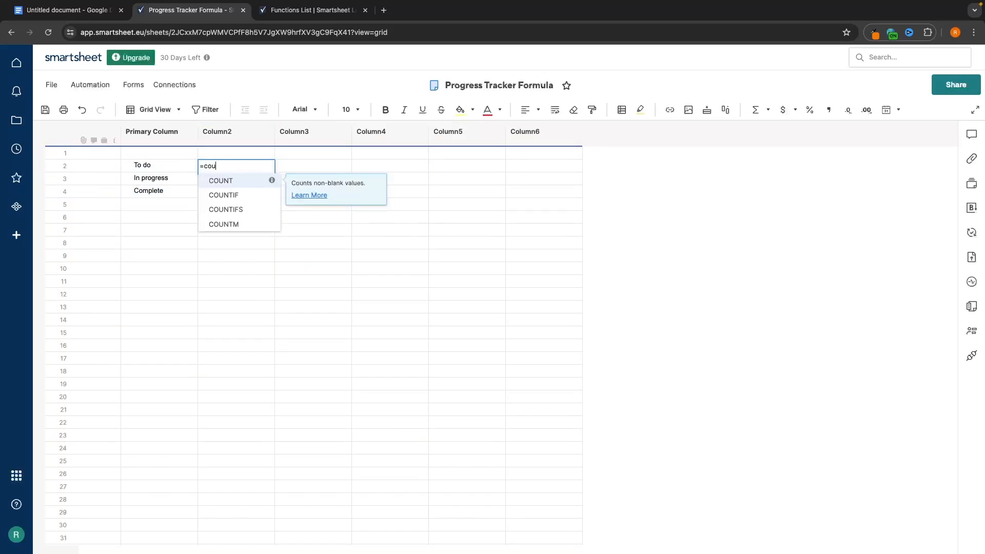
text(n)
click(227, 194)
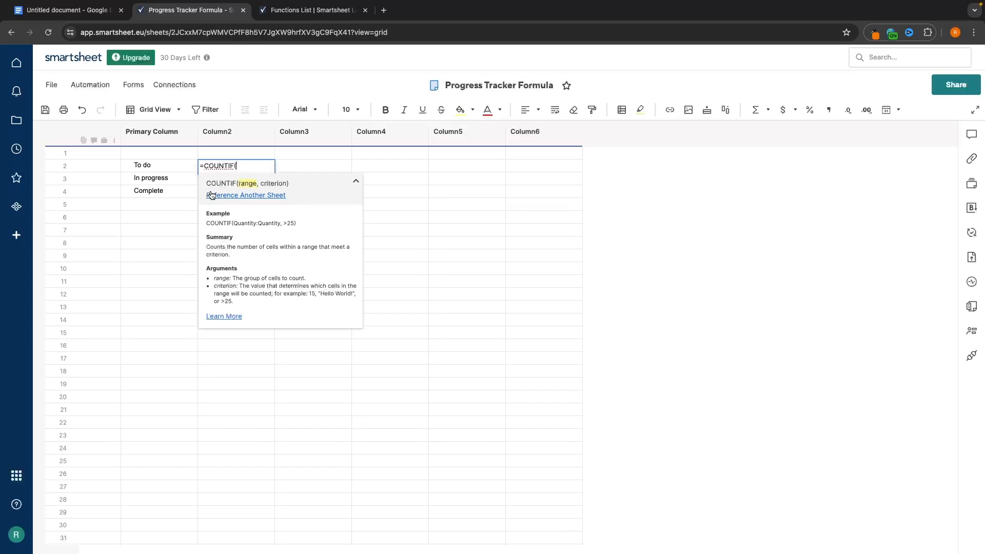
- Reference another sheet, choosing Main Task Manager from the G-Force North workspace
click(262, 197)
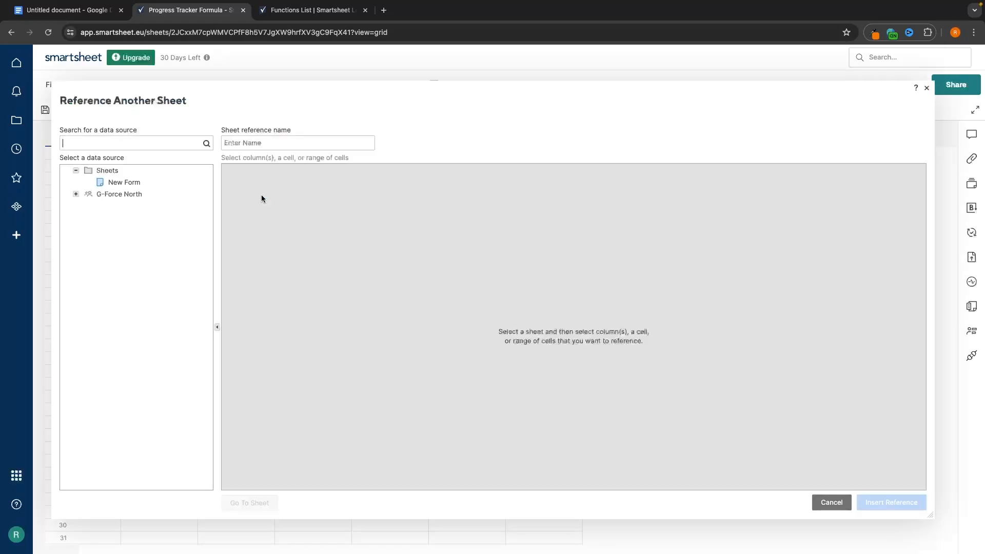
click(75, 194)
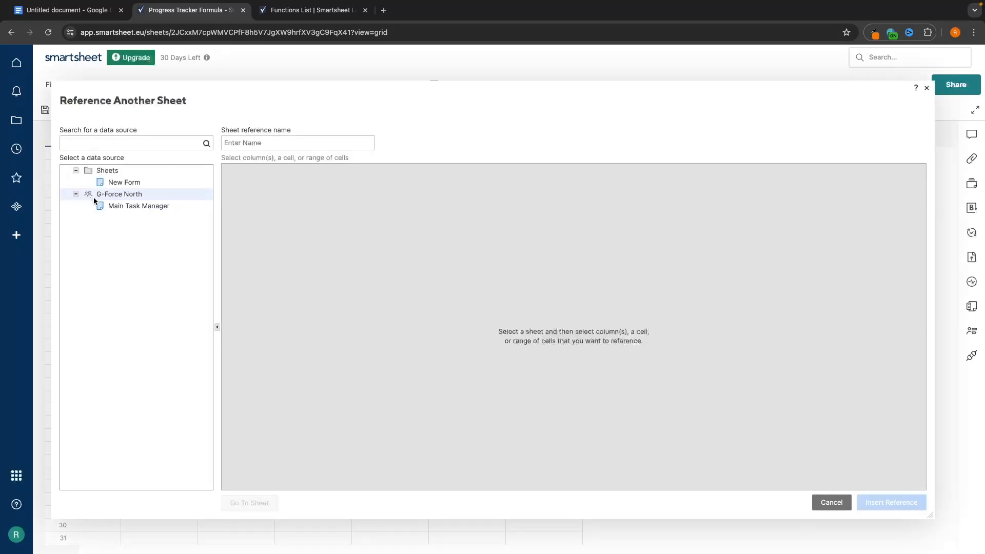
click(116, 205)
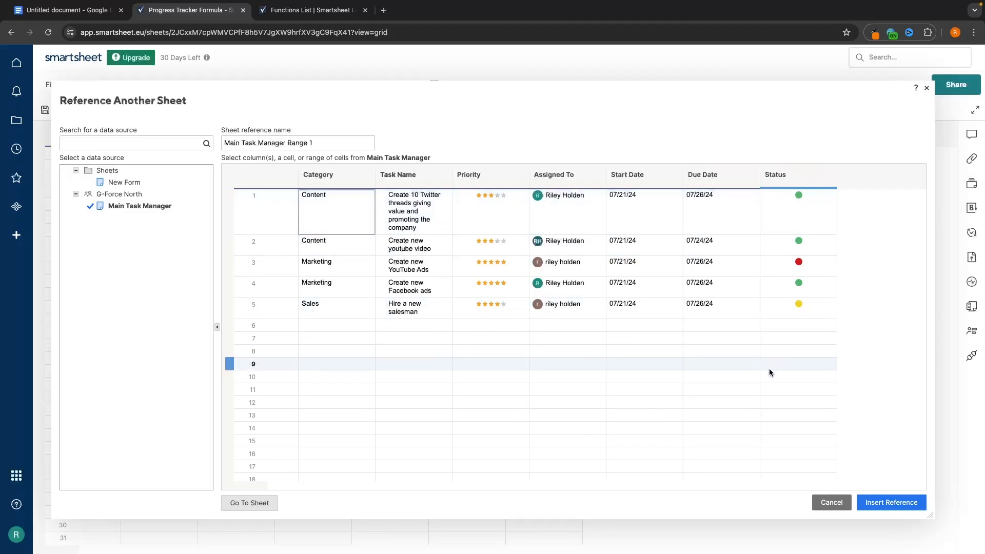
- Select the entire Status column of Main Task Manager as the referenced range
click(792, 206)
drag(792, 206, 779, 308)
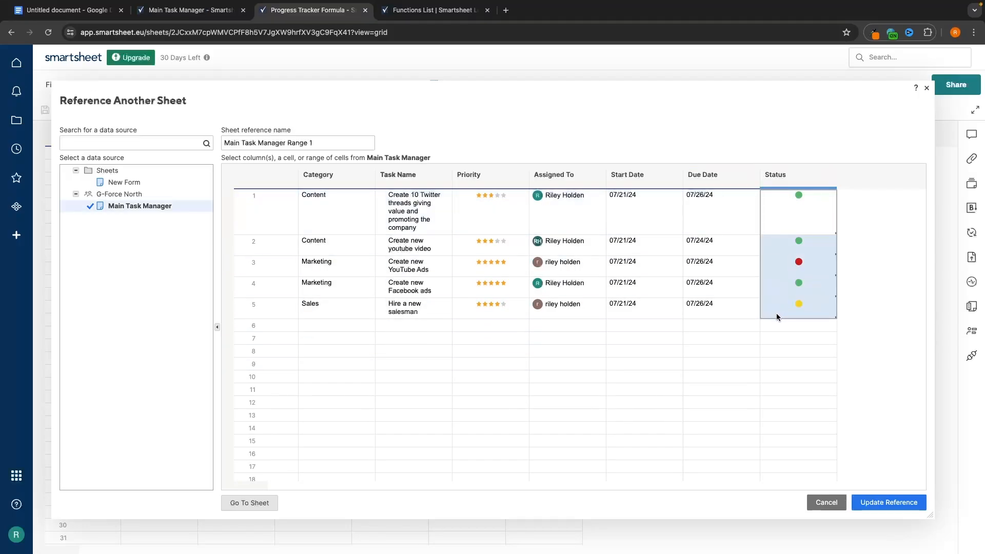
click(796, 325)
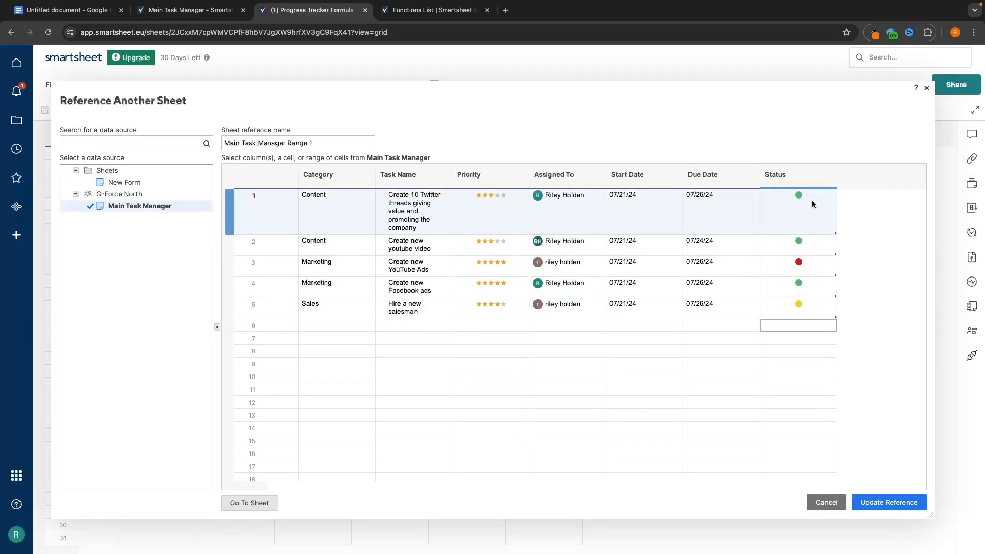
drag(804, 198, 803, 304)
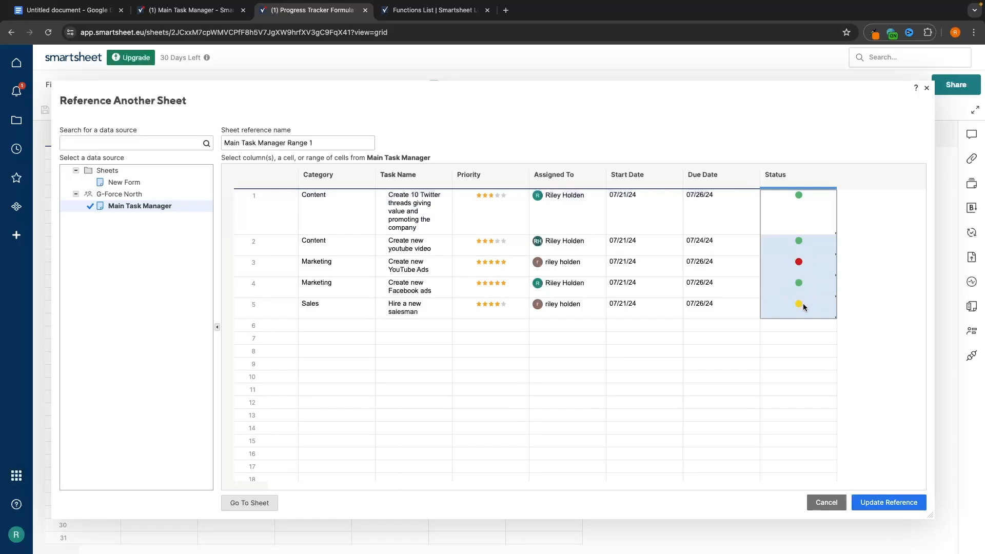
drag(810, 213, 800, 316)
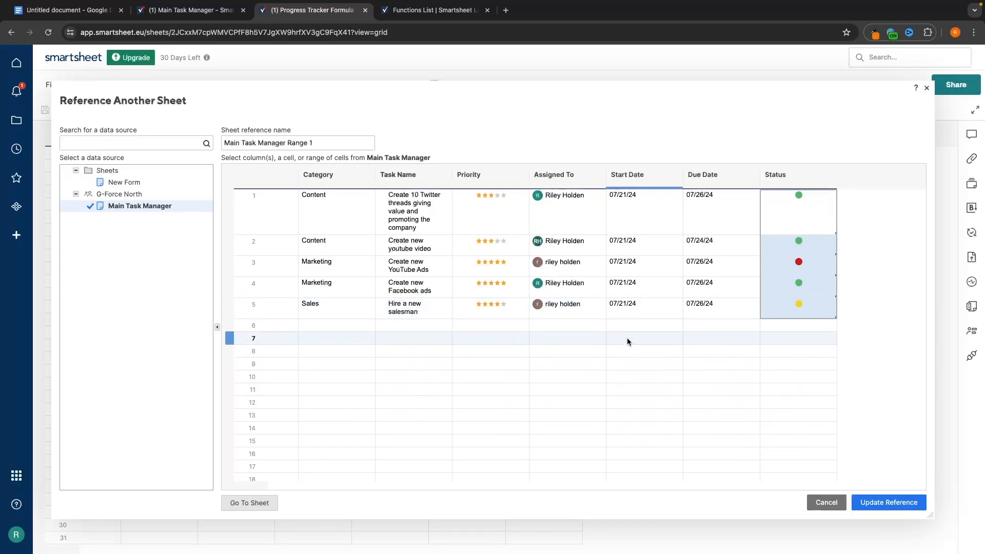
click(806, 180)
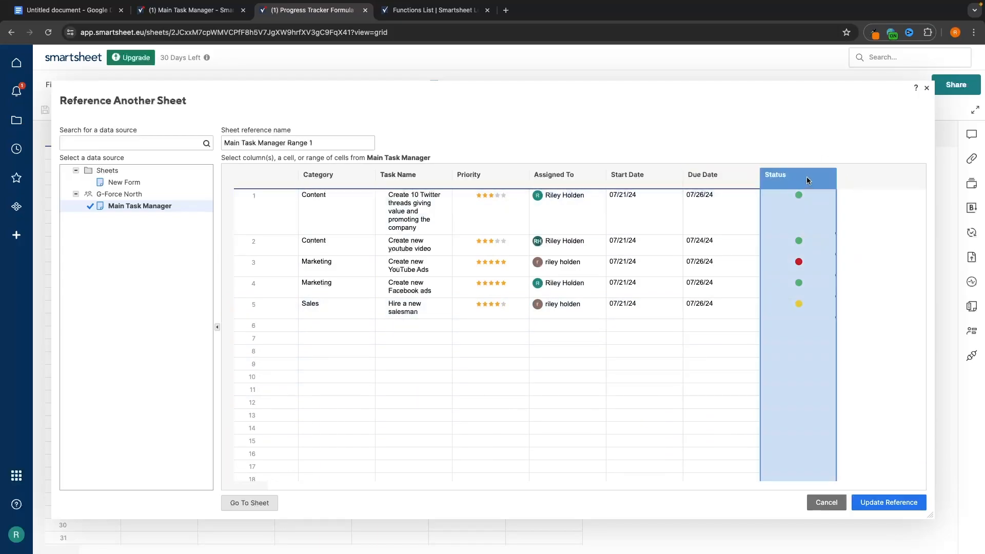
scroll(807, 218, down, 10)
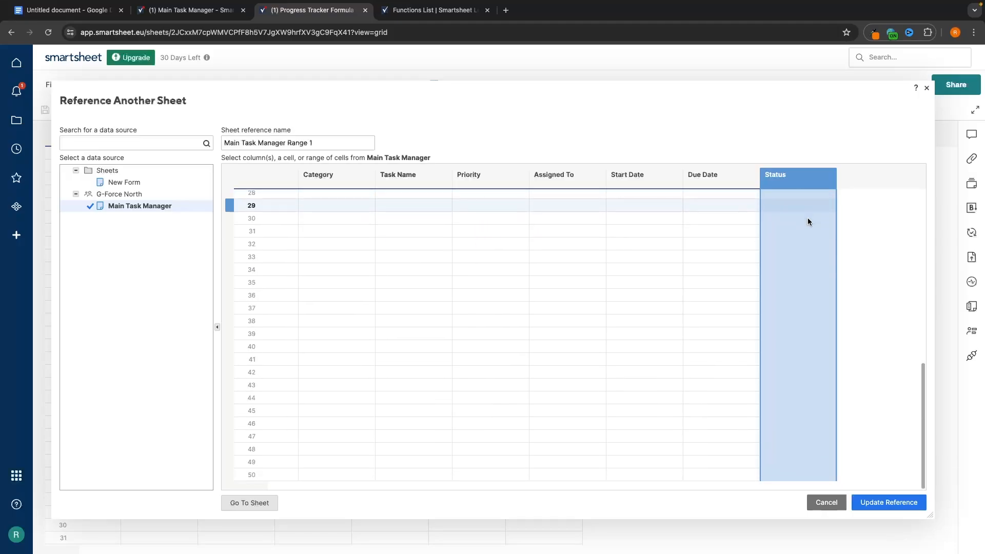
scroll(807, 218, up, 10)
scroll(814, 242, down, 5)
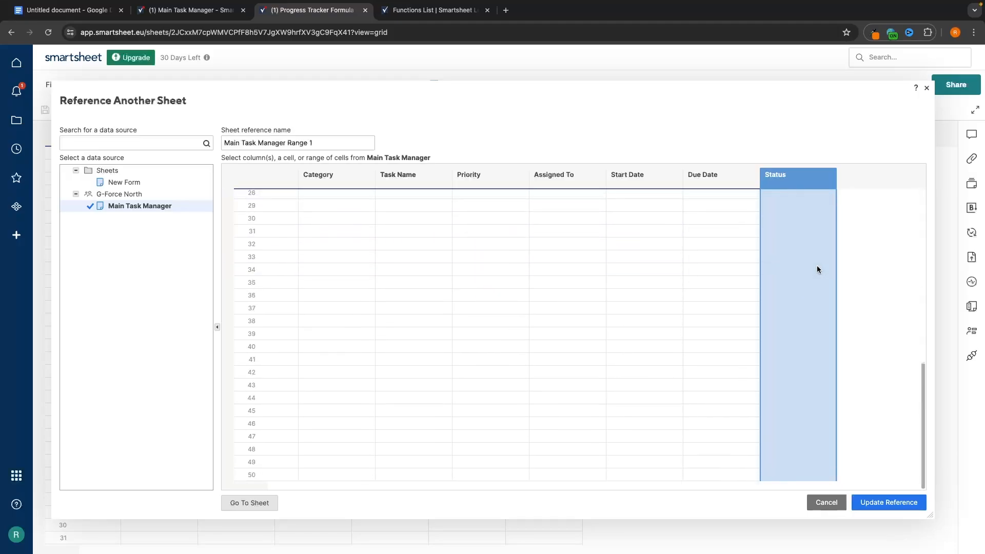
scroll(816, 269, up, 5)
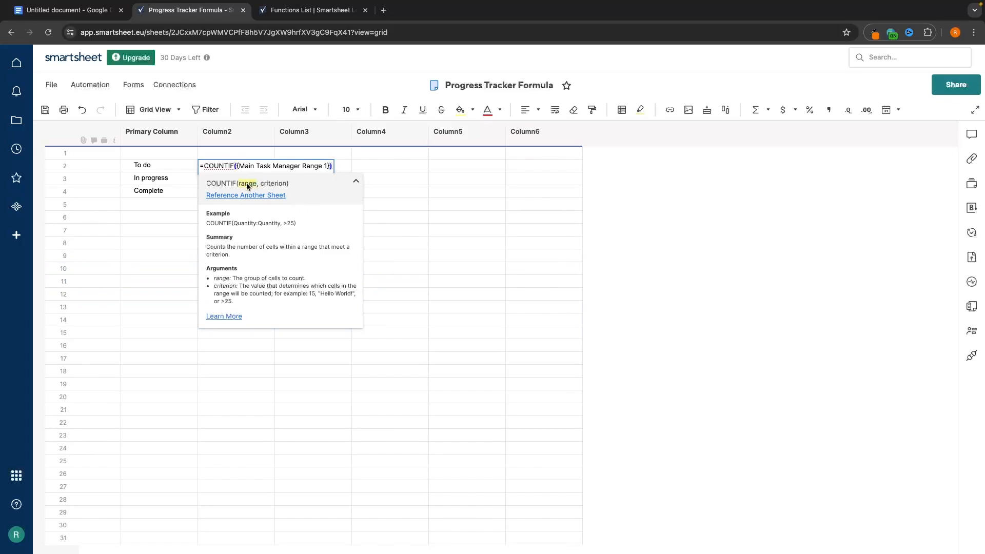
- Complete the row 2 COUNTIF with the criterion "Red"
text(,)
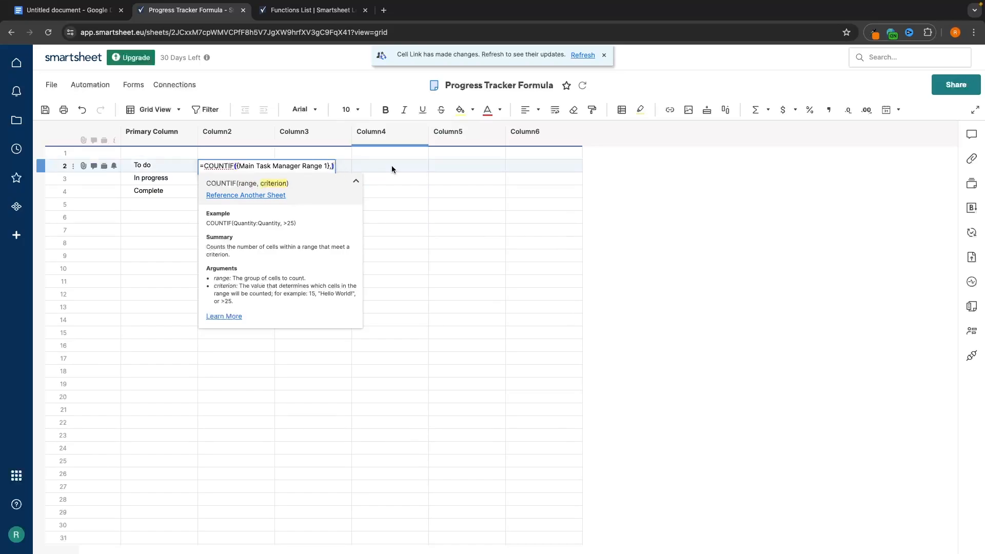
text(Red)
key(Return)
double_click(235, 165)
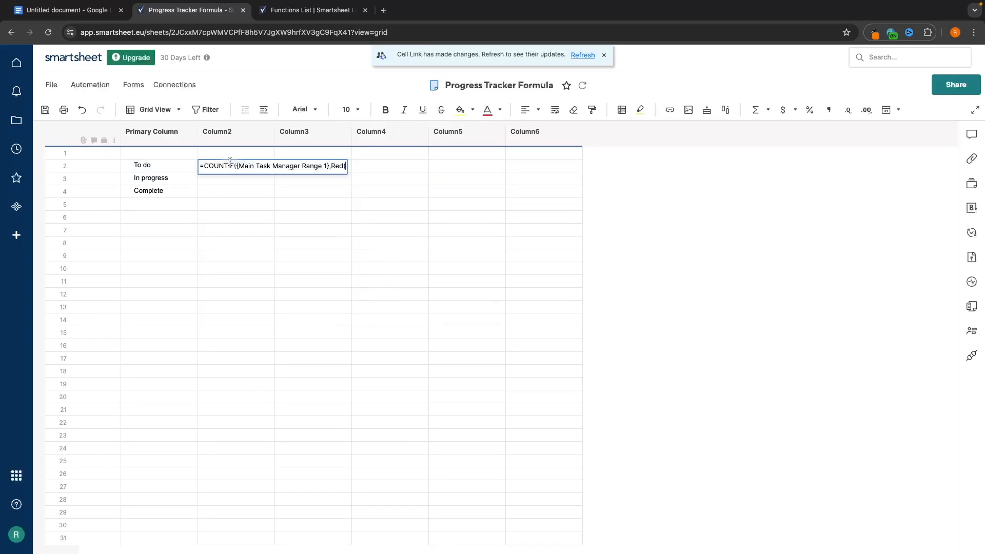
click(328, 166)
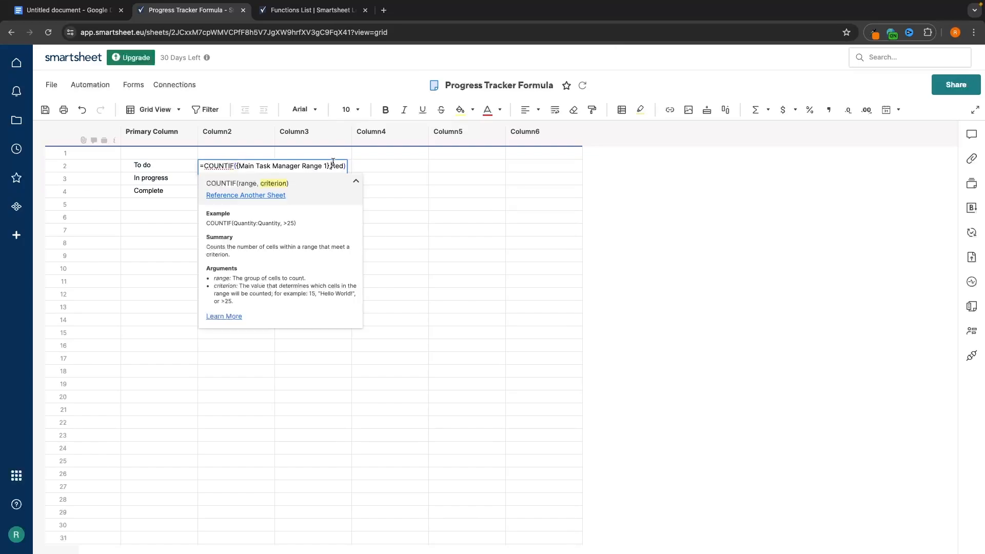
text("Red")
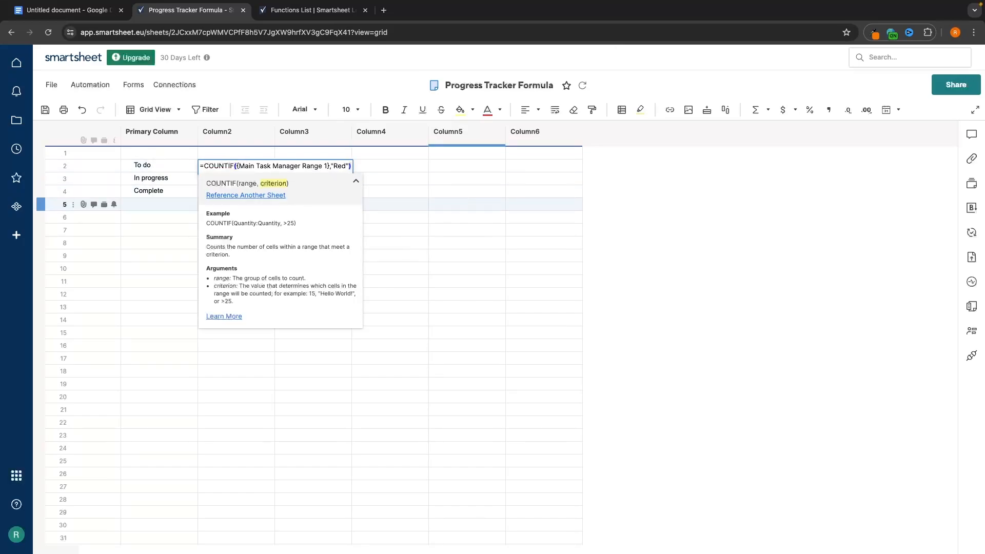
key(Return)
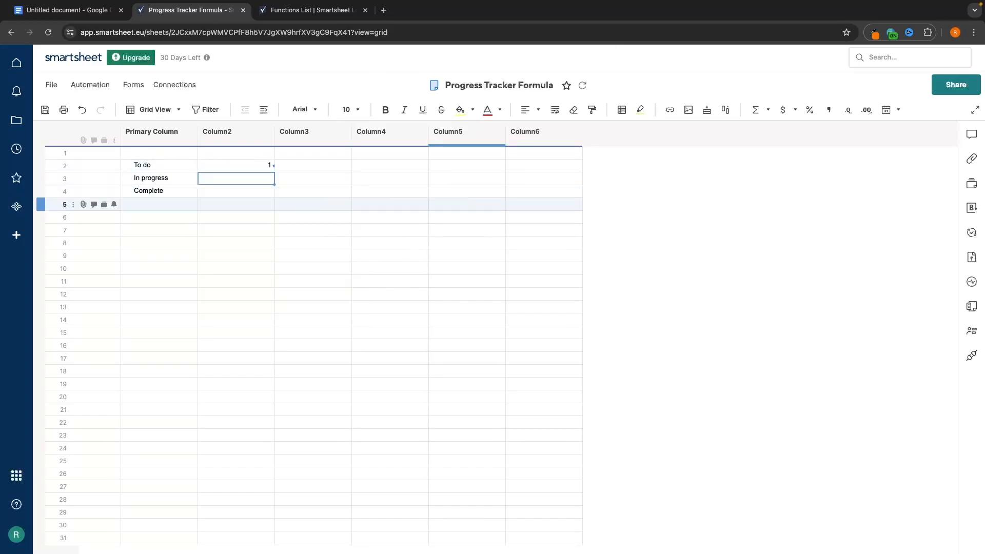
- Copy the formula into row 3 and change its criterion to "Yellow"
triple_click(243, 168)
triple_click(244, 166)
key(ctrl+c)
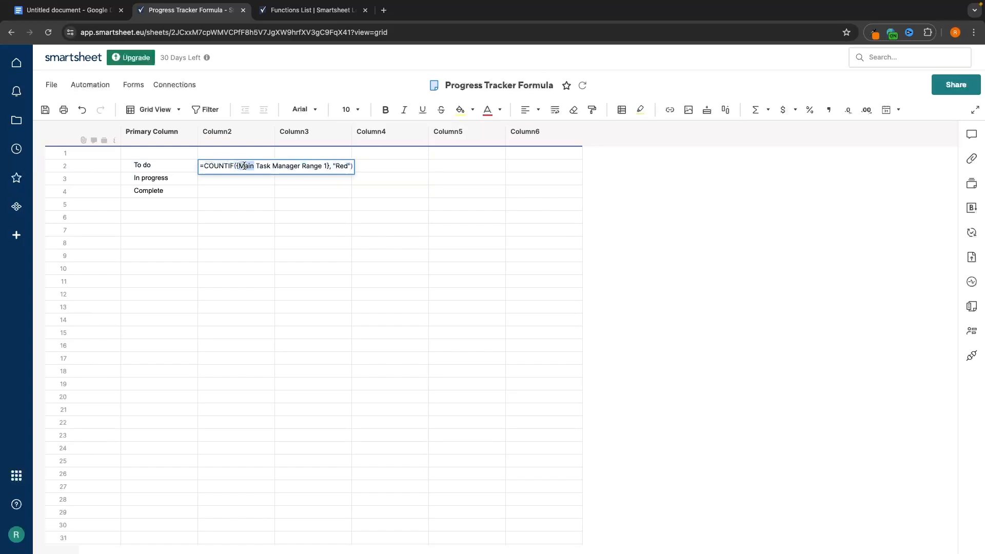
click(242, 175)
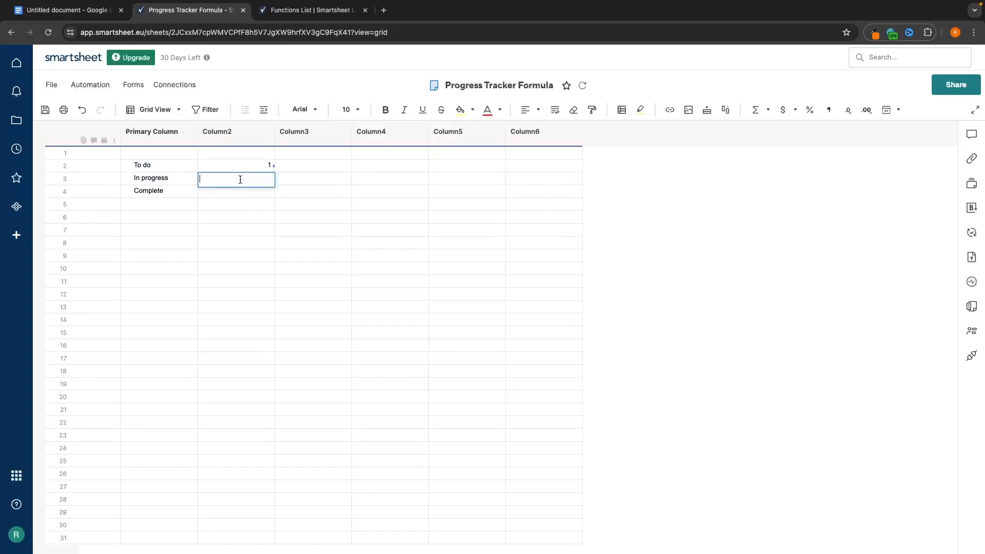
key(ctrl+v)
click(342, 179)
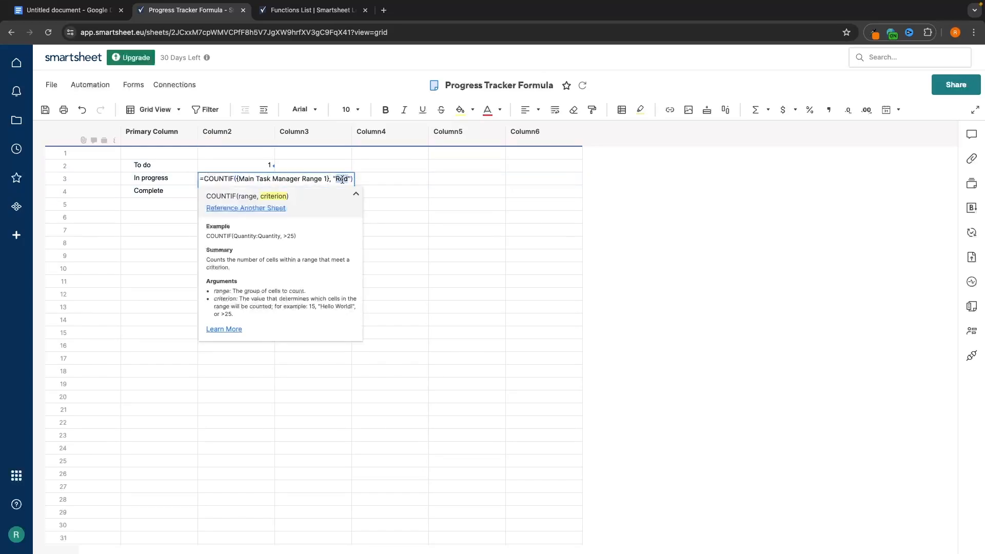
text(Yellow)
key(Return)
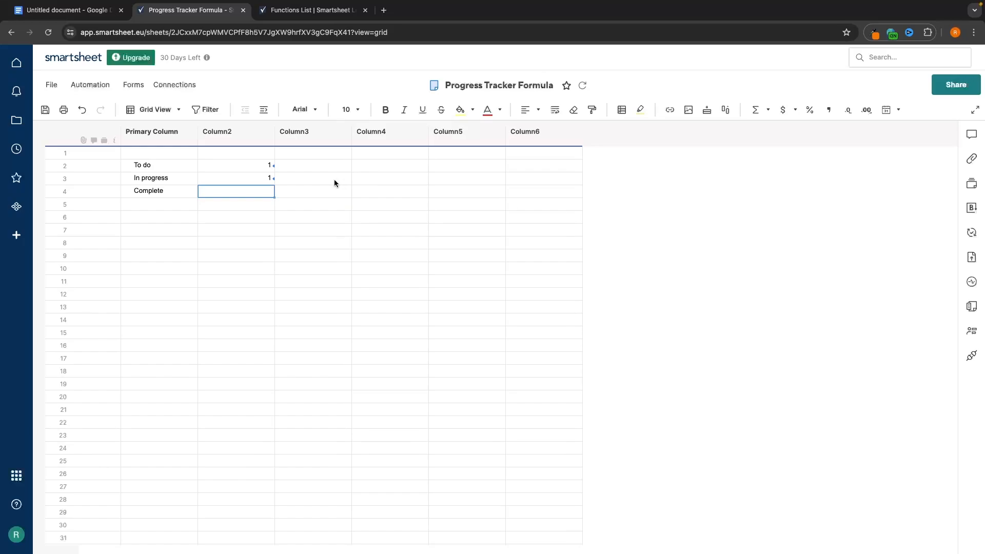
- Paste the formula into row 4 with criterion "Green", giving counts 1, 1 and 3
double_click(230, 191)
key(ctrl+v)
double_click(344, 192)
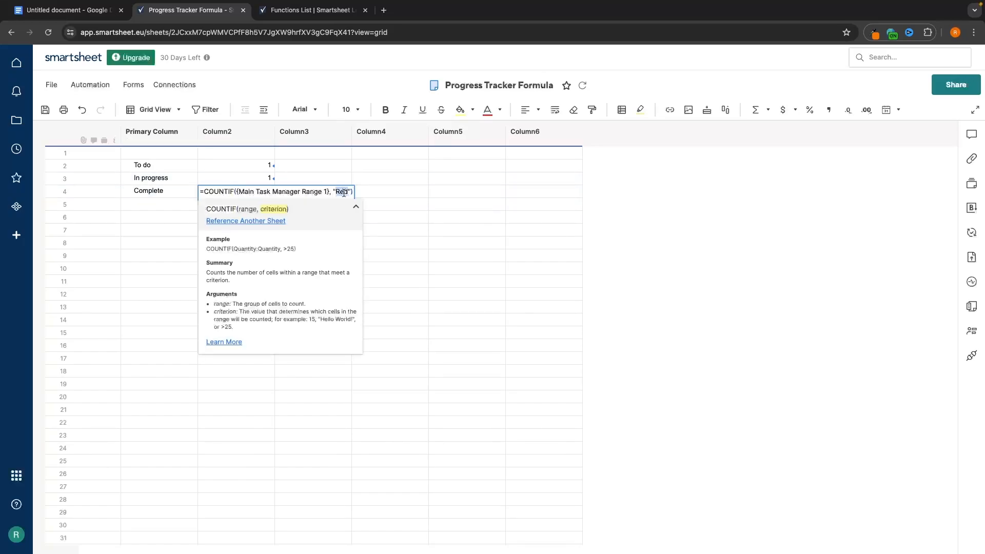
text(Green)
key(Return)
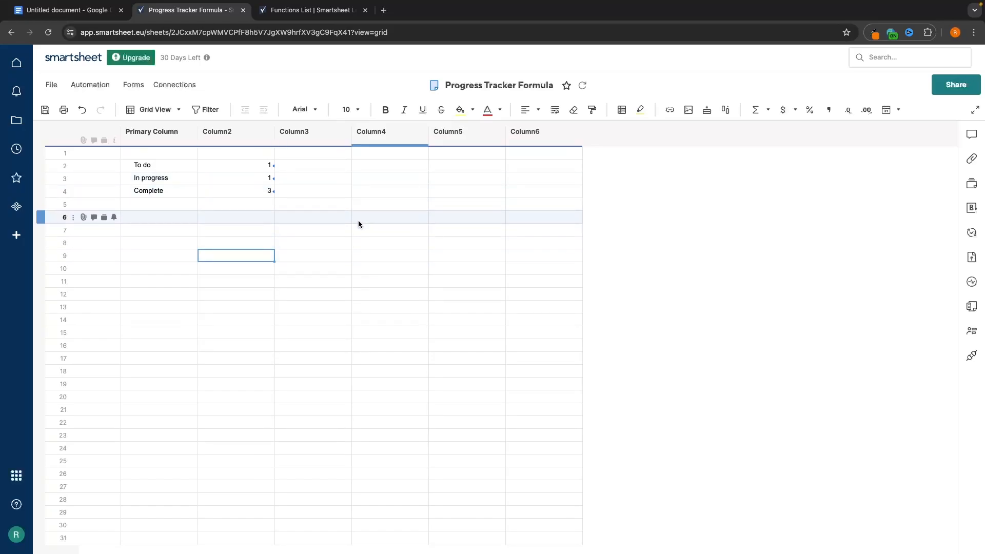
click(408, 214)
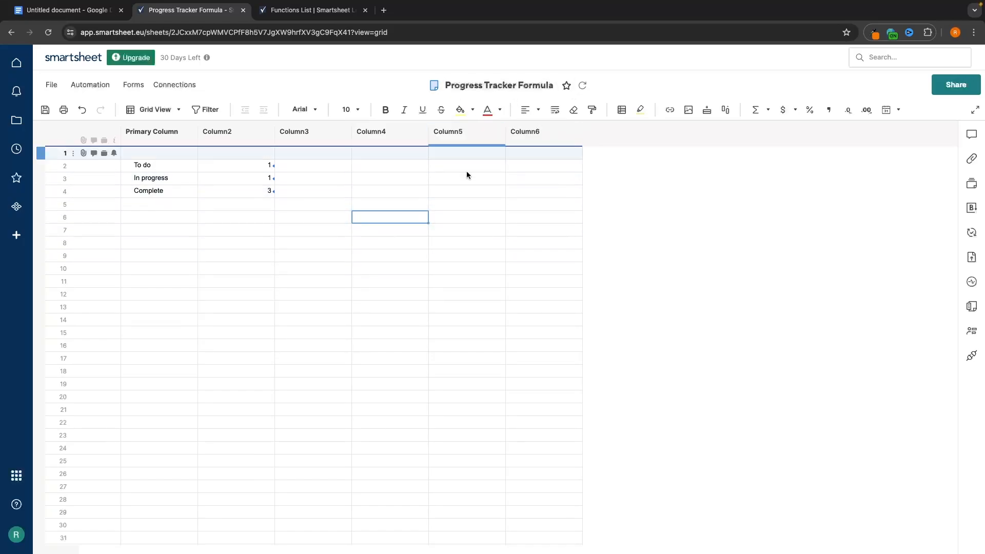
- Duplicate the sheet's browser tab and save the Progress Tracker Formula sheet
right_click(210, 9)
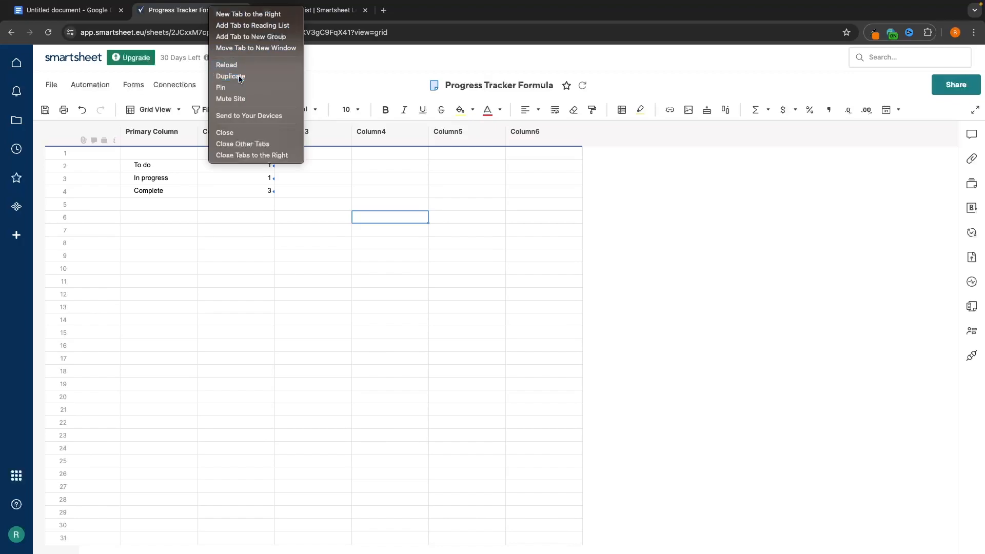
click(232, 76)
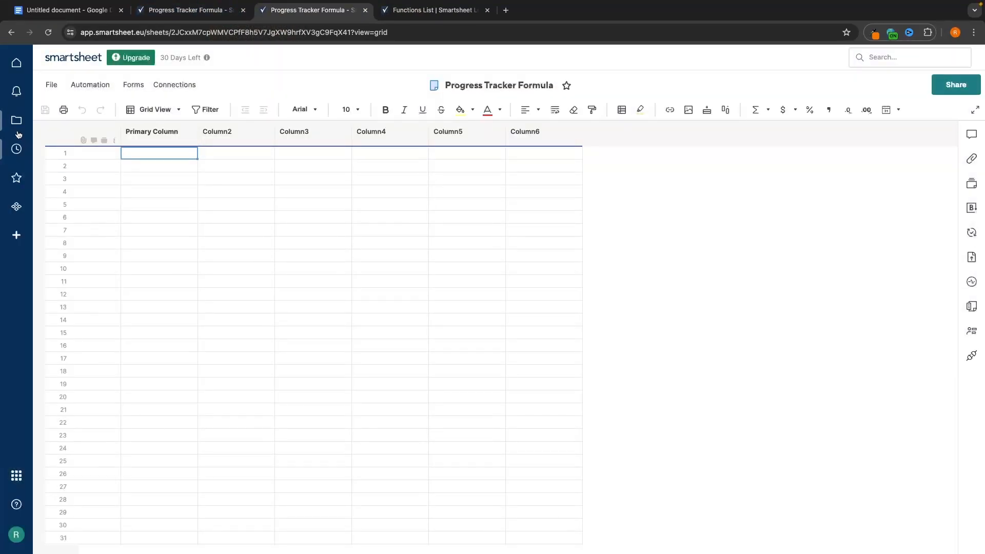
click(17, 128)
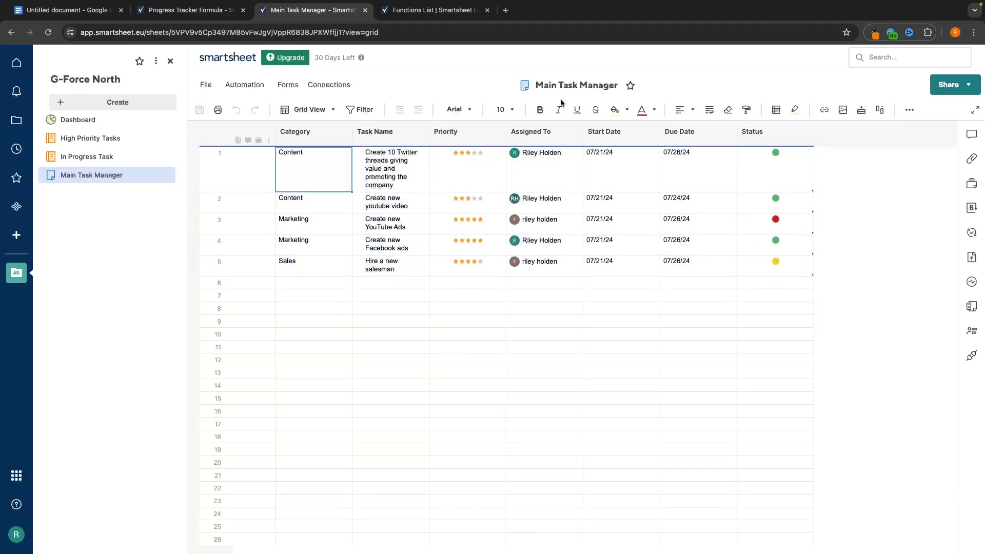
click(190, 10)
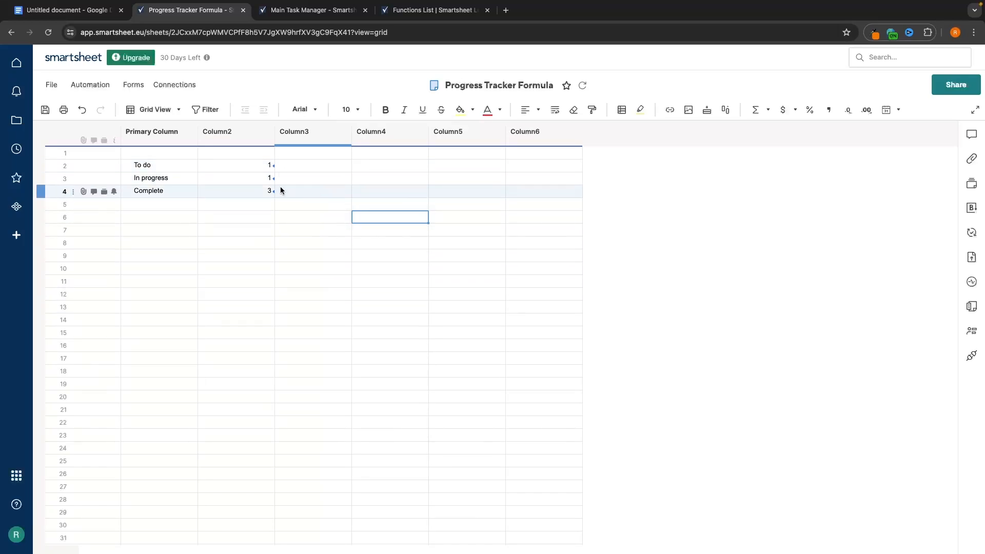
click(17, 123)
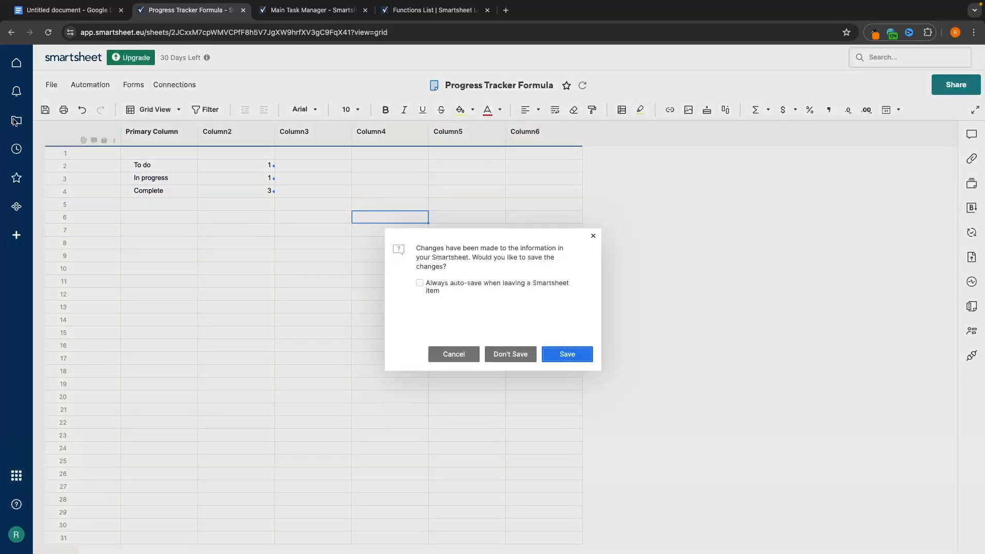
click(564, 353)
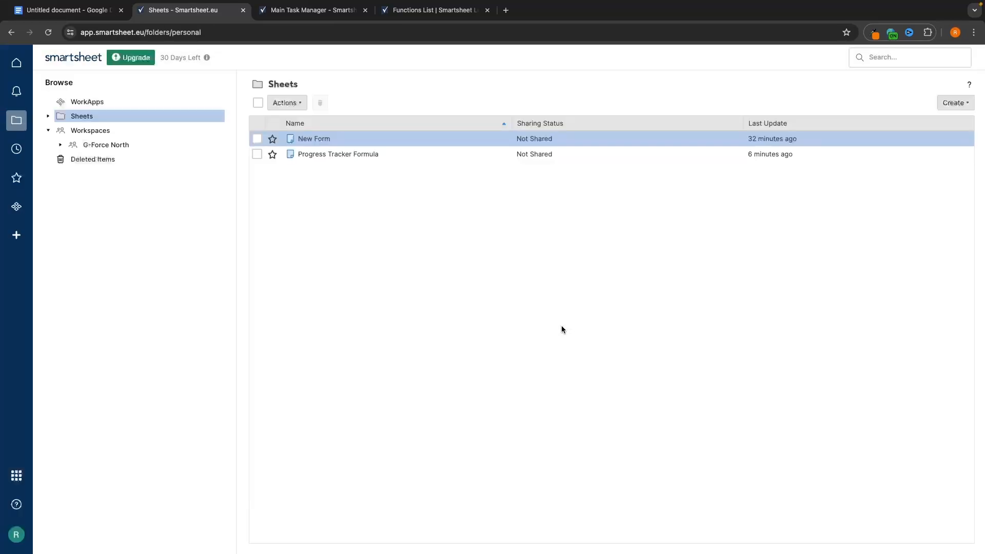
- Open the Dashboard in the G-Force North workspace
click(139, 147)
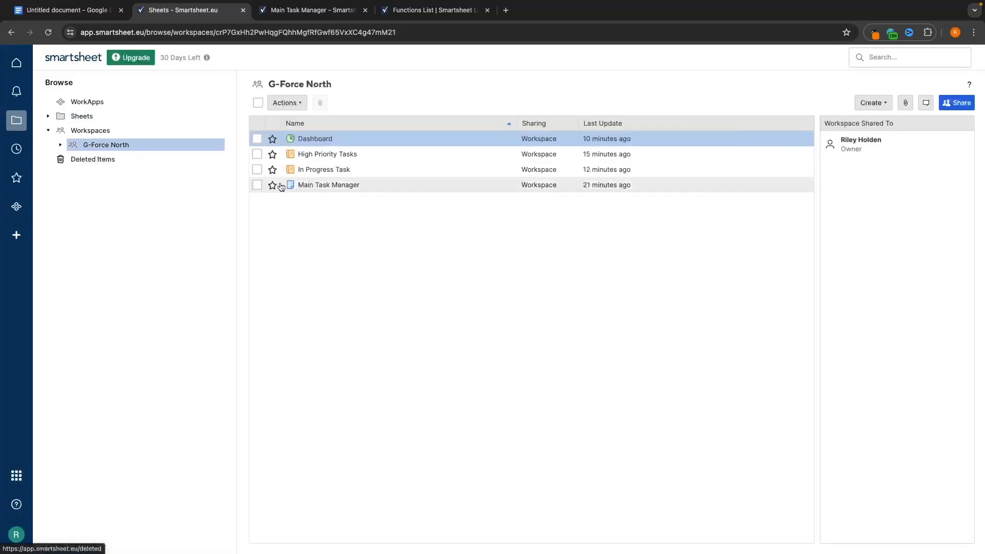
click(315, 135)
click(315, 134)
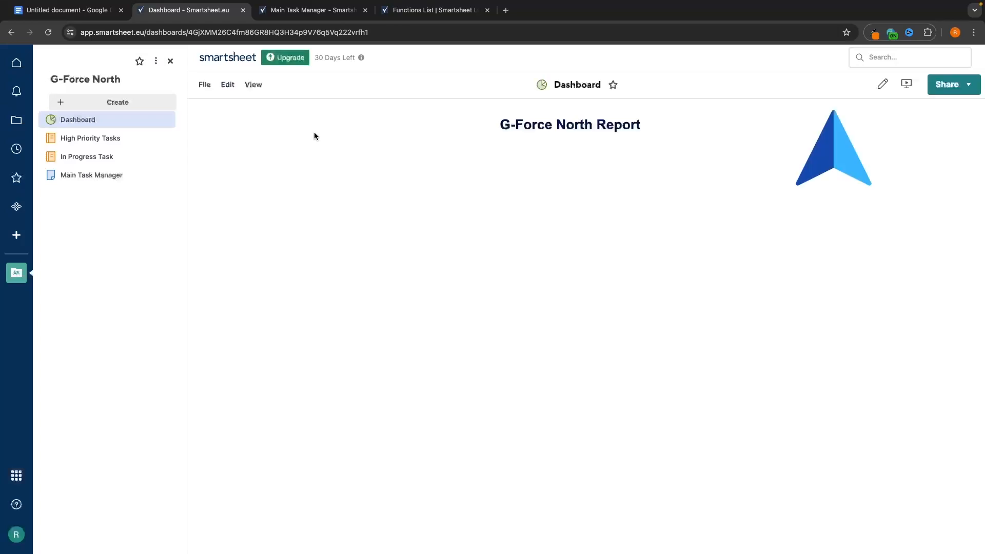
- Add a chart widget built from Progress Tracker Formula rows 2–4, giving a 20/20/60% pie
click(879, 84)
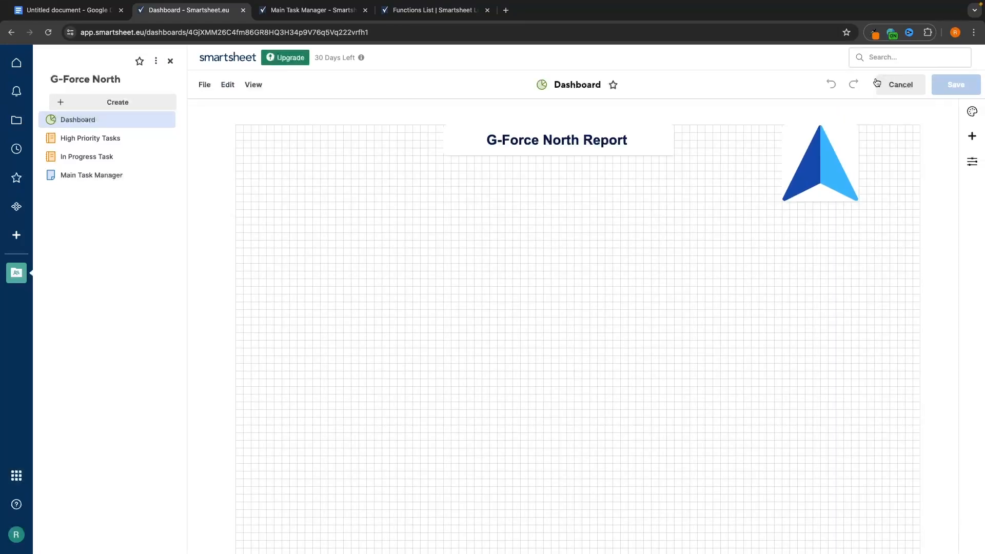
click(971, 136)
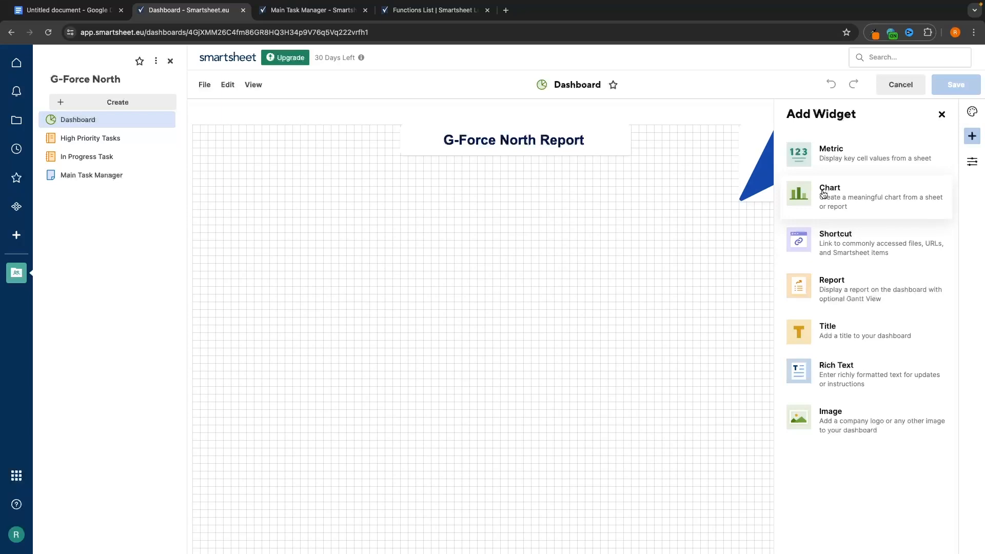
click(859, 203)
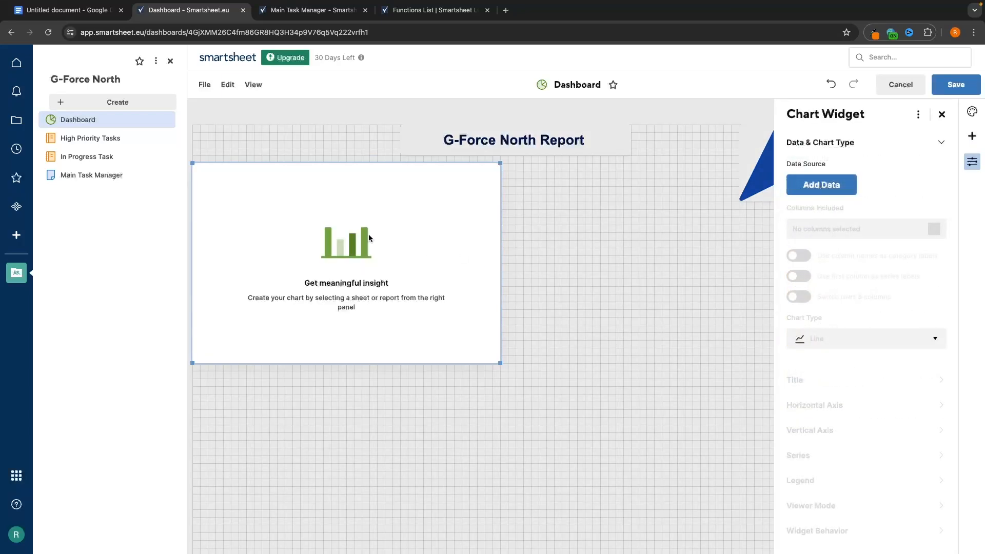
click(827, 189)
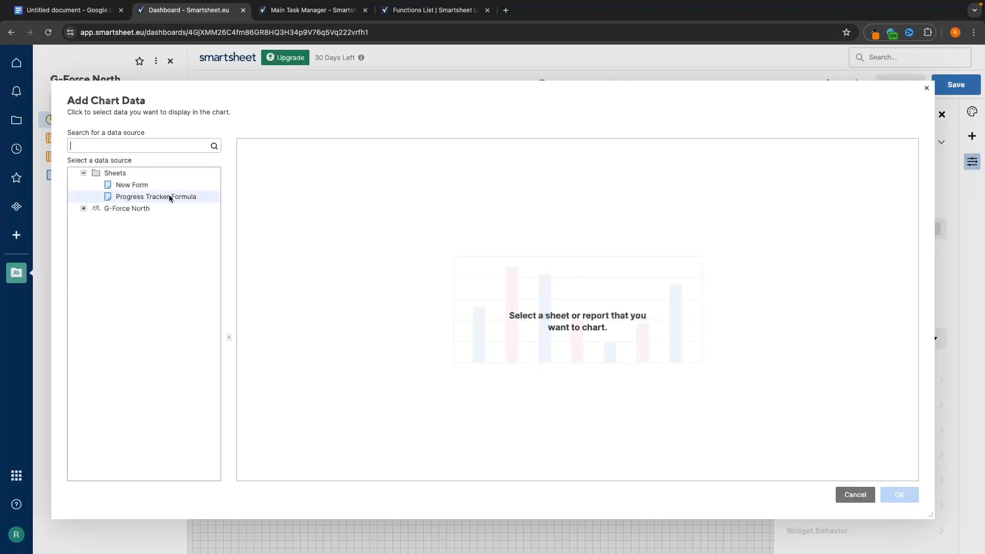
click(191, 198)
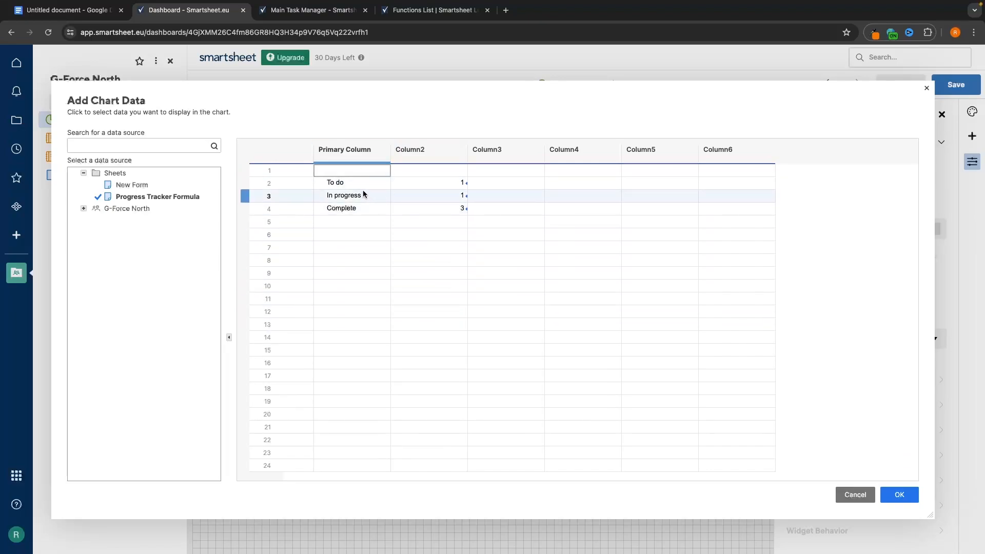
drag(353, 183, 414, 210)
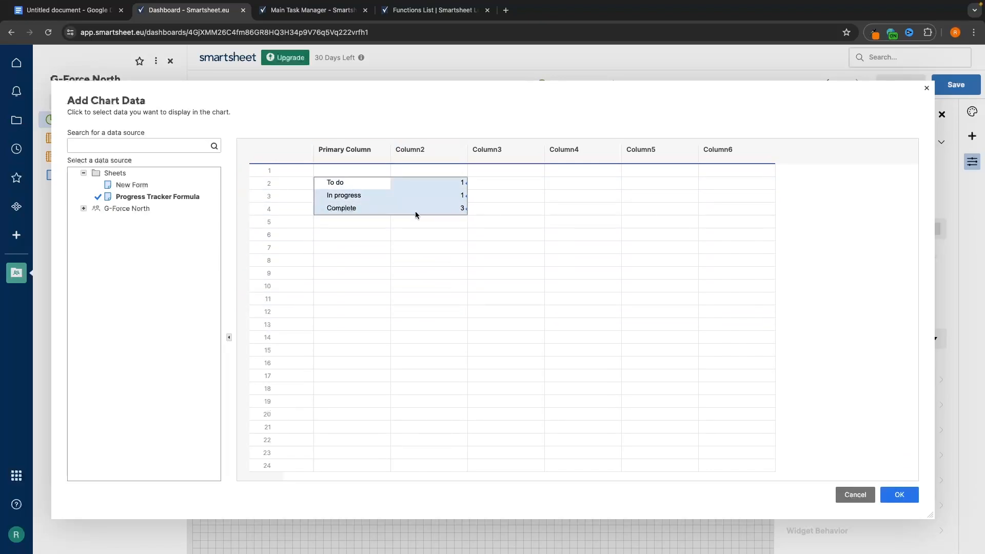
click(908, 496)
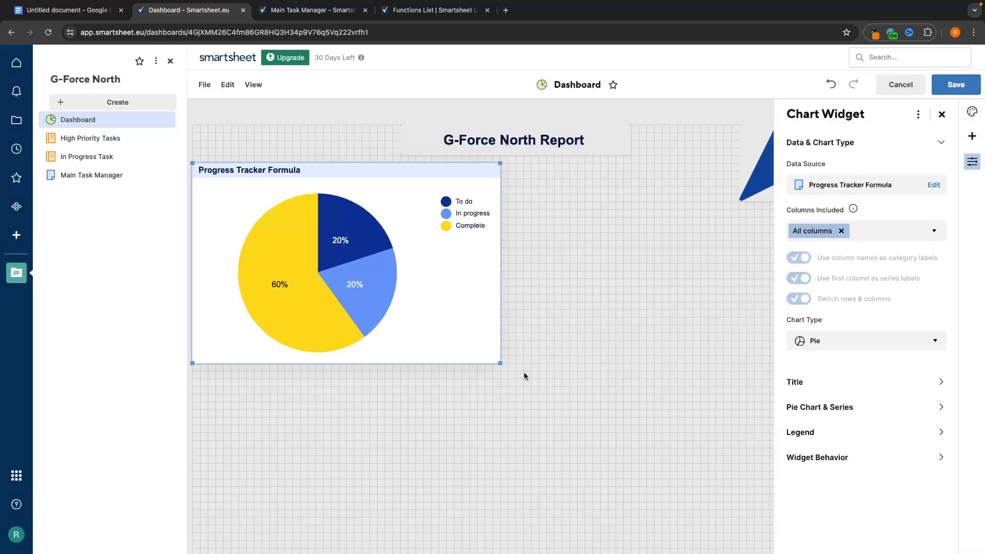
- Try bar and donut chart types, keep the pie chart, and expand the Title settings
mouse_move(289, 296)
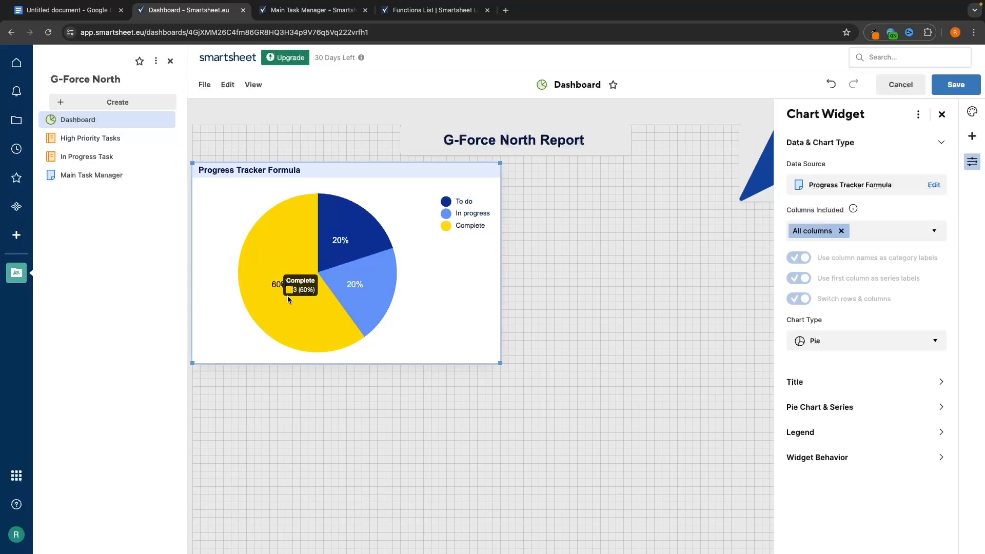
mouse_move(353, 292)
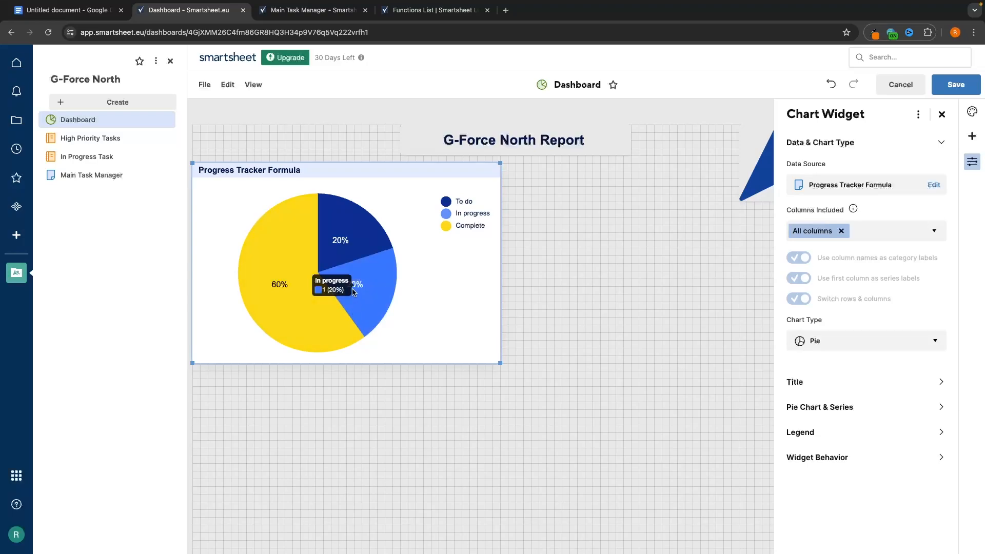
mouse_move(354, 246)
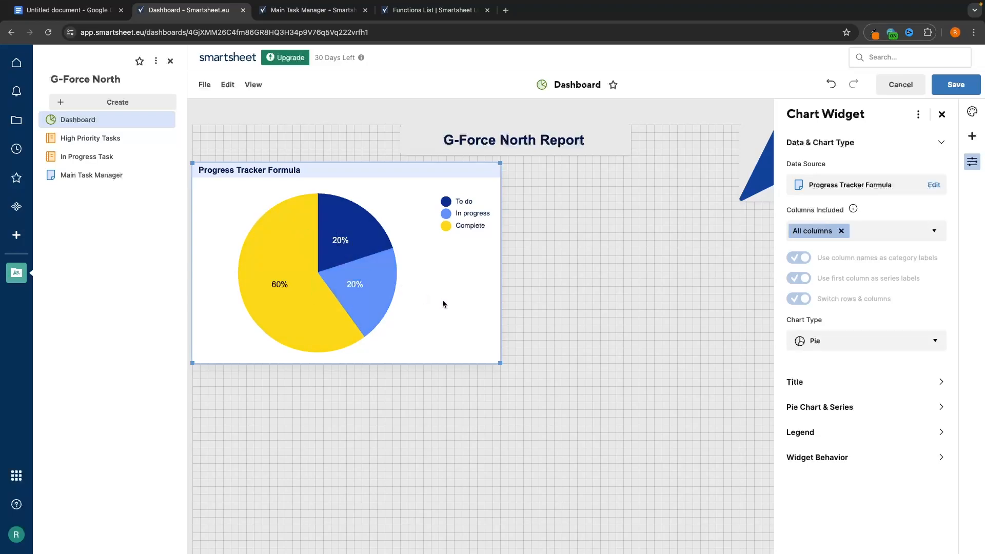
click(845, 342)
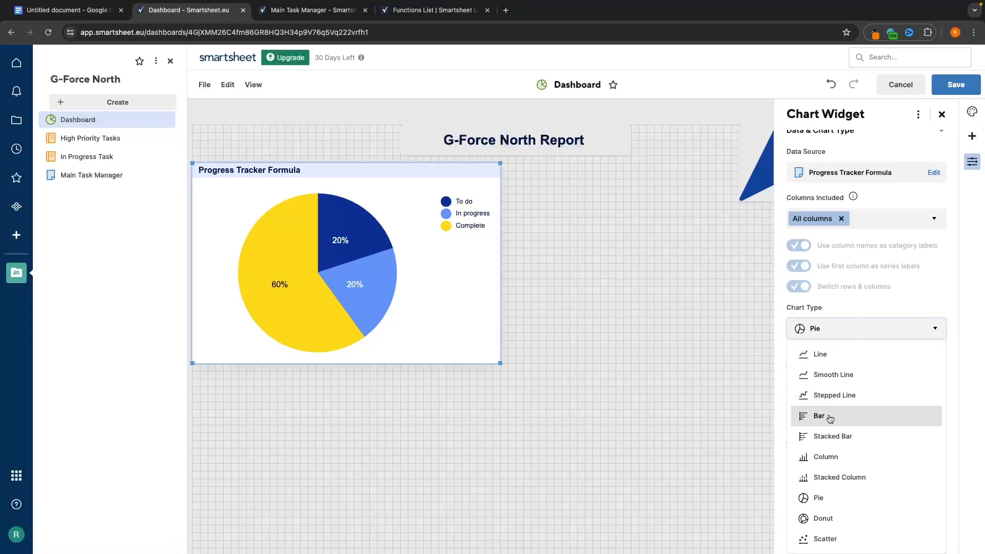
click(823, 427)
click(846, 341)
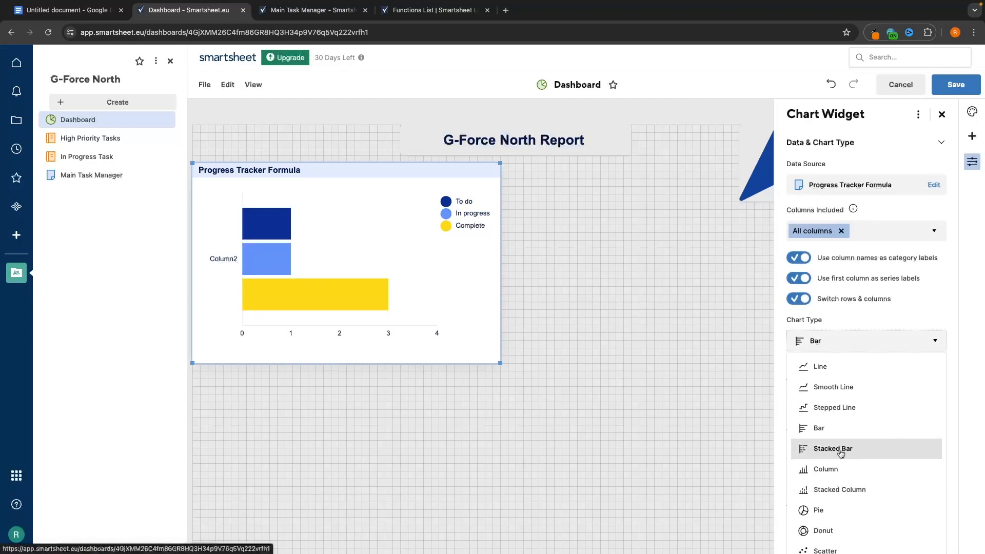
click(829, 498)
click(843, 341)
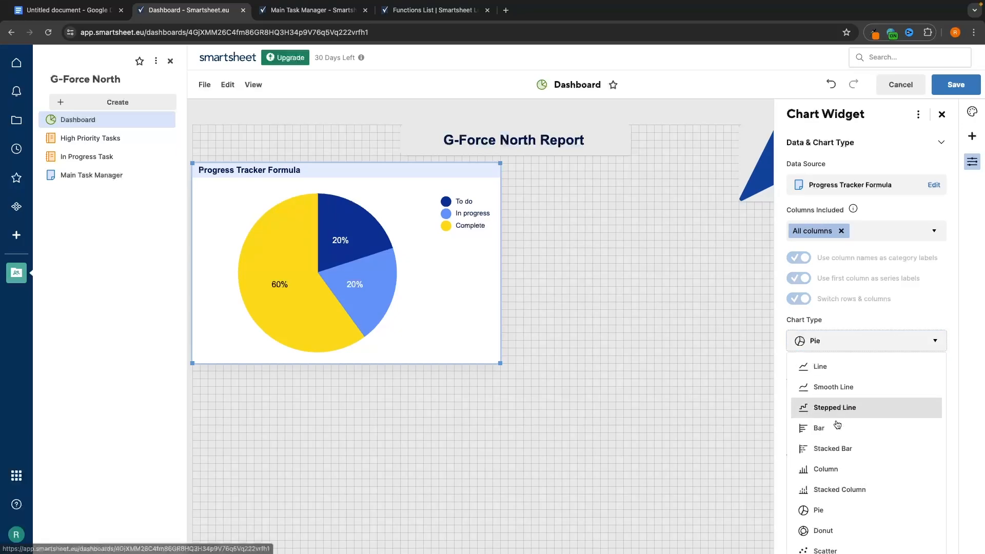
click(823, 530)
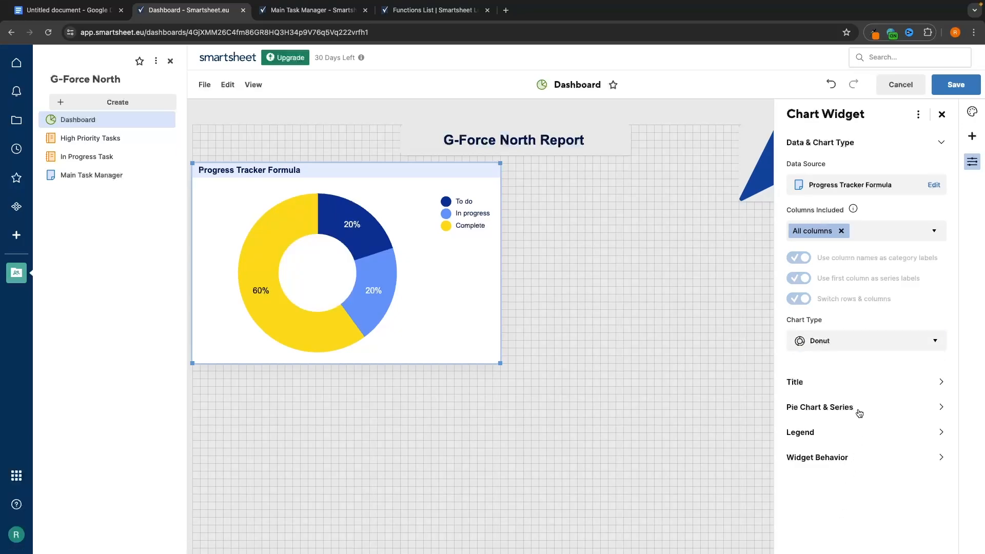
click(844, 341)
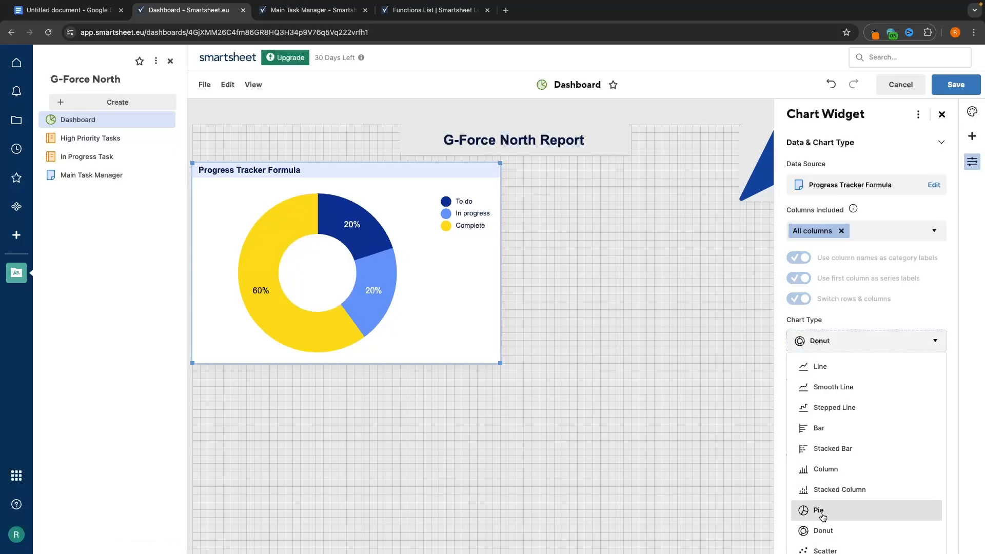
click(822, 513)
click(829, 383)
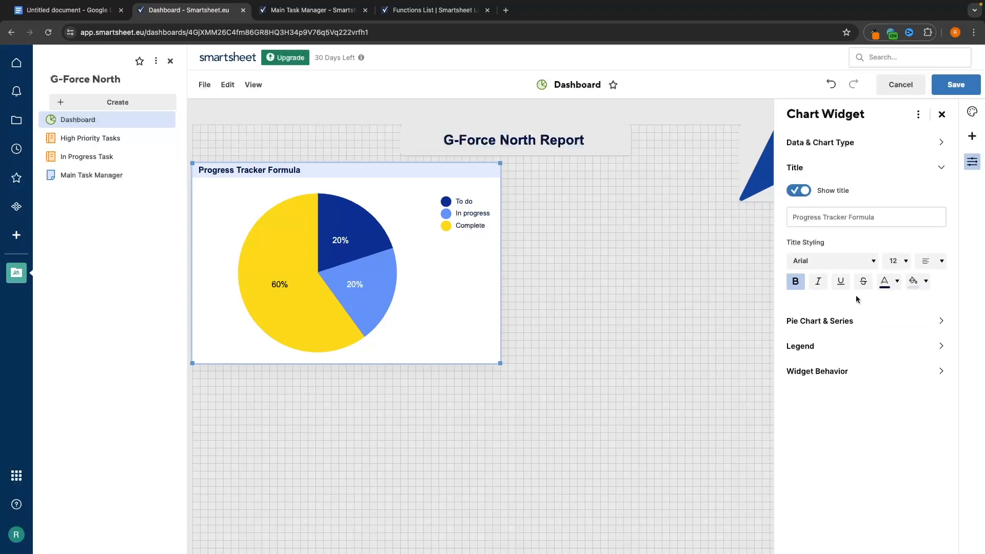
- Replace the chart title 'Progress Tracker Formula' with 'Task Progress'
drag(885, 217, 797, 219)
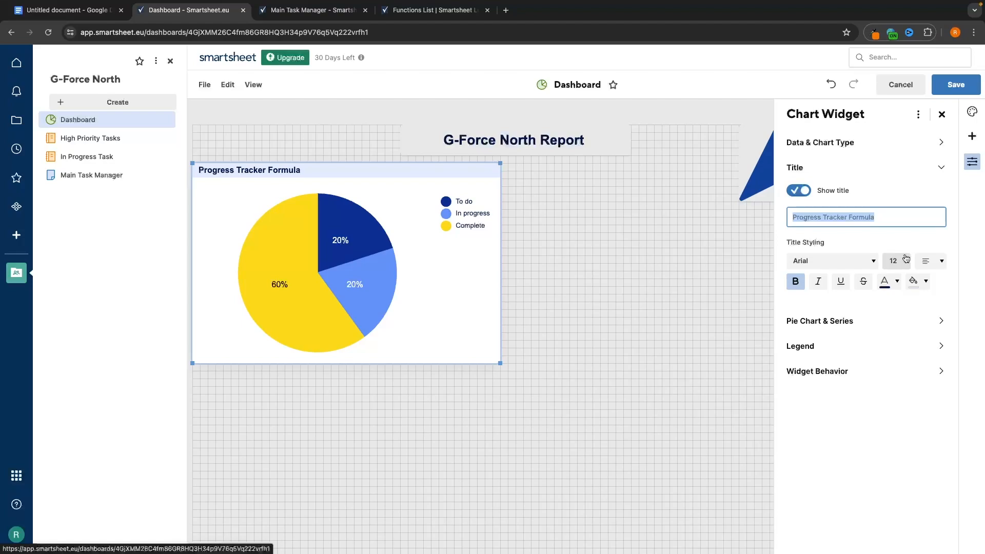
text(Task Progress)
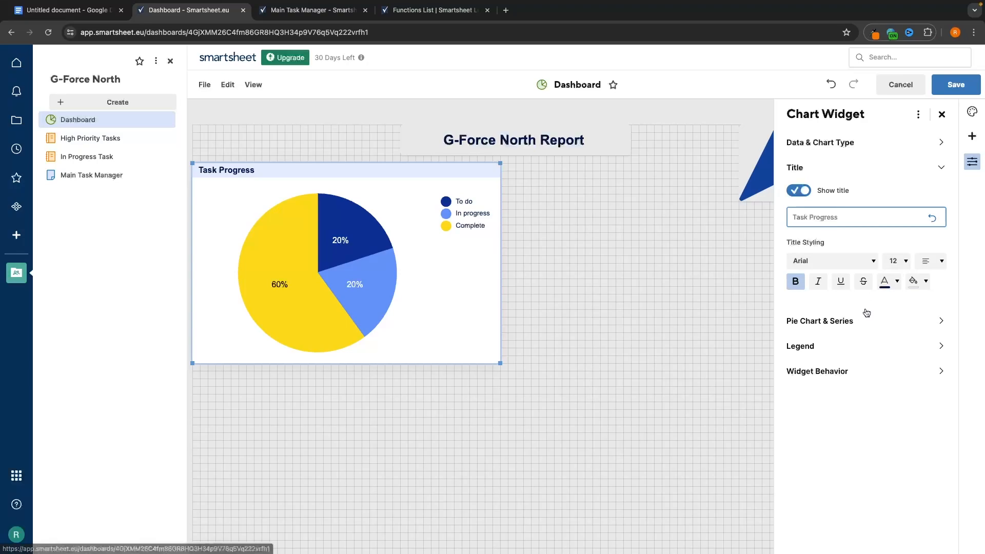
click(819, 321)
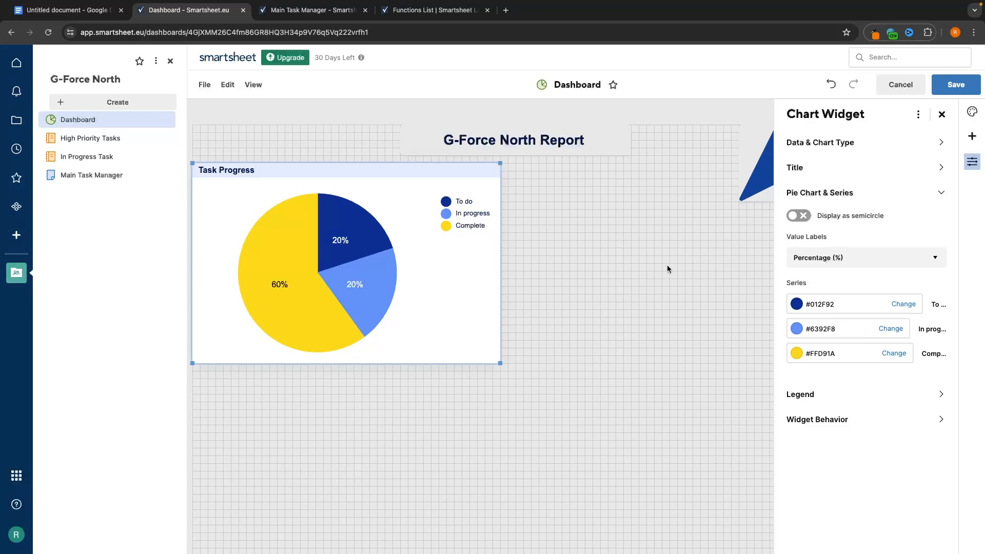
- Save the dashboard, then start editing row 6's Category cell on the Main Task Manager sheet
click(955, 84)
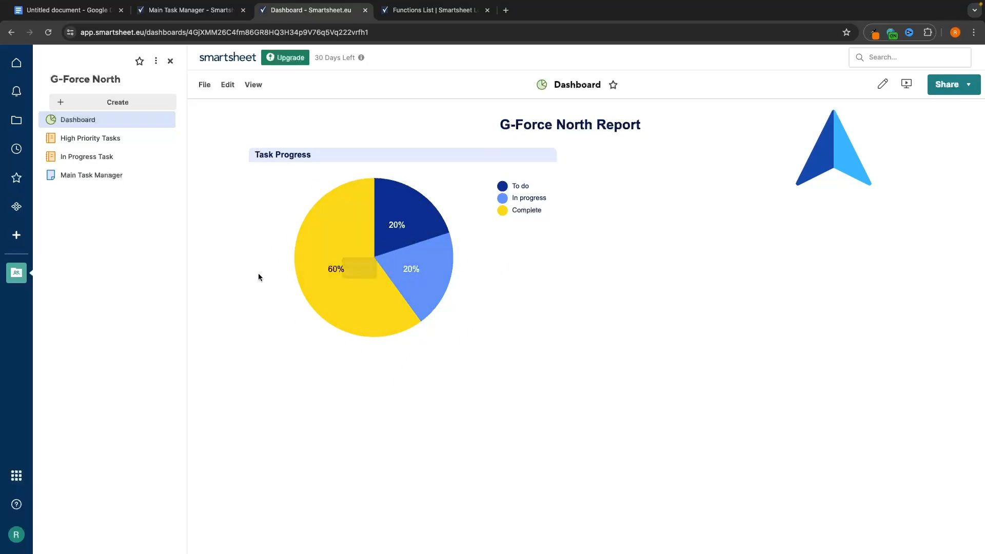
click(218, 10)
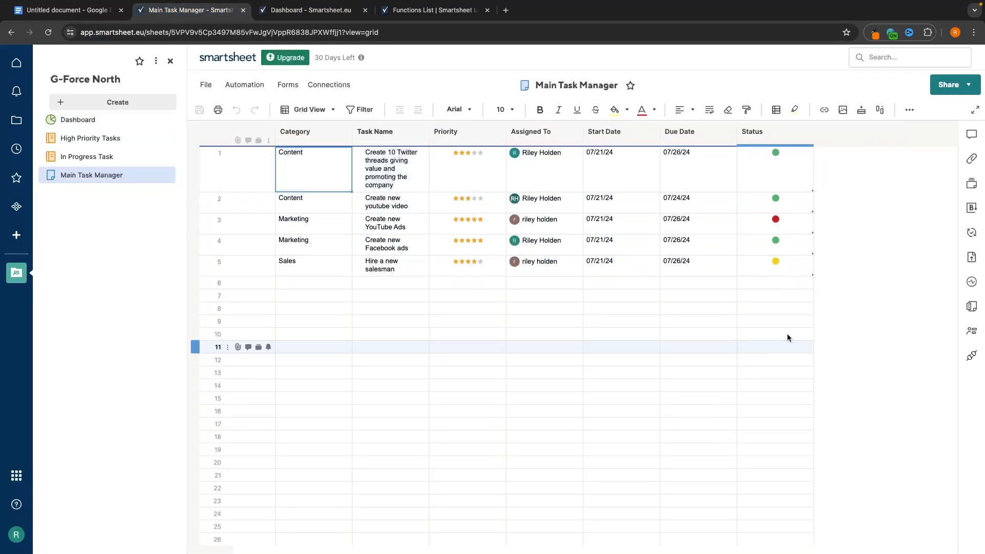
click(311, 10)
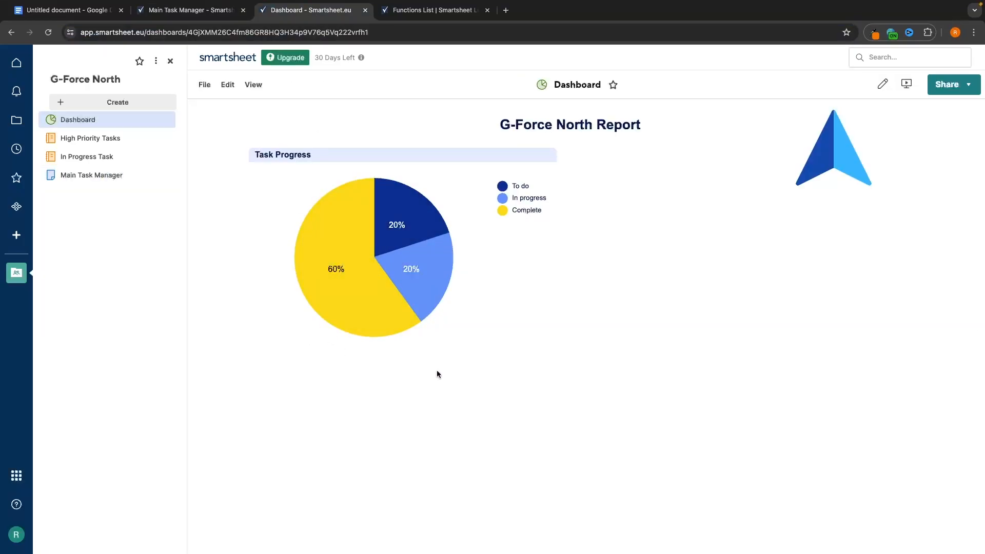
click(205, 10)
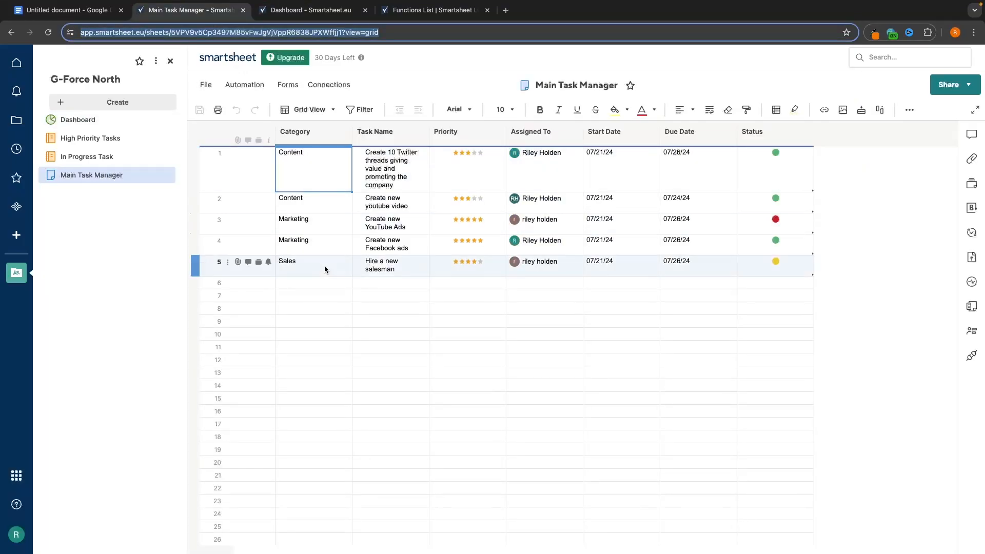
click(295, 285)
click(296, 285)
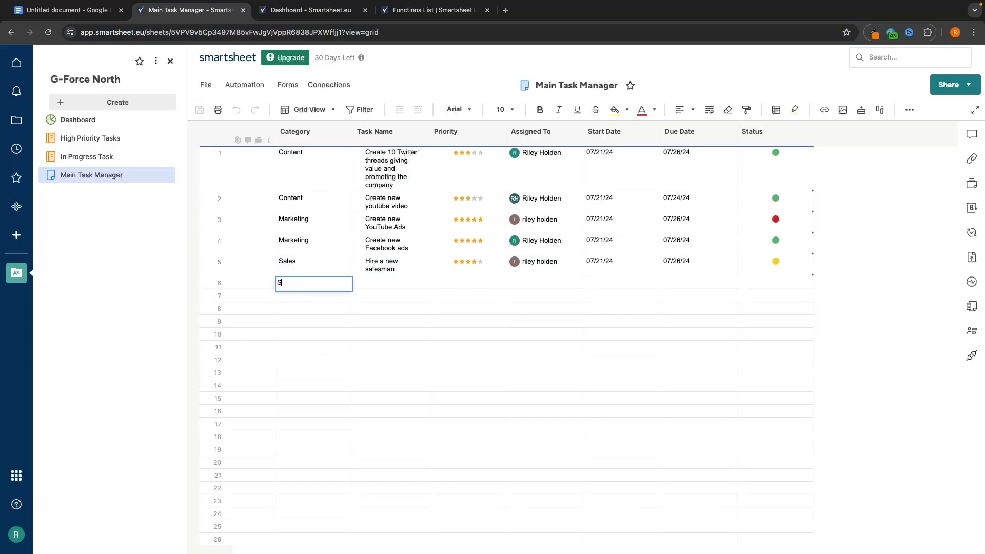
- Enter Sales as row 6's Category and a sales-call task name naming the contact
text(Sales)
key(Return)
key(Right)
key(Up)
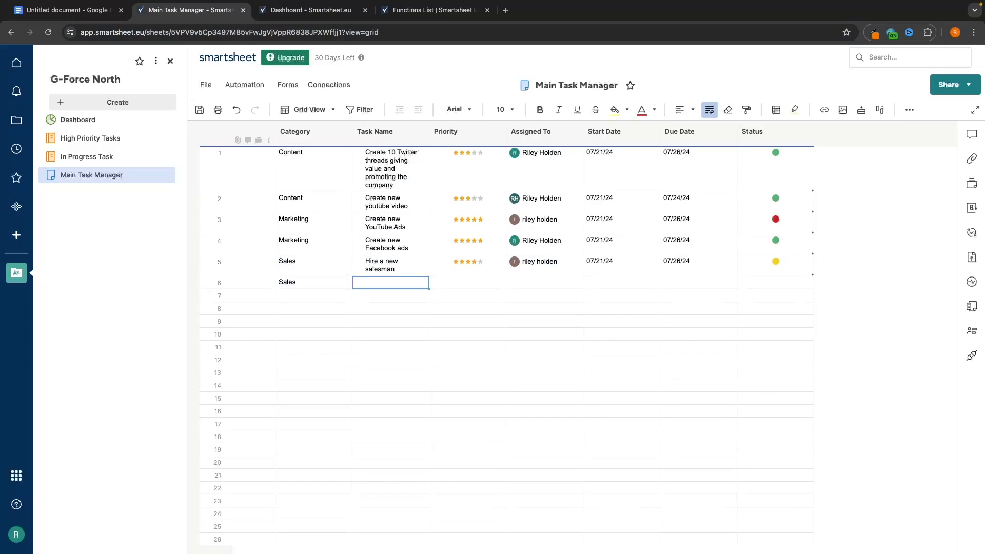
text(Sales call with)
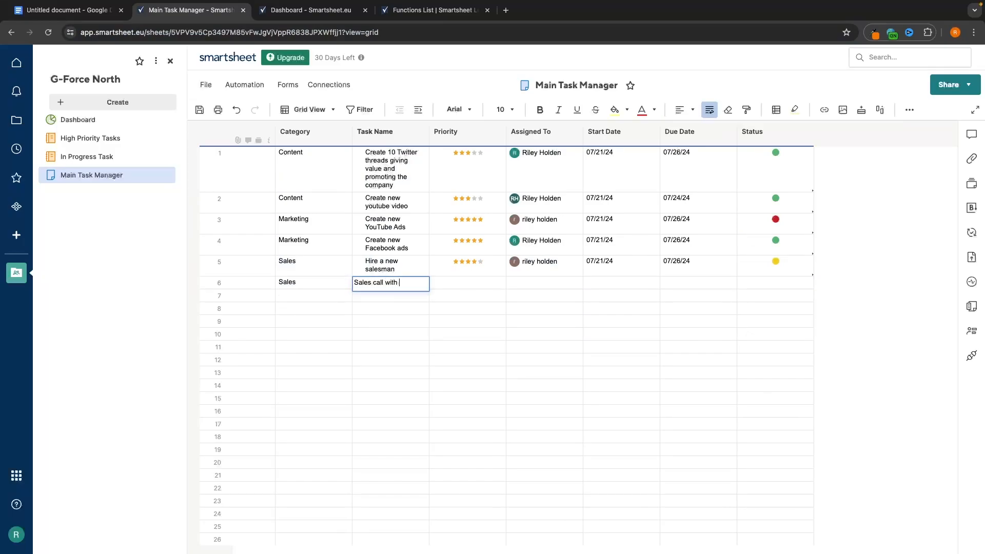
text( tony)
key(Return)
- Give the new task a three-star priority and Red status, then save the sheet
click(502, 283)
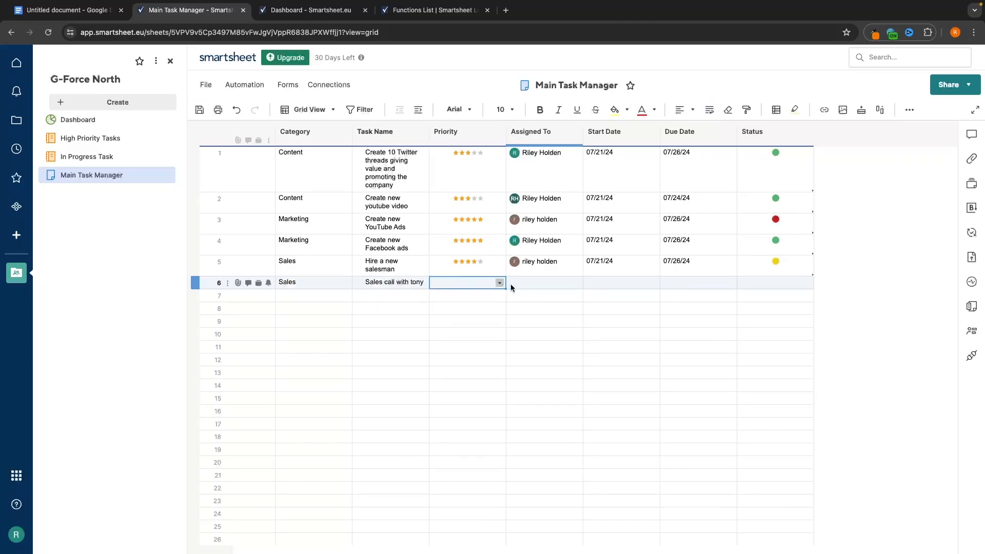
click(499, 283)
click(469, 322)
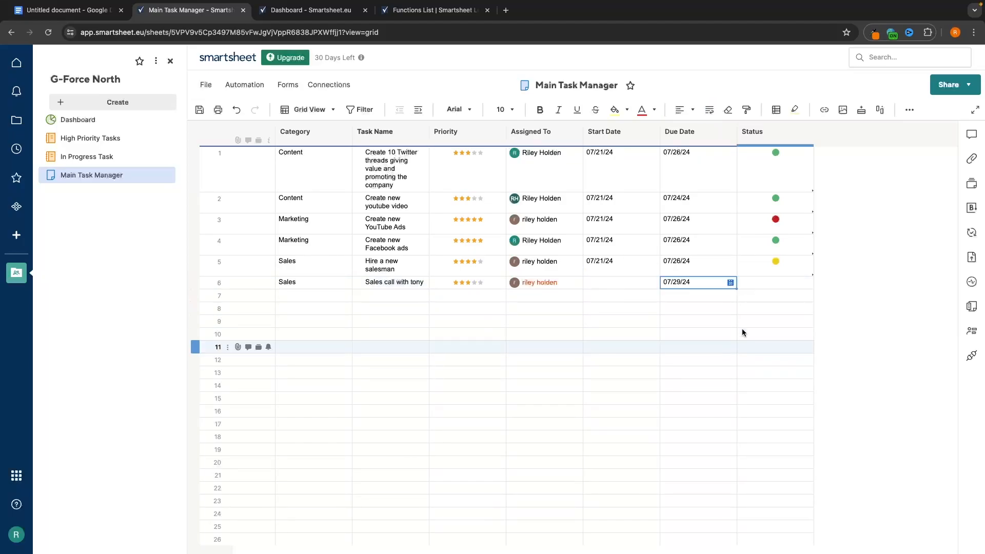
click(792, 282)
click(808, 282)
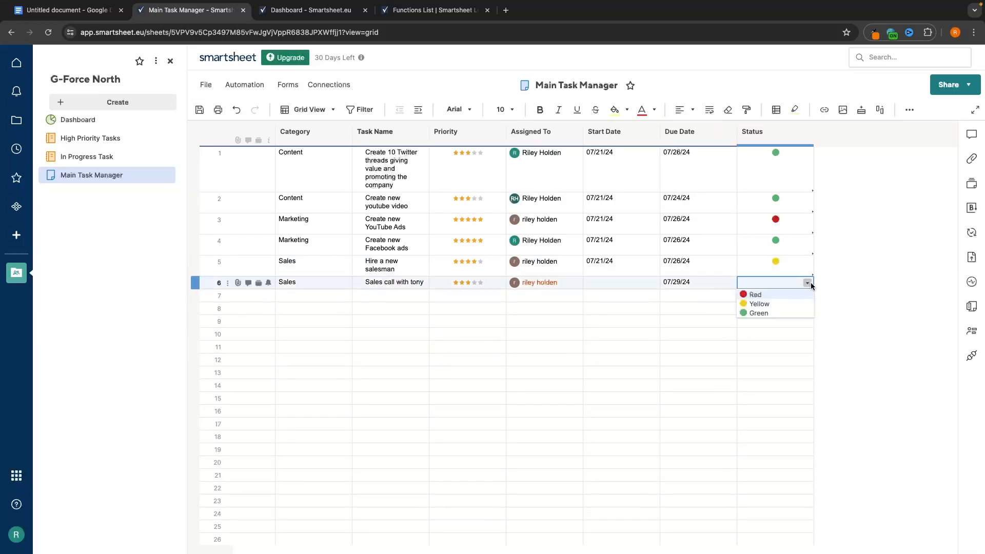
click(788, 296)
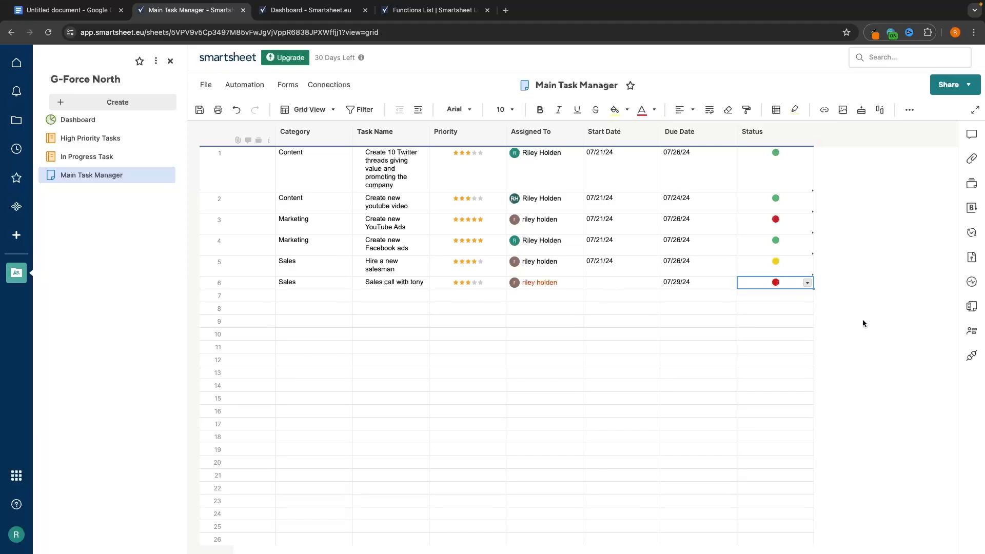
click(206, 84)
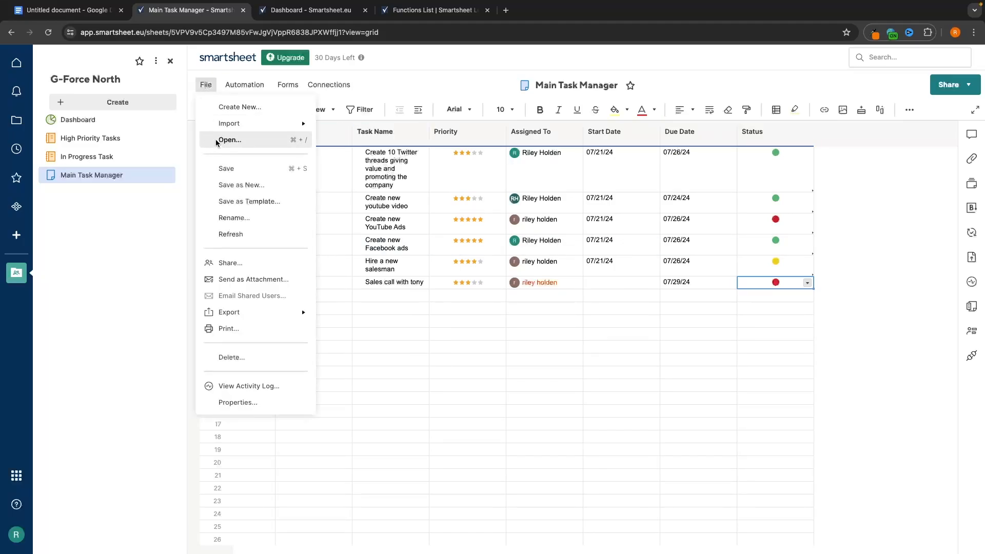
click(225, 168)
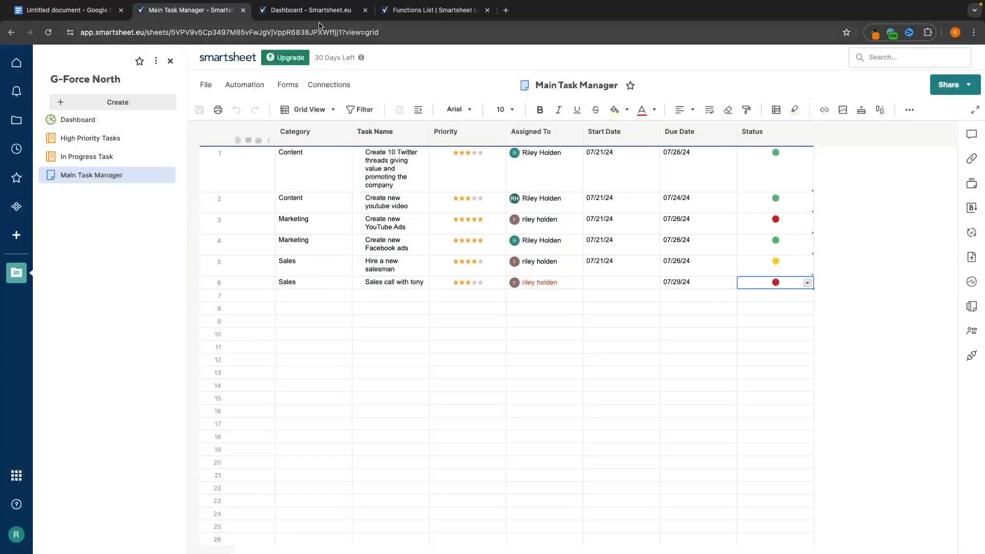
- Reload the dashboard so the Task Progress pie shows To do 33%, In progress 17%, Complete 50%
click(319, 11)
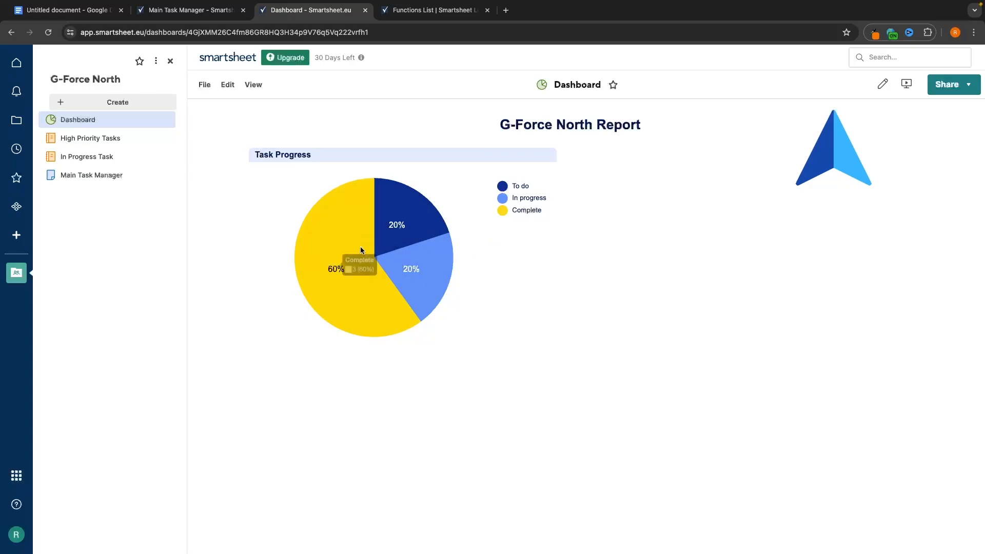
click(190, 10)
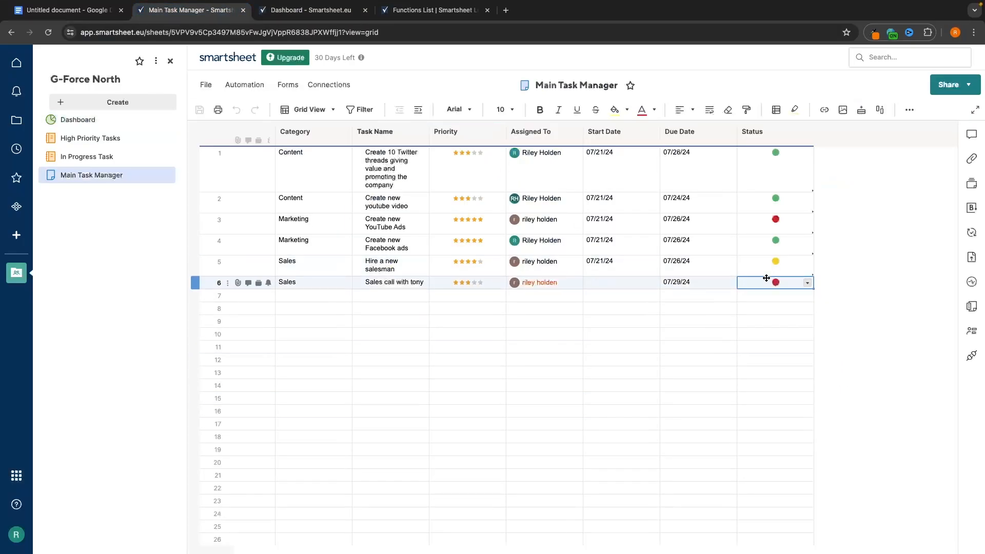
click(308, 10)
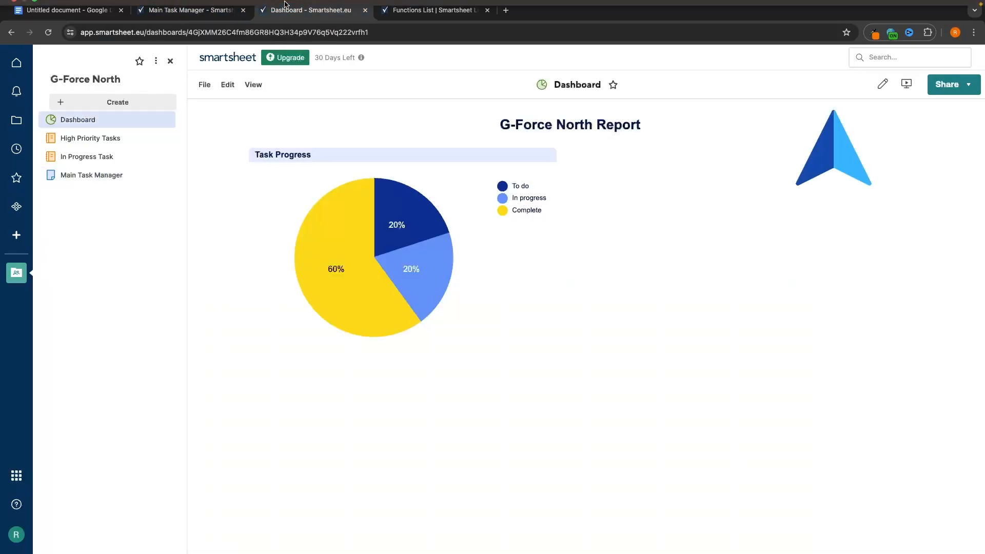
click(54, 34)
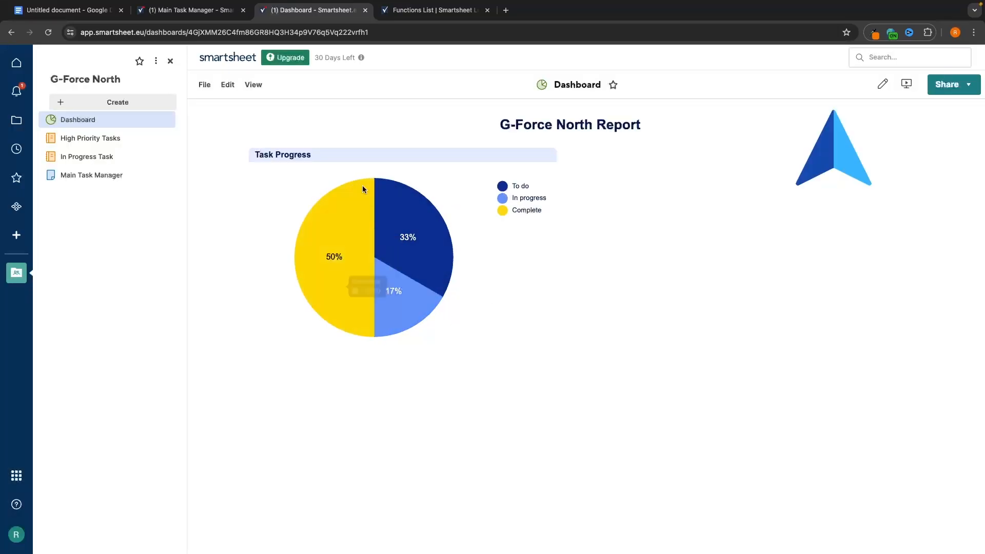
click(460, 14)
click(215, 10)
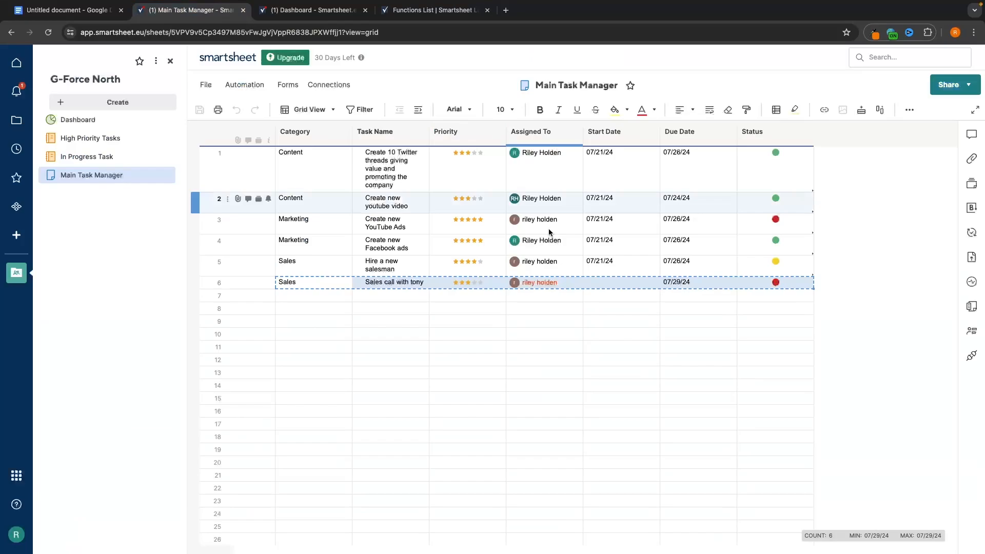
click(724, 299)
click(340, 18)
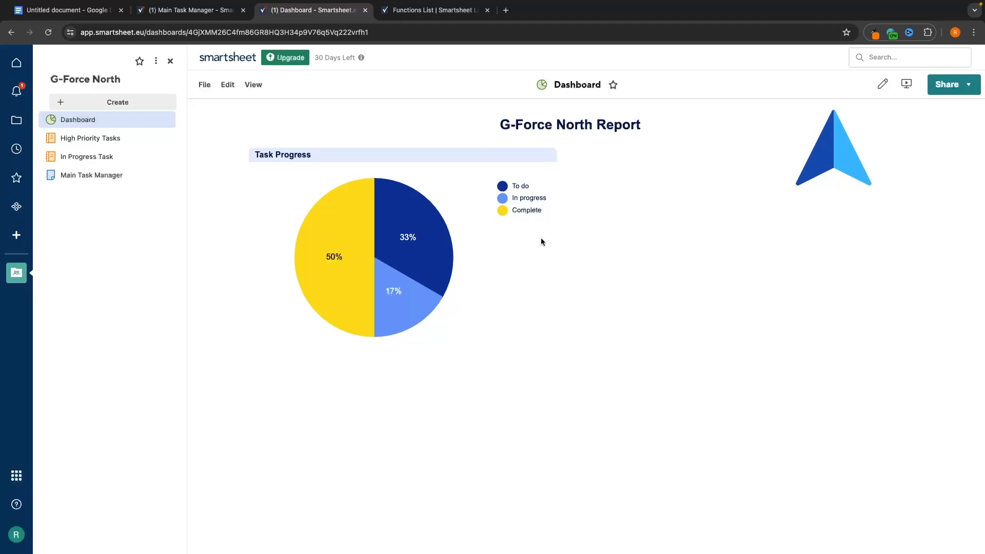
click(207, 11)
- Open the Progress Tracker Formula sheet from the Sheets folder and discard an unfinished SUM formula
click(16, 120)
click(122, 119)
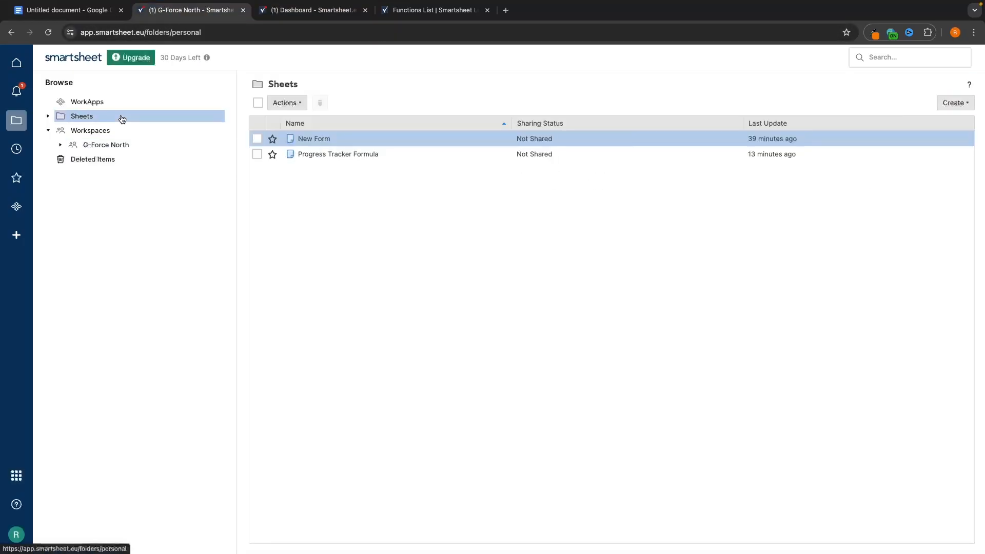
click(334, 154)
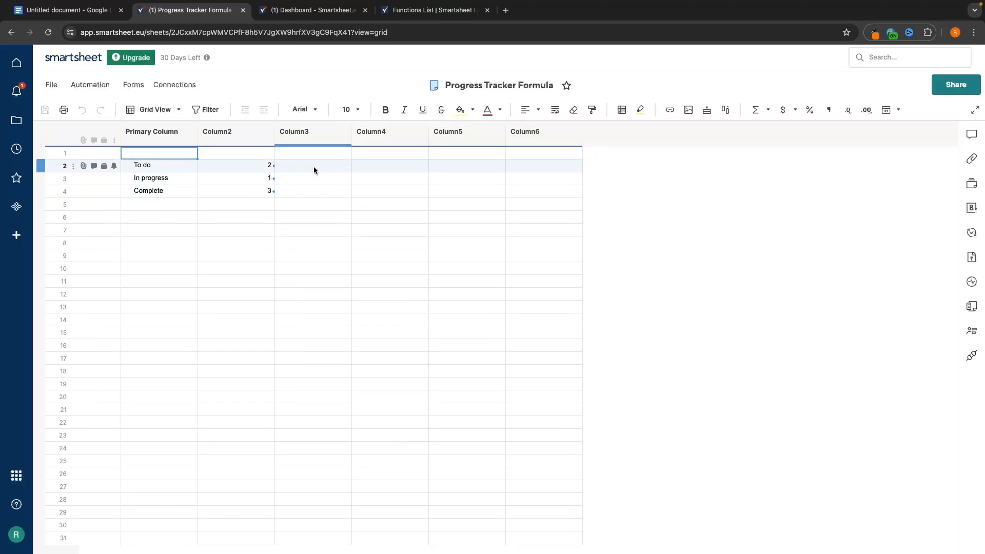
click(313, 166)
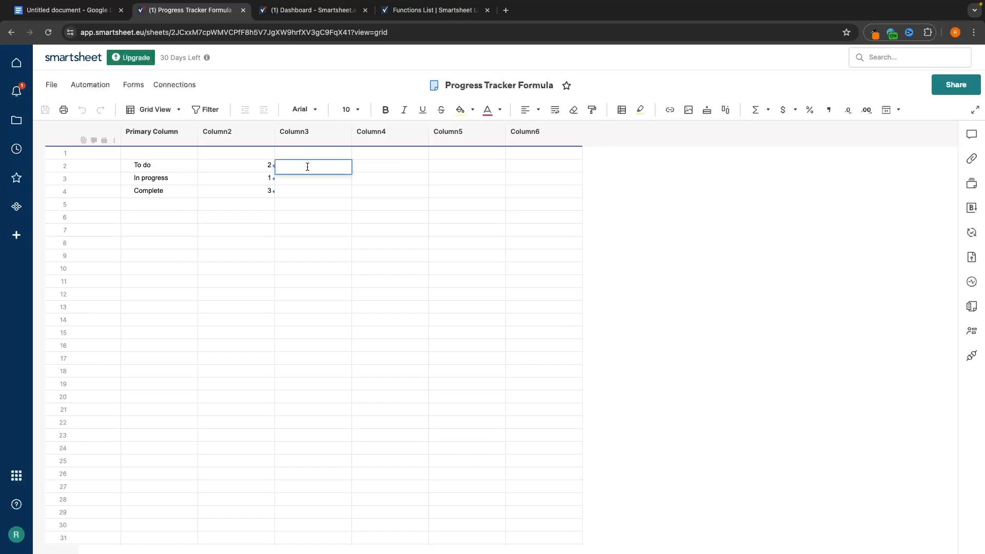
text(=sum)
click(311, 181)
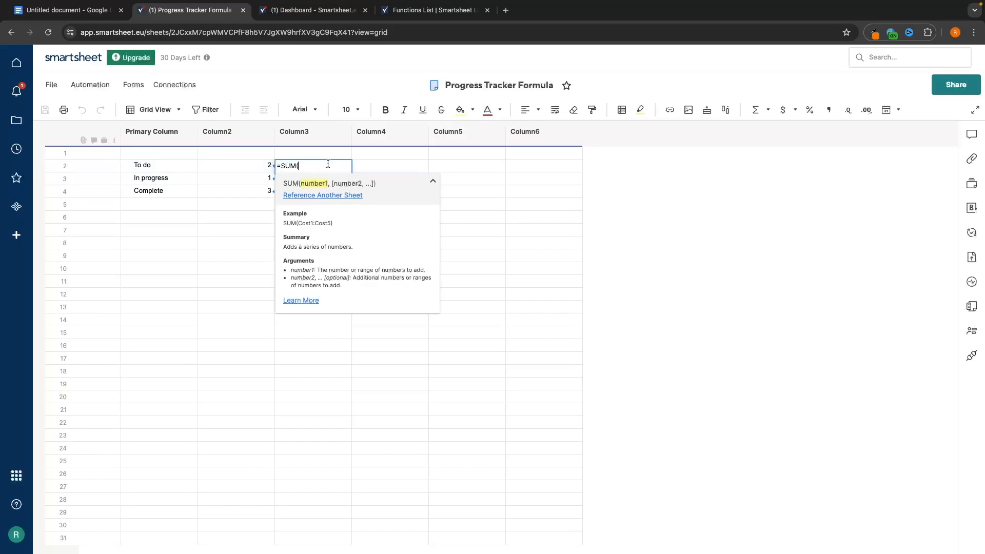
drag(305, 166, 250, 168)
key(BackSpace)
- Label row 6 'Total' and enter =SUM([Column2]2:[Column2]4) in Column2, returning 6
click(392, 217)
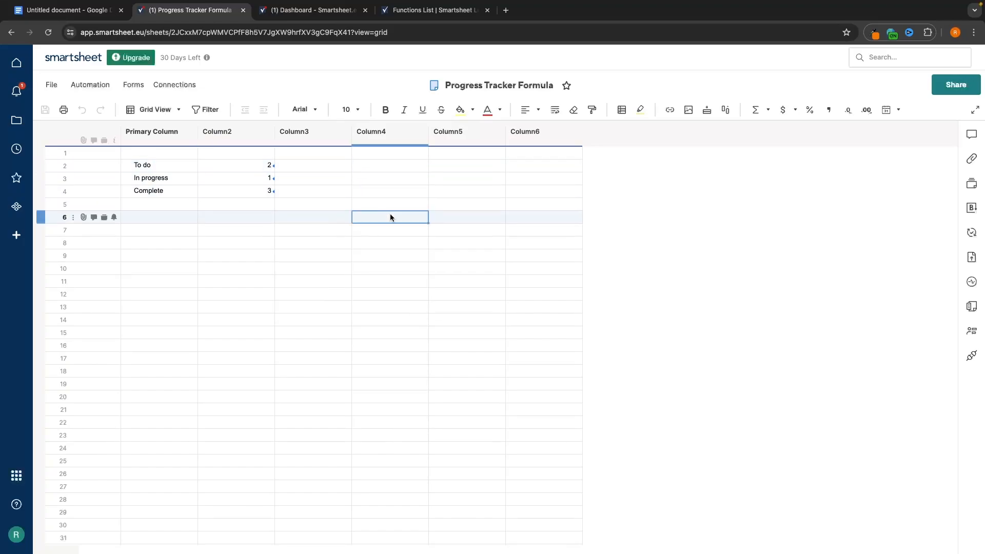
double_click(153, 218)
text(Toal)
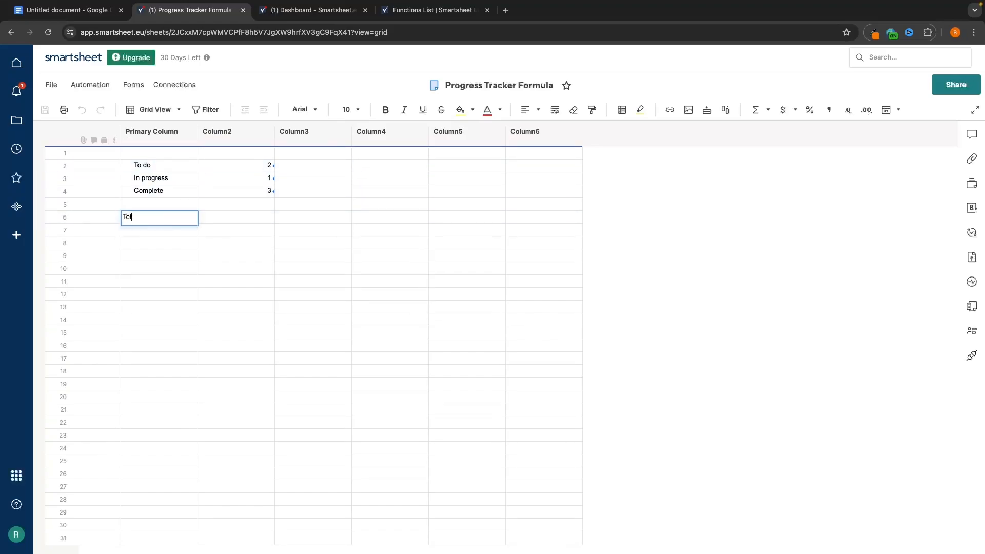
key(Return)
double_click(221, 218)
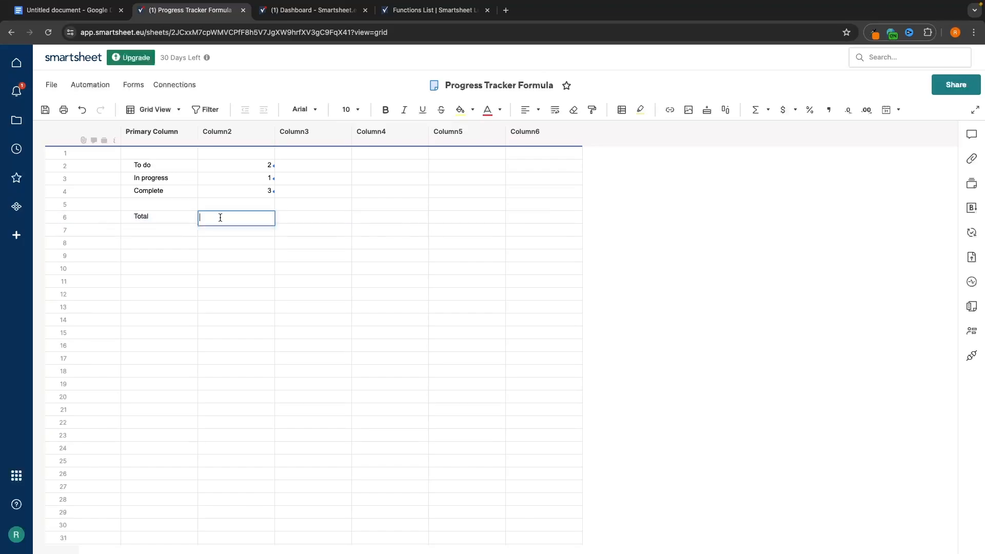
text(=)
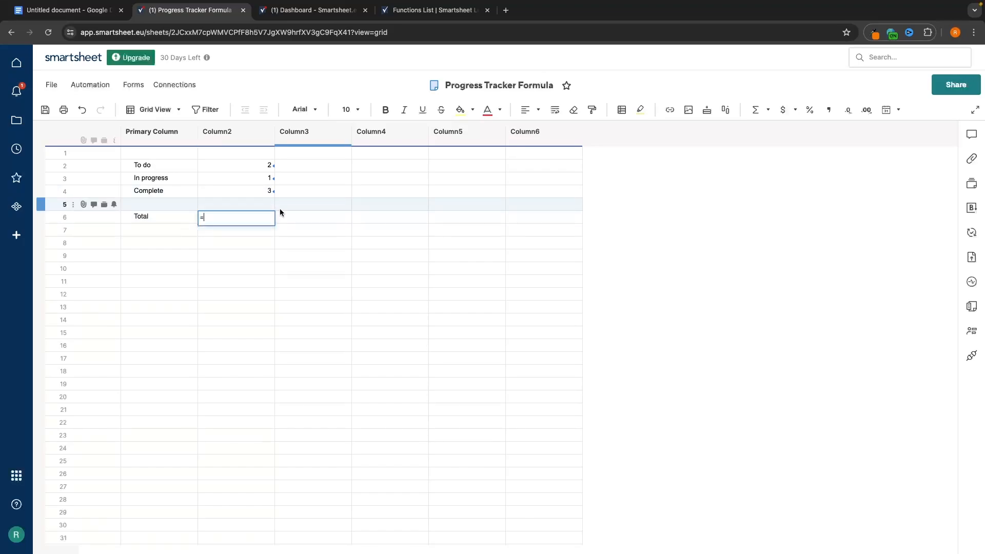
text(sum()
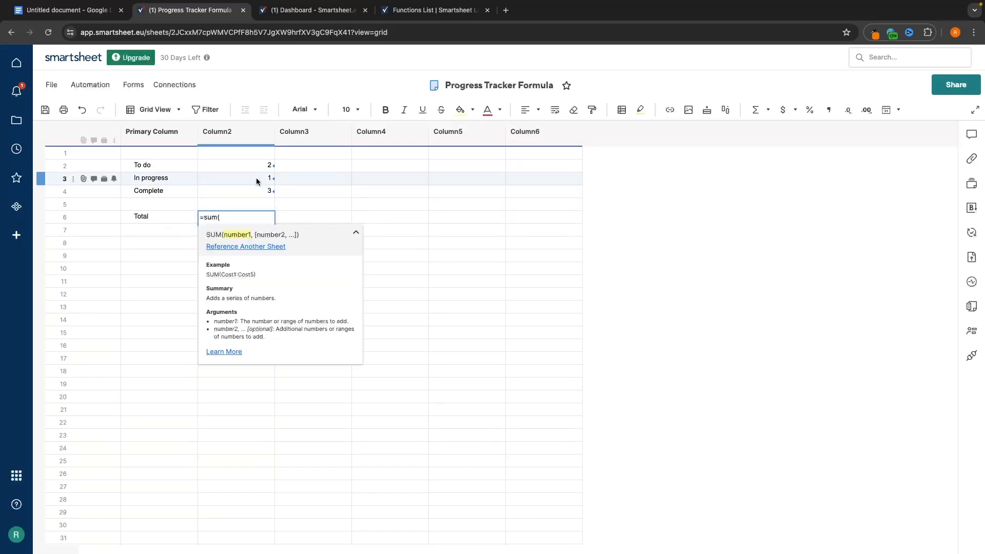
drag(256, 165, 256, 191)
text())
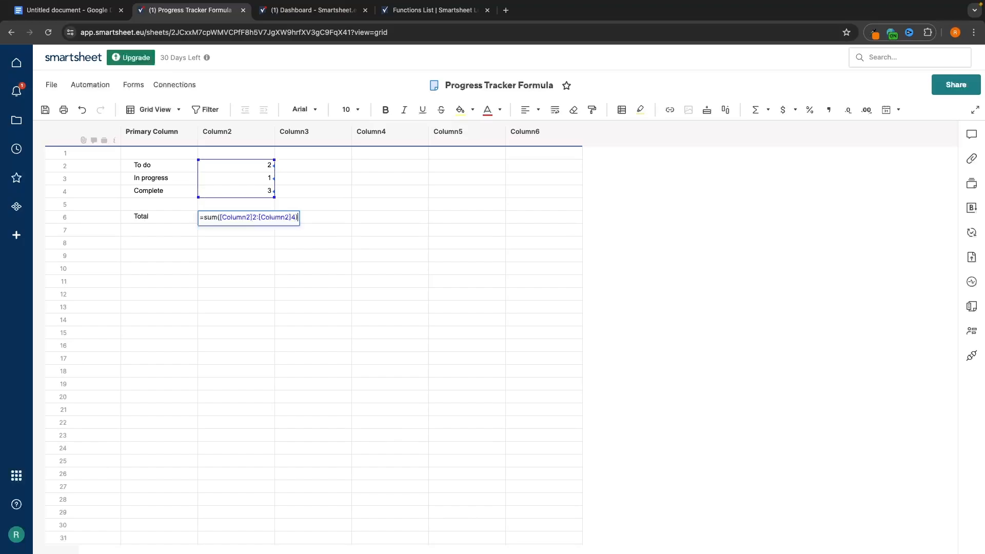
key(Return)
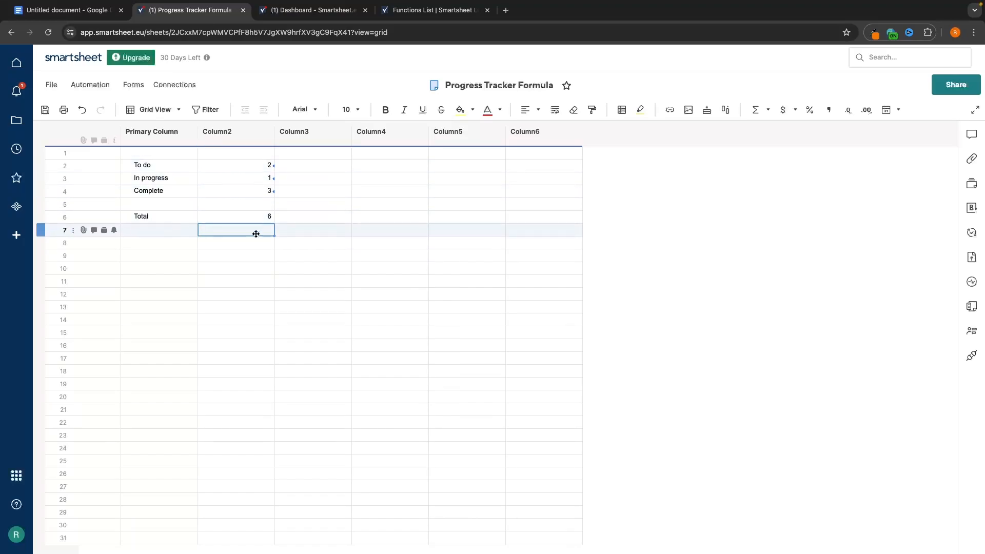
double_click(320, 167)
text(=)
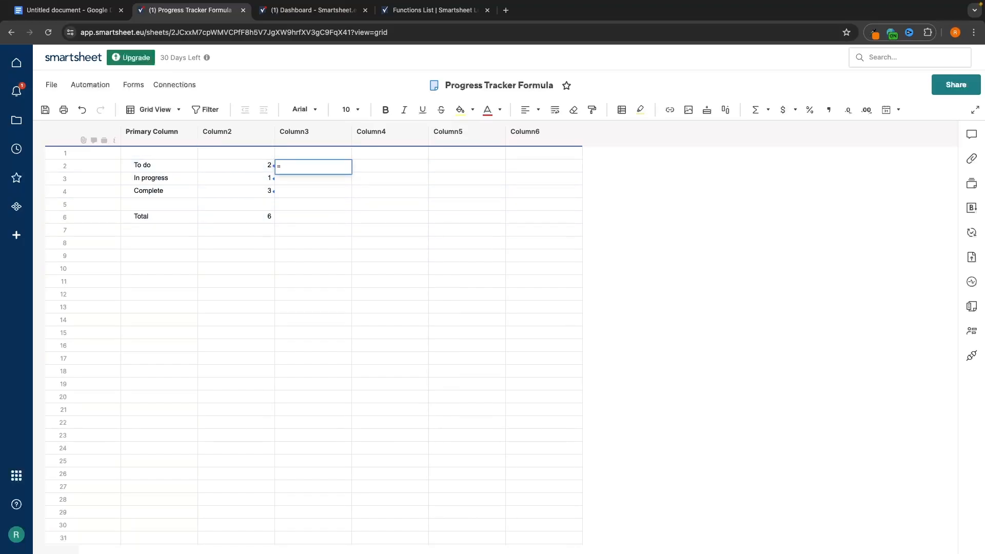
text(sum)
click(311, 180)
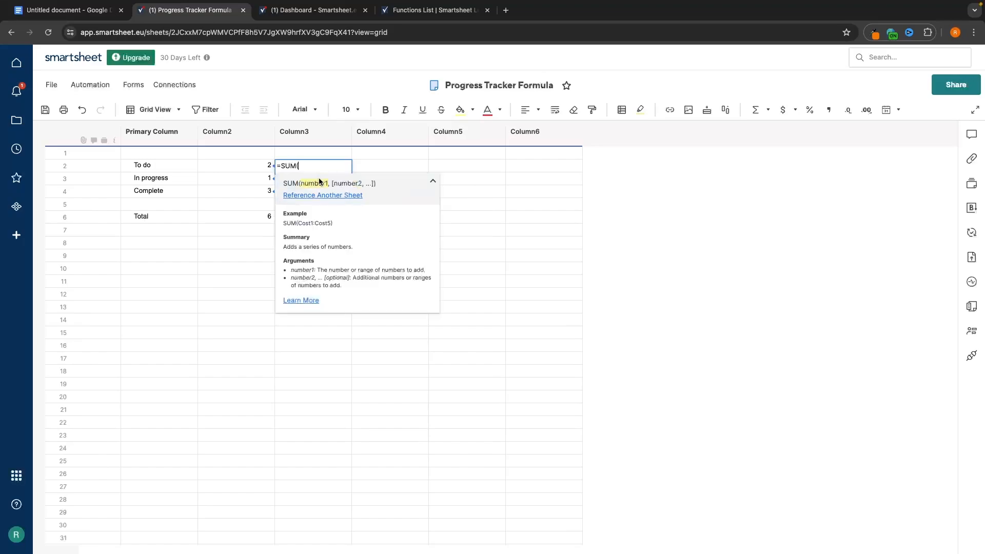
click(257, 166)
text(/)
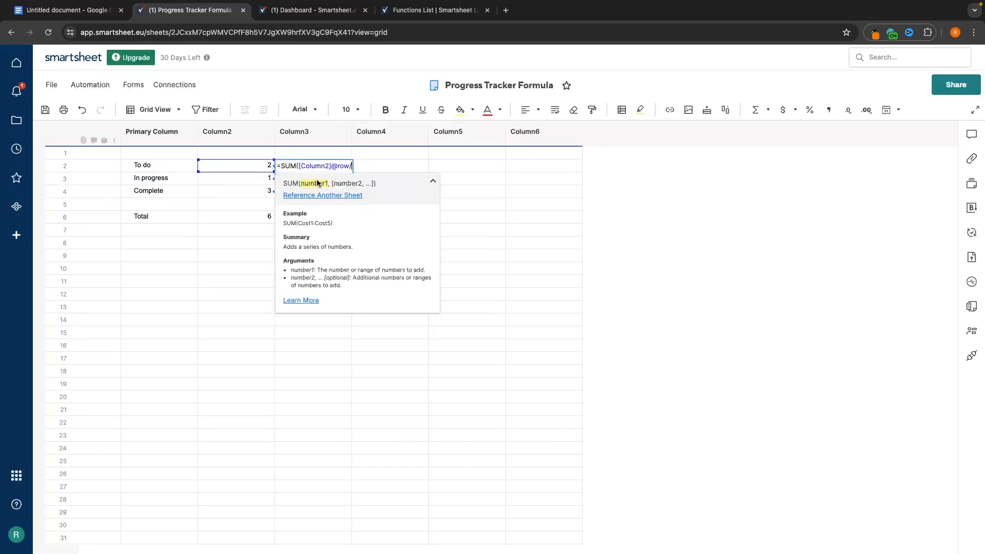
click(268, 215)
text())
key(Return)
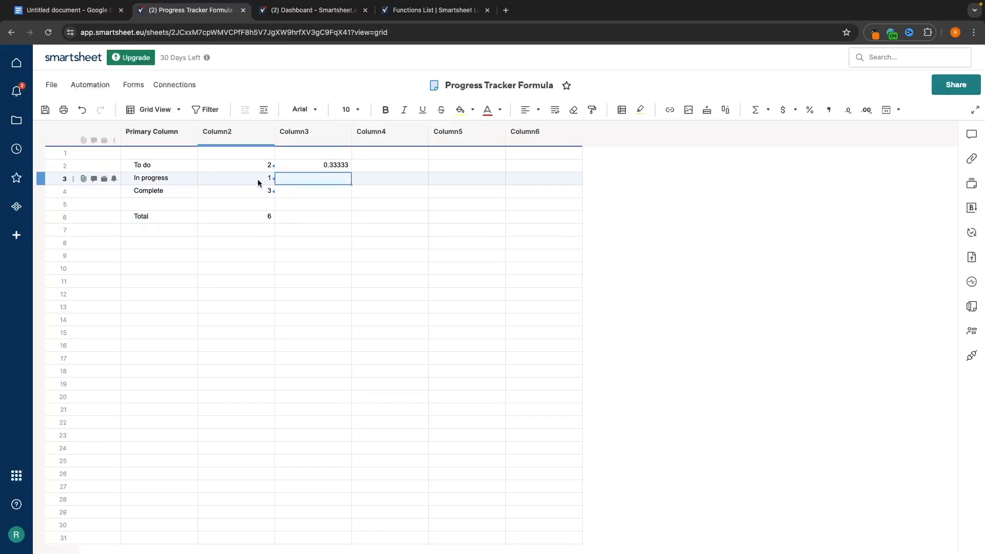
- Add matching share formulas for In progress and Complete in Column3 rows 3 and 4
click(304, 182)
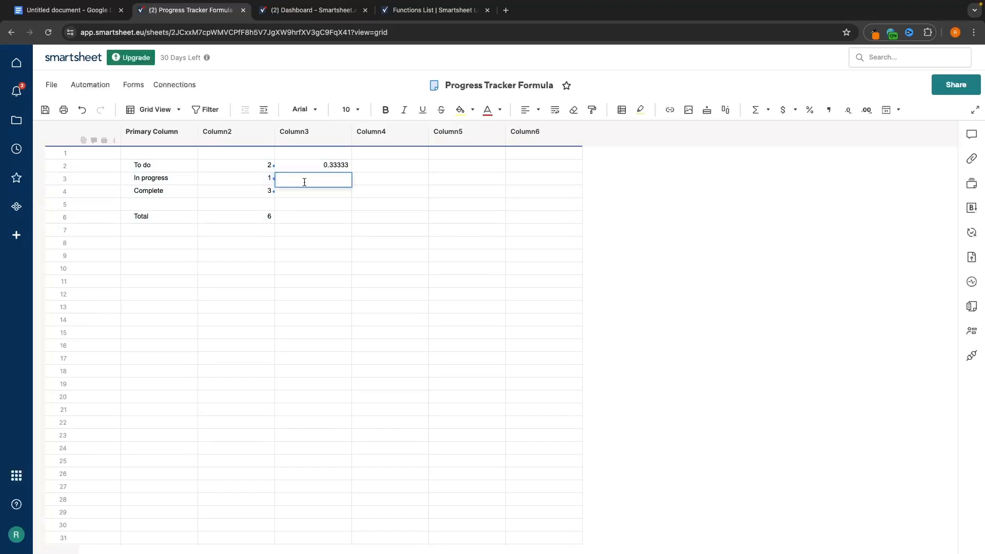
text(=sum)
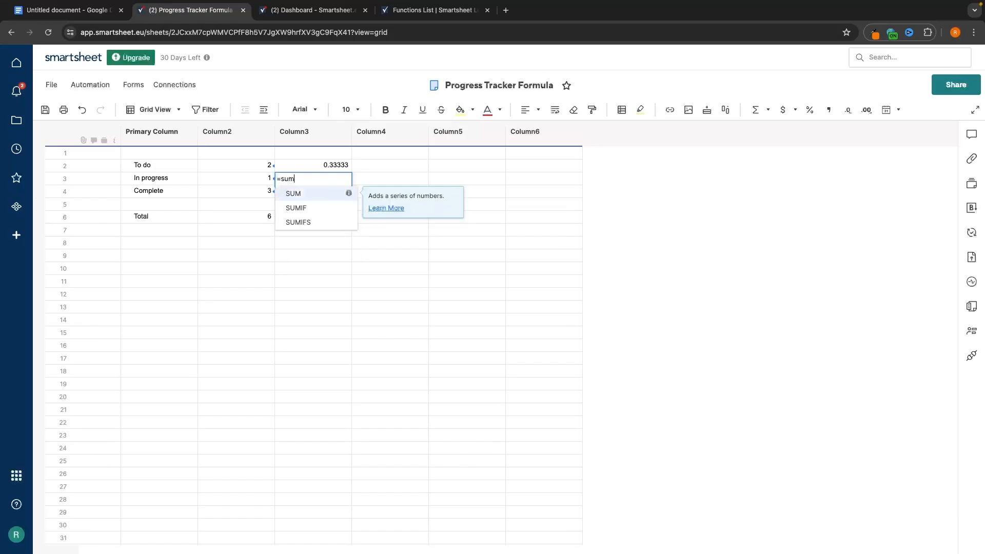
click(303, 193)
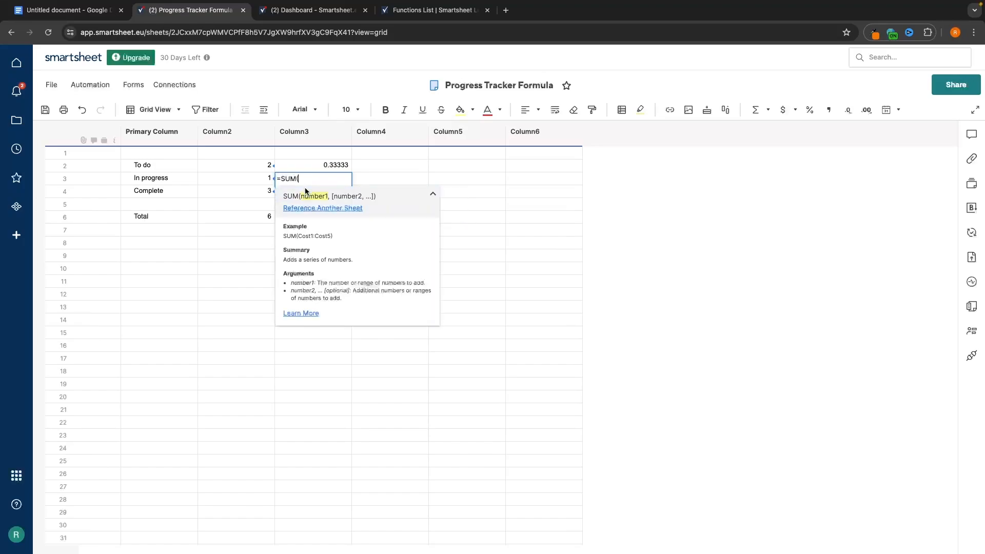
click(229, 178)
text(/)
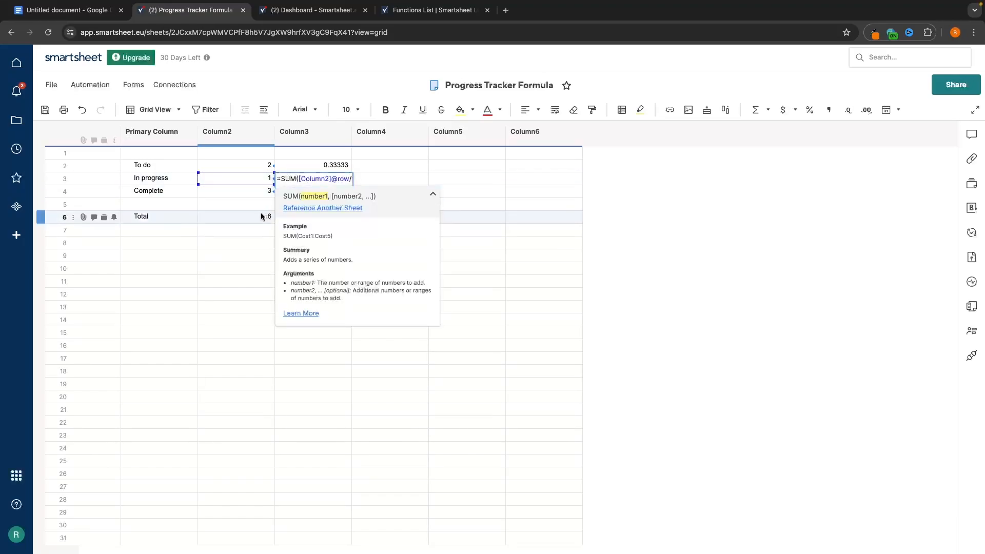
click(262, 216)
key(Return)
click(319, 188)
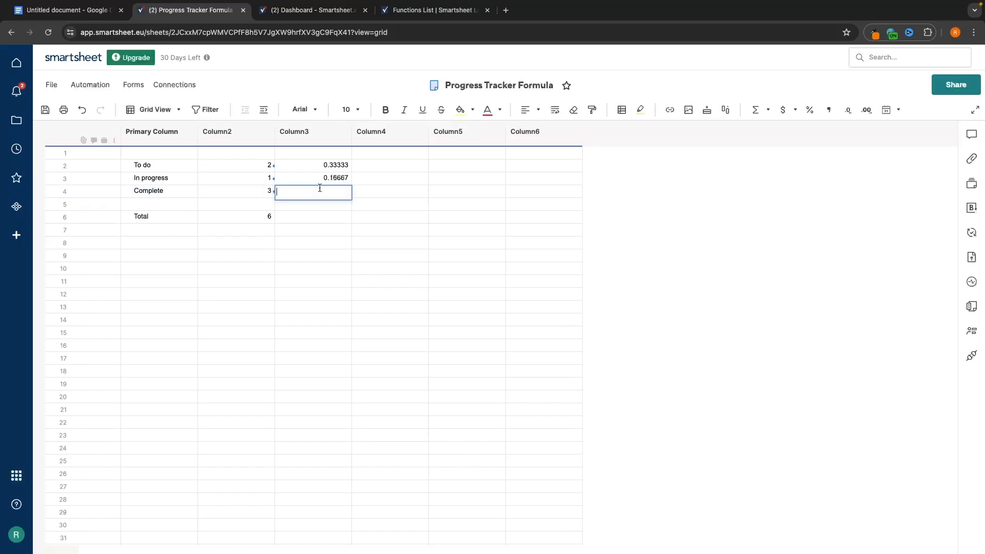
text(=sum()
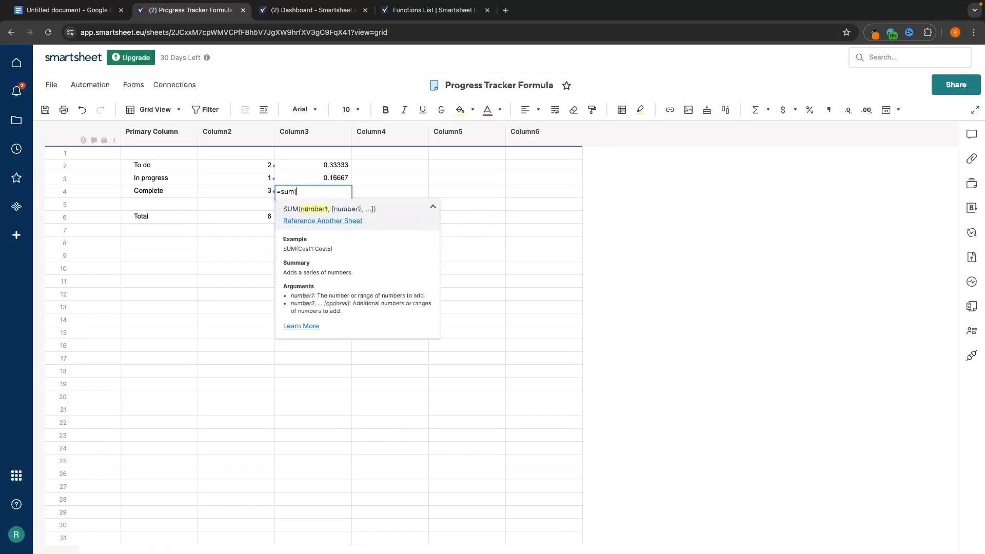
click(264, 191)
text(/)
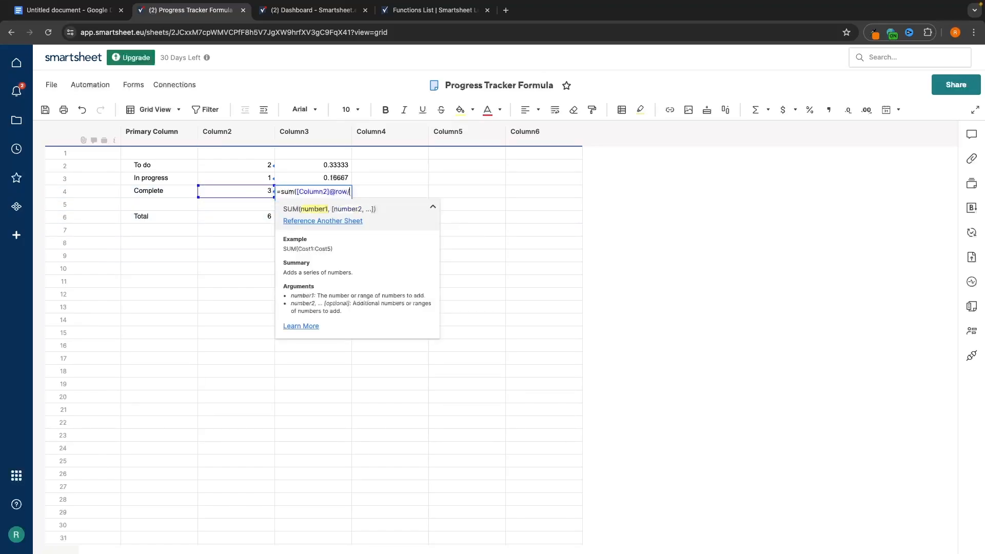
click(255, 216)
text())
key(Return)
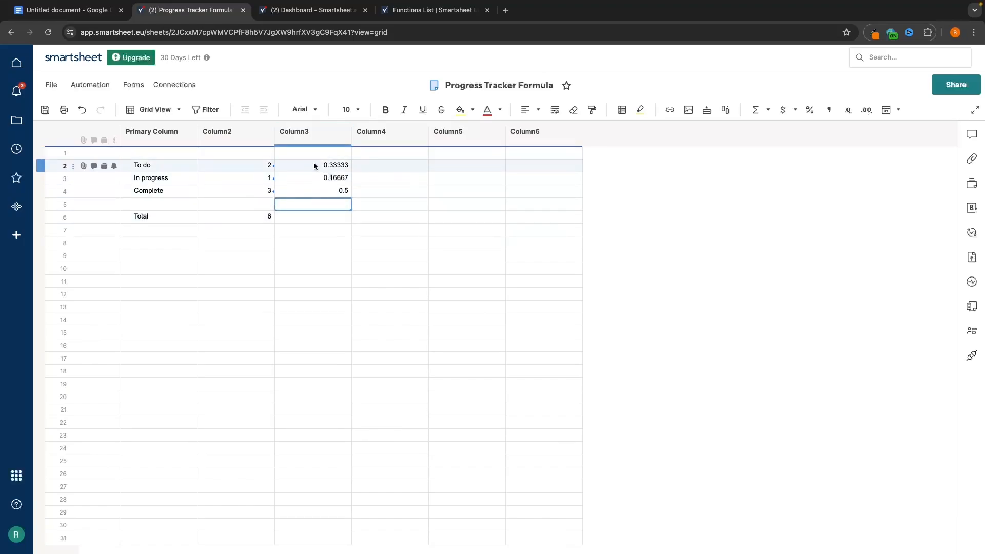
- Format the three shares as percentages (33%, 17%, 50%) and save the sheet
drag(314, 165, 321, 193)
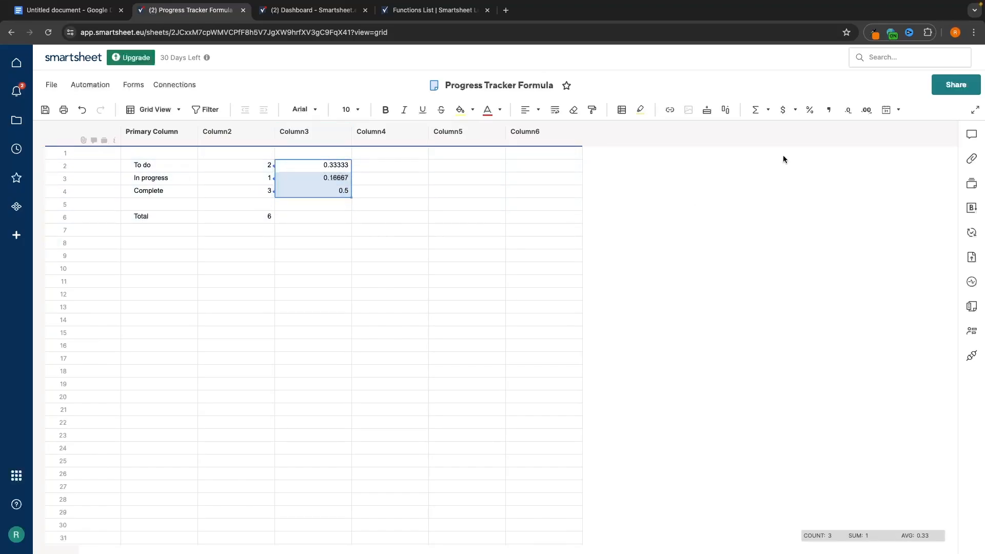
click(809, 110)
click(421, 167)
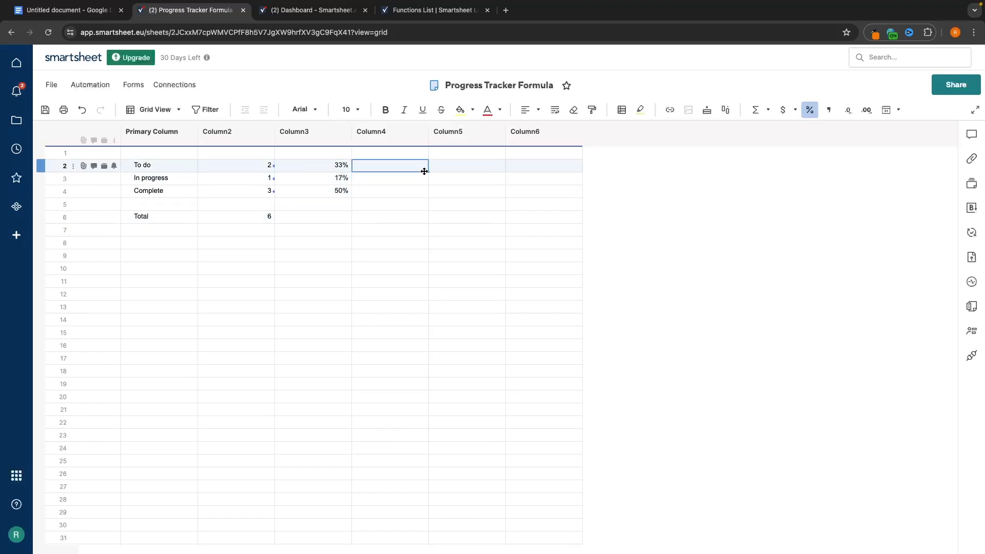
click(338, 204)
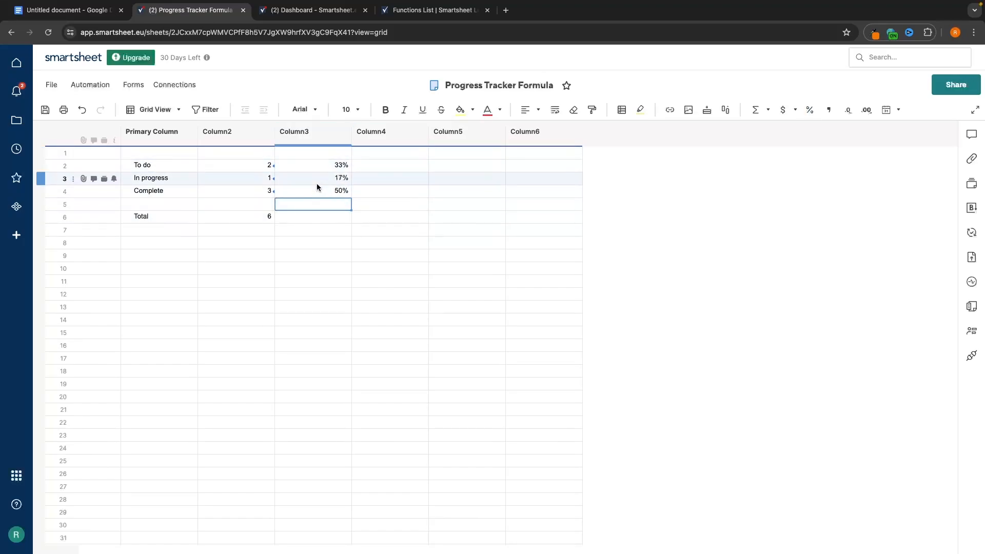
click(45, 110)
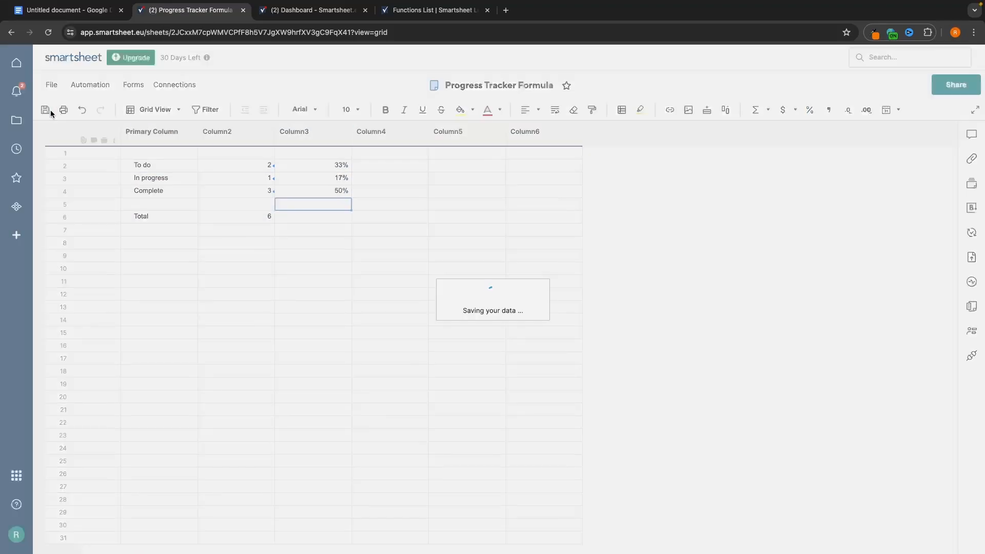
click(334, 14)
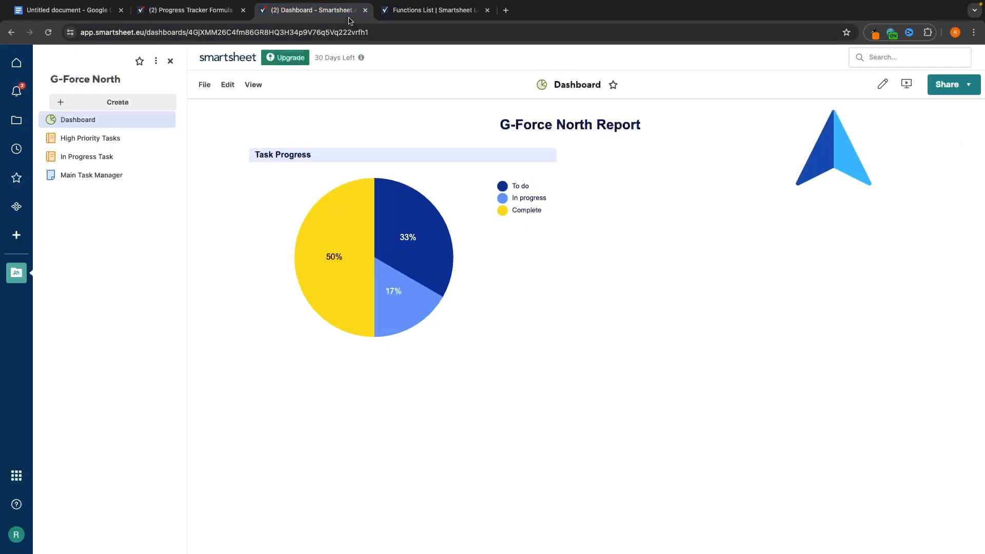
- Add a metric widget showing Progress Tracker Formula's Column3 row 4 value, 50%
click(882, 85)
click(972, 136)
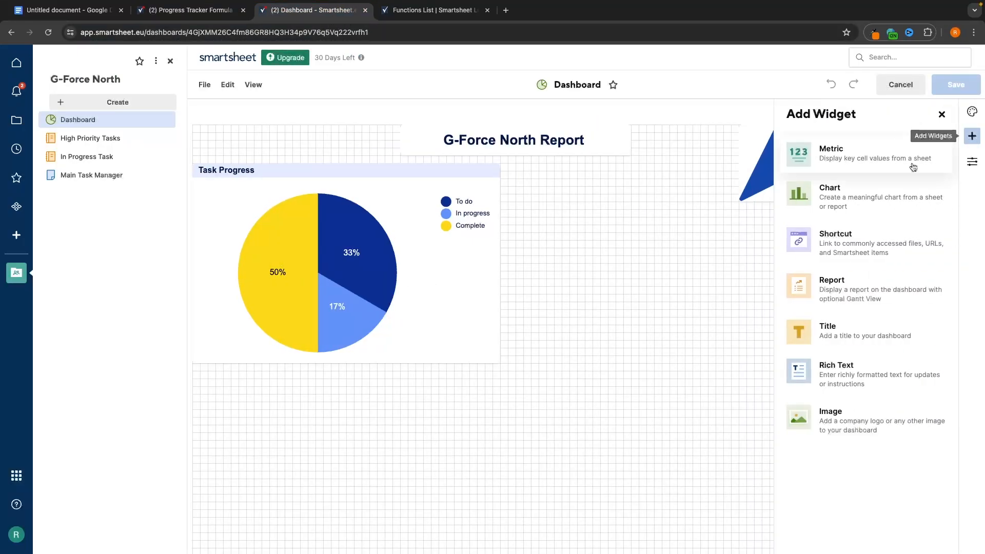
click(824, 164)
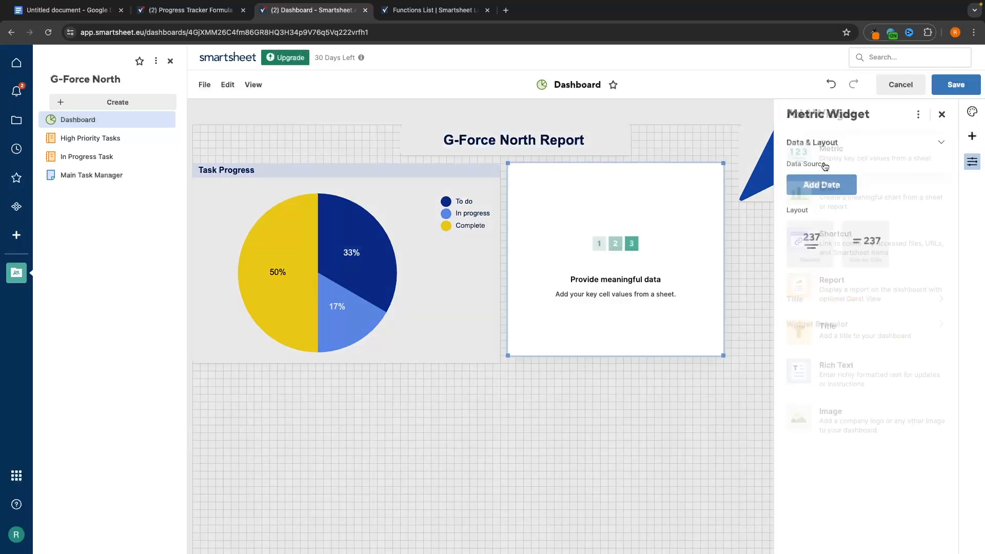
click(831, 185)
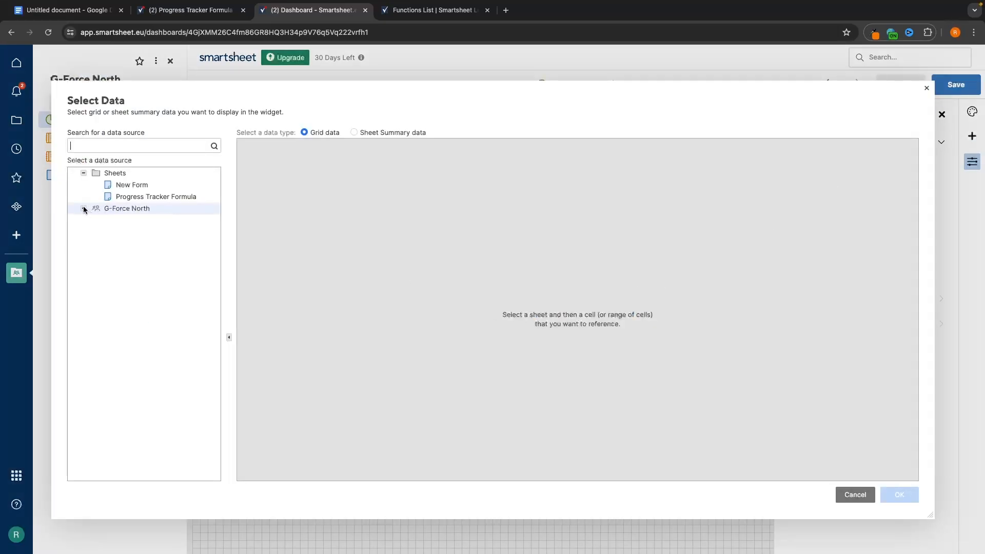
click(140, 197)
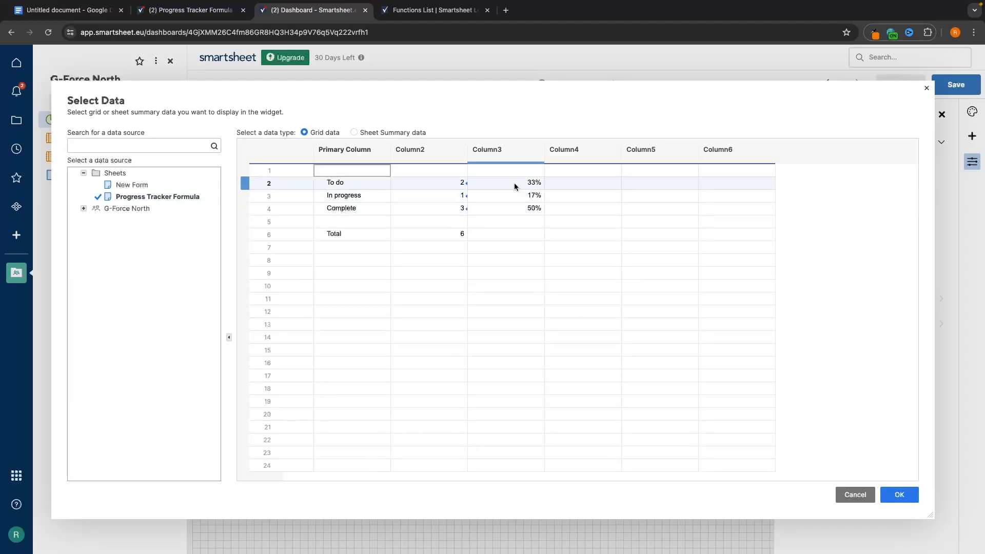
click(516, 205)
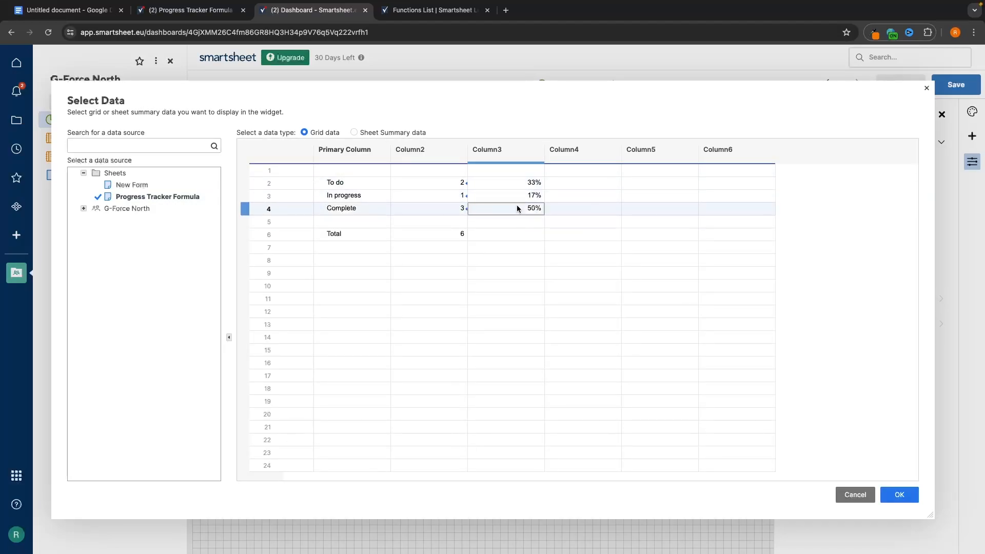
click(899, 496)
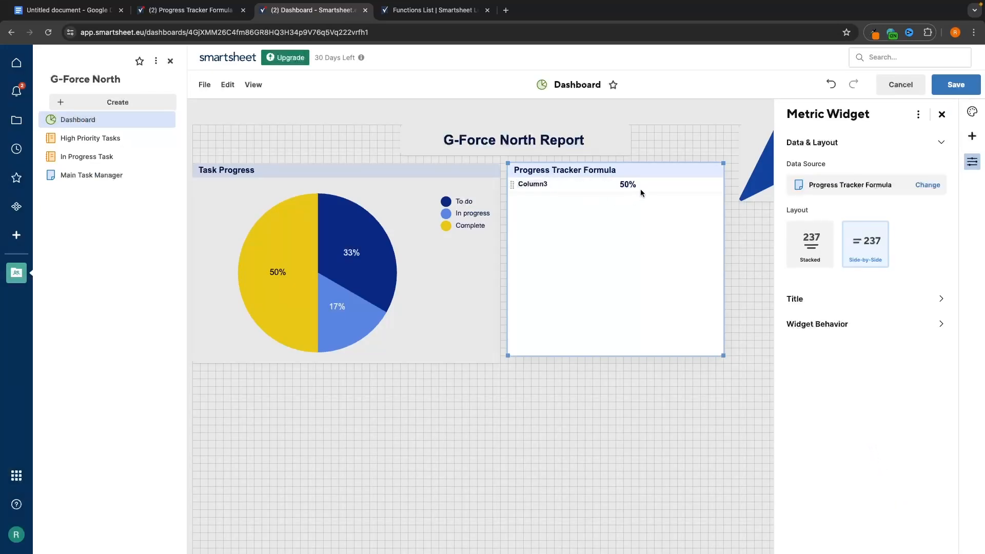
- Relabel the metric 'Project Completed' and stack it beneath the 50% value
double_click(575, 184)
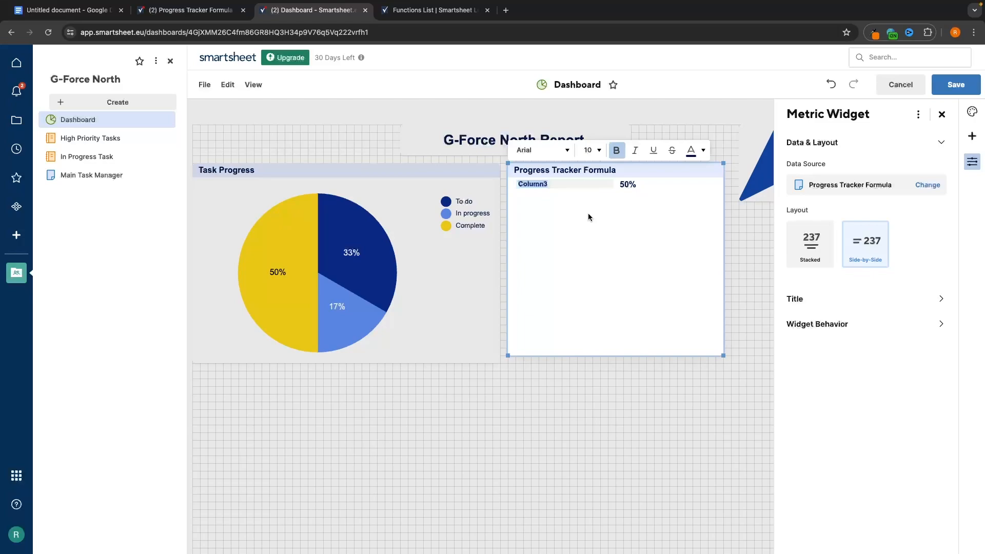
text(Prokect Completed)
key(Return)
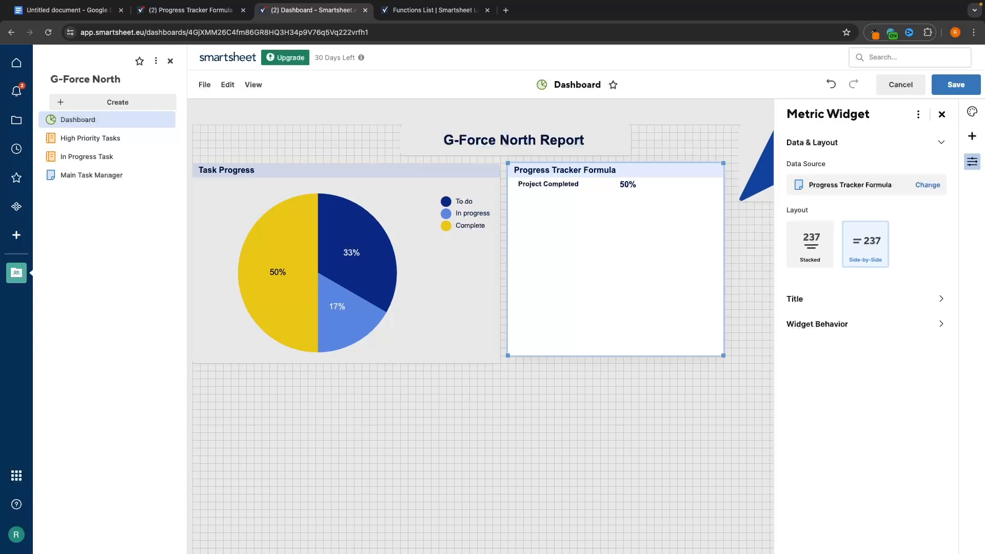
click(807, 248)
- Retitle the metric widget 'Progress Completion Tracker'
double_click(595, 169)
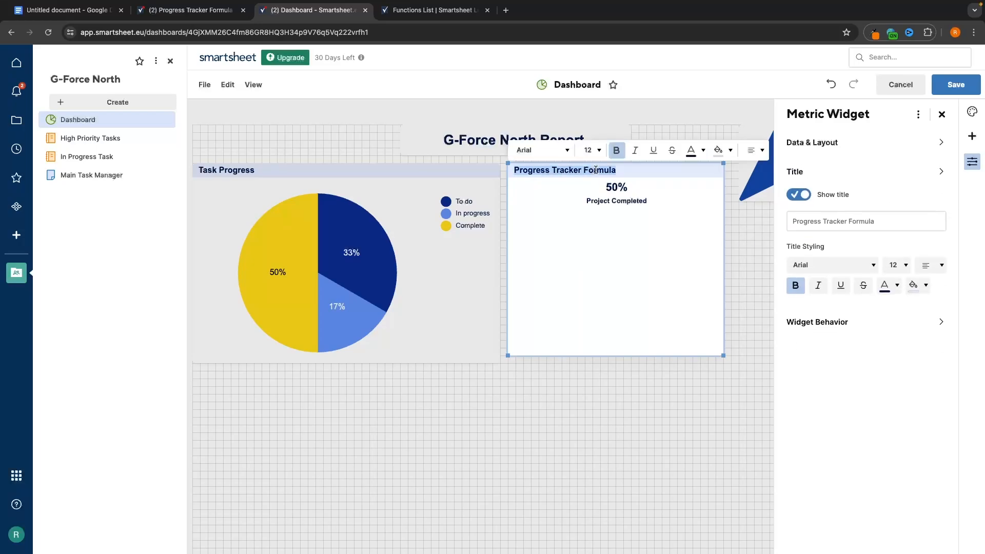
text(Progress Completion T)
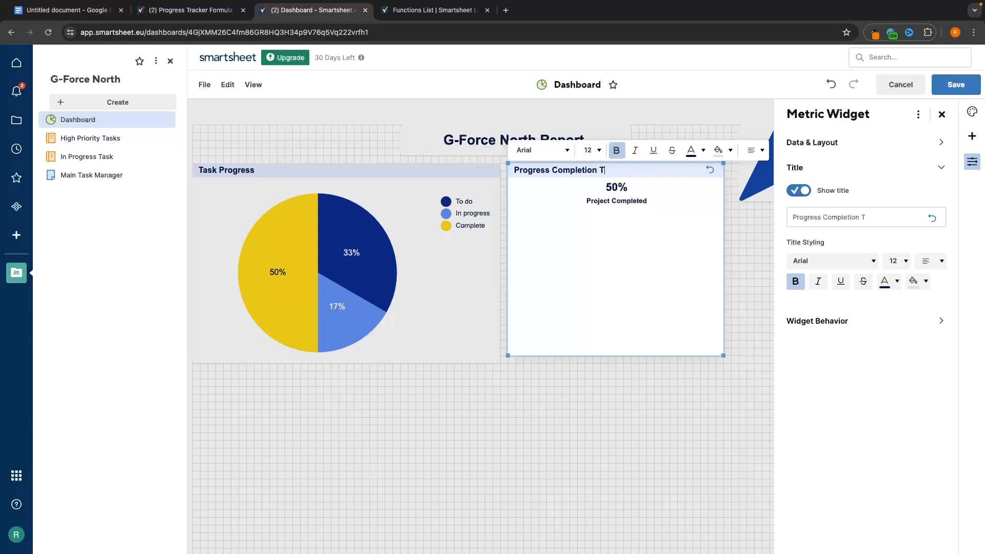
click(618, 194)
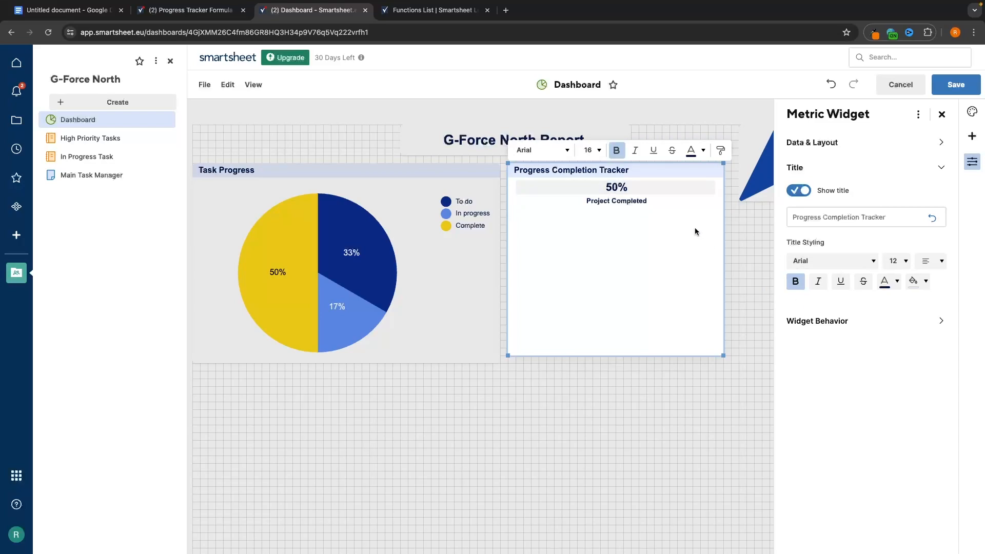
- Enlarge the 50% value's font and set the Project Completed label to size 36
click(594, 149)
click(590, 314)
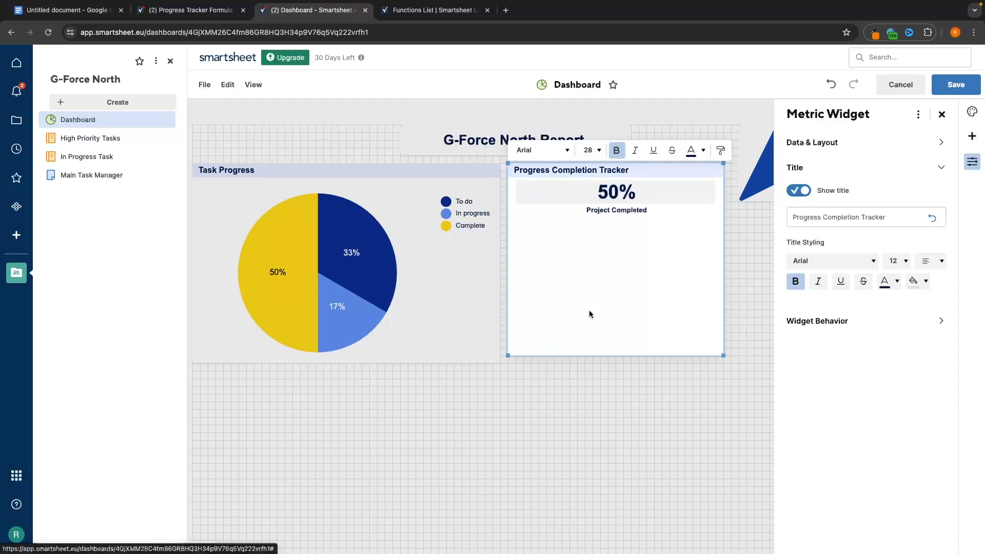
click(603, 150)
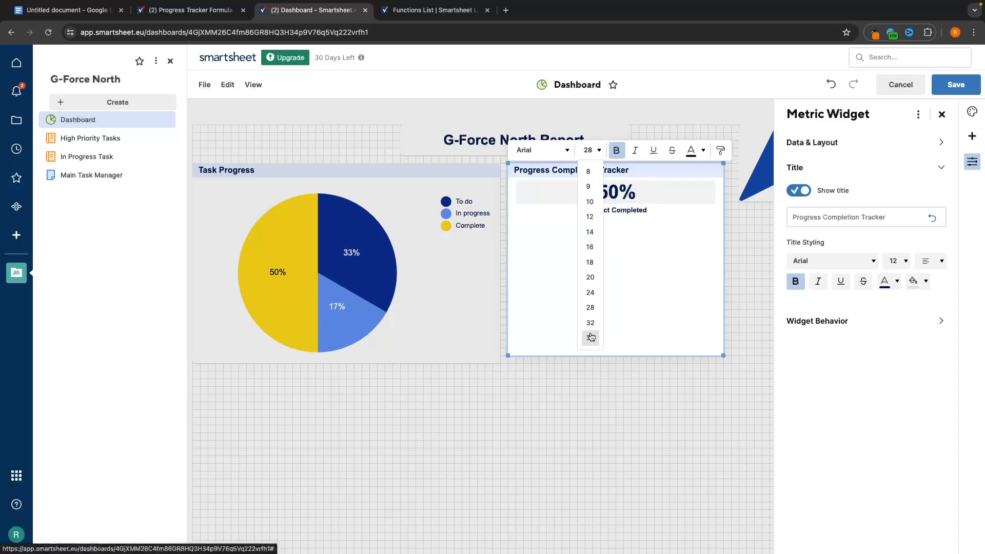
click(590, 335)
drag(641, 215, 647, 216)
click(592, 150)
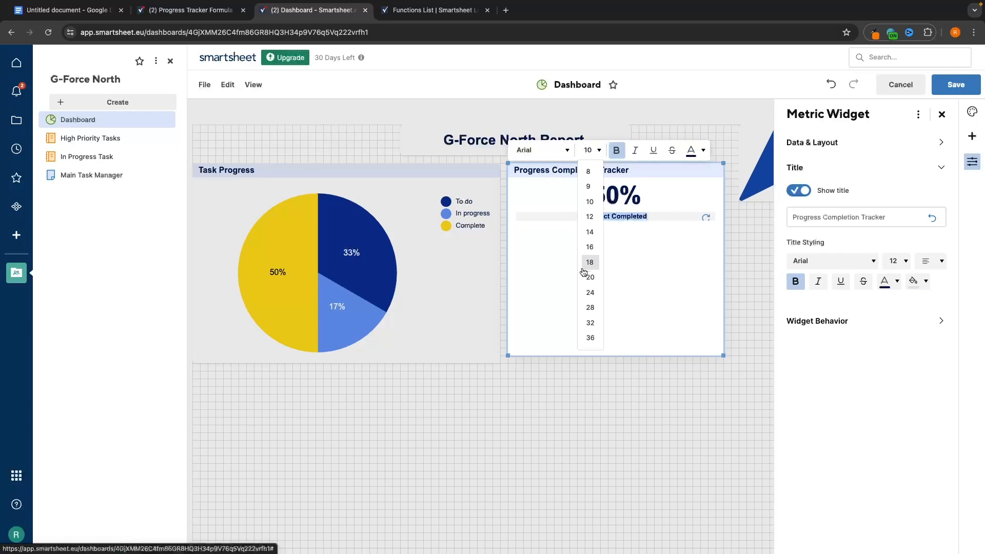
click(590, 337)
- Change the label to 'Projects Completed' and save the dashboard
click(644, 390)
click(645, 225)
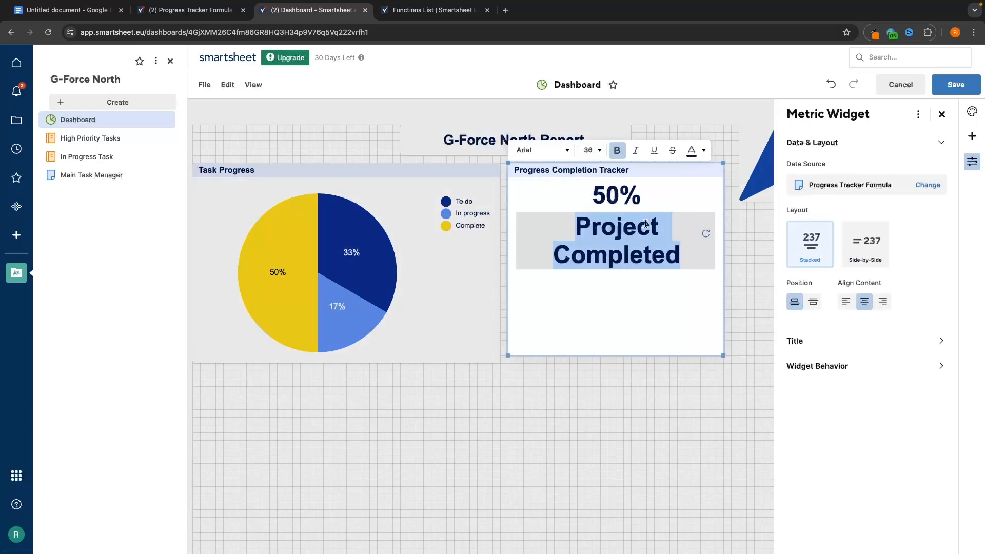
click(665, 228)
text(s)
click(629, 372)
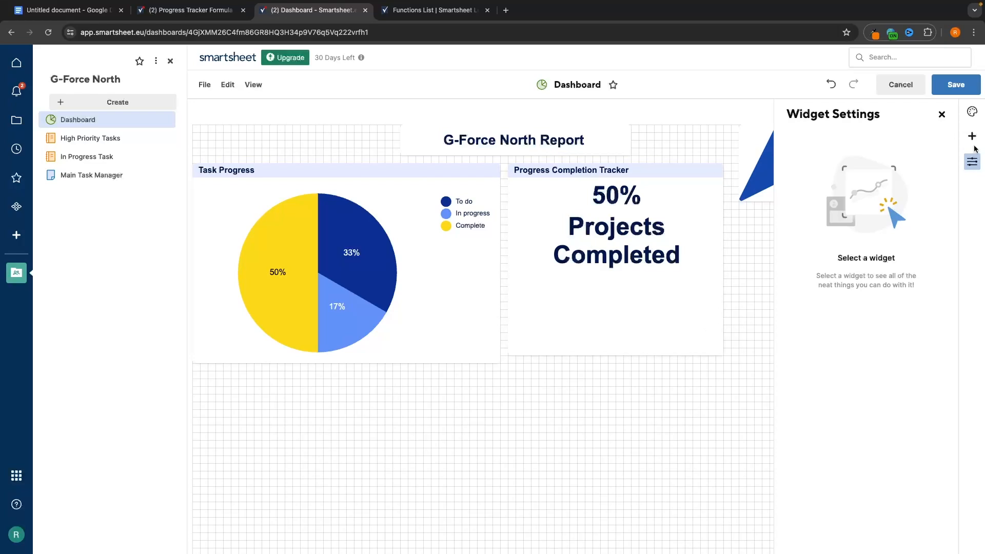
click(955, 84)
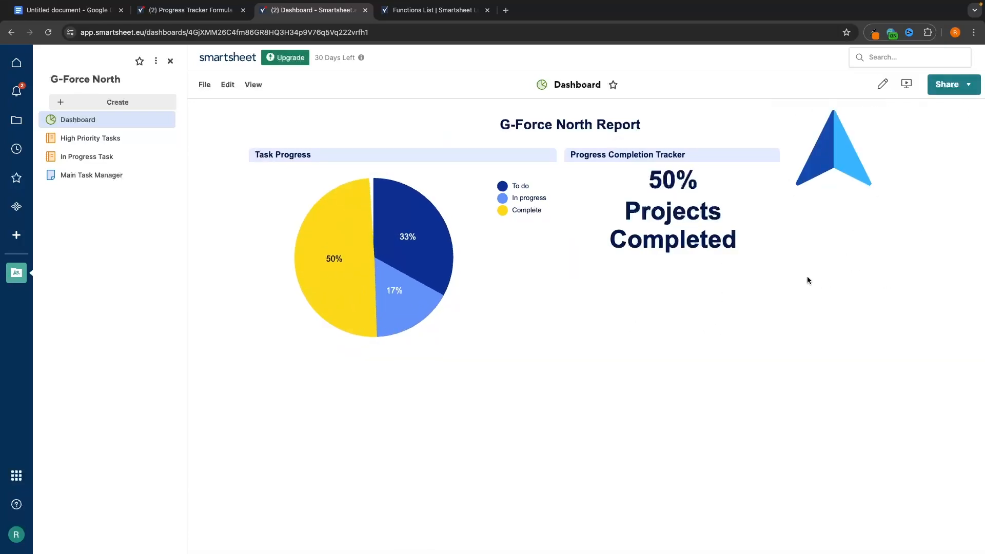
click(17, 62)
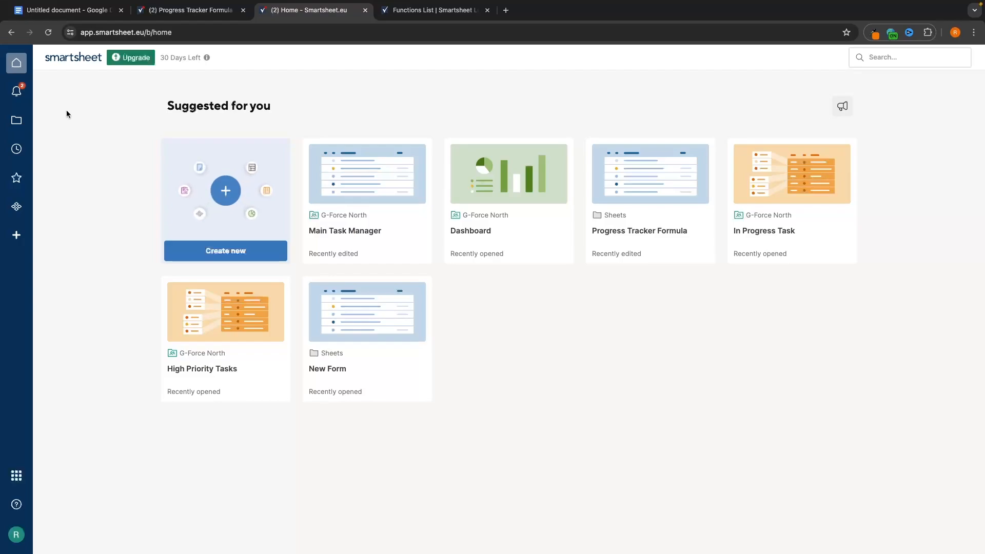
- Browse notifications, recents and favourites, and star the Progress Tracker Formula sheet as a favourite
click(17, 91)
click(190, 10)
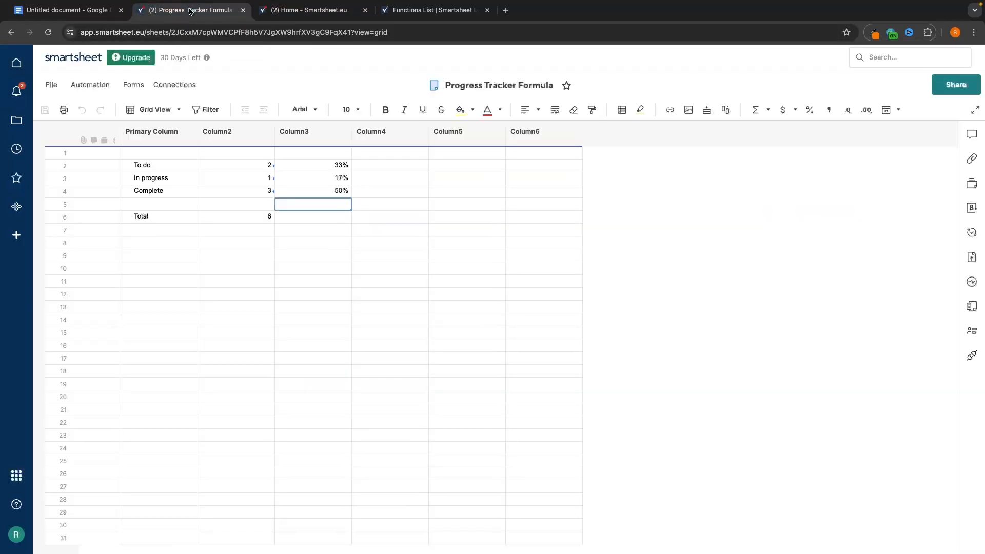
click(277, 10)
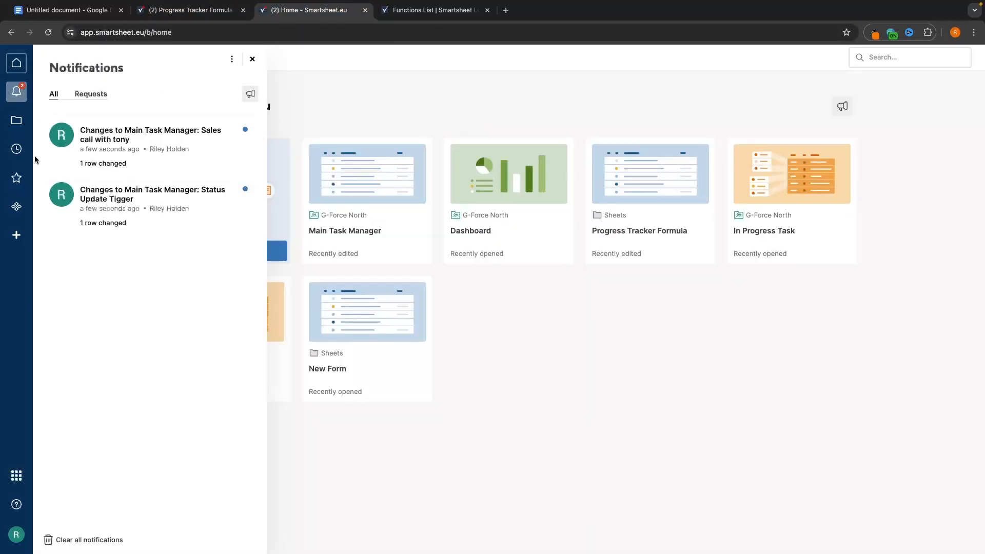
click(17, 120)
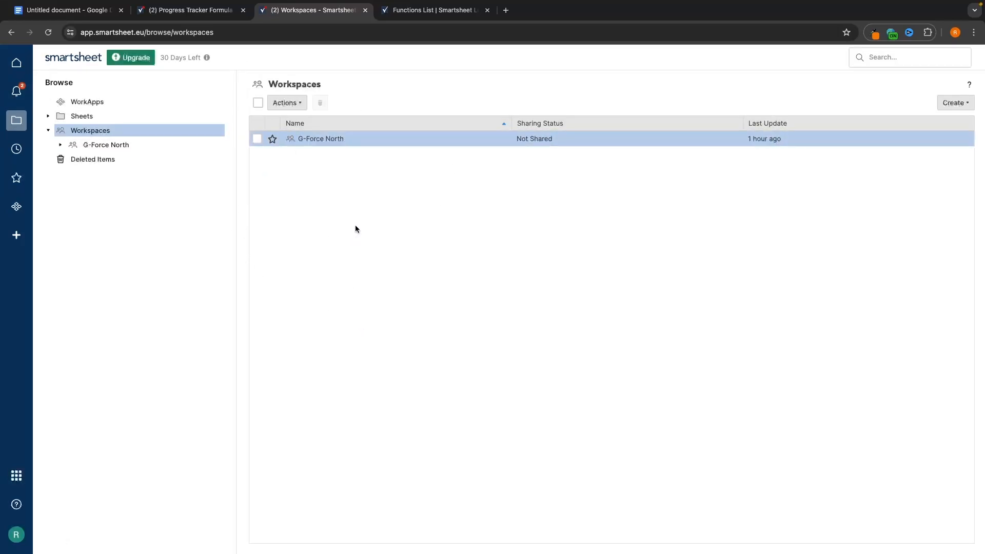
click(16, 149)
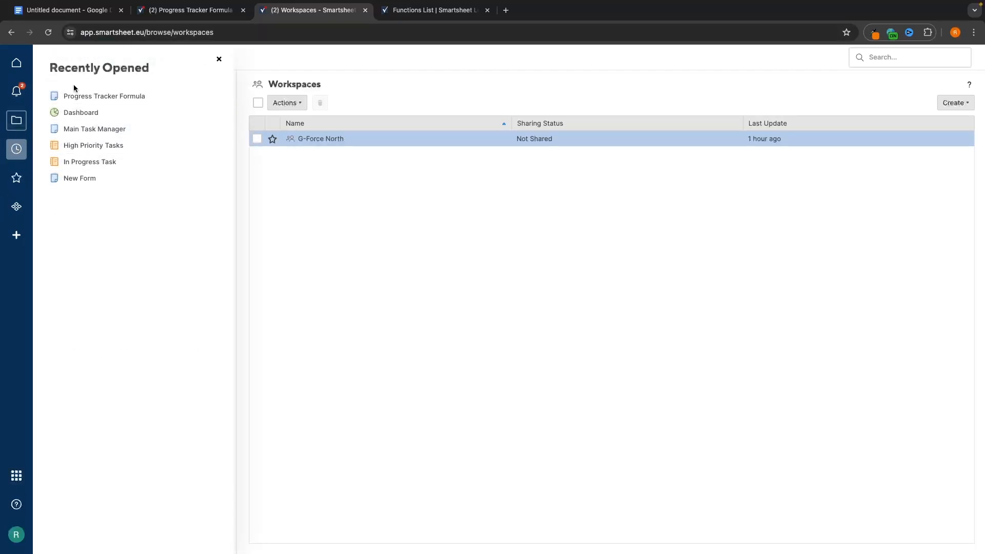
click(14, 187)
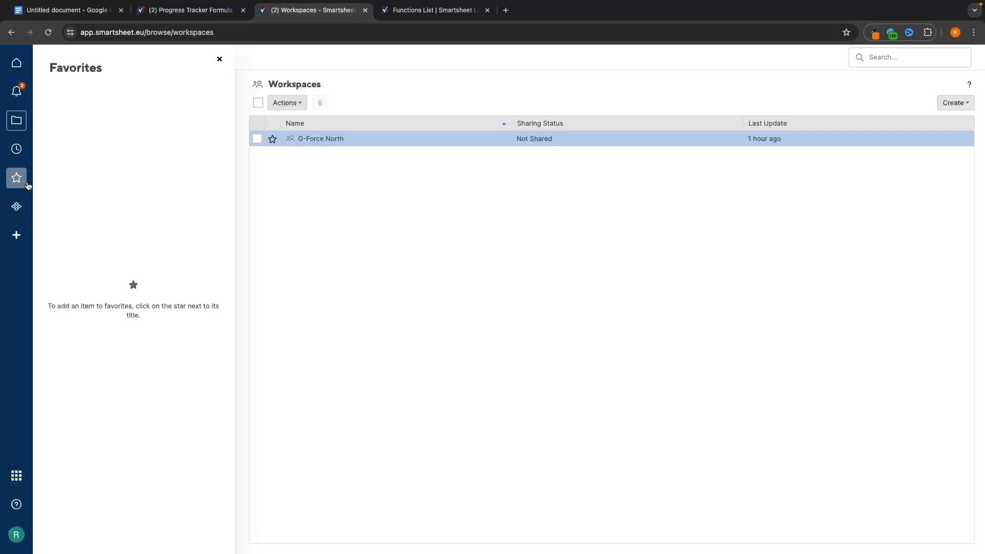
click(185, 11)
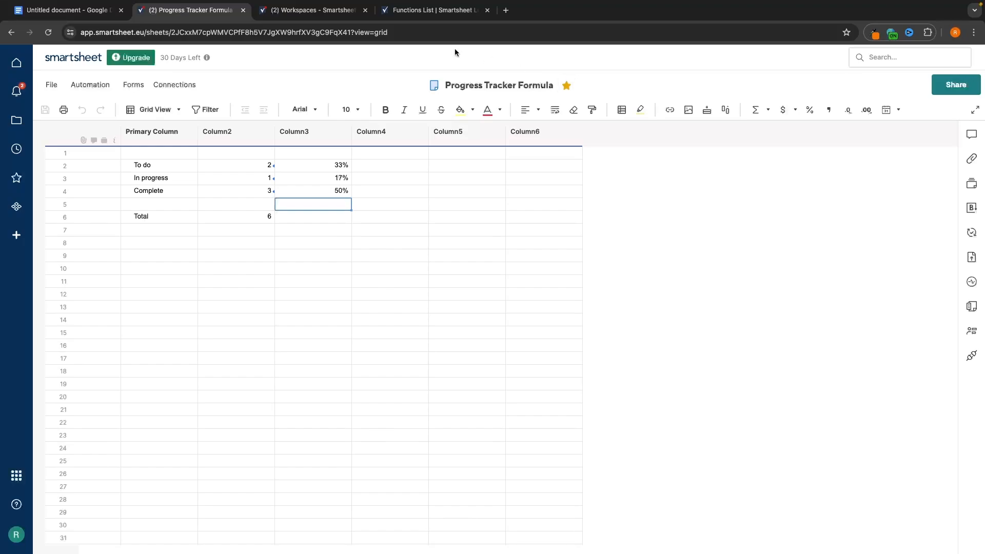
click(344, 14)
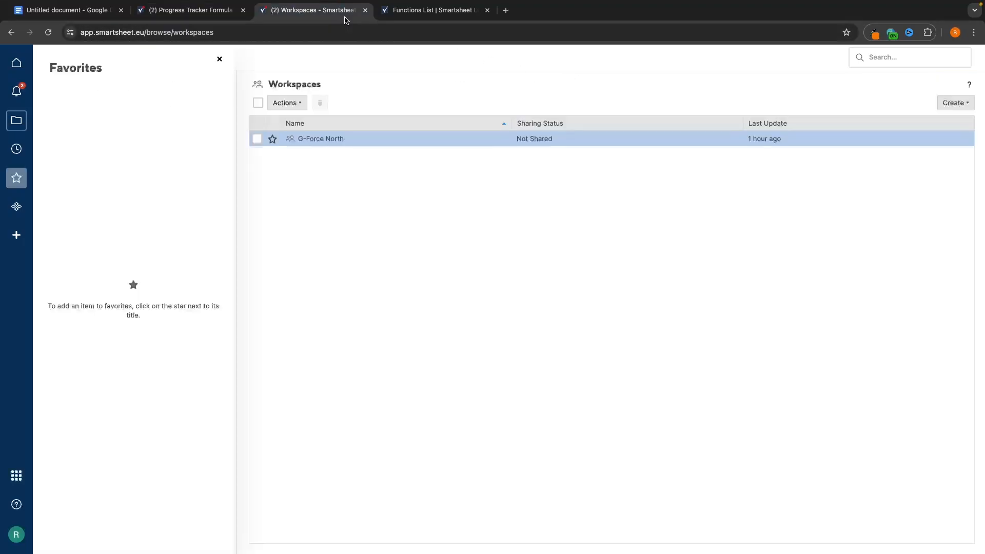
click(48, 32)
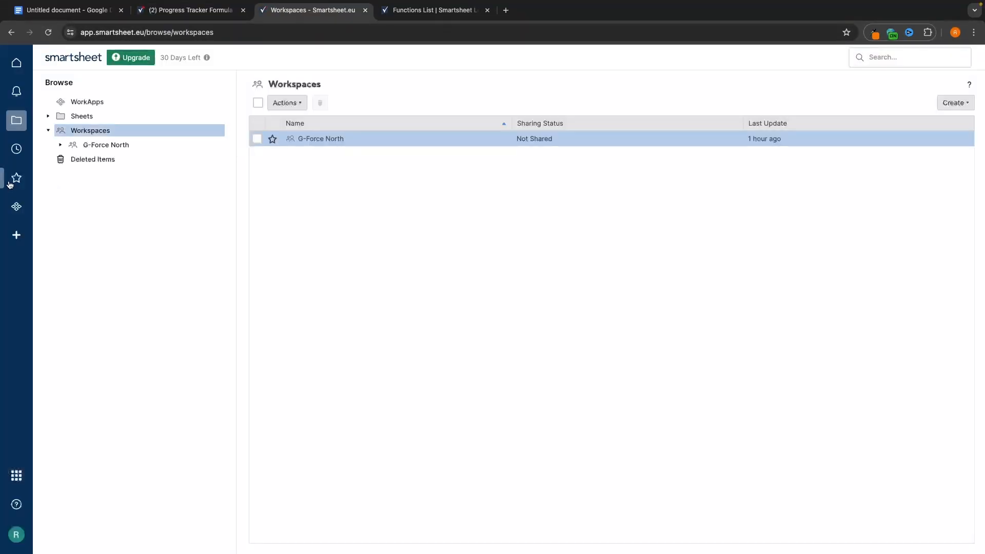
- From favourites, view Main Task Manager and the In Progress Task report, then the G-Force North dashboard
click(11, 181)
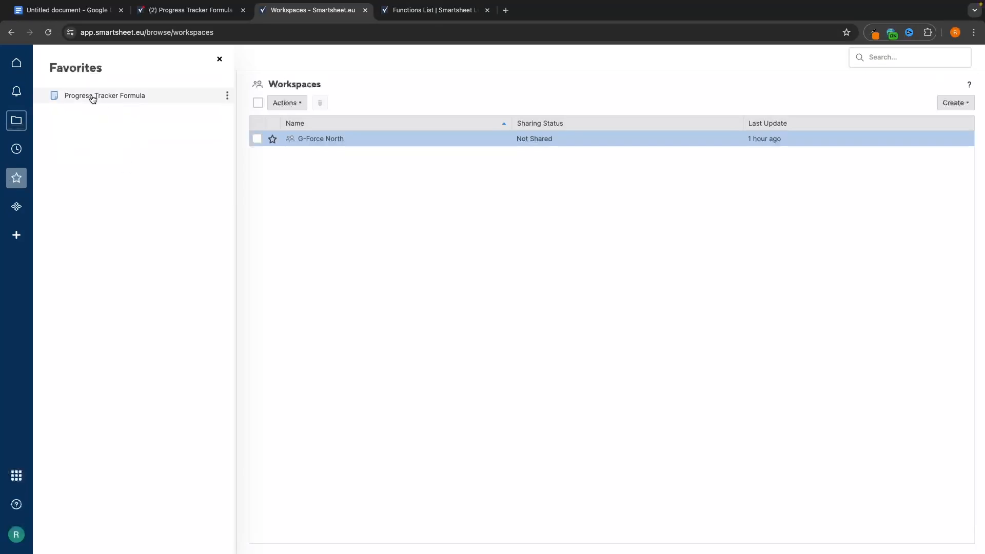
click(134, 96)
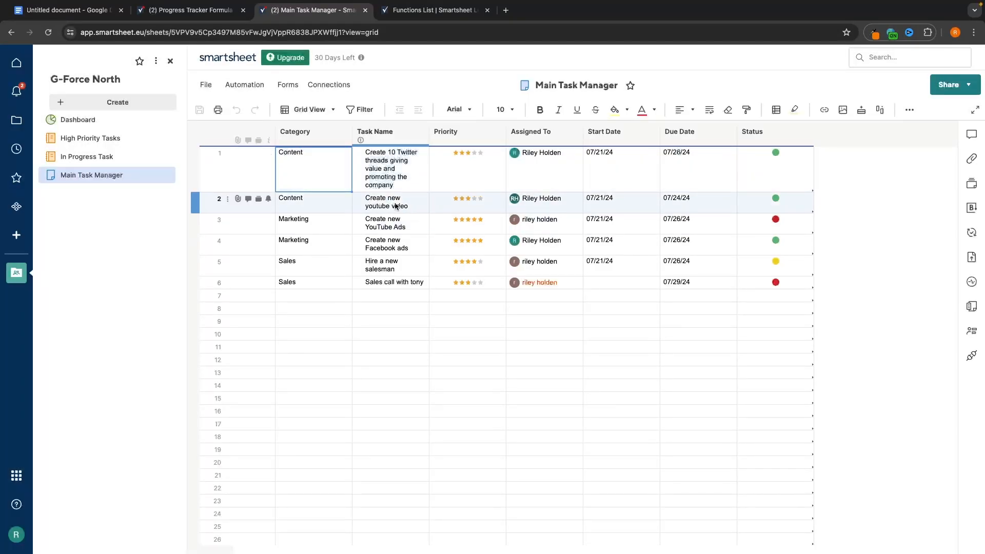
click(143, 156)
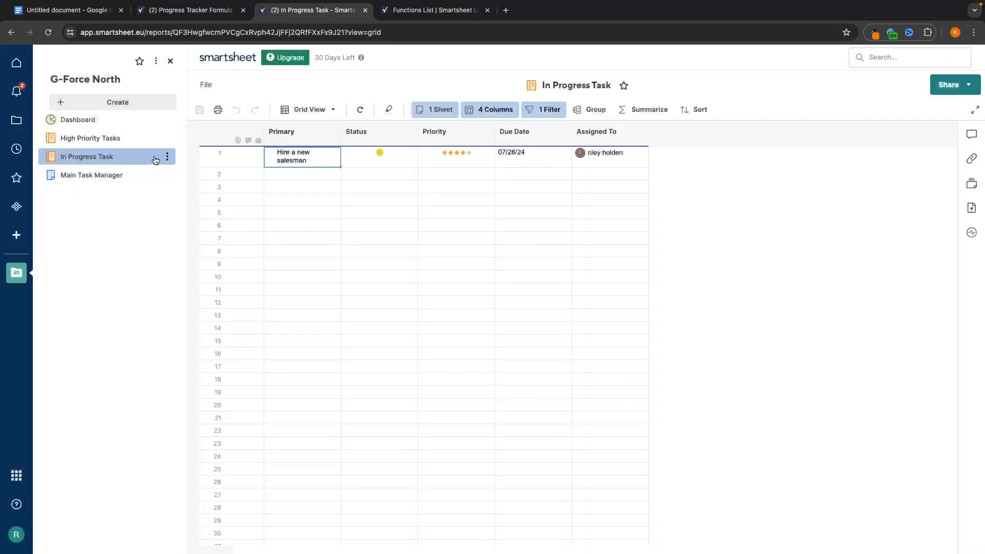
click(118, 127)
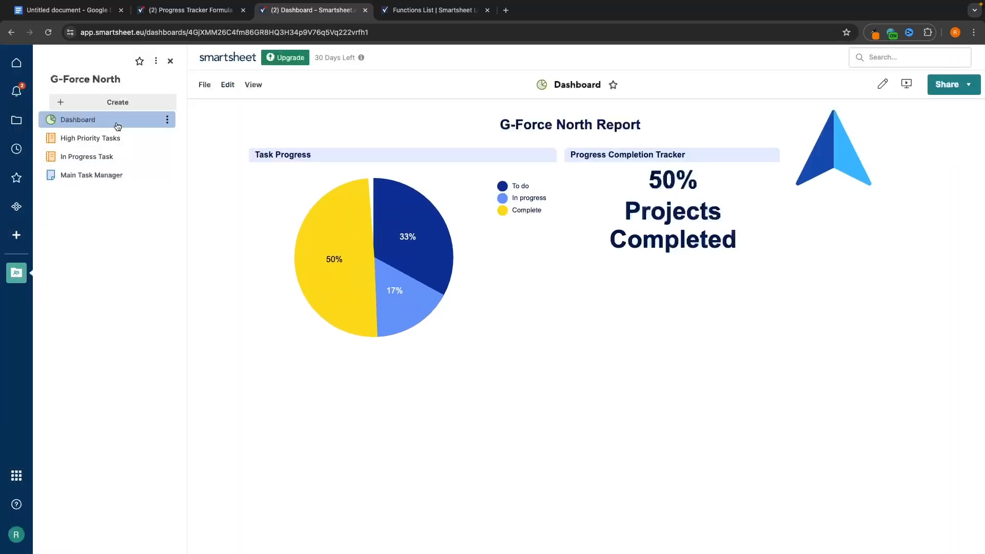